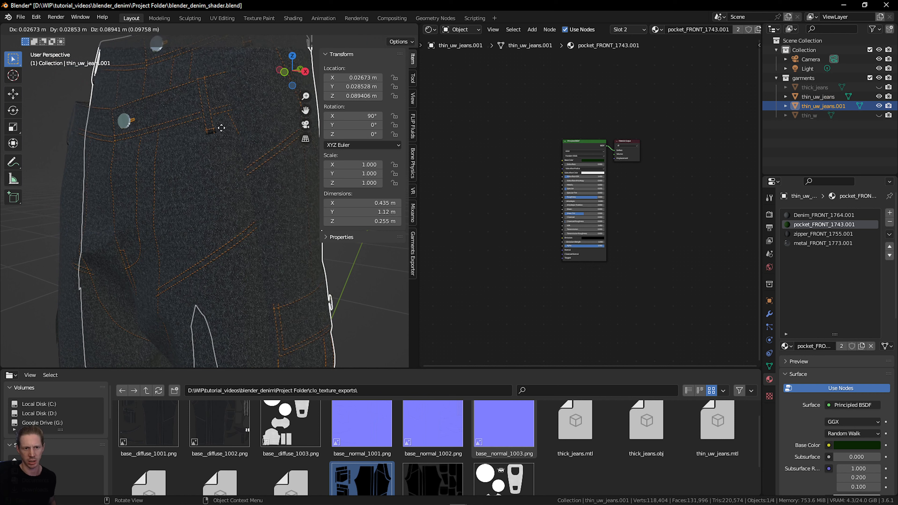
Keep the thin_uw_jeans duplicate in place, hide the original in the viewport, and disable the other garments in renders.
right_click(221, 128)
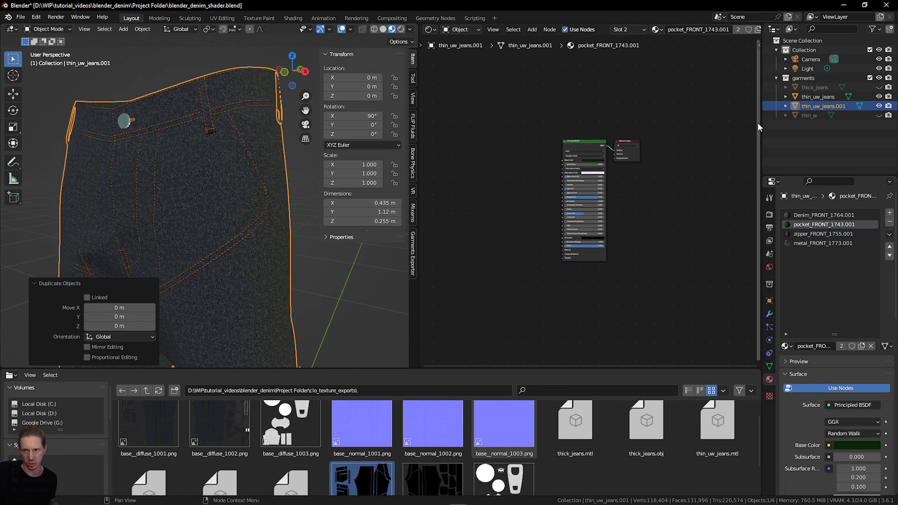
click(879, 97)
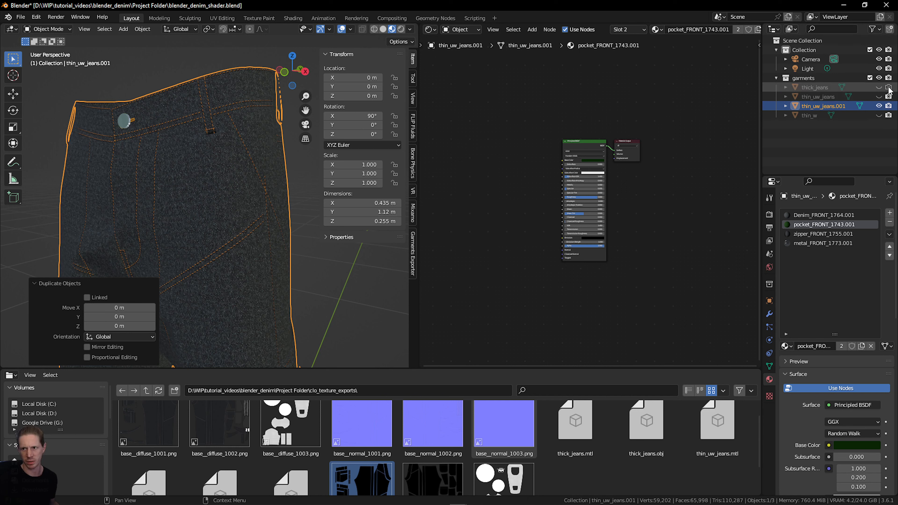
click(889, 87)
click(888, 96)
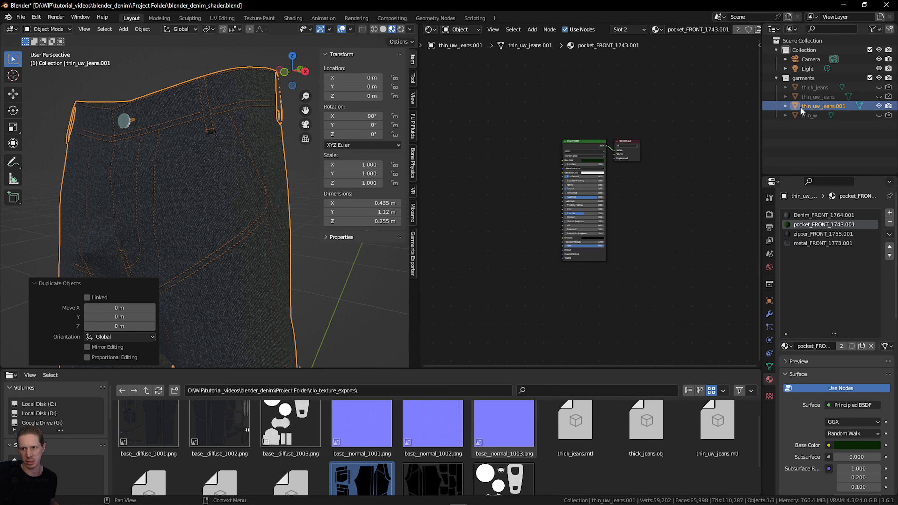
Rename the duplicated jeans object thin_uw_jeans.001 as mesh_bake.
double_click(822, 105)
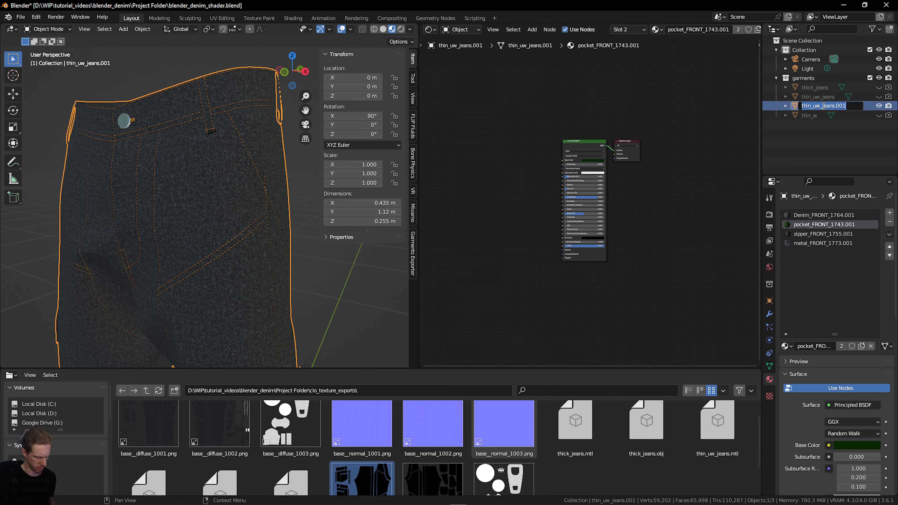
text(mesH)
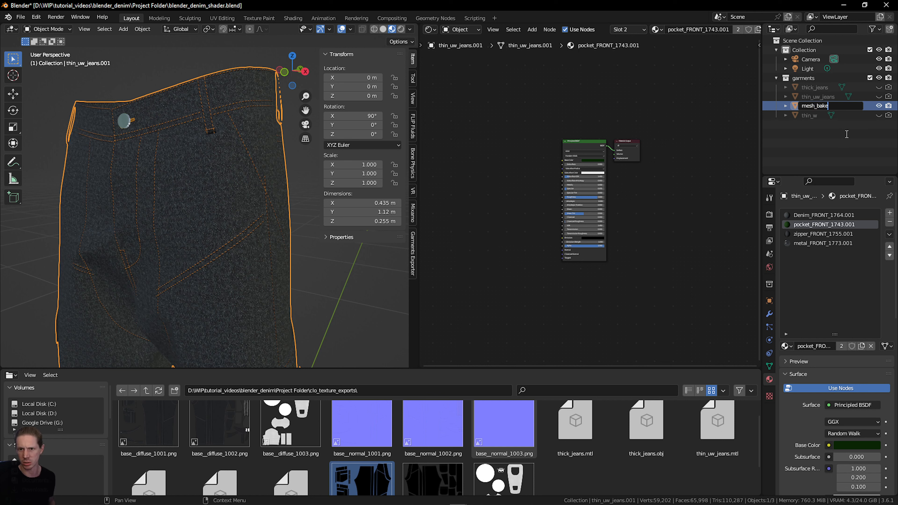
key(Return)
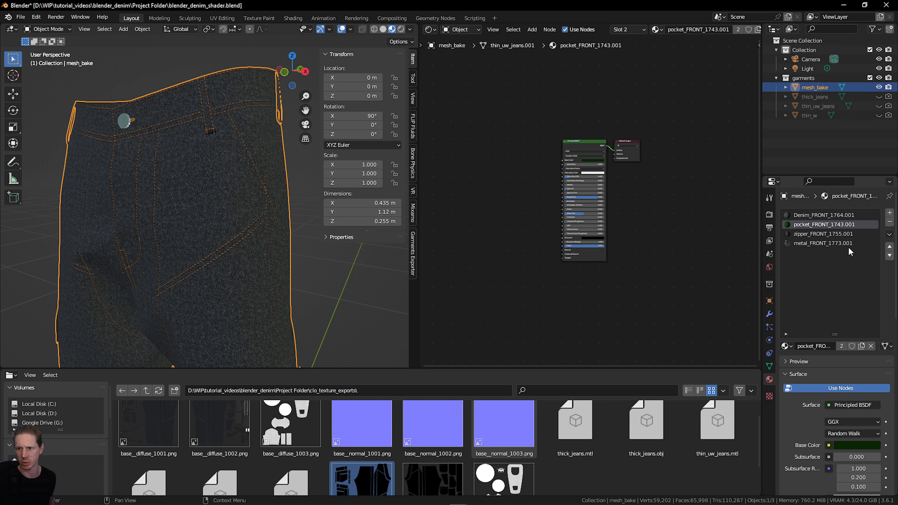
Remove the metal, zipper, pocket and denim material slots from mesh_bake.
click(840, 244)
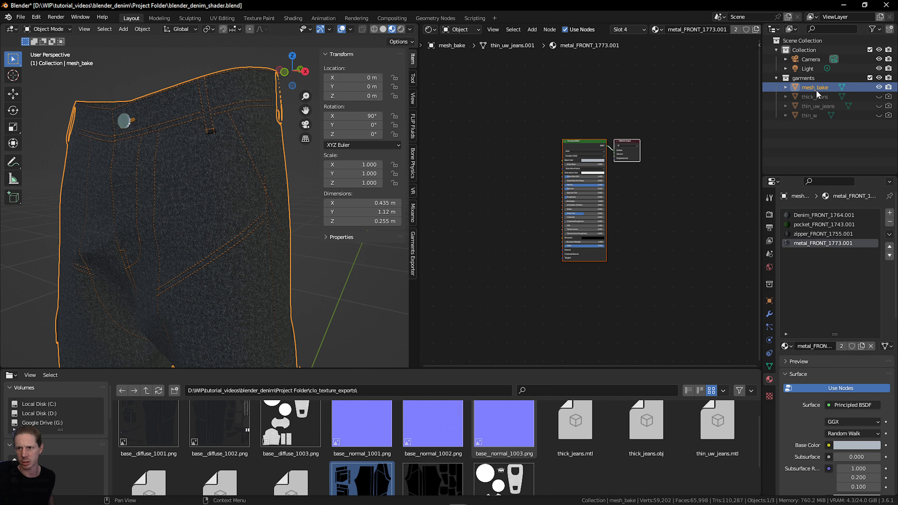
click(890, 222)
click(890, 222)
click(890, 222)
click(890, 222)
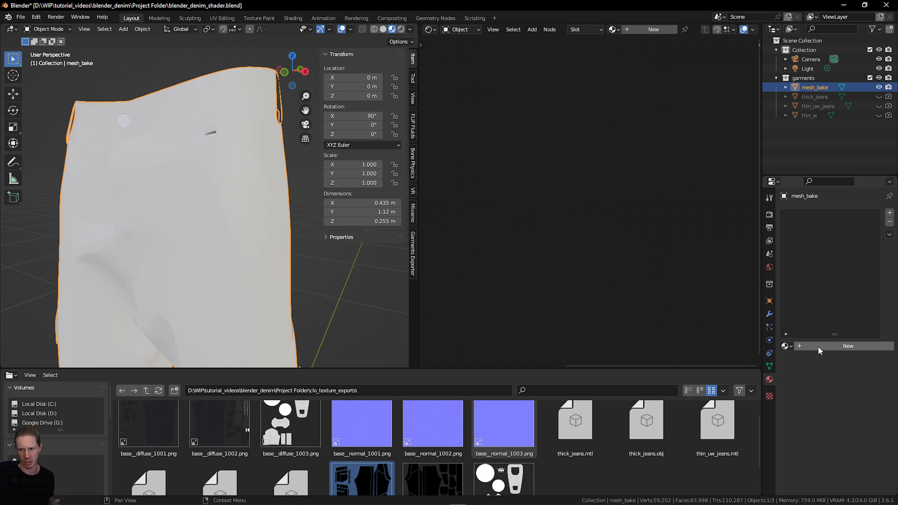
Create a new material named bake on mesh_bake.
click(848, 346)
text(bake)
key(Return)
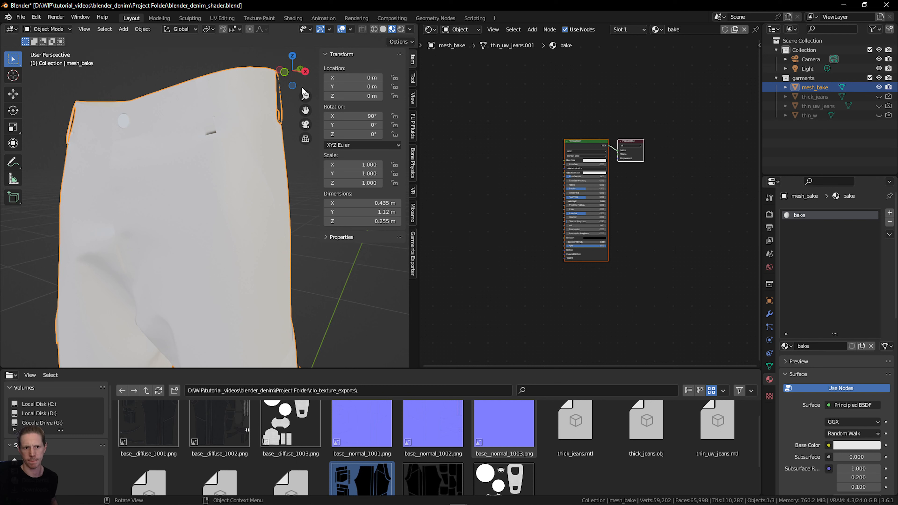
Give the bake material a blue base color with hue 0.670, saturation 0.908 and value 0.301, and set its roughness to 0.705.
drag(289, 73, 430, 149)
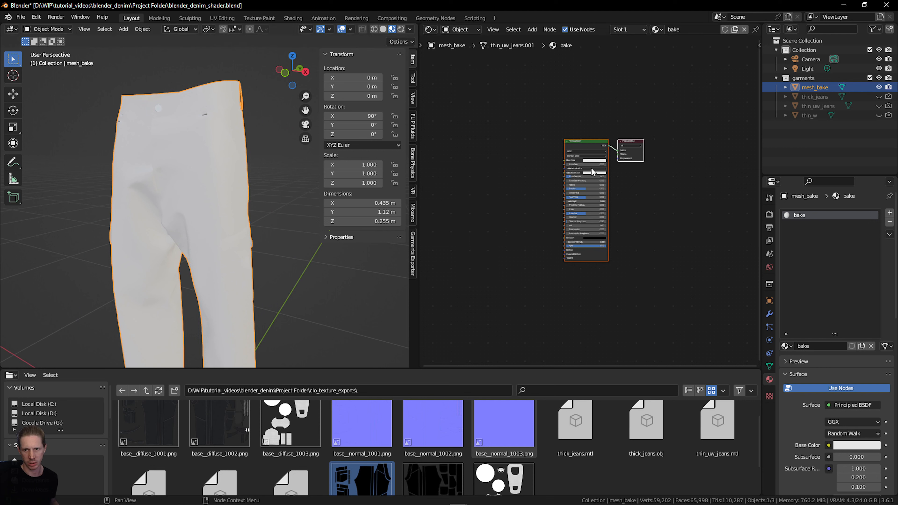
scroll(592, 170, up, 4)
click(602, 113)
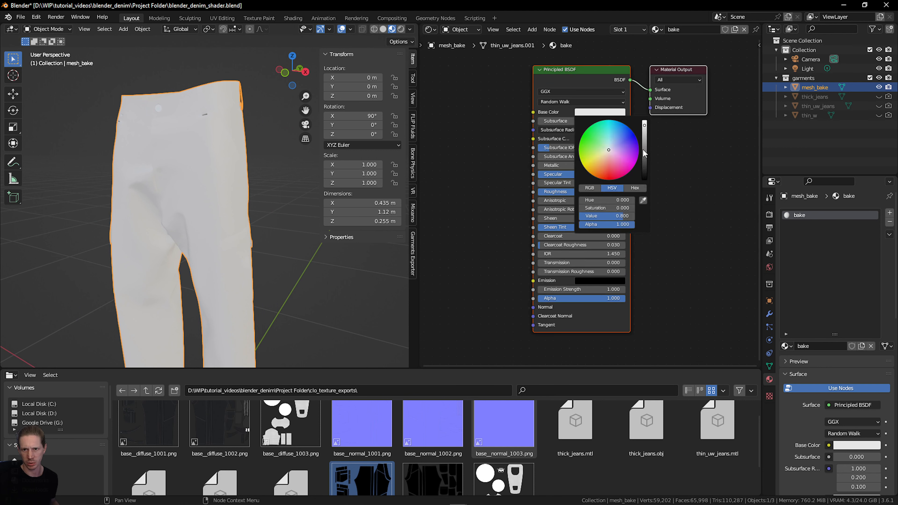
drag(609, 150, 641, 144)
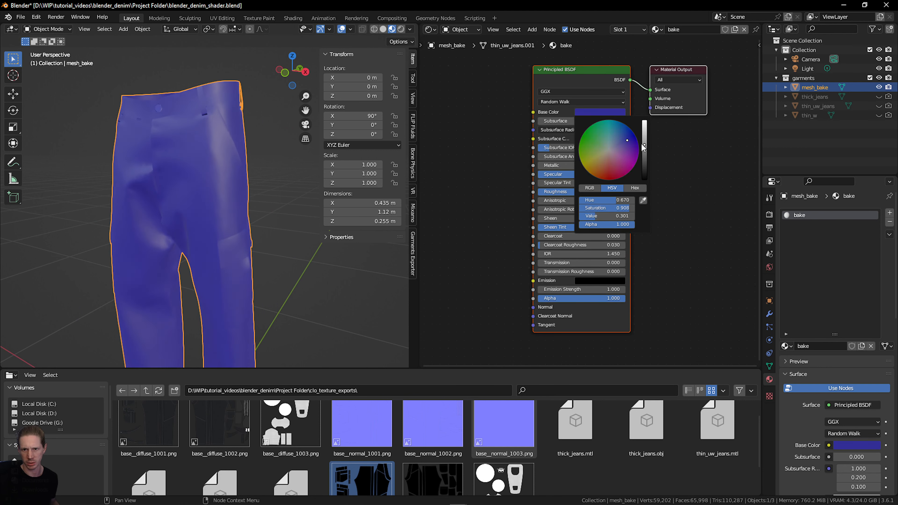
drag(573, 191, 600, 196)
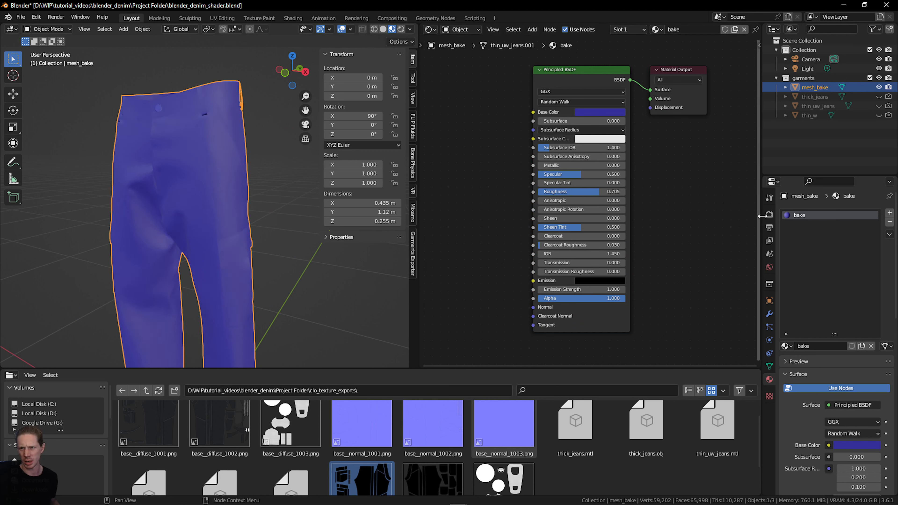
Set the scene's render engine to Cycles.
click(770, 215)
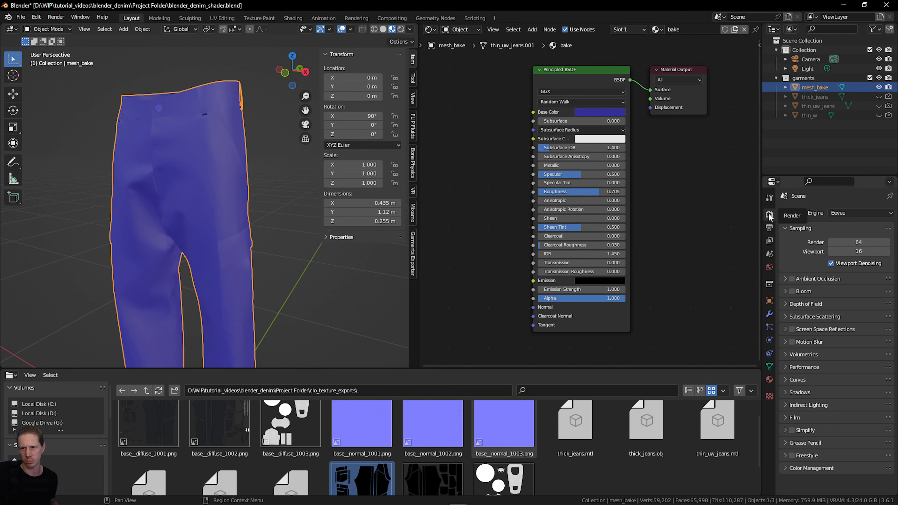
click(850, 214)
click(843, 245)
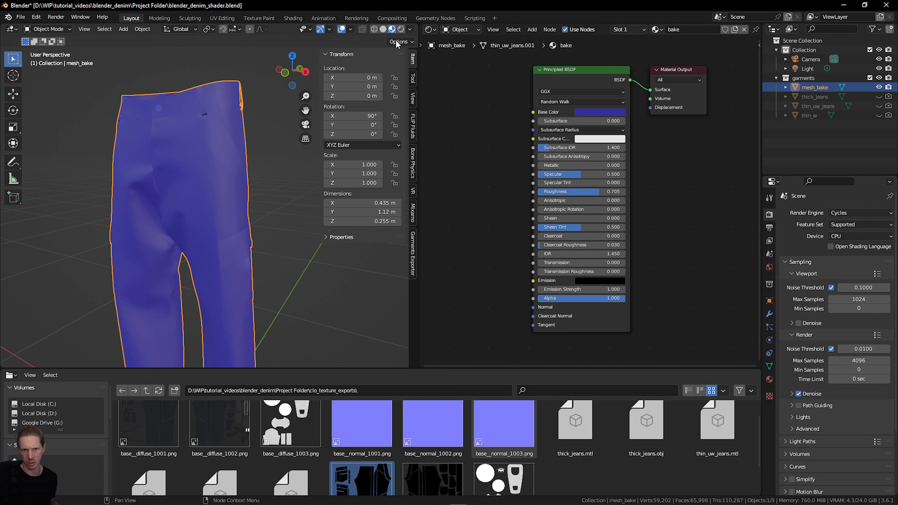
Disable the NVIDIA GeForce RTX 3090 among the OptiX Cycles render devices in the system preferences.
click(33, 19)
click(63, 153)
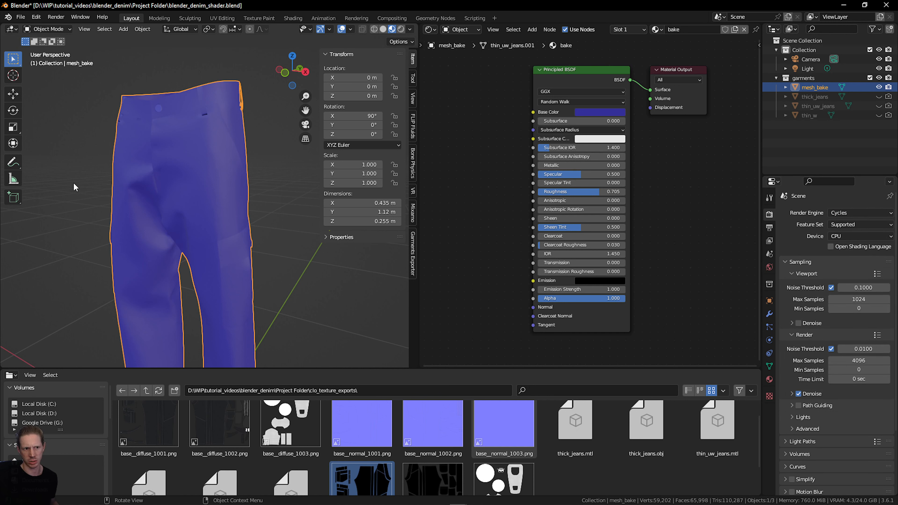
click(36, 16)
click(63, 154)
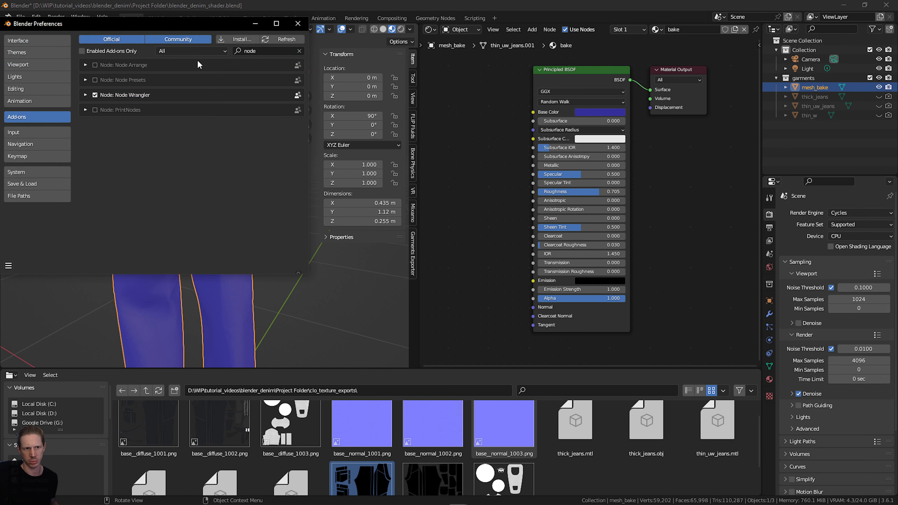
click(37, 172)
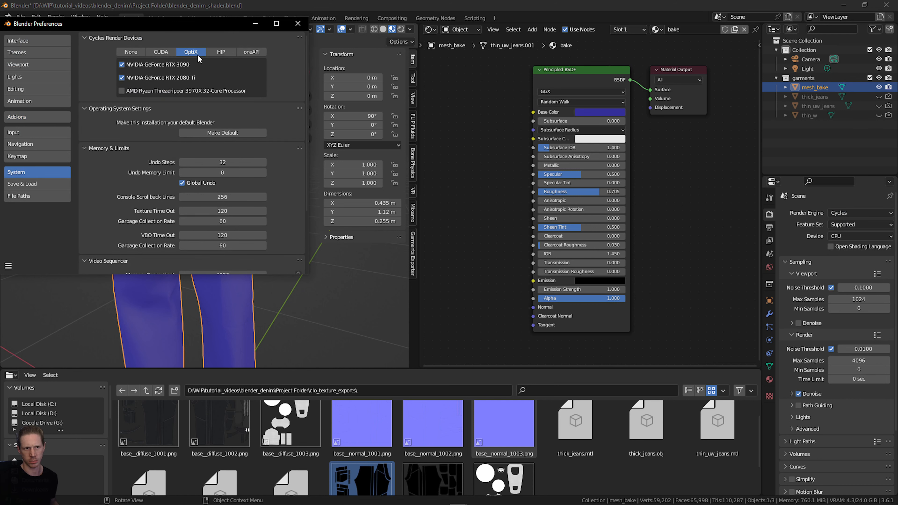
click(122, 65)
click(298, 23)
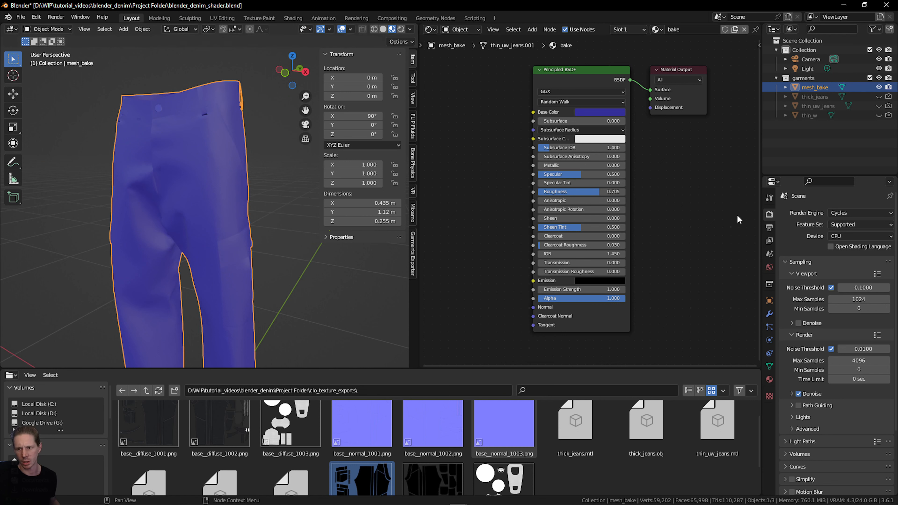
Set the Cycles device to GPU Compute and recheck the enabled render devices in the preferences.
click(848, 236)
click(830, 238)
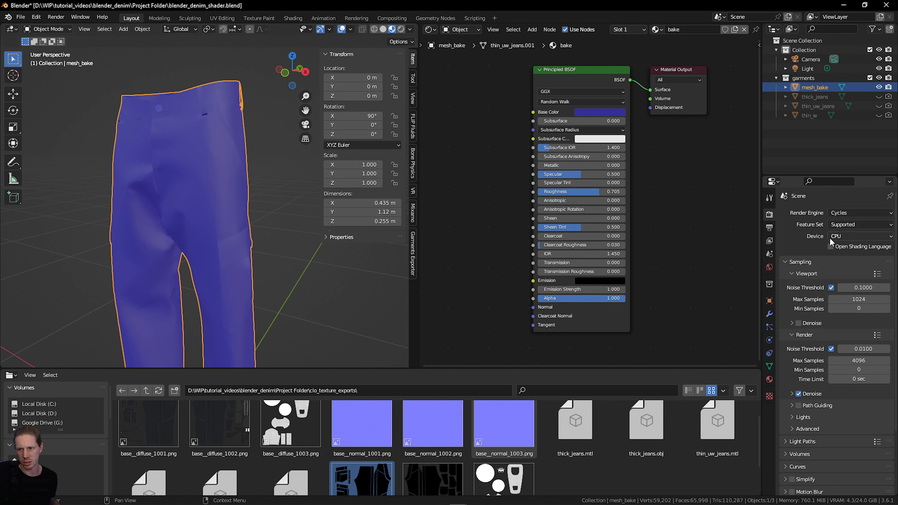
click(848, 239)
click(852, 264)
click(36, 17)
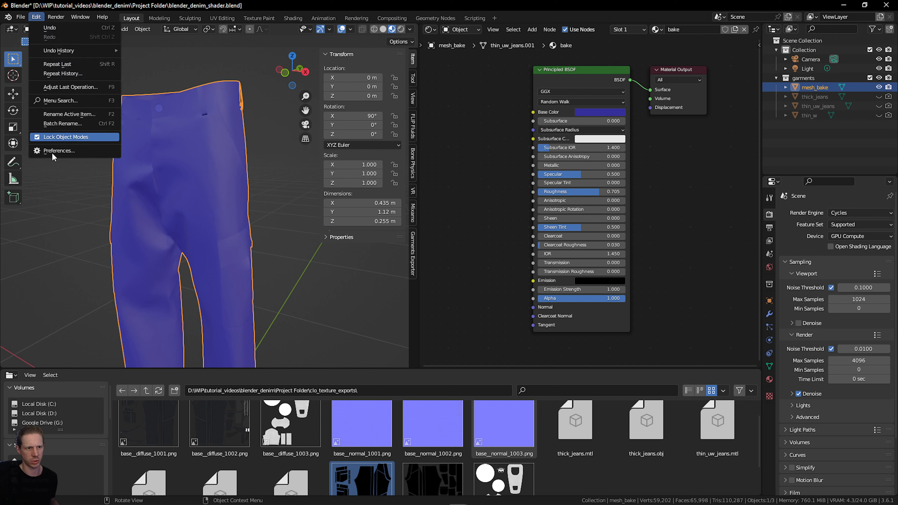
click(52, 151)
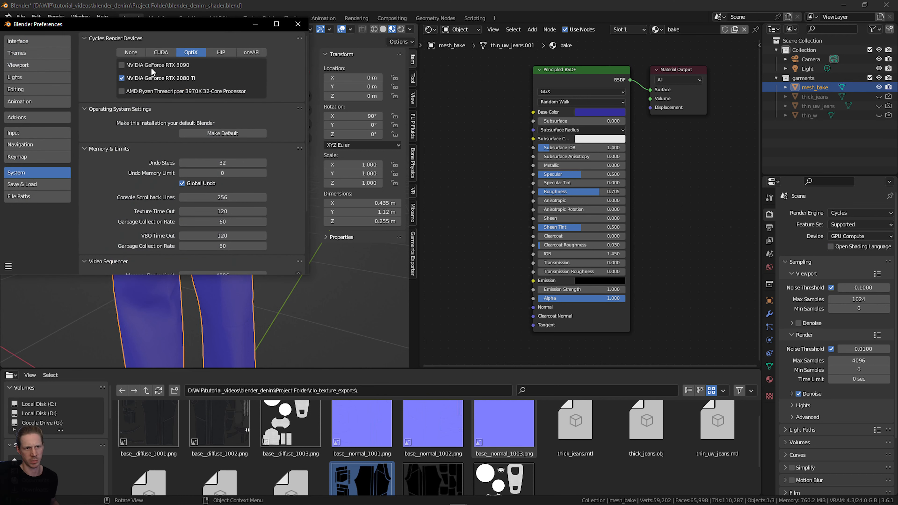
click(298, 24)
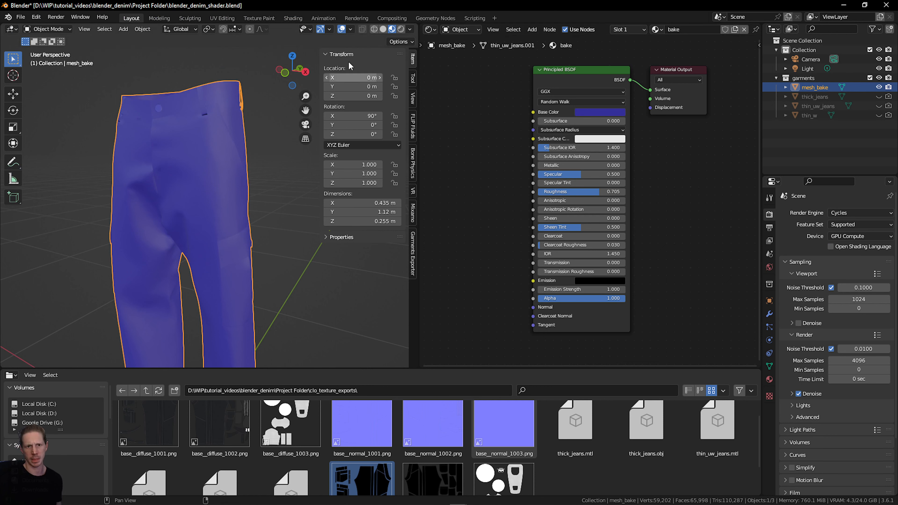
Switch the 3D view beside the shader nodes to rendered shading and frame the whole pair of jeans from the front.
click(401, 29)
mouse_move(292, 71)
mouse_down()
mouse_move(272, 73)
mouse_move(168, 149)
mouse_up()
click(290, 86)
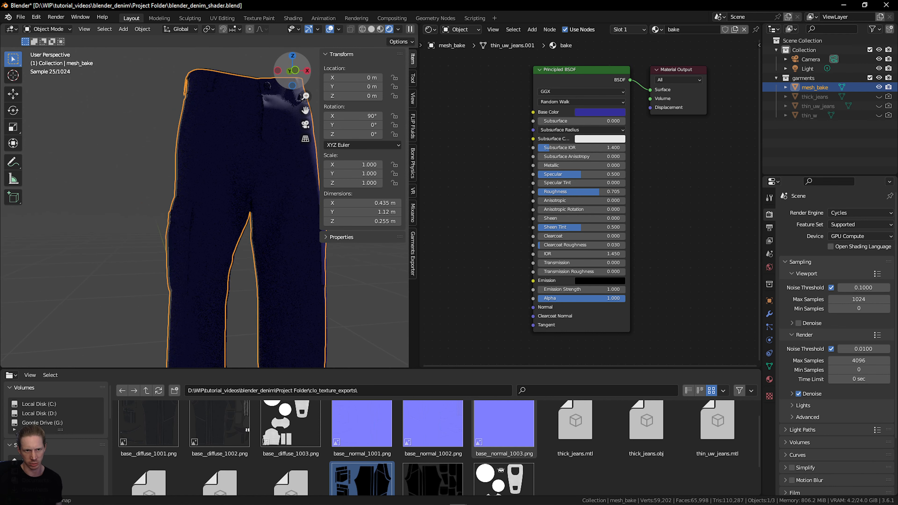
drag(290, 86, 226, 80)
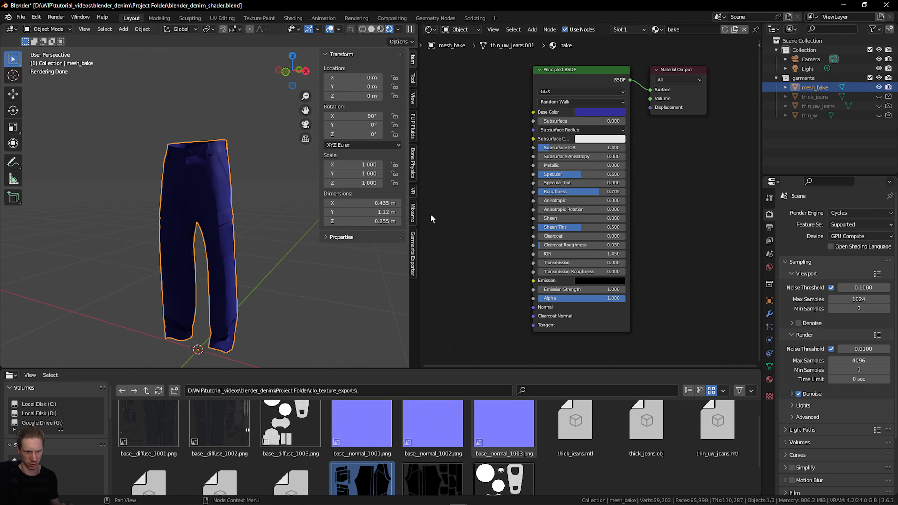
drag(301, 76, 307, 76)
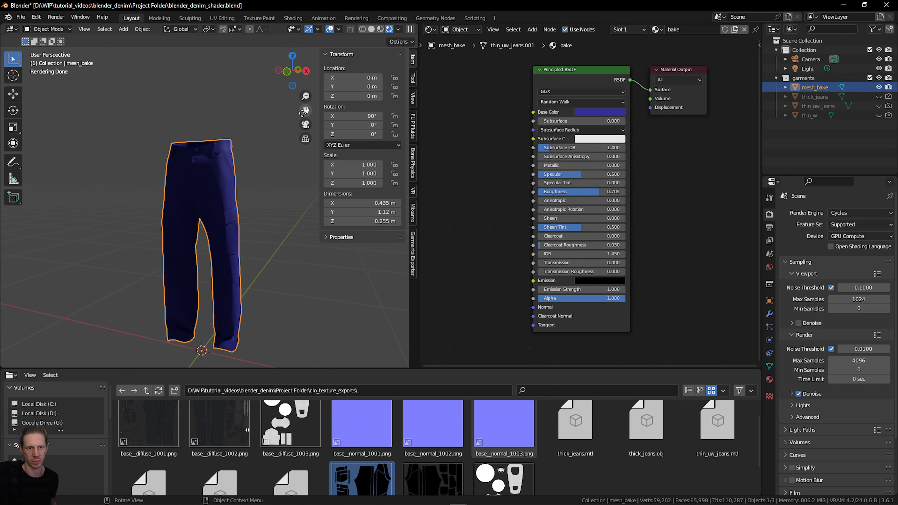
drag(306, 109, 296, 95)
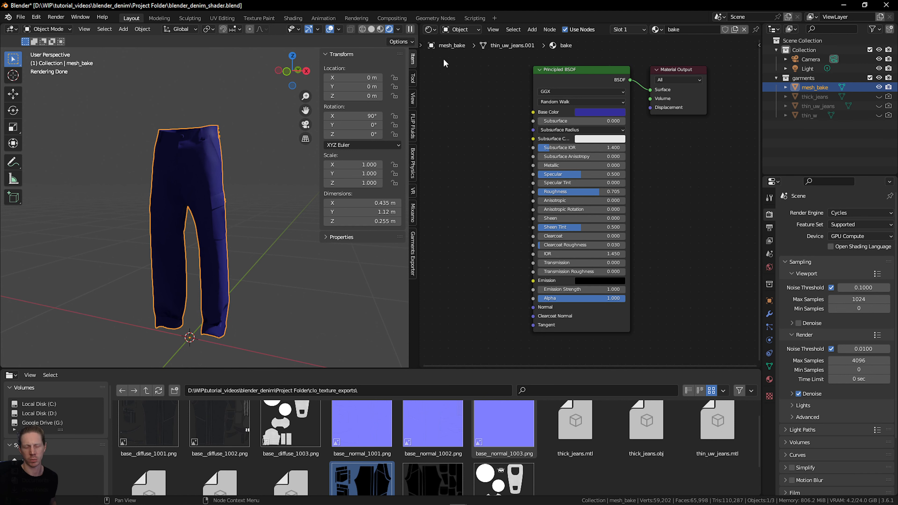
Change the Shader Editor area to a second 3D Viewport.
click(429, 30)
click(452, 60)
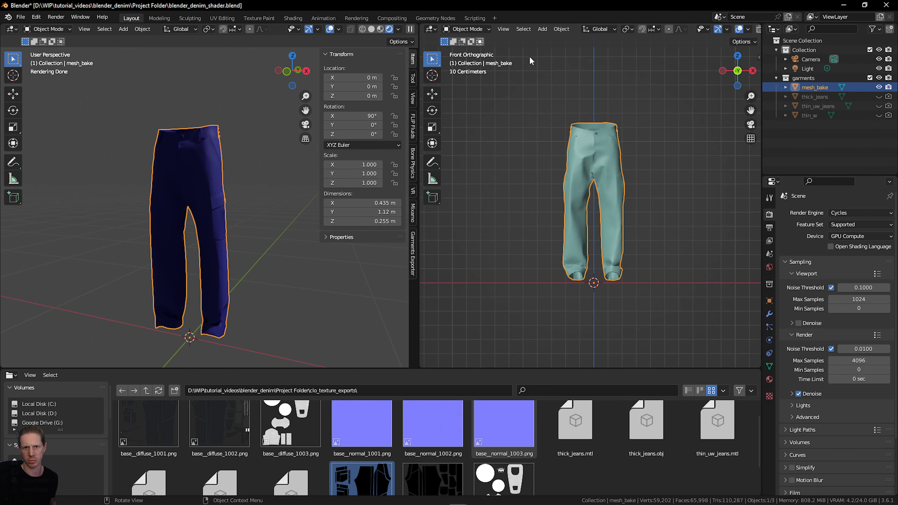
click(434, 30)
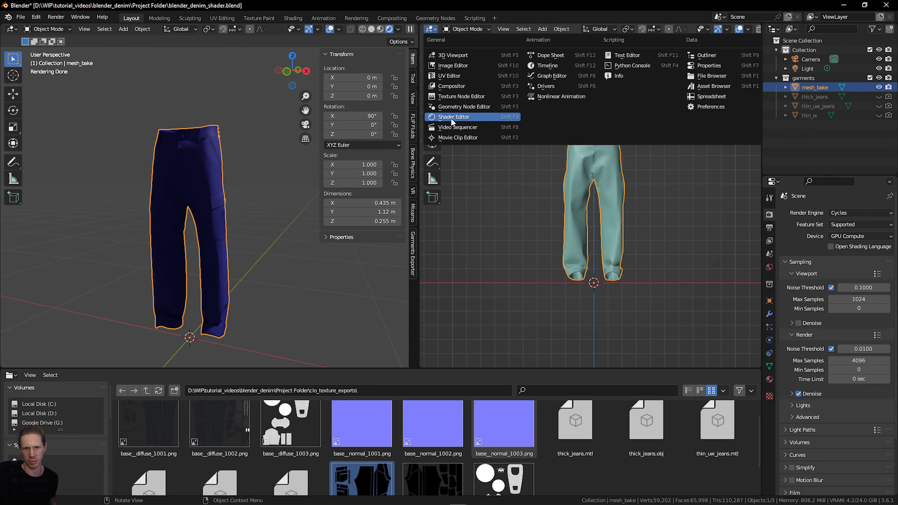
click(461, 56)
Move the scene light close to the jeans, to about X -1.05 m, Y 1.05 m, Z 1.17 m.
drag(738, 67, 738, 113)
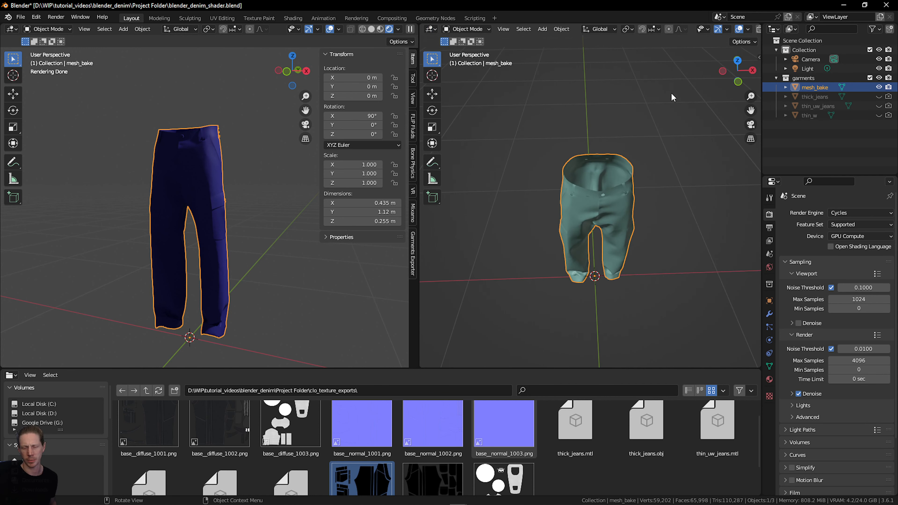
scroll(671, 93, down, 5)
scroll(670, 93, down, 4)
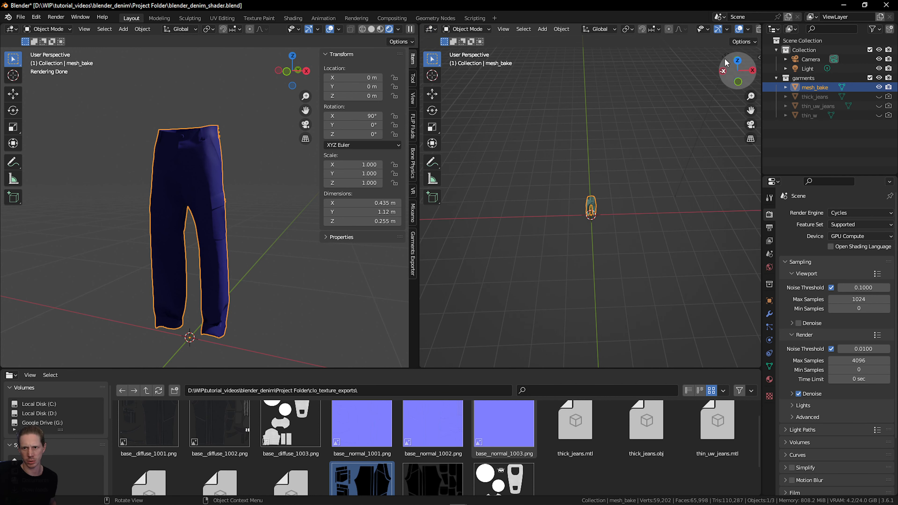
drag(725, 59, 733, 61)
click(697, 55)
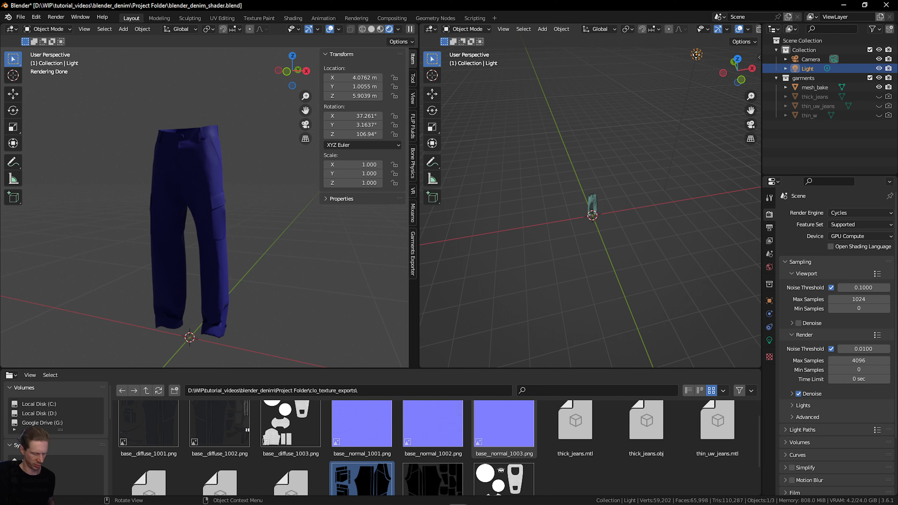
key(g)
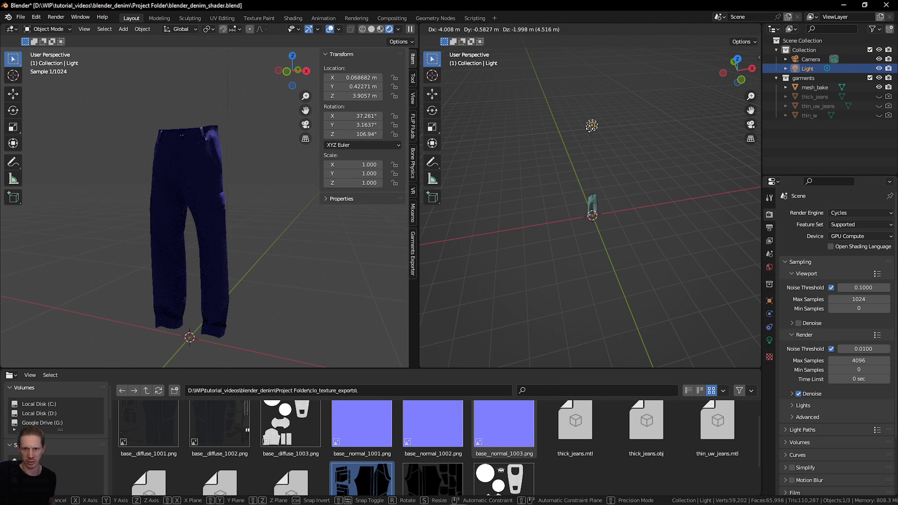
click(588, 133)
drag(738, 71, 757, 62)
key(g)
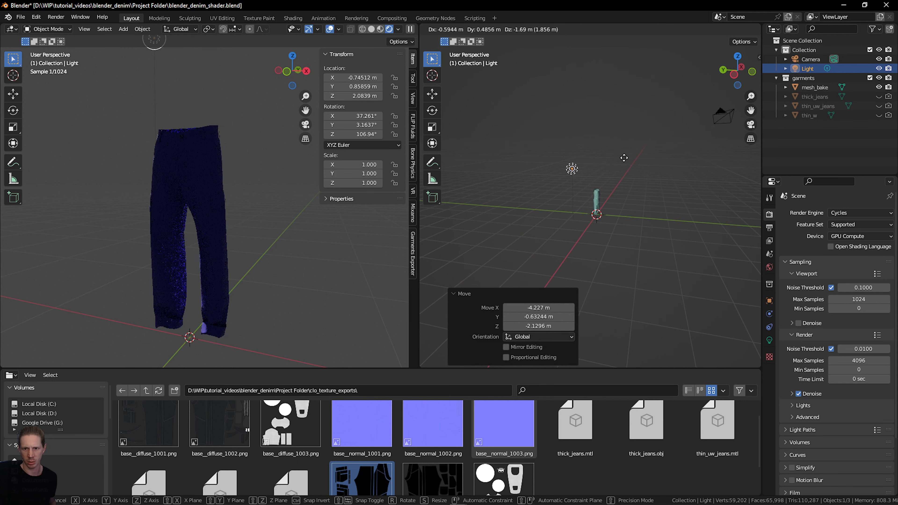
click(616, 178)
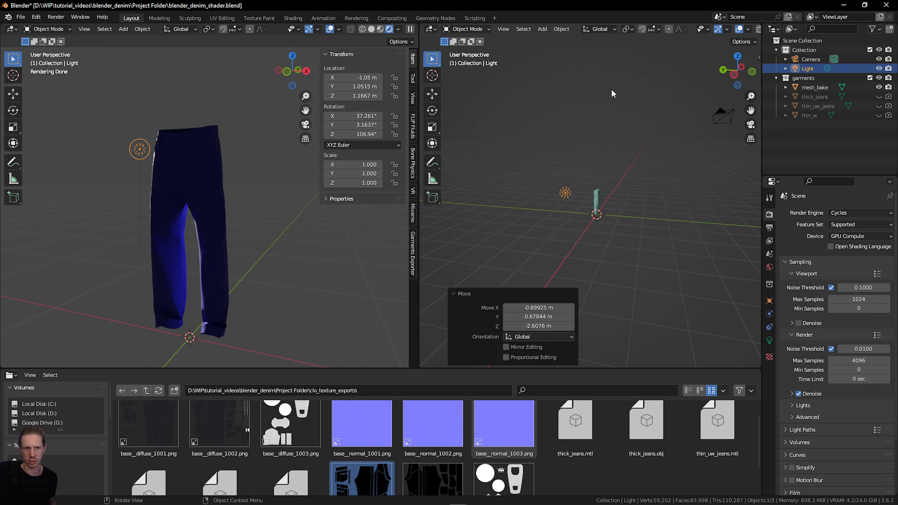
Move the scene light behind the jeans, centred on them, to about X 0.04 m, Y 1.89 m.
click(738, 57)
key(g)
click(607, 171)
click(753, 71)
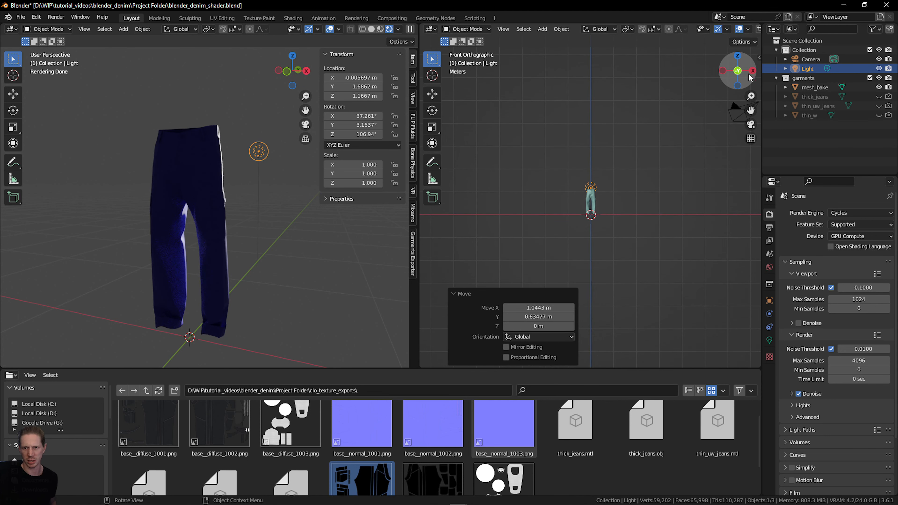
click(739, 60)
key(g)
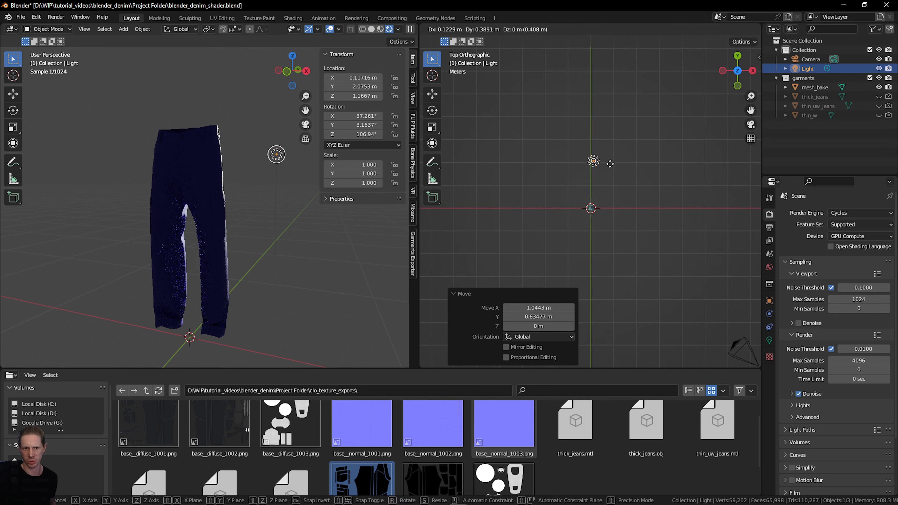
click(609, 168)
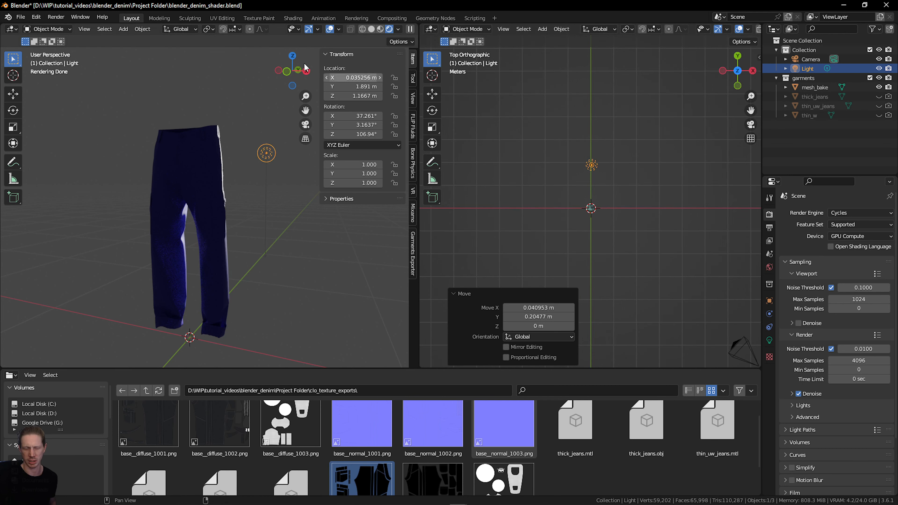
Set the light's radius to 0.65 m and nudge it to about X 0.01 m, Y 1.88 m, Z 1.16 m.
drag(306, 67, 291, 69)
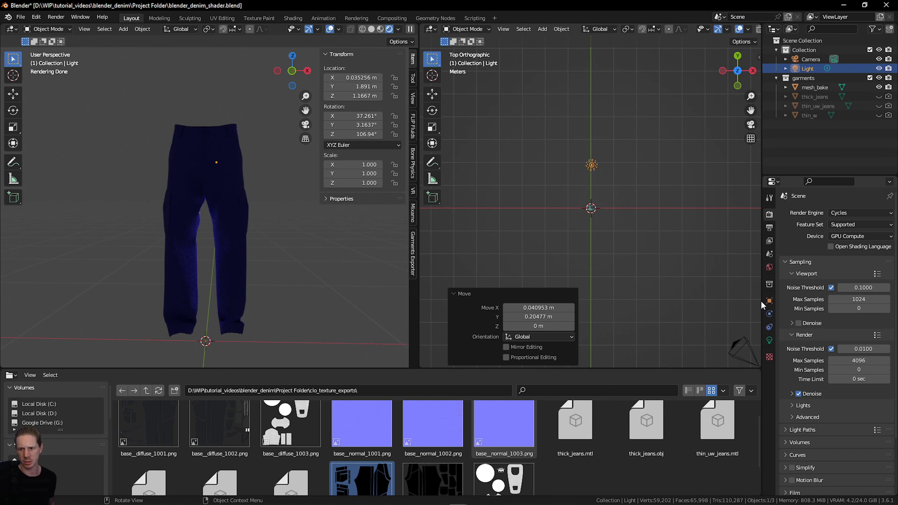
click(770, 340)
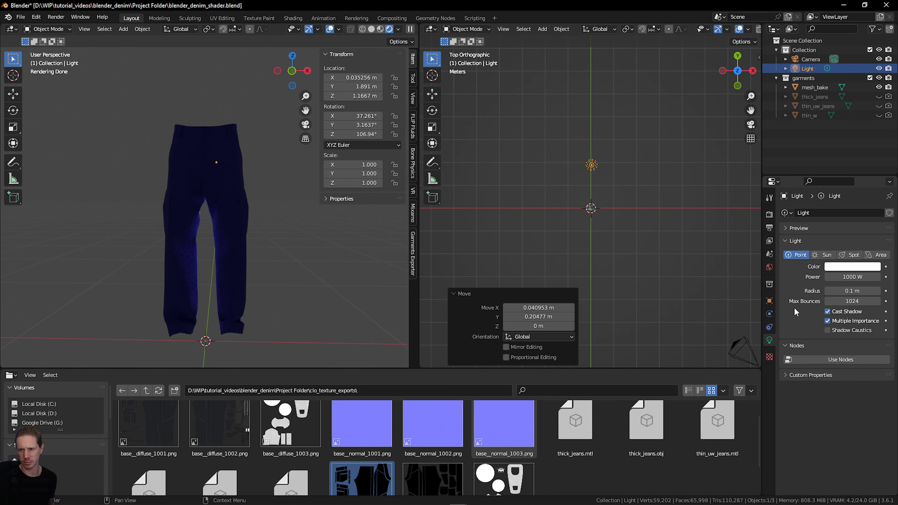
drag(852, 291, 872, 291)
drag(293, 70, 293, 148)
key(g)
click(248, 119)
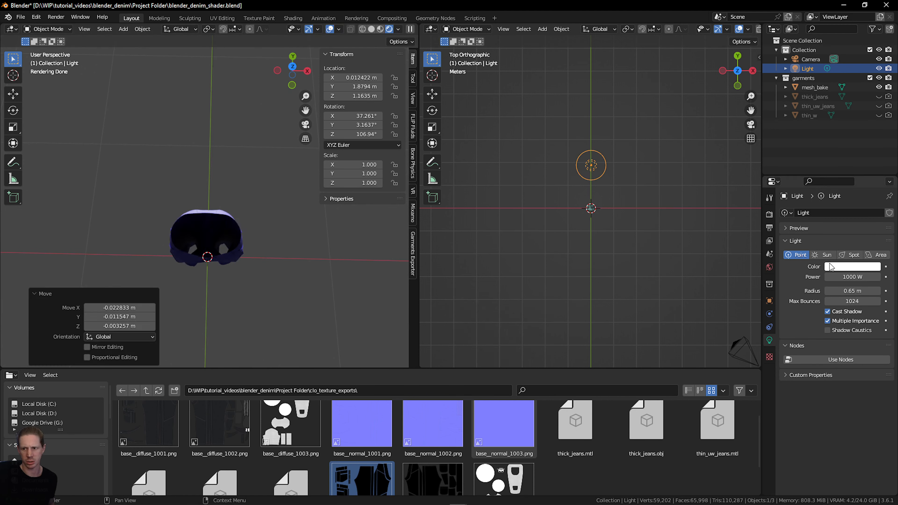
Set the light's power to 80 W.
click(837, 276)
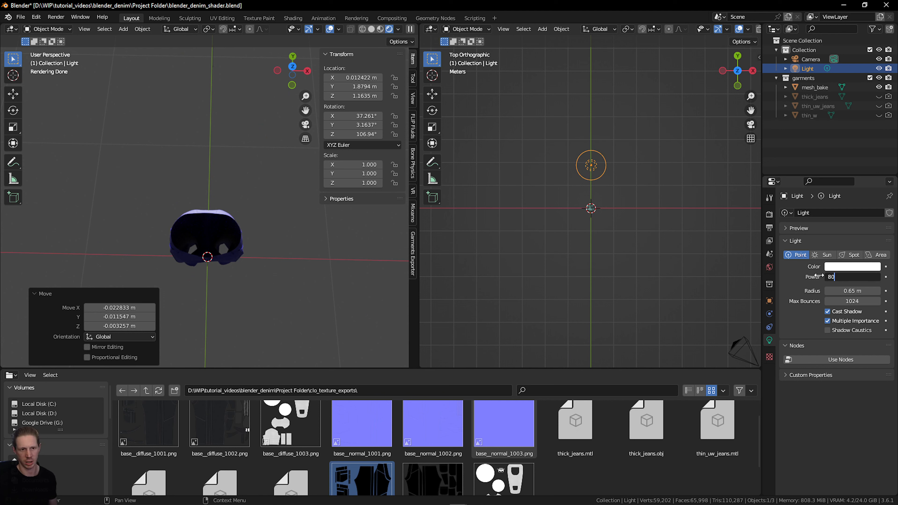
key(Return)
drag(293, 71, 328, 67)
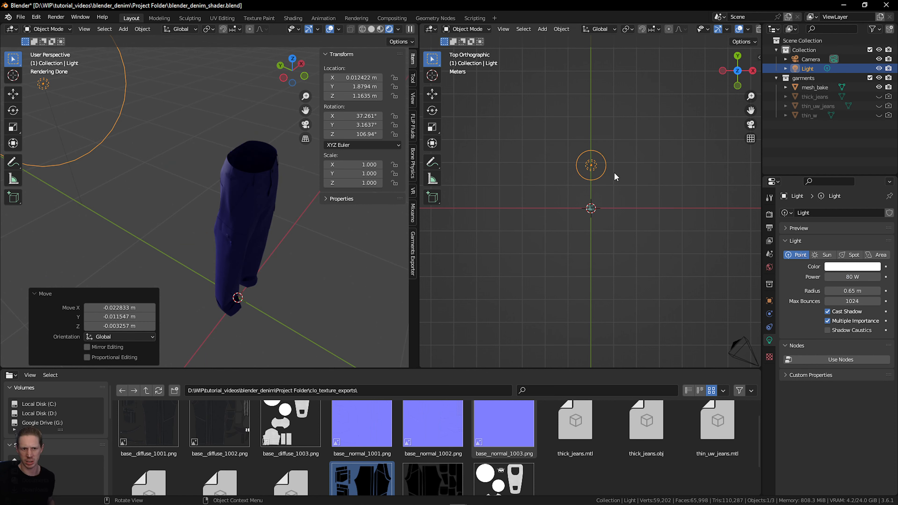
Duplicate the light three times around the jeans, one copy on each side and one in front, each about 2.2 to 2.4 m away.
scroll(595, 148, up, 3)
key(shift+d)
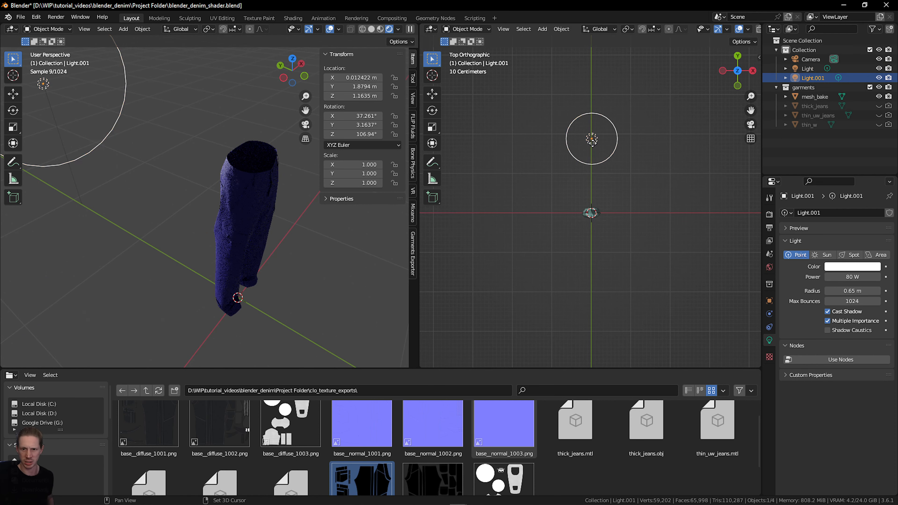
click(505, 213)
key(shift+d)
click(681, 225)
scroll(672, 220, down, 1)
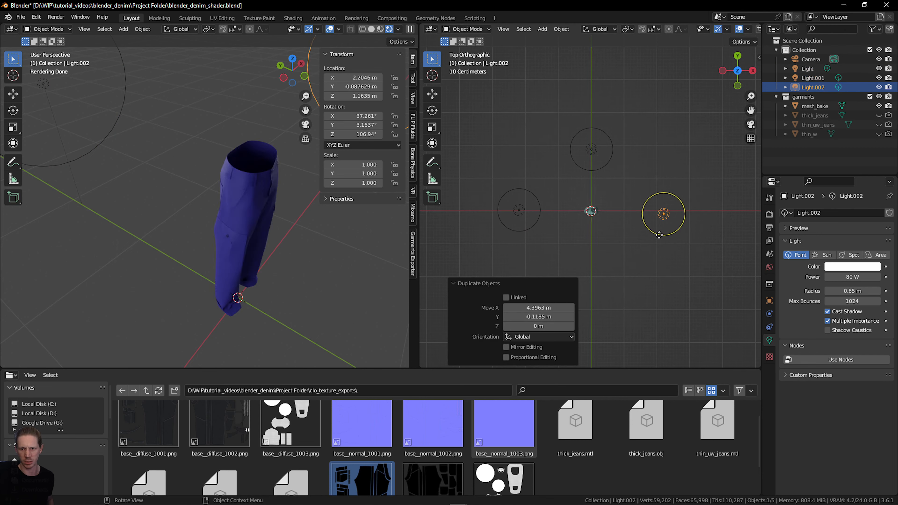
key(shift+d)
click(587, 309)
Examine the rendered jeans from the front, sides and close to the pockets to judge how evenly the four lights illuminate them.
drag(296, 73, 237, 57)
scroll(222, 211, up, 3)
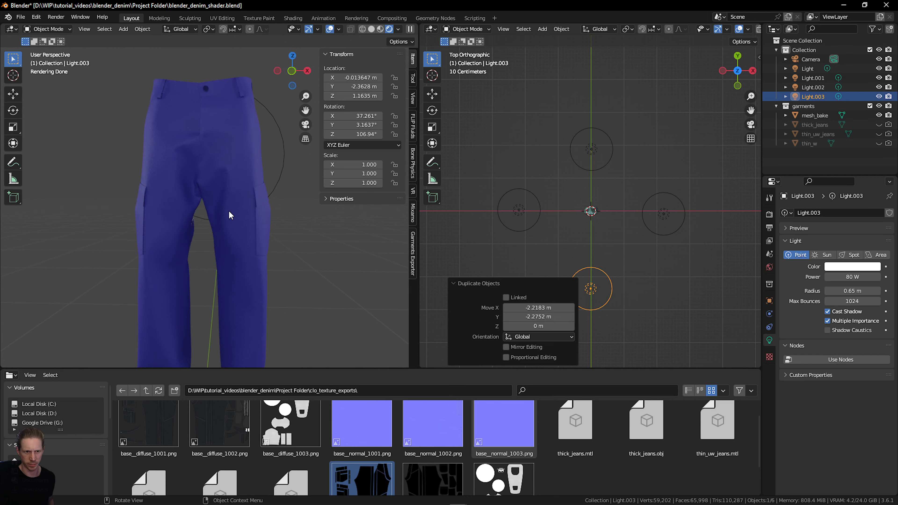
drag(306, 110, 304, 0)
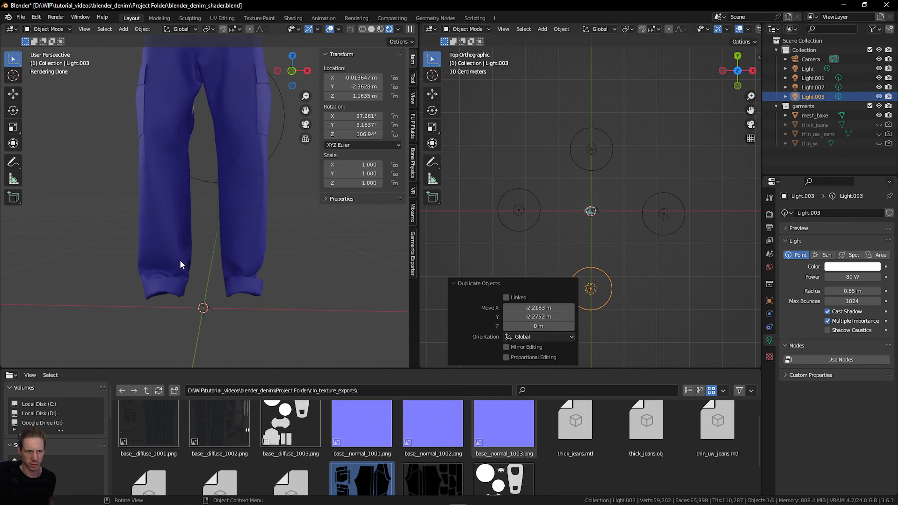
drag(294, 71, 233, 73)
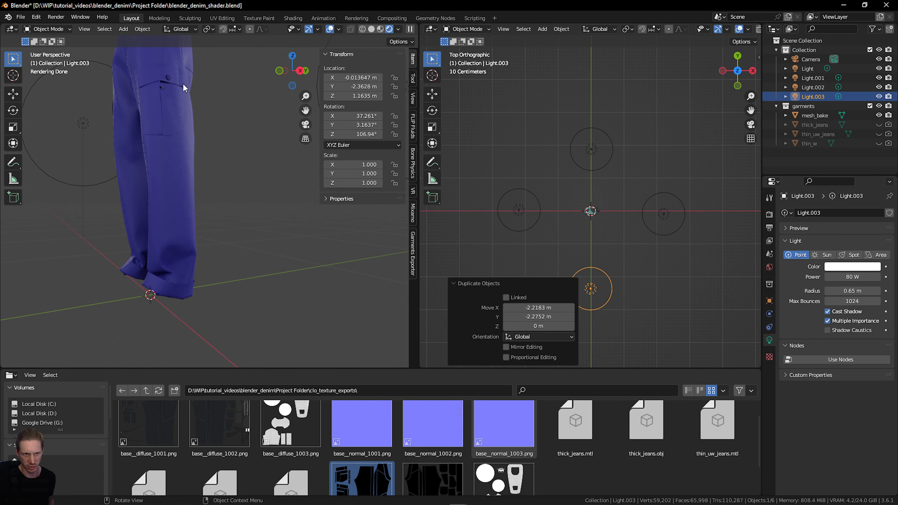
drag(307, 111, 307, 161)
mouse_move(299, 75)
mouse_down()
mouse_move(269, 73)
mouse_move(301, 81)
mouse_up()
scroll(125, 156, up, 4)
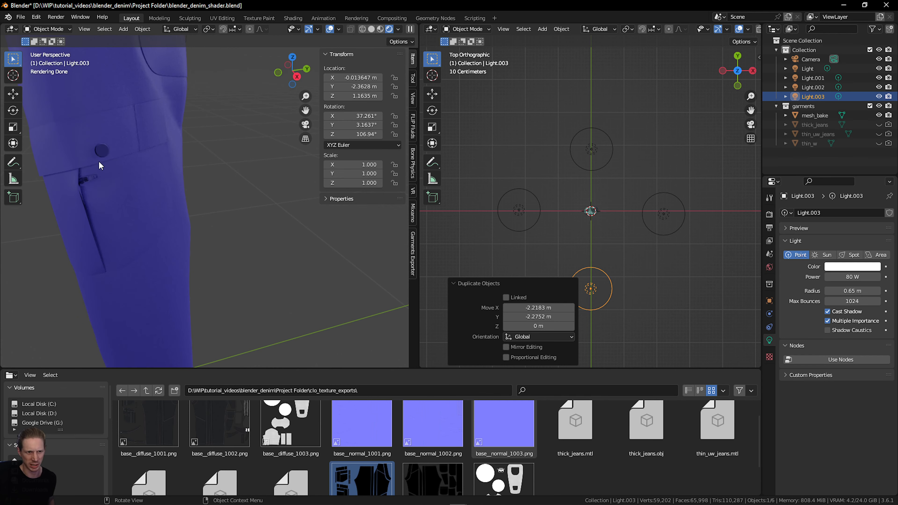
scroll(212, 134, down, 5)
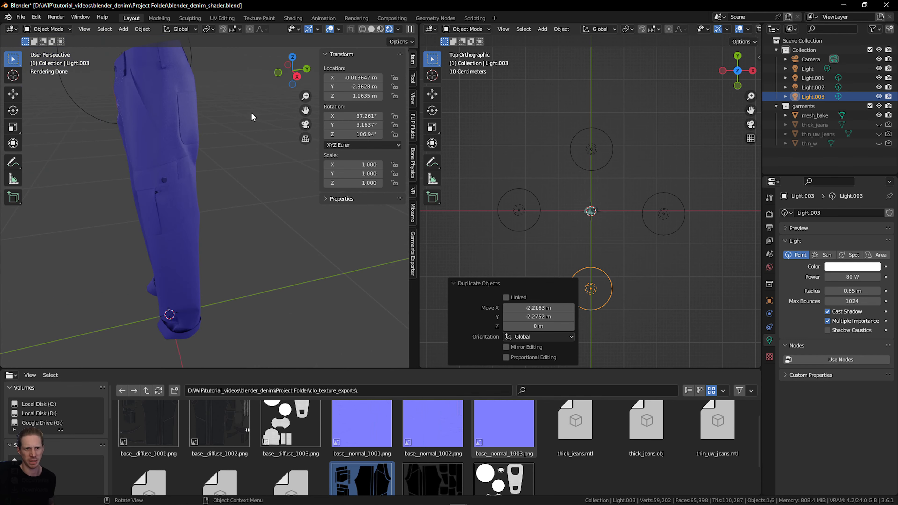
scroll(266, 83, down, 1)
scroll(272, 80, down, 5)
drag(291, 73, 221, 117)
scroll(285, 92, down, 2)
scroll(246, 179, up, 3)
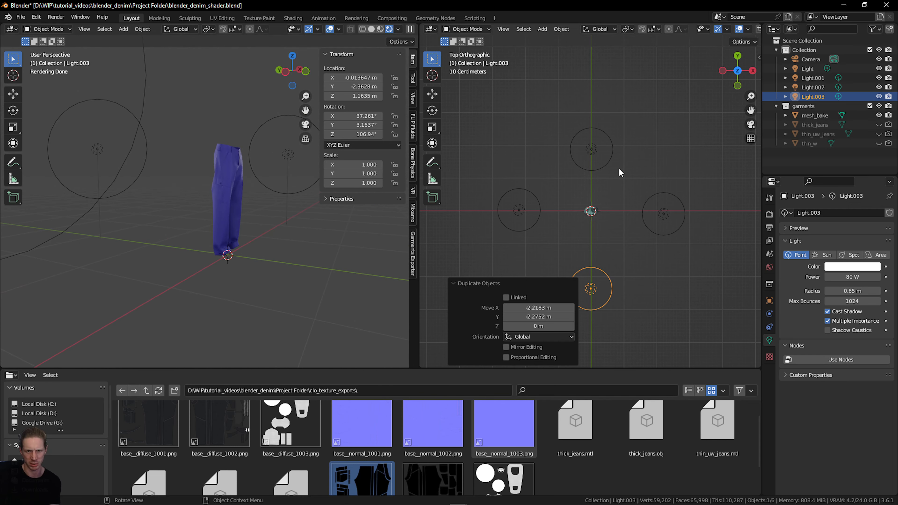
Select all four lights and lower them together along Z to about 0.73 m, level with the middle of the jeans.
click(285, 71)
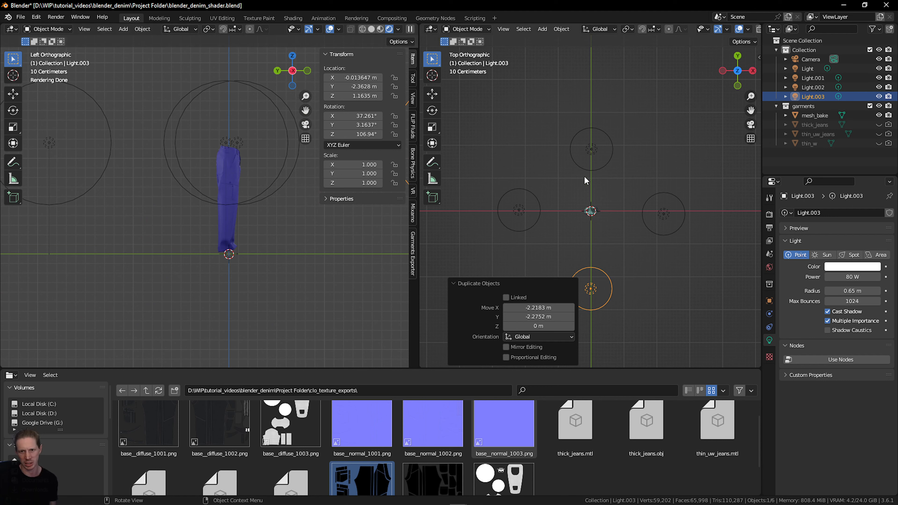
shift+click(519, 209)
shift+click(592, 149)
shift+click(663, 214)
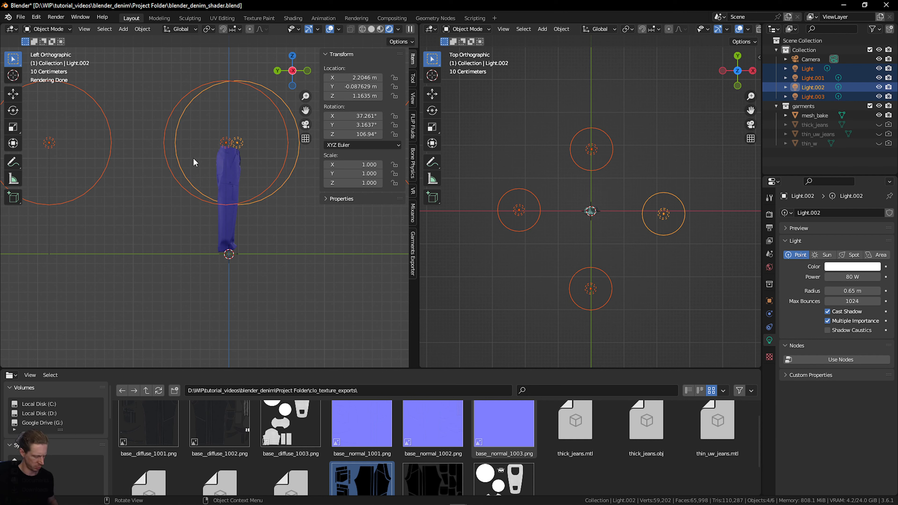
key(g)
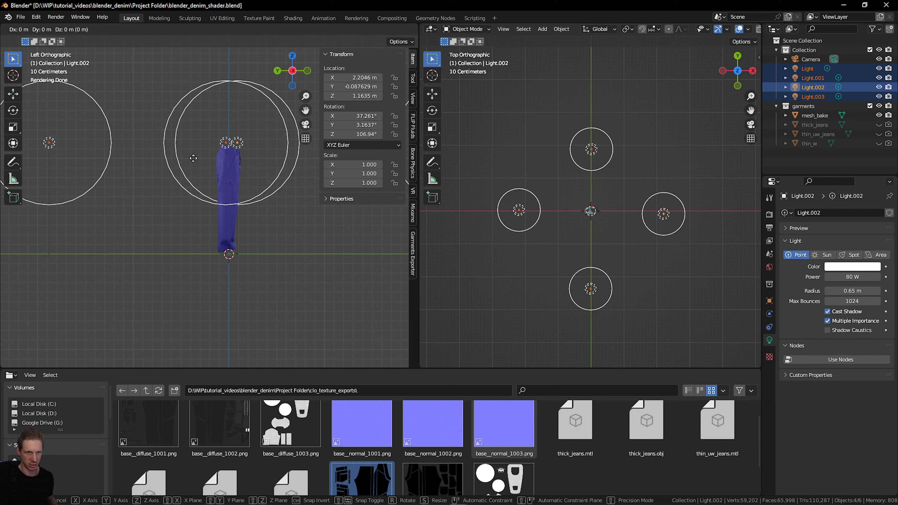
key(z)
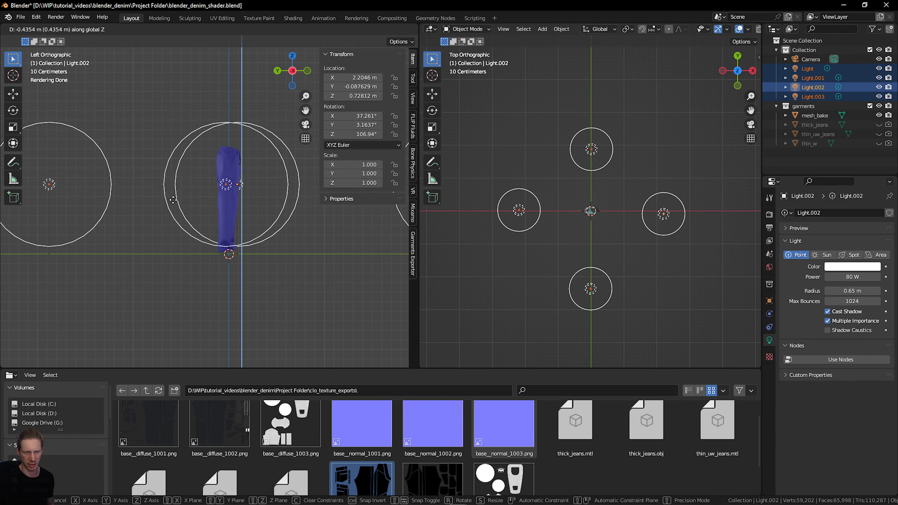
click(173, 200)
scroll(271, 204, up, 5)
key(alt+a)
drag(292, 71, 219, 79)
scroll(298, 144, down, 2)
drag(296, 75, 288, 80)
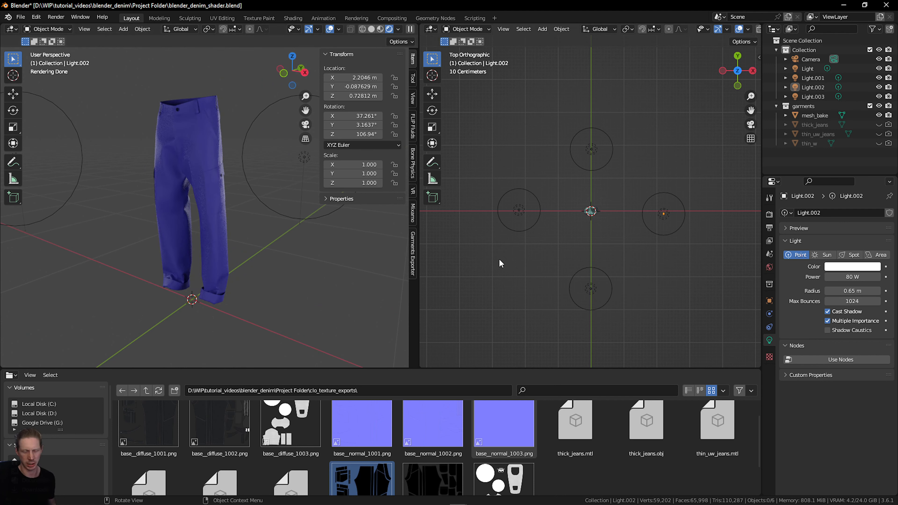
Change the top-view viewport back to a widened Shader Editor and return the jeans viewport to solid shading.
click(431, 31)
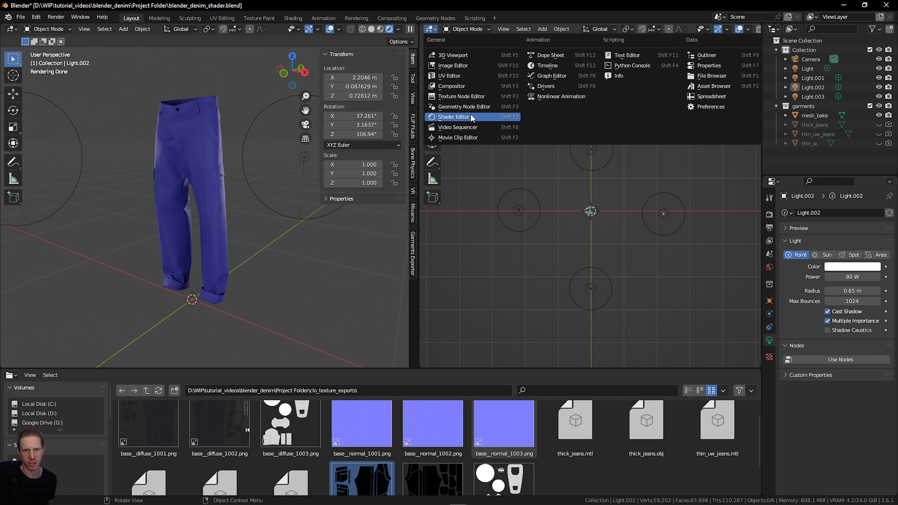
click(453, 117)
click(371, 30)
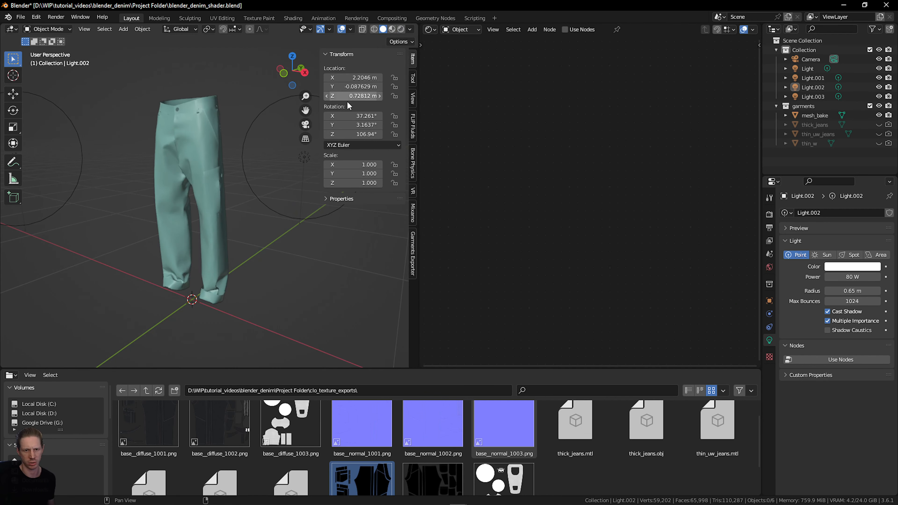
drag(419, 152, 342, 154)
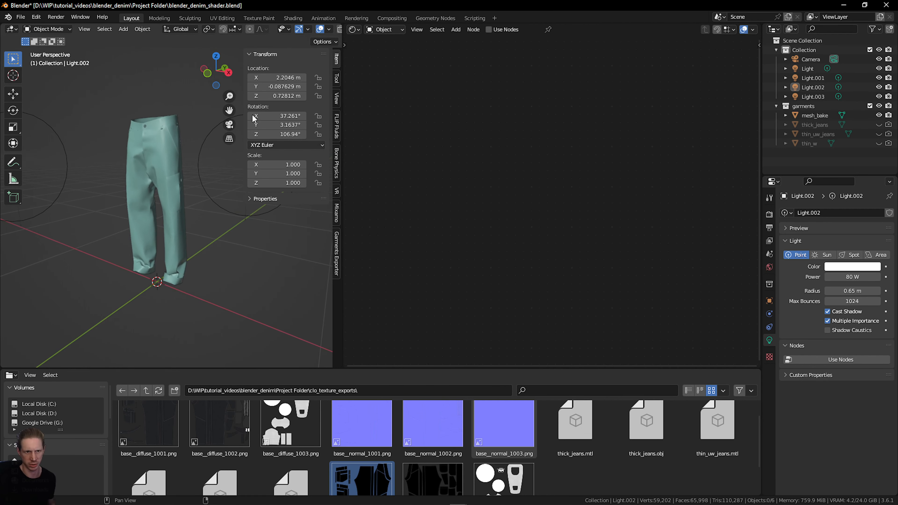
Select the mesh_bake jeans and display the bake material's nodes and properties.
shift+middle_drag(223, 106, 235, 128)
scroll(203, 121, up, 1)
click(177, 173)
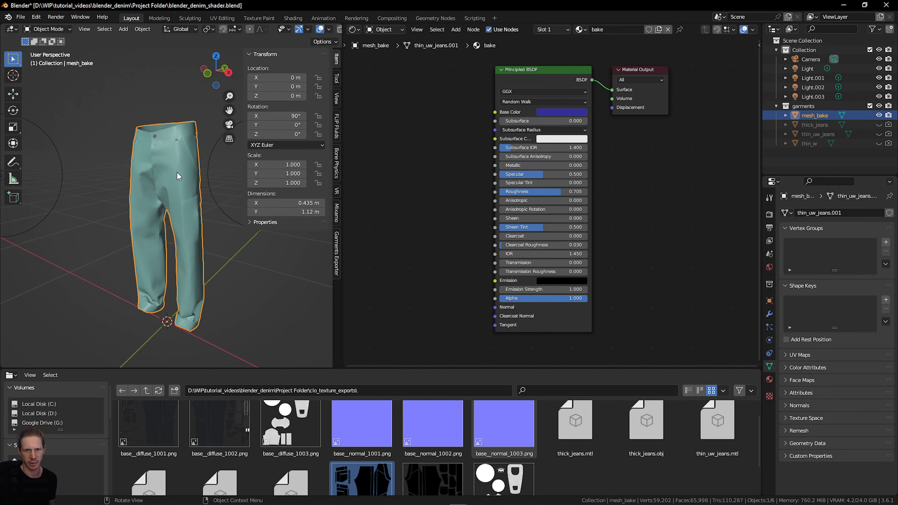
click(770, 379)
scroll(618, 215, down, 1)
middle_drag(618, 214, 616, 191)
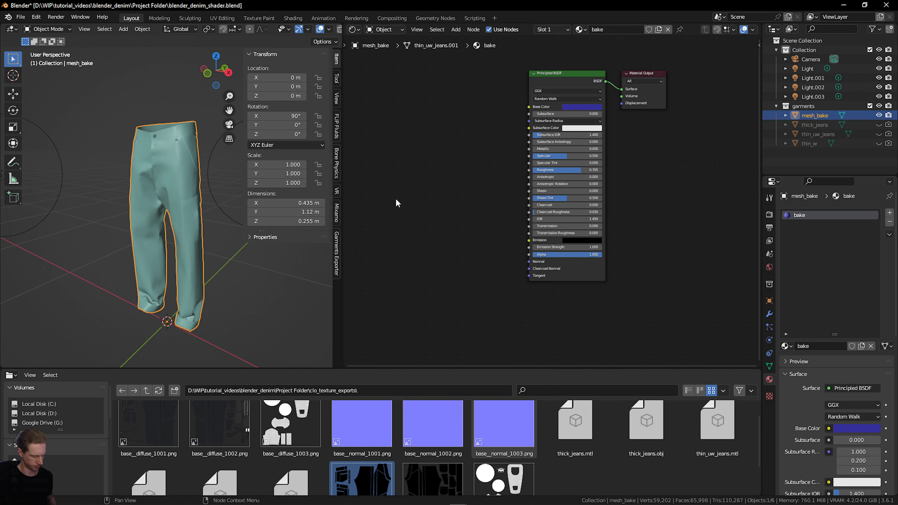
Add an Image Texture node beside the Principled BSDF in the bake material, leaving it unconnected.
key(shift+a)
click(396, 198)
text(im)
click(440, 216)
click(443, 178)
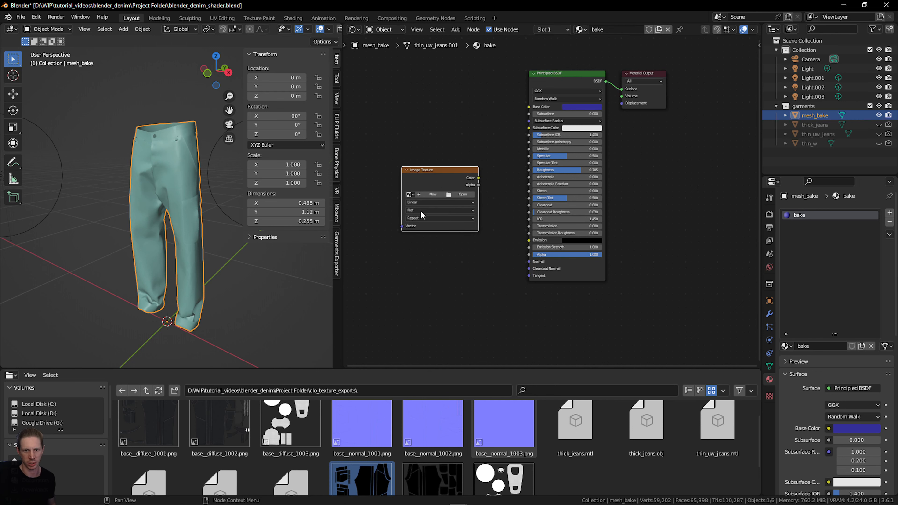
scroll(433, 216, up, 4)
middle_drag(443, 223, 468, 223)
scroll(468, 222, down, 1)
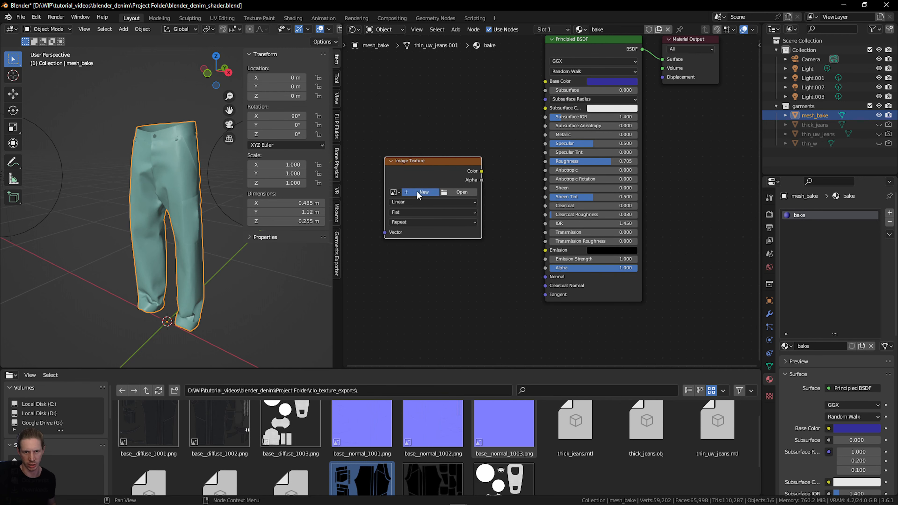
Create a new tiled image named AO_BAKE at 4096 x 4096 px in the Image Texture node.
click(418, 196)
click(442, 209)
text(AO_BAKE)
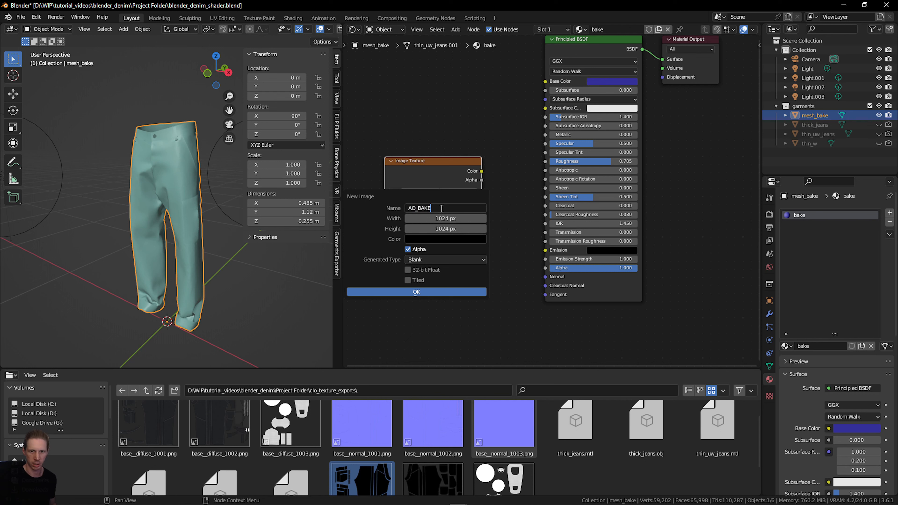
key(Return)
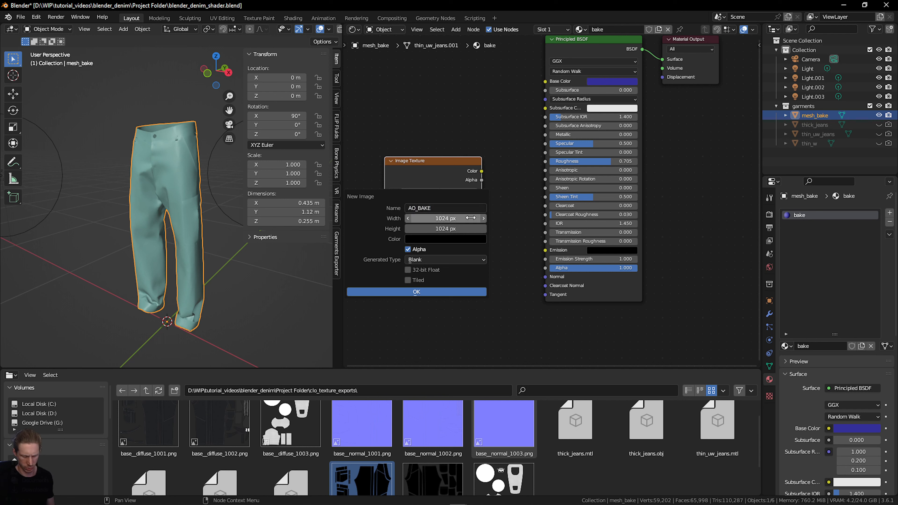
click(463, 218)
text(40)
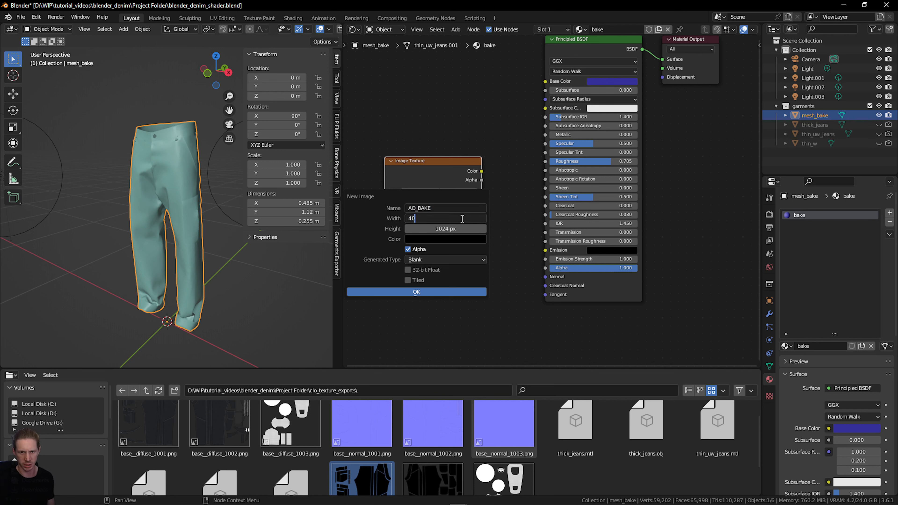
text(96)
click(462, 229)
text(409)
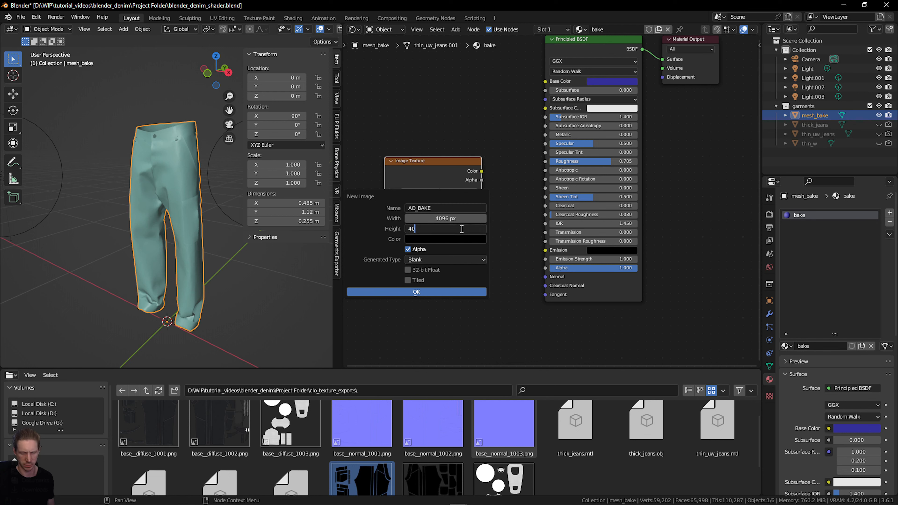
click(409, 281)
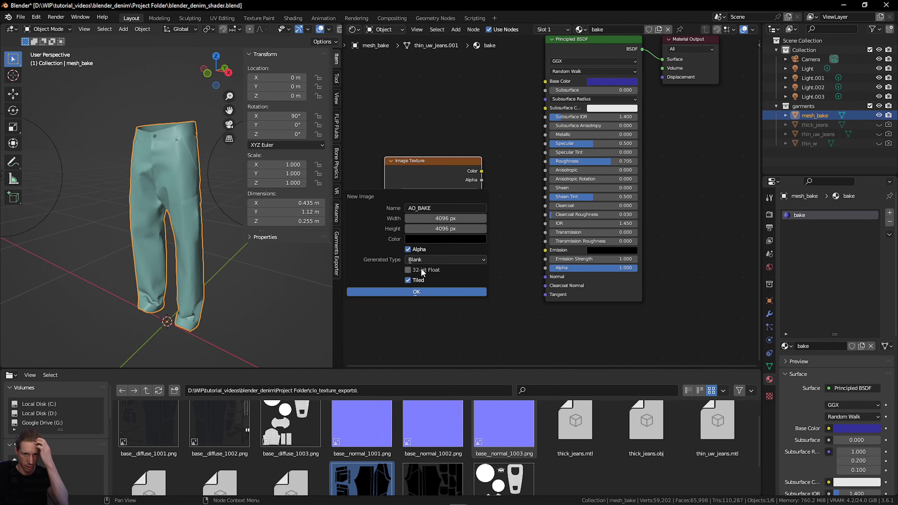
click(426, 294)
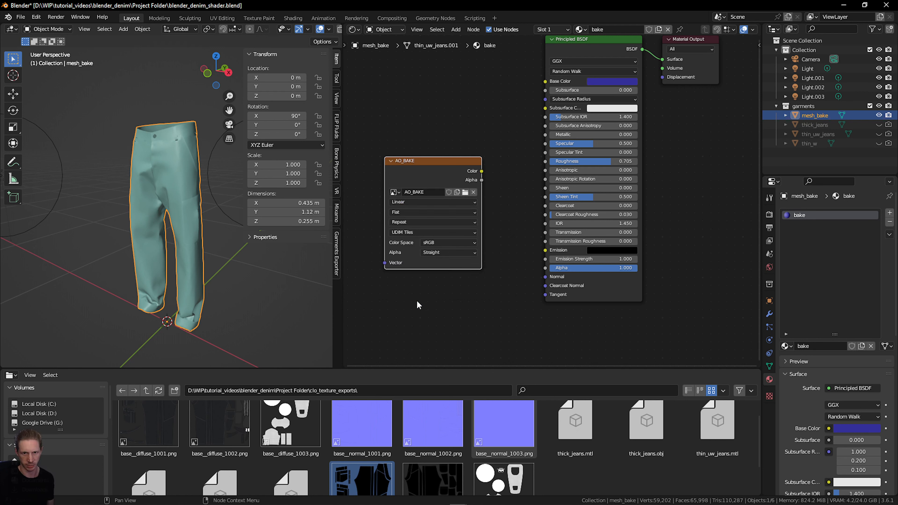
Change the file browser area to an Image Editor and display the AO_BAKE image in it.
click(8, 377)
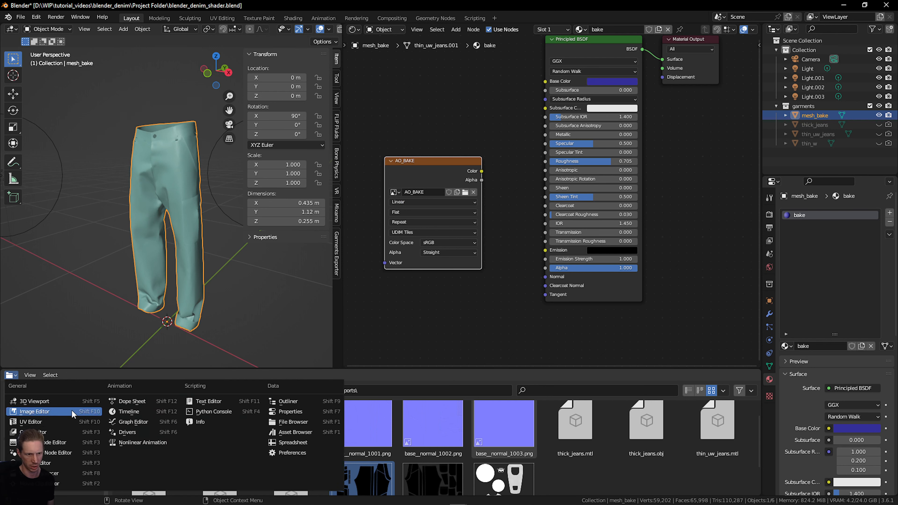
click(65, 412)
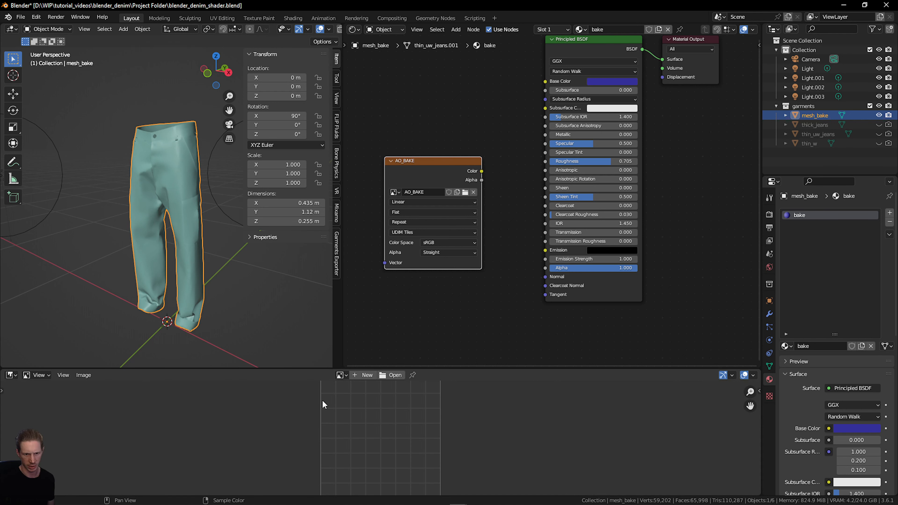
click(342, 376)
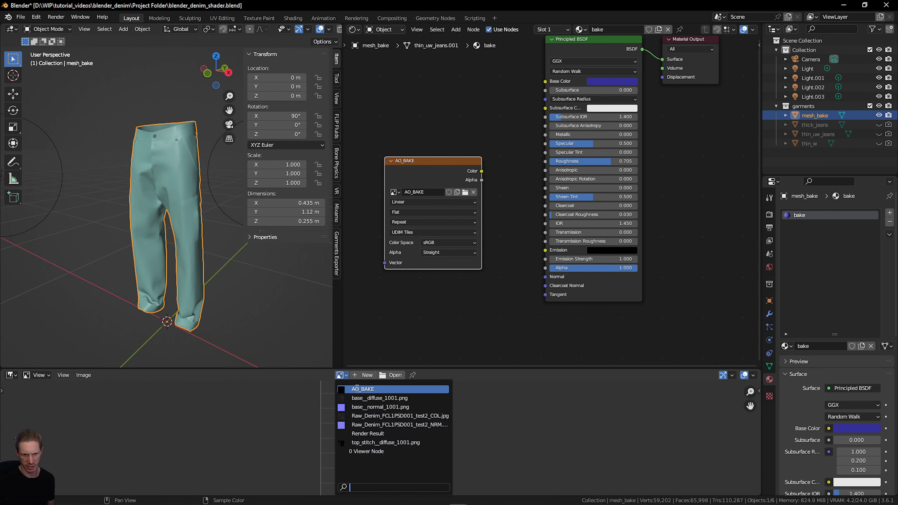
click(357, 389)
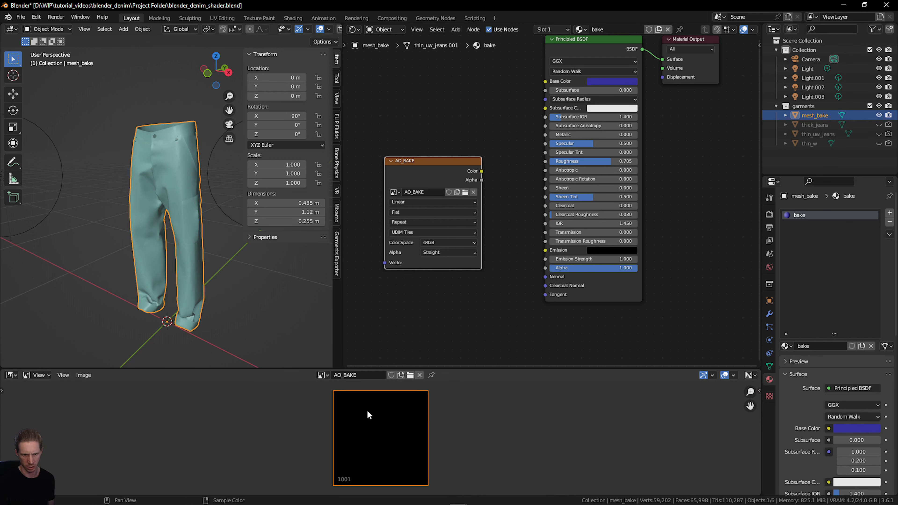
scroll(367, 410, down, 2)
middle_drag(367, 410, 242, 415)
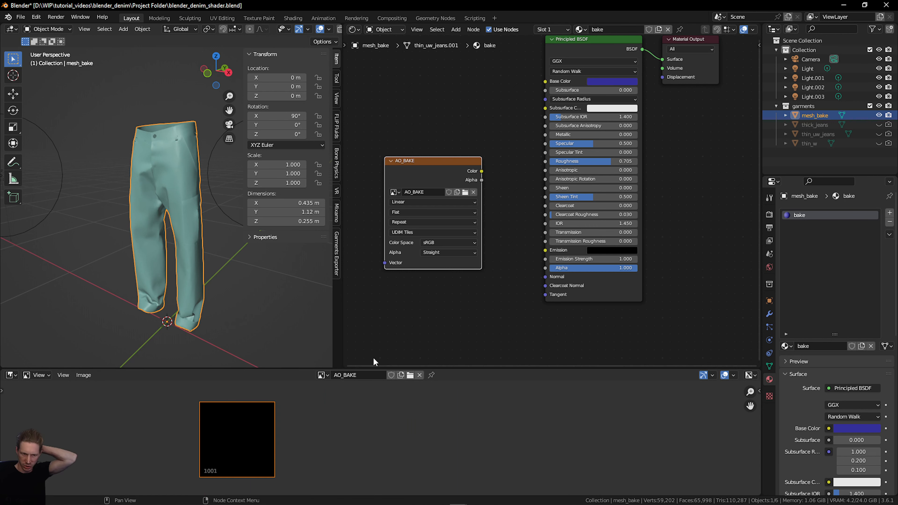
Examine the mesh_bake UV layout over the AO_BAKE tile in the UV Editing workspace, and return to the Layout workspace.
click(226, 17)
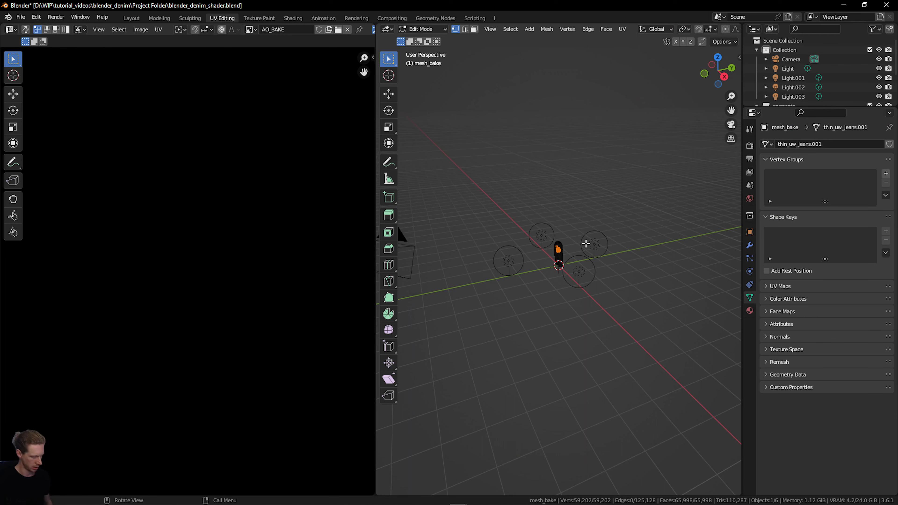
scroll(566, 259, up, 7)
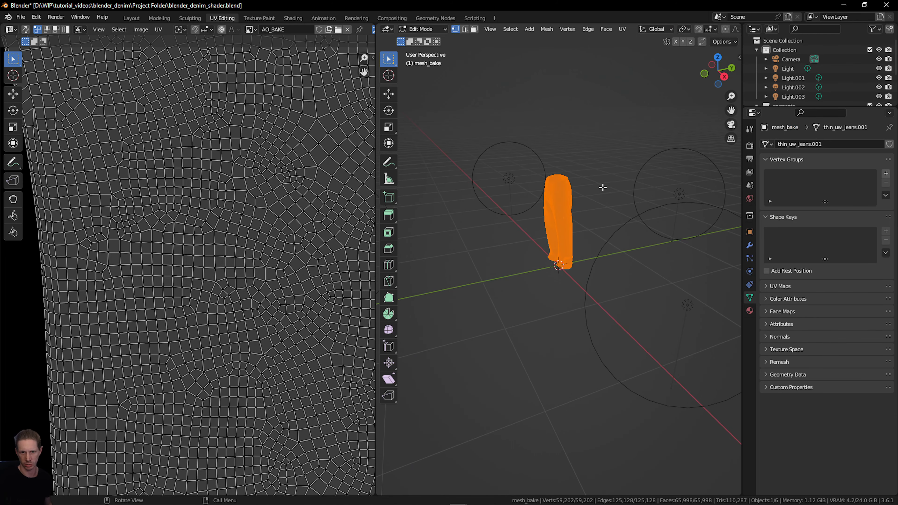
key(Home)
mouse_move(364, 72)
mouse_down()
mouse_move(98, 95)
mouse_move(1, 85)
mouse_move(1, 73)
mouse_move(360, 76)
mouse_move(0, 65)
mouse_move(380, 68)
mouse_up()
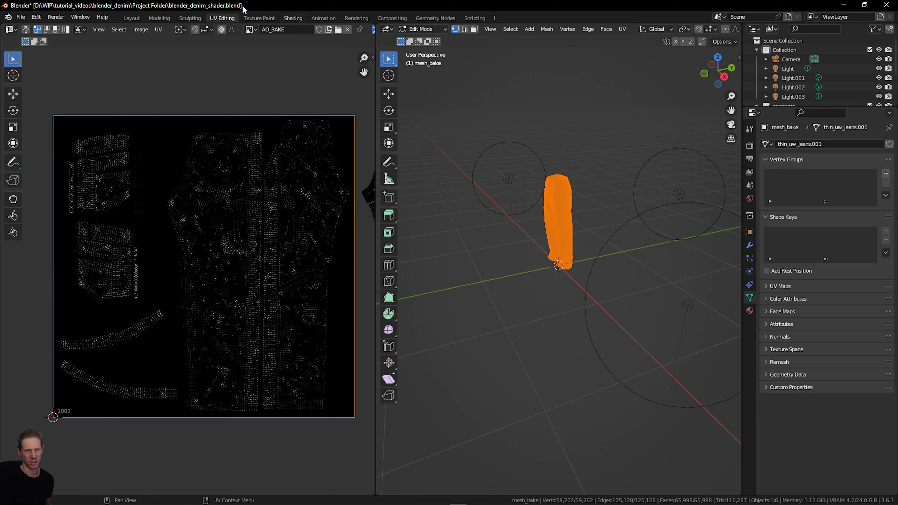
click(131, 18)
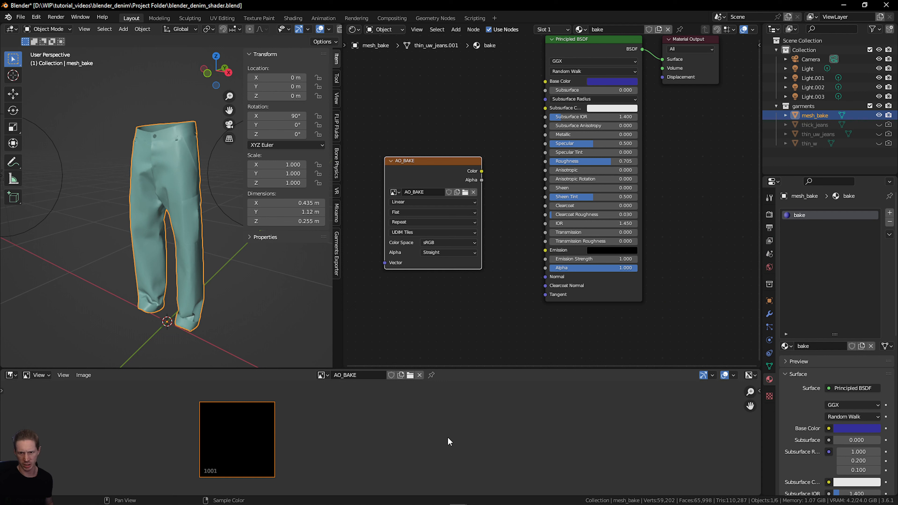
Show the AO_BAKE image's settings in the Image Editor sidebar, down to the UDIM tile list.
key(n)
key(n)
key(n)
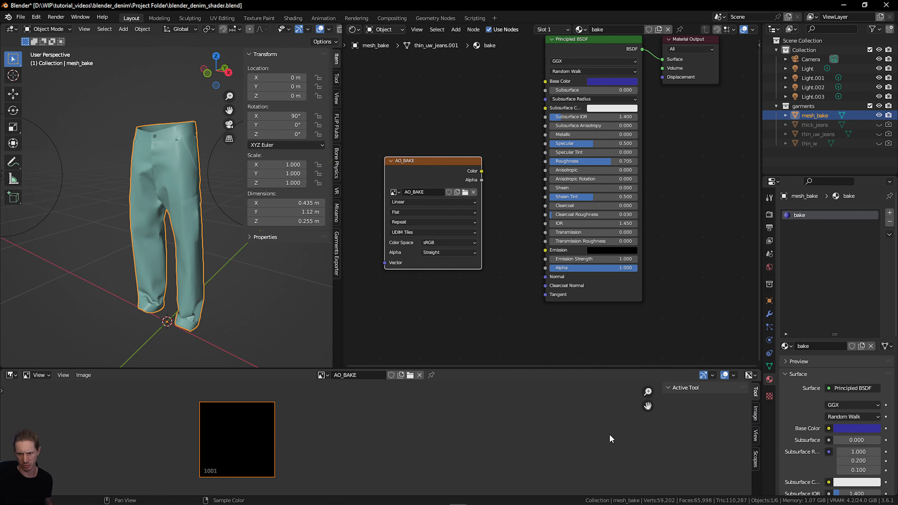
key(n)
key(n)
click(755, 416)
scroll(700, 431, down, 5)
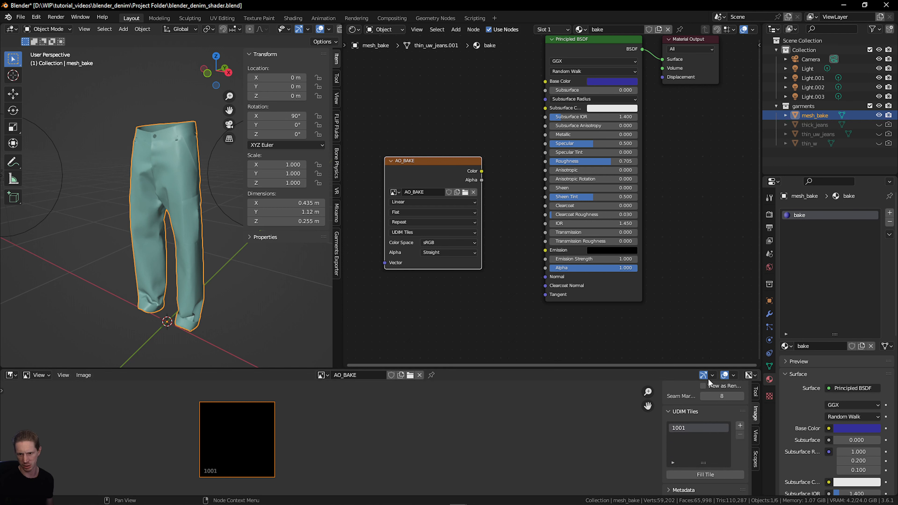
Add two filled 4096 x 4096 px UDIM tiles to AO_BAKE, starting at number 1002.
click(740, 427)
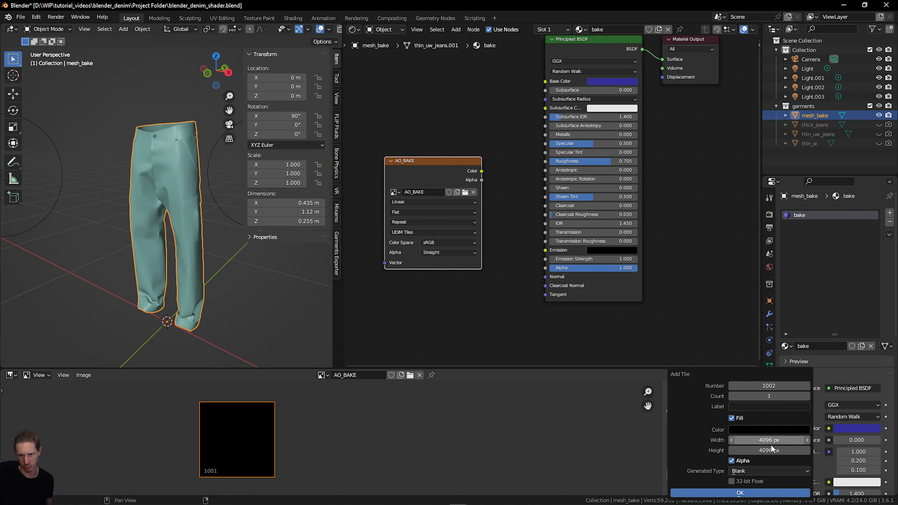
click(769, 396)
text(2)
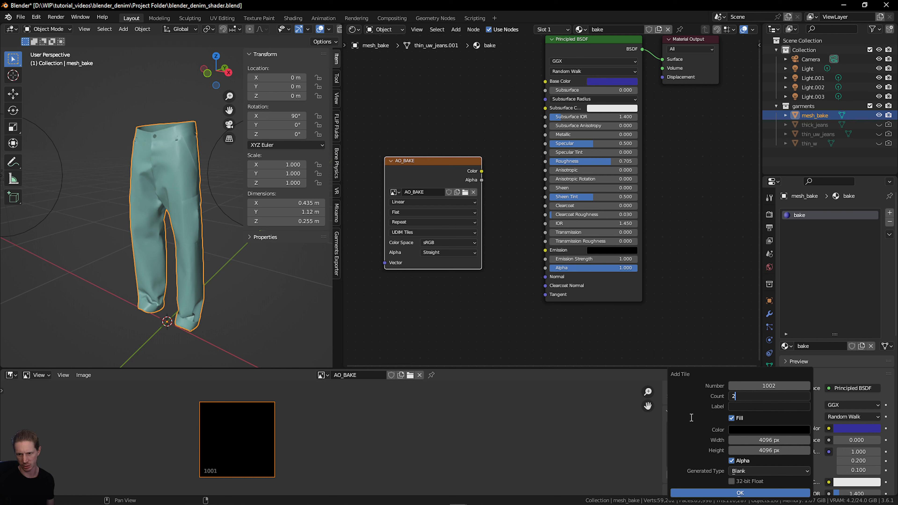
key(Return)
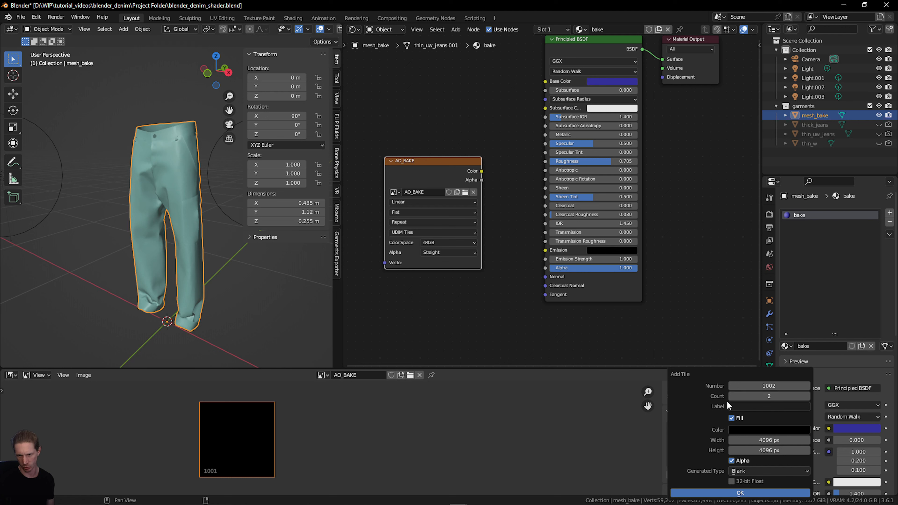
click(750, 495)
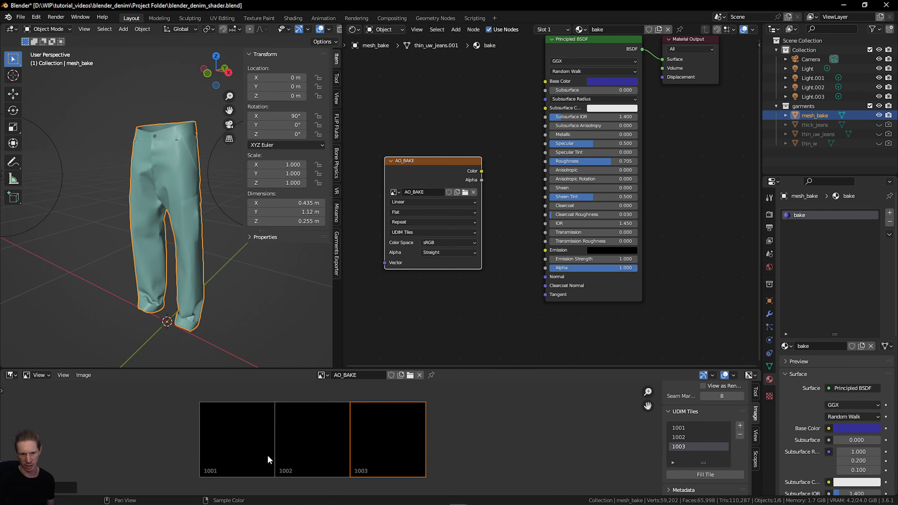
scroll(483, 444, up, 1)
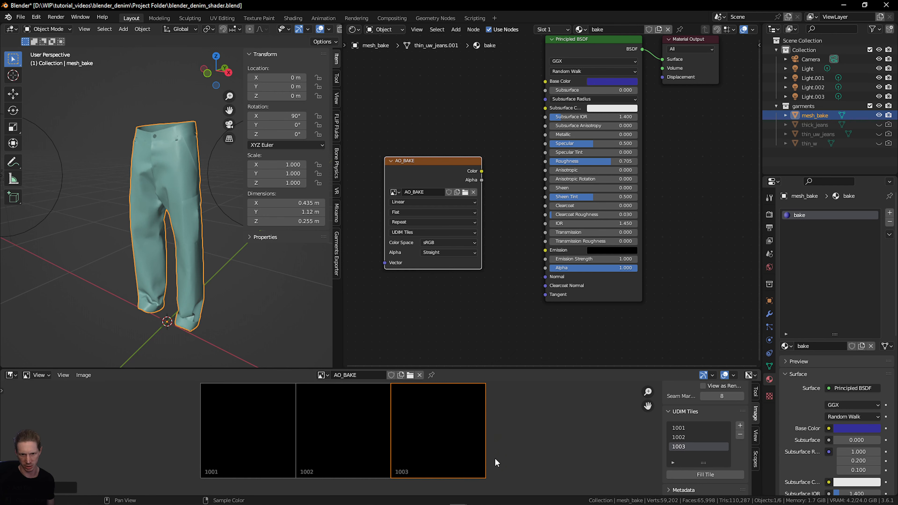
middle_drag(528, 427, 519, 438)
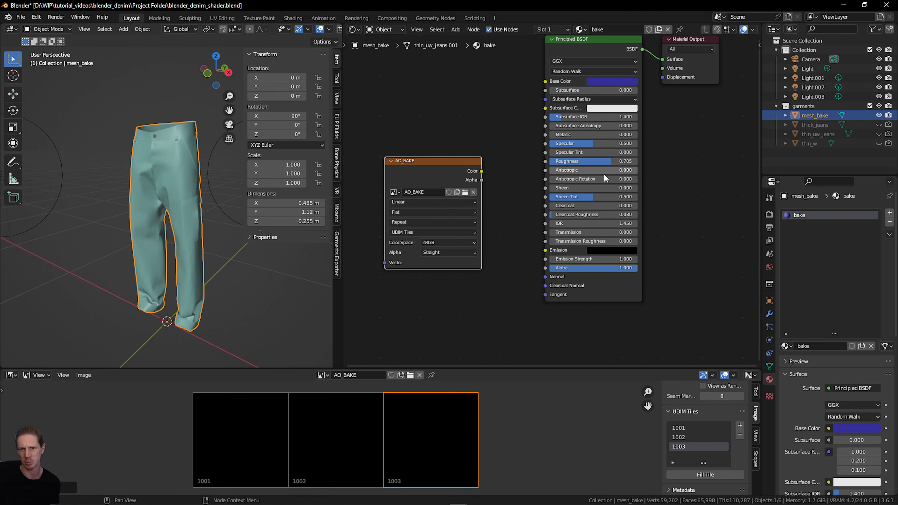
Select the AO_BAKE image node as the bake target and set the bake type to Ambient Occlusion.
drag(432, 165, 444, 150)
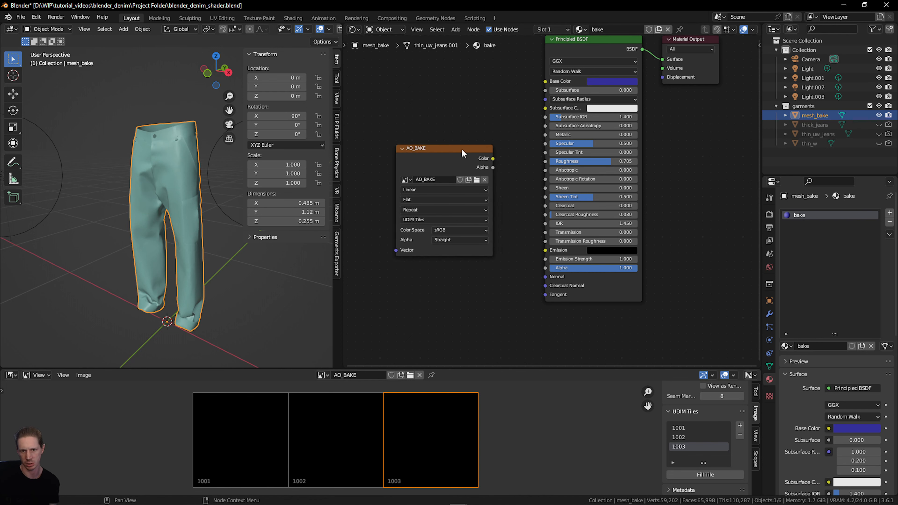
click(444, 161)
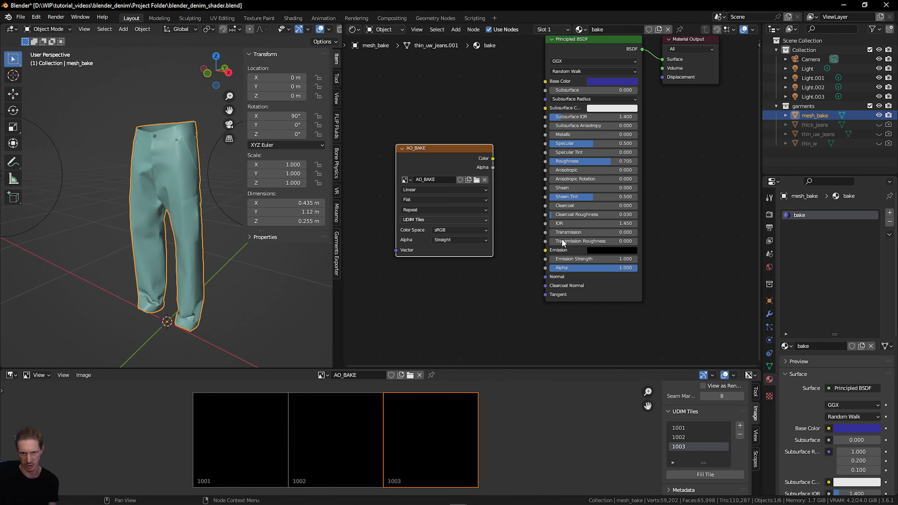
click(768, 215)
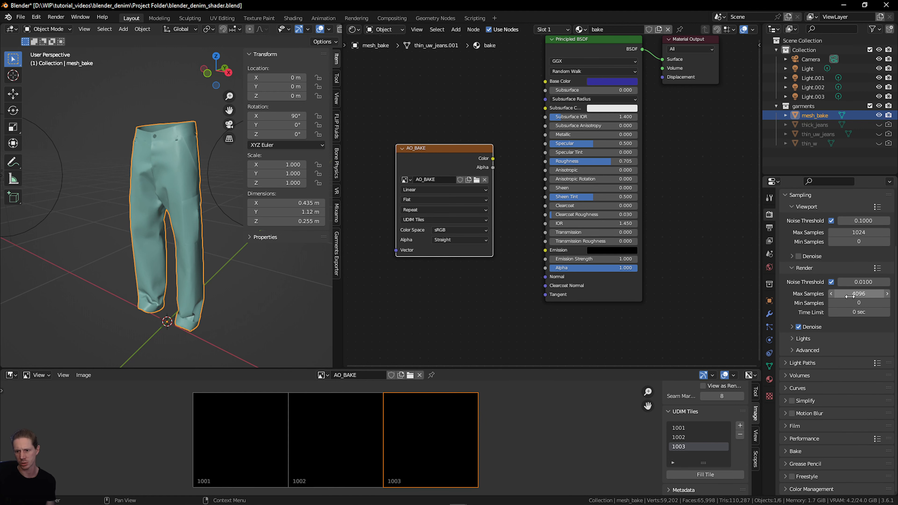
click(784, 451)
scroll(814, 371, down, 10)
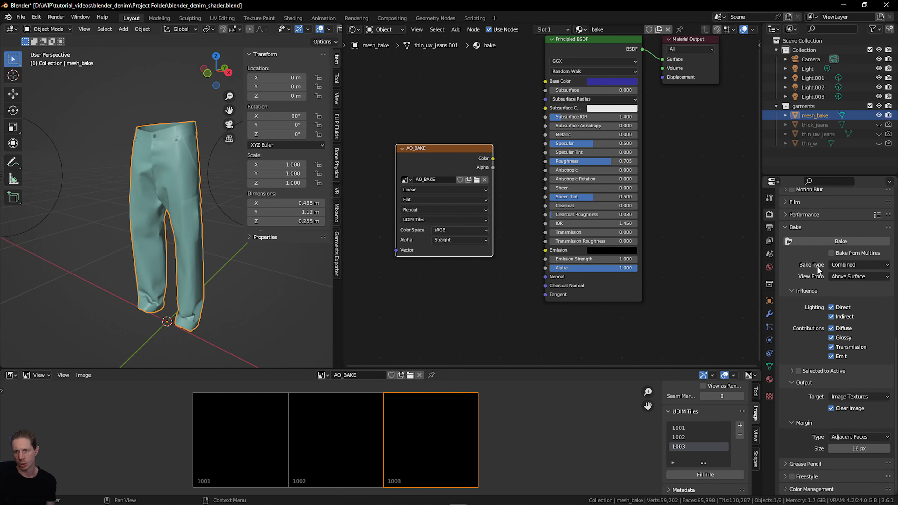
click(853, 265)
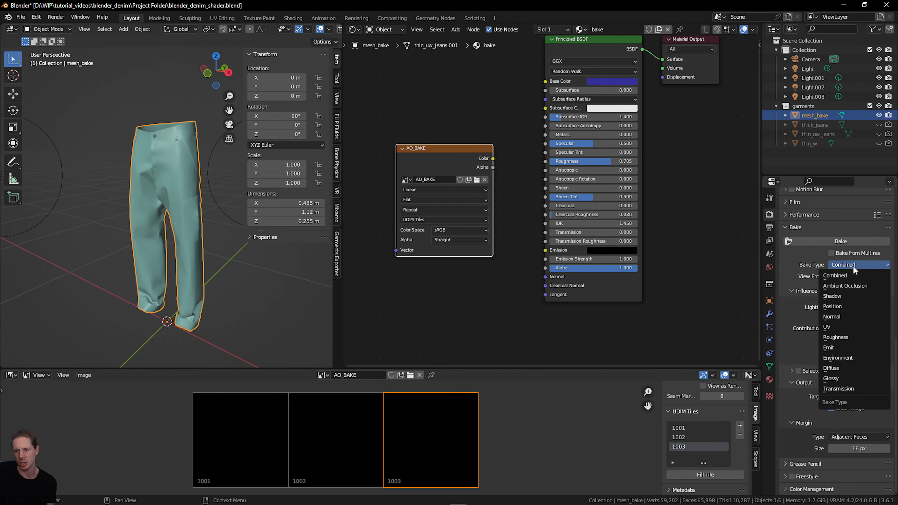
click(853, 286)
Set the render Max Samples to 2048 and bake the ambient occlusion of mesh_bake into the AO_BAKE image.
scroll(854, 289, up, 5)
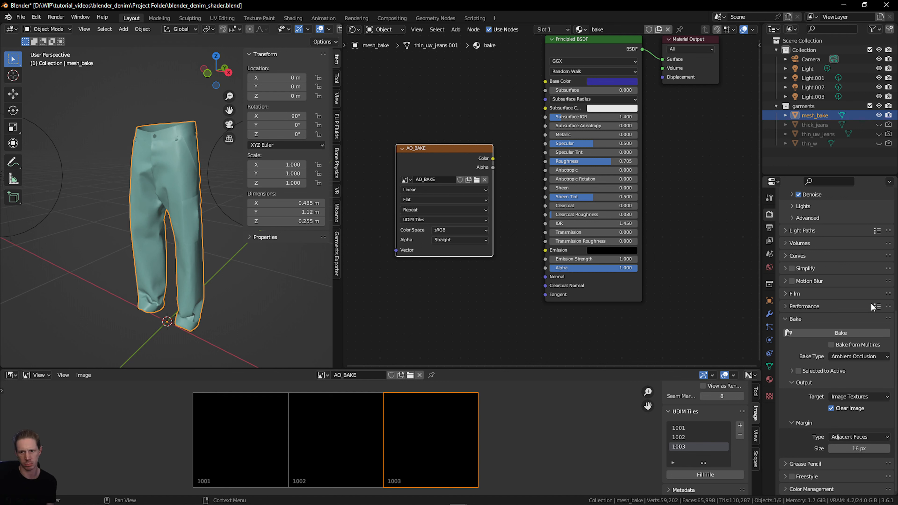
scroll(843, 336, up, 2)
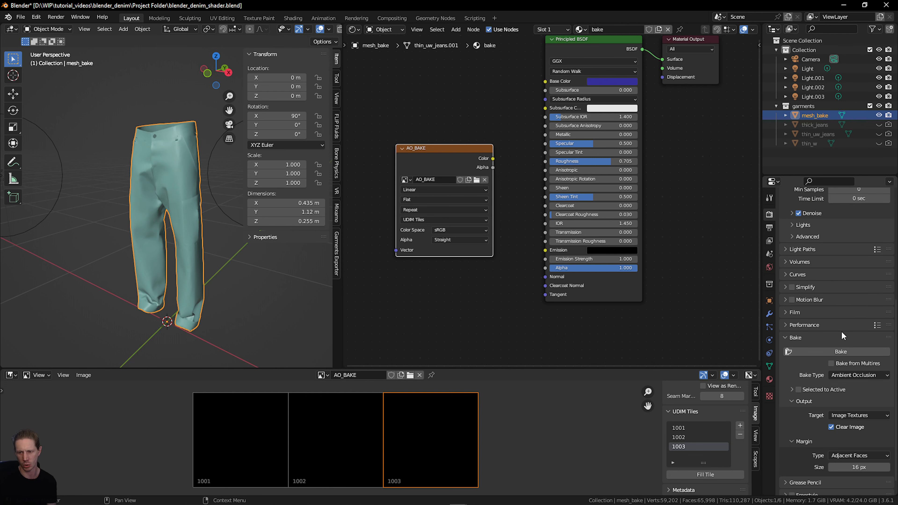
scroll(841, 341, up, 6)
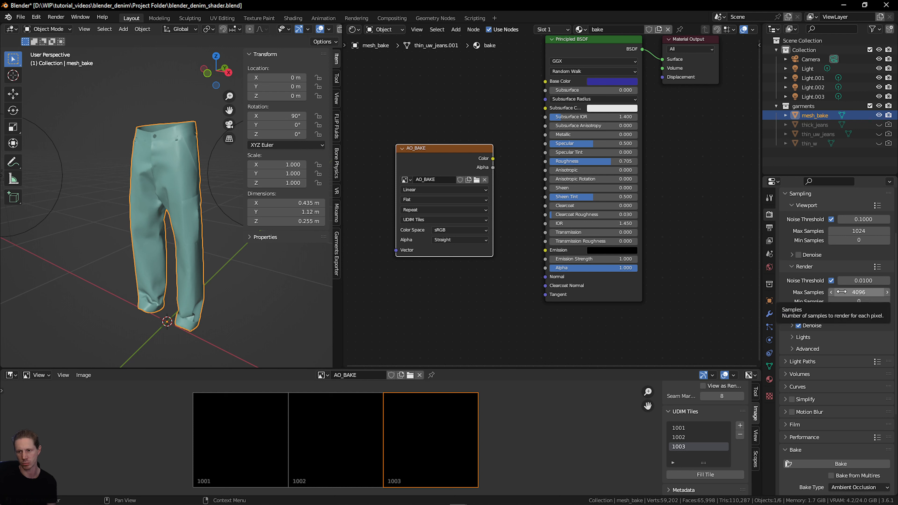
click(862, 293)
text(2048)
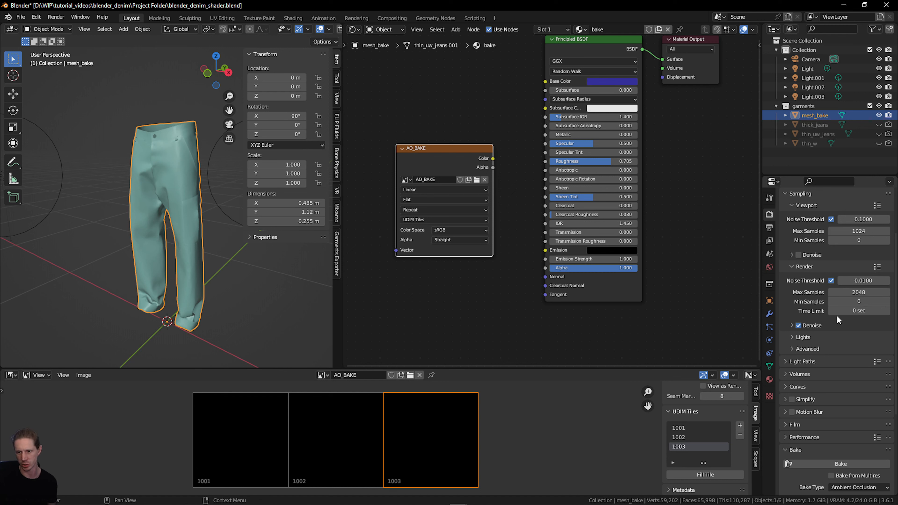
scroll(837, 320, down, 7)
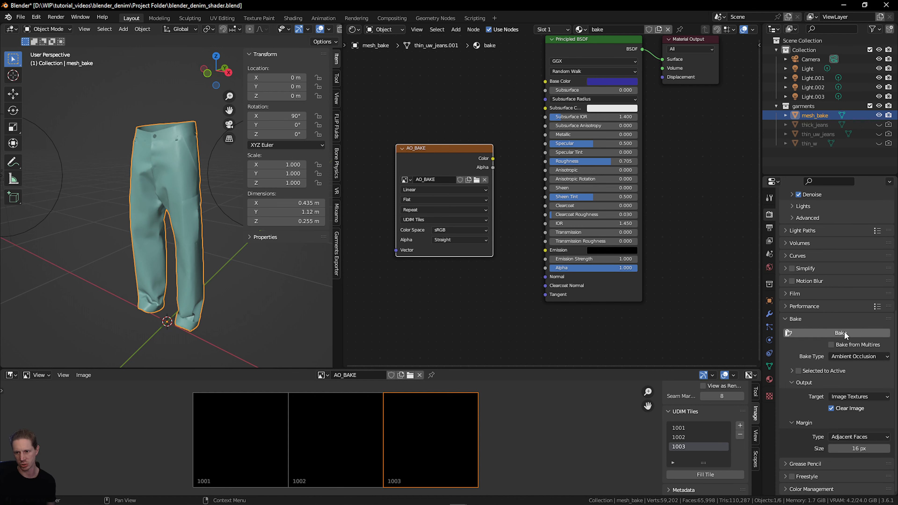
click(846, 334)
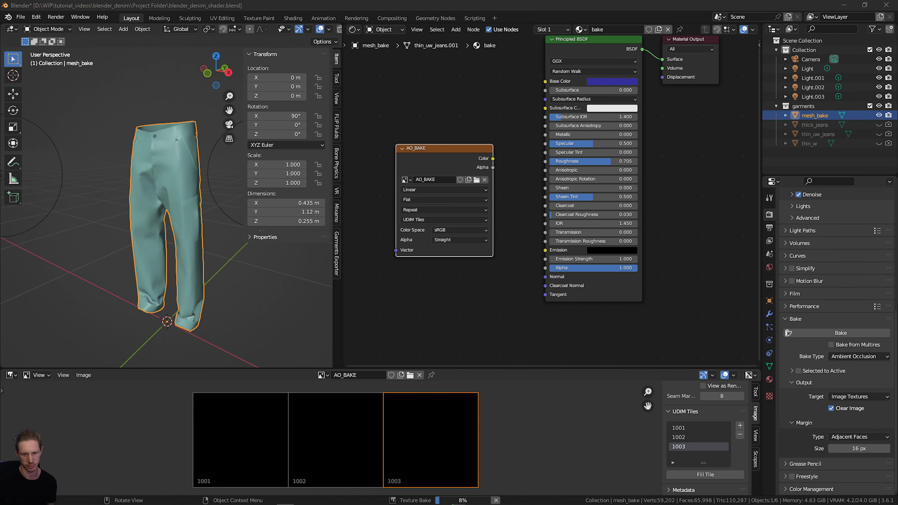
Examine the baked ambient occlusion on the jeans' pockets, seams and legs across the AO_BAKE tiles.
scroll(478, 445, up, 1)
scroll(478, 445, up, 4)
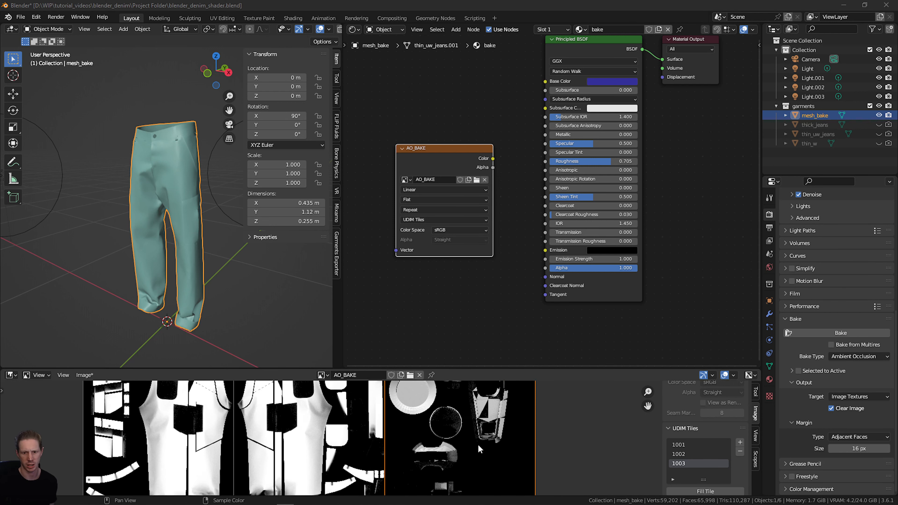
scroll(370, 453, up, 5)
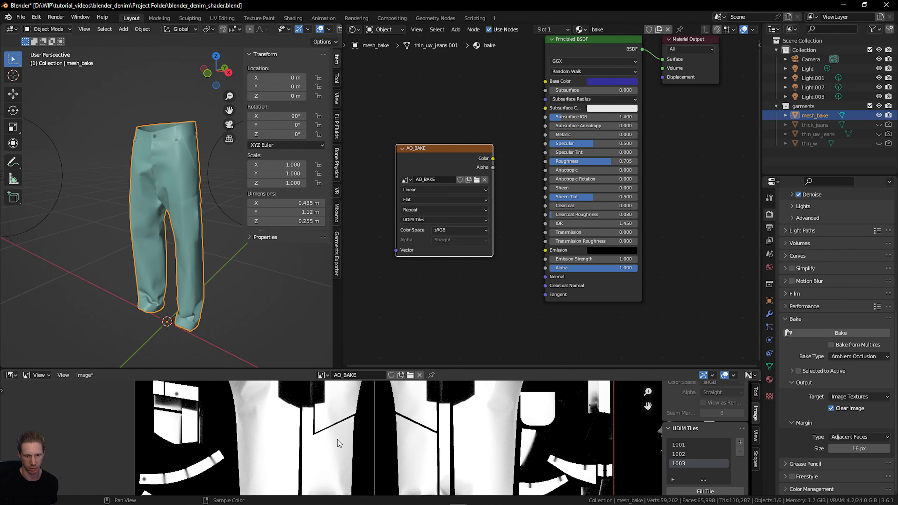
middle_drag(260, 453, 269, 463)
middle_drag(249, 418, 252, 448)
scroll(253, 448, up, 2)
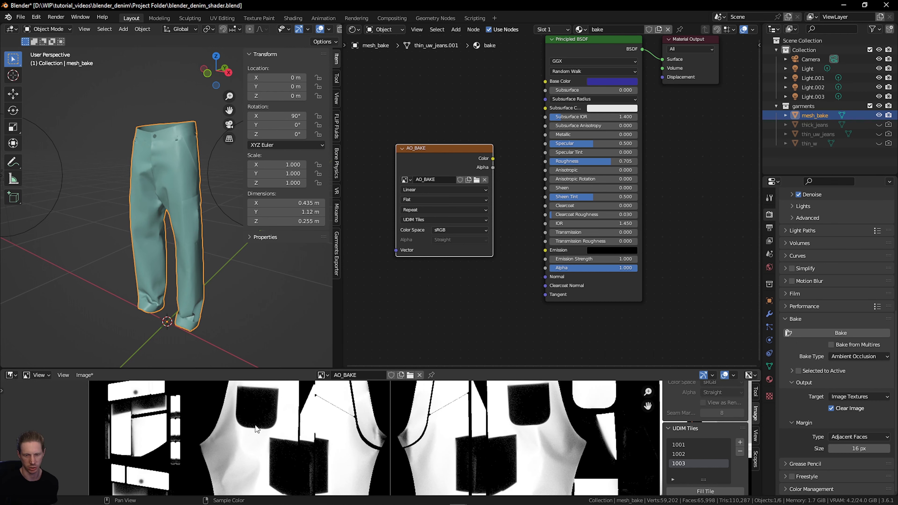
scroll(431, 449, down, 4)
scroll(391, 453, up, 3)
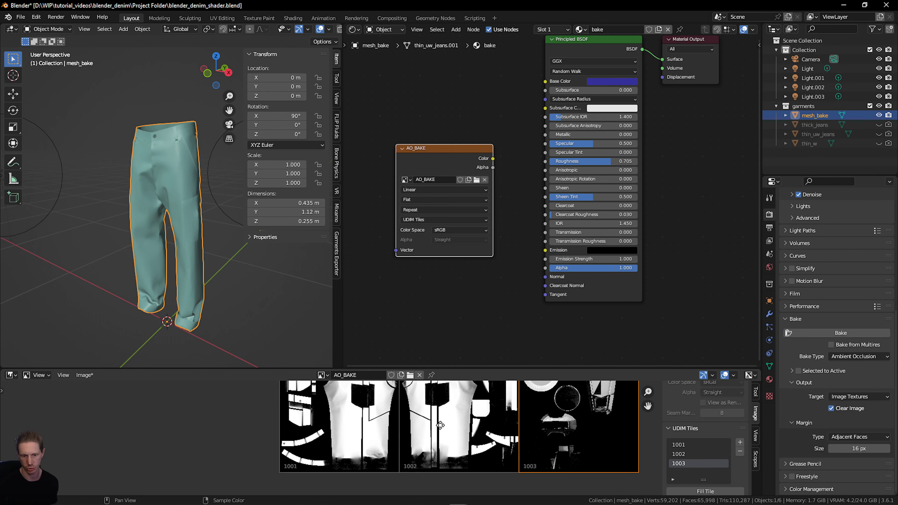
middle_drag(371, 445, 358, 458)
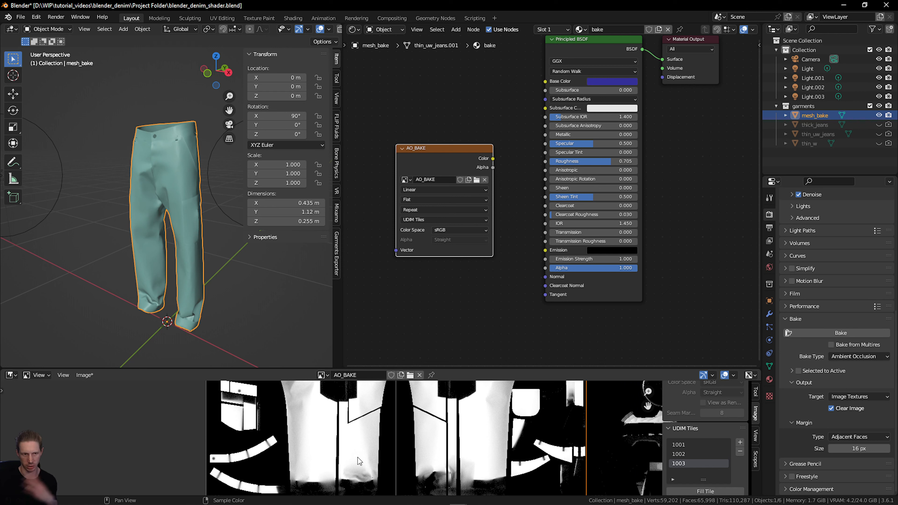
scroll(318, 423, down, 4)
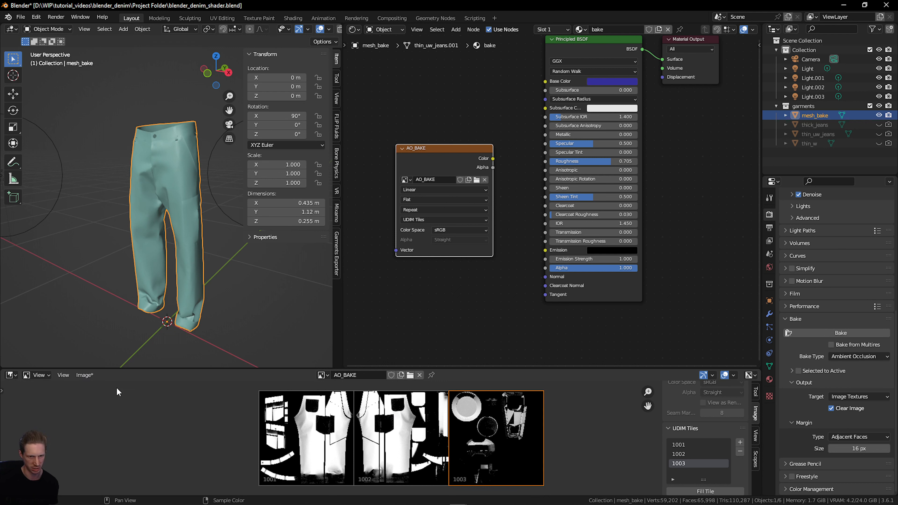
Save the AO_BAKE image as AO_BAKE.<UDIM>.png in a new project subfolder named blender_mesh_maps.
click(85, 375)
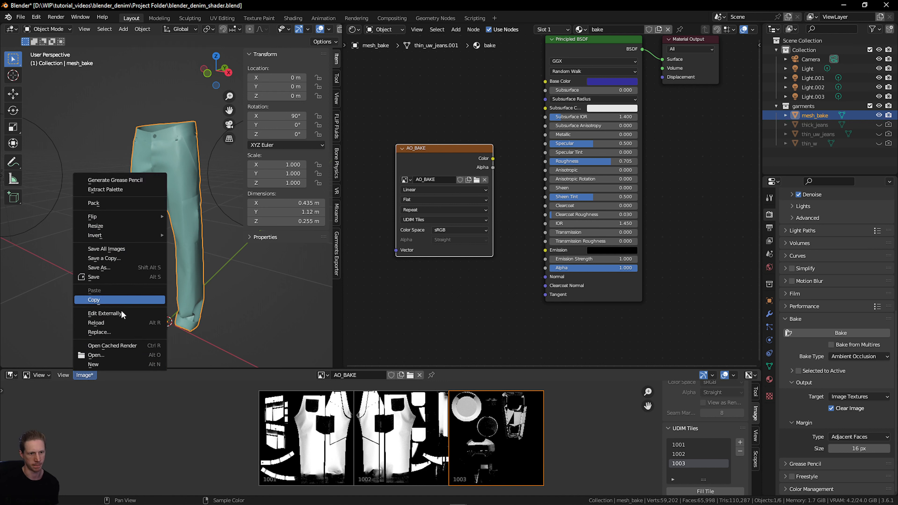
click(122, 271)
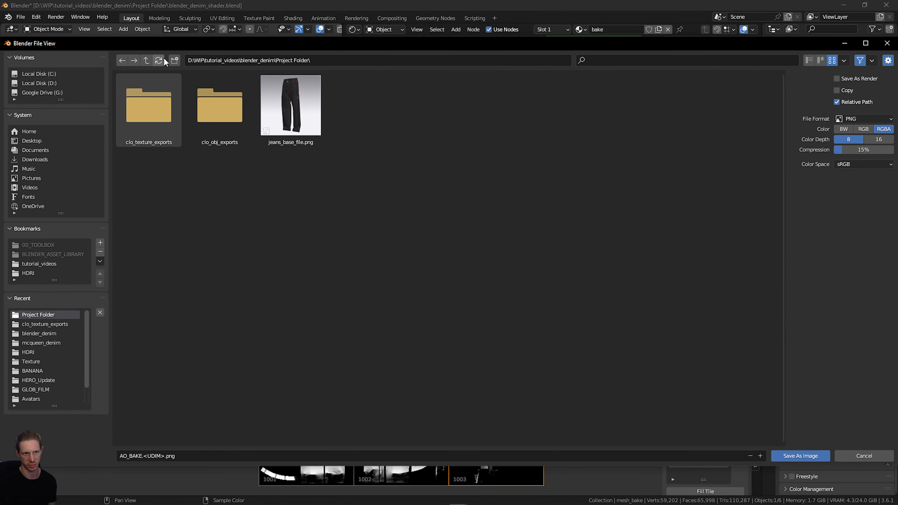
click(174, 60)
text(blend)
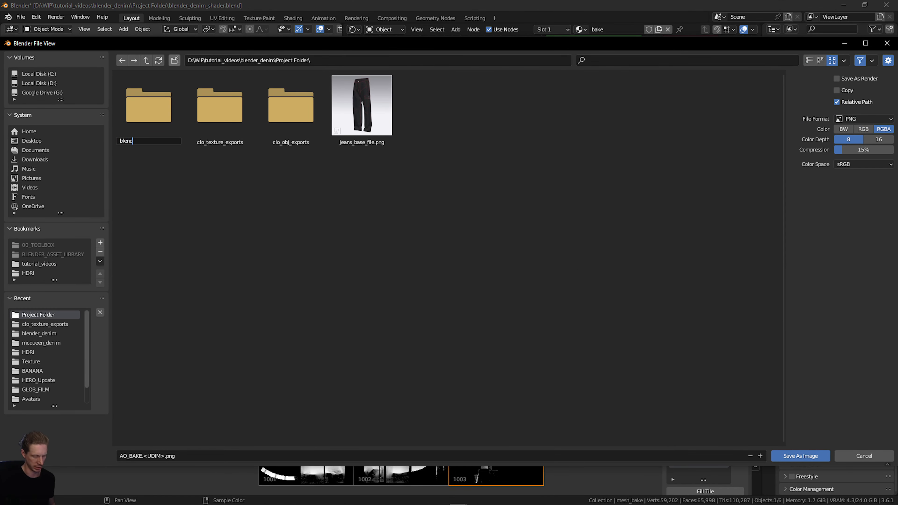
text(er_mesh_maps)
key(Return)
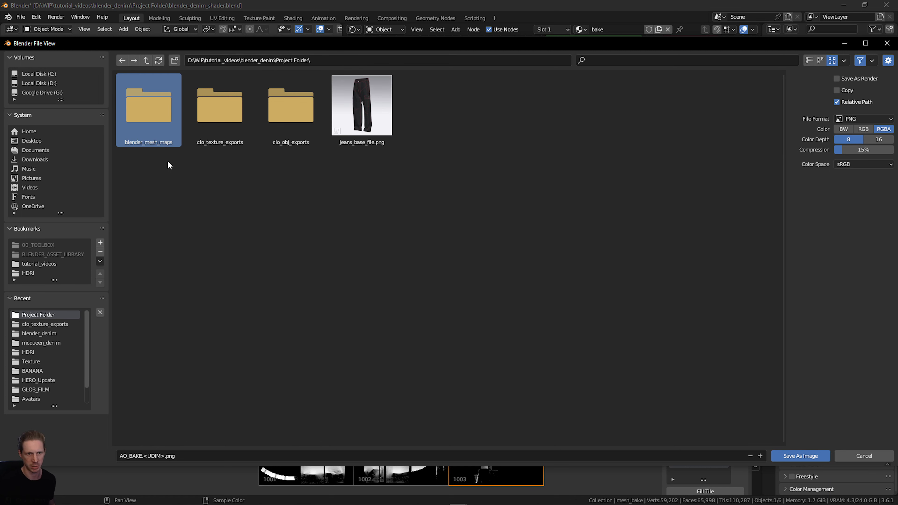
double_click(157, 110)
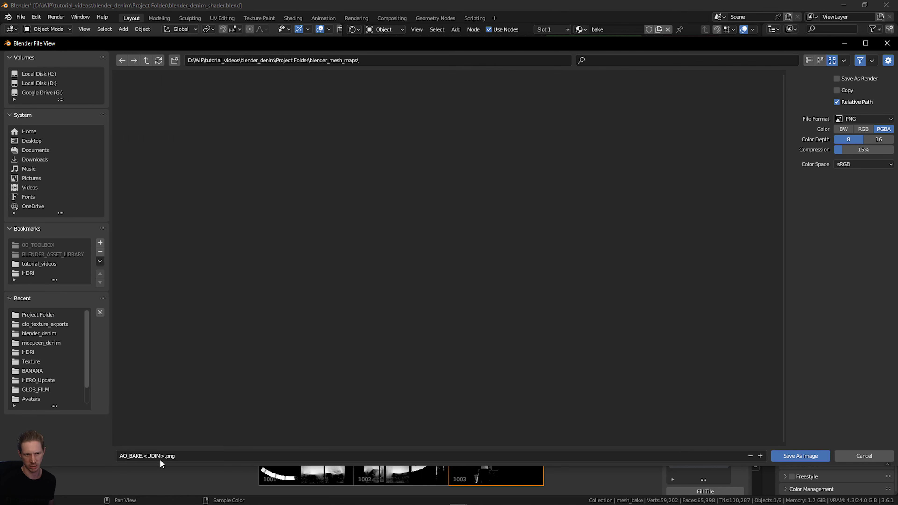
click(802, 455)
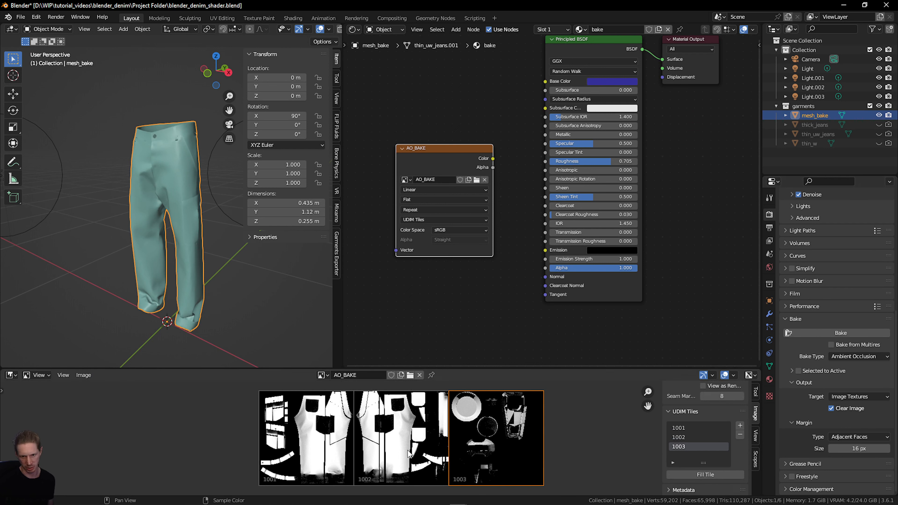
Connect the AO_BAKE image's color to the Principled BSDF's Base Color and show the jeans in Material Preview shading.
scroll(447, 306, down, 4)
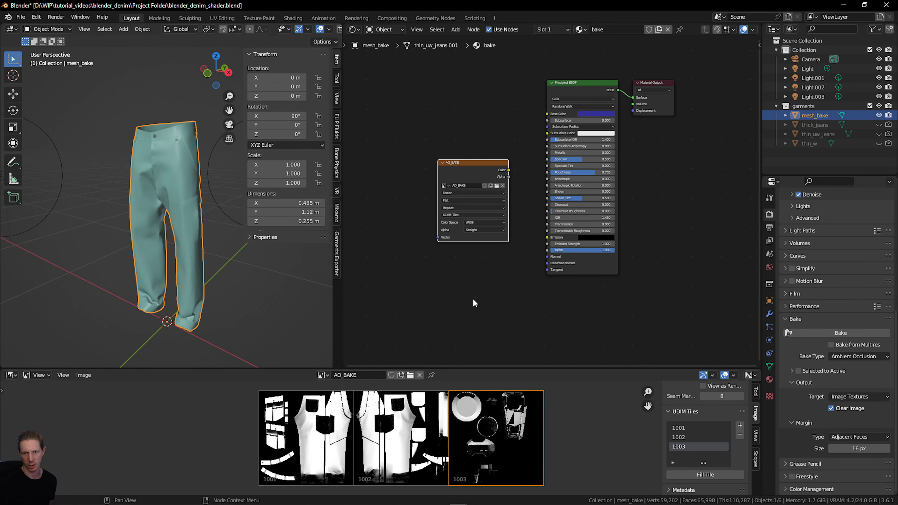
middle_drag(472, 298, 493, 334)
drag(485, 212, 430, 204)
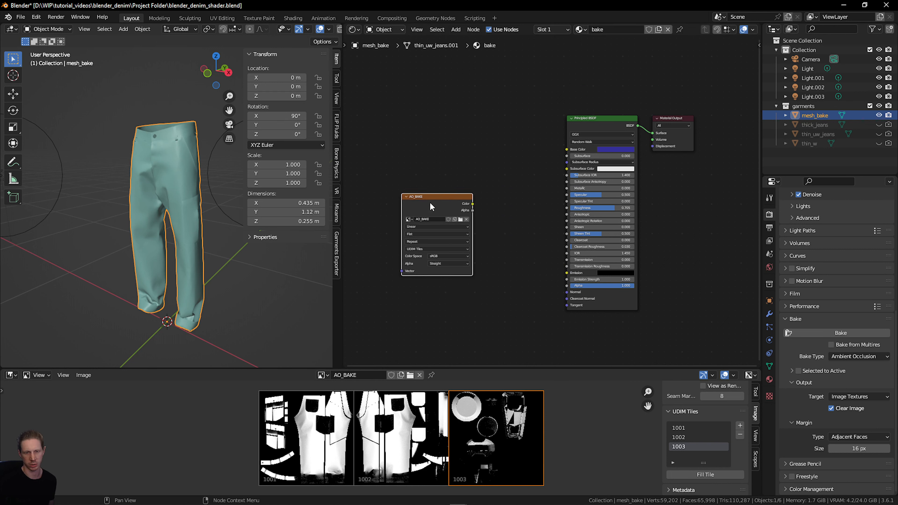
scroll(454, 177, up, 1)
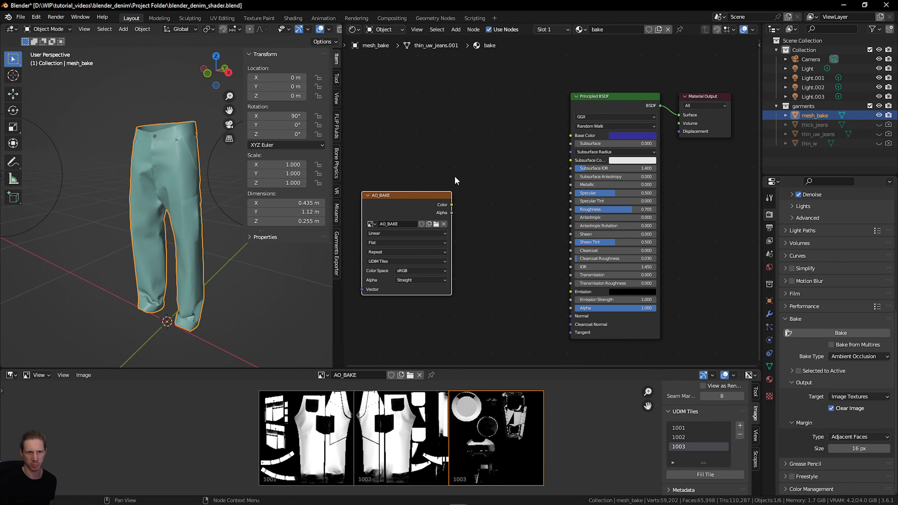
drag(452, 205, 576, 134)
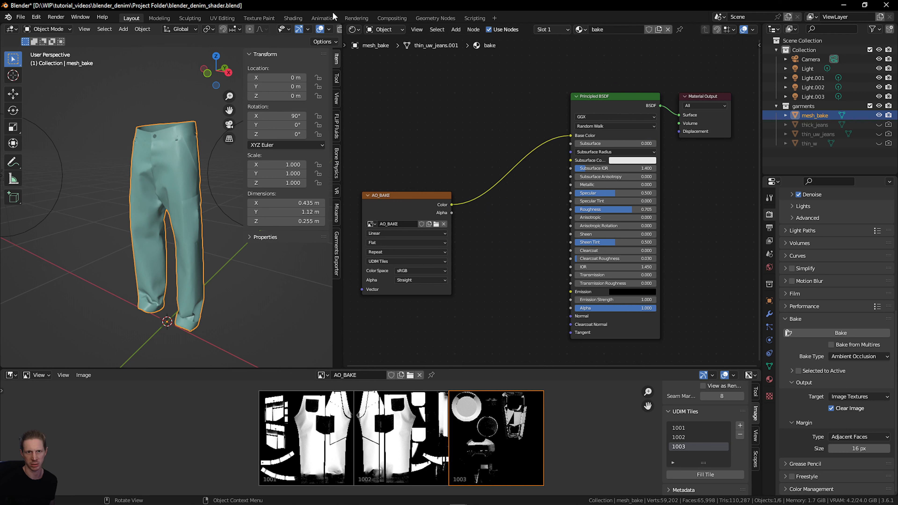
scroll(320, 31, down, 3)
click(316, 30)
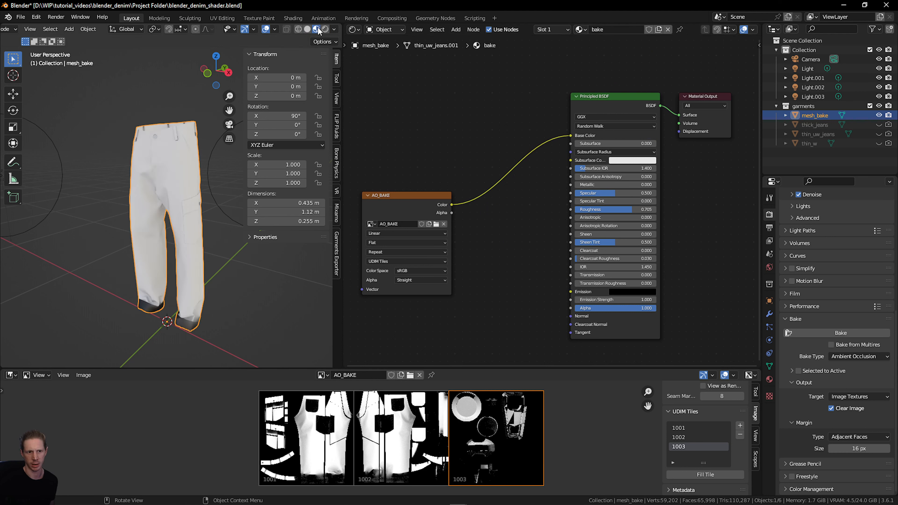
Examine the baked ambient occlusion on the jeans' legs, cuffs, waistband and side pocket in the viewport.
drag(215, 71, 161, 57)
scroll(208, 203, up, 4)
drag(229, 110, 229, 81)
shift+middle_drag(170, 350, 158, 290)
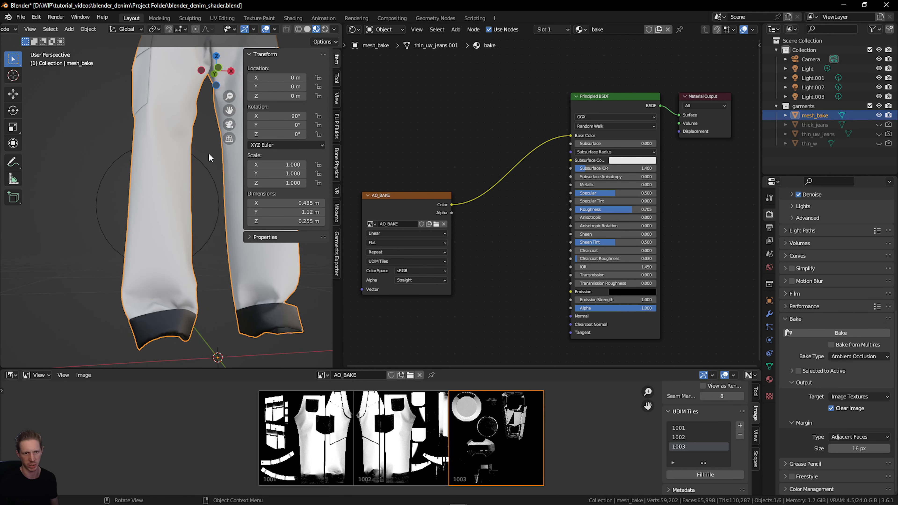
scroll(209, 154, down, 3)
drag(231, 81, 161, 130)
drag(207, 75, 231, 177)
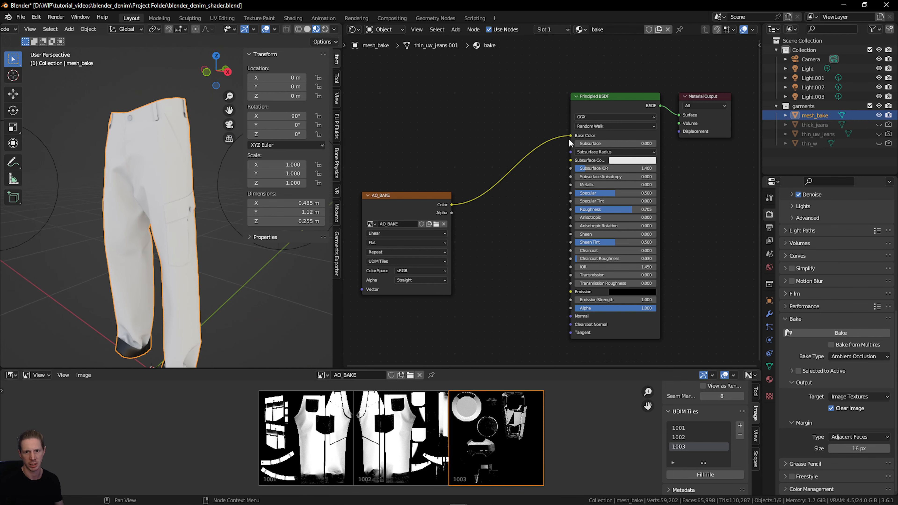
Disconnect AO_BAKE from the Base Color, check the rendered view briefly and return the viewport to solid shading.
drag(572, 136, 554, 156)
click(326, 30)
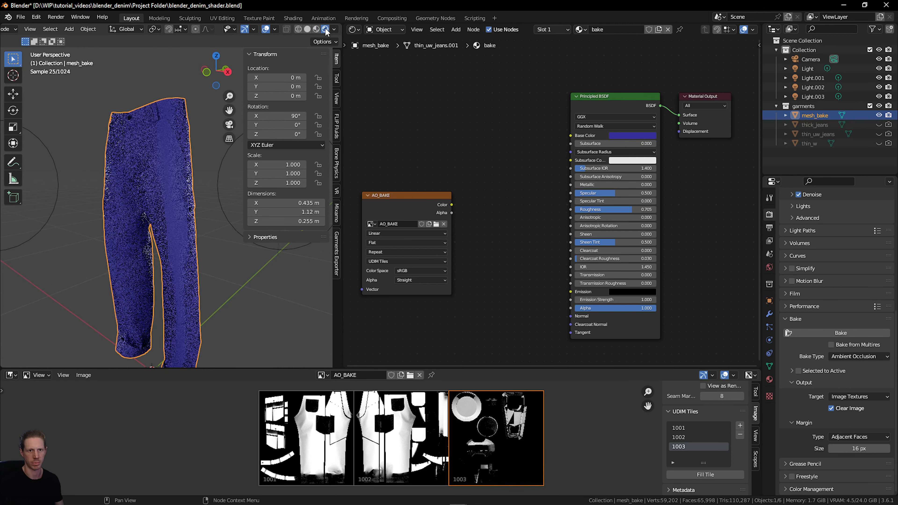
click(309, 30)
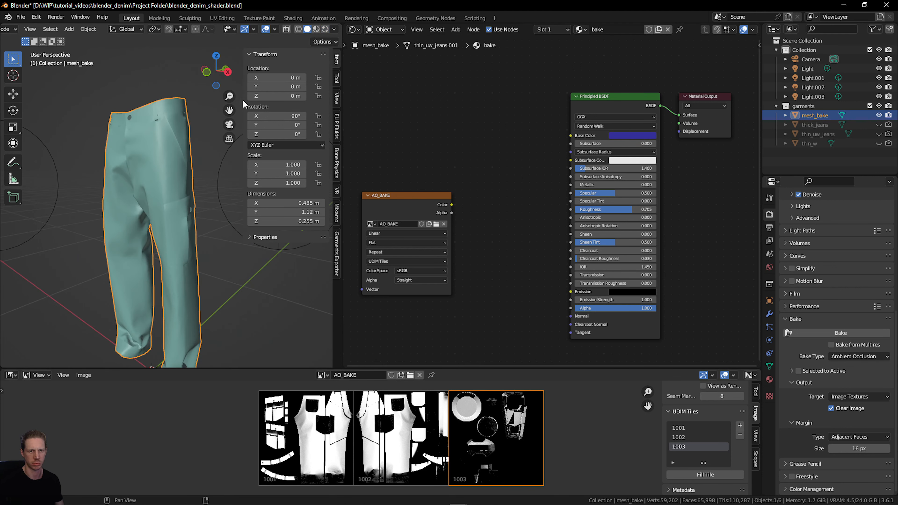
drag(229, 111, 235, 73)
drag(403, 196, 445, 252)
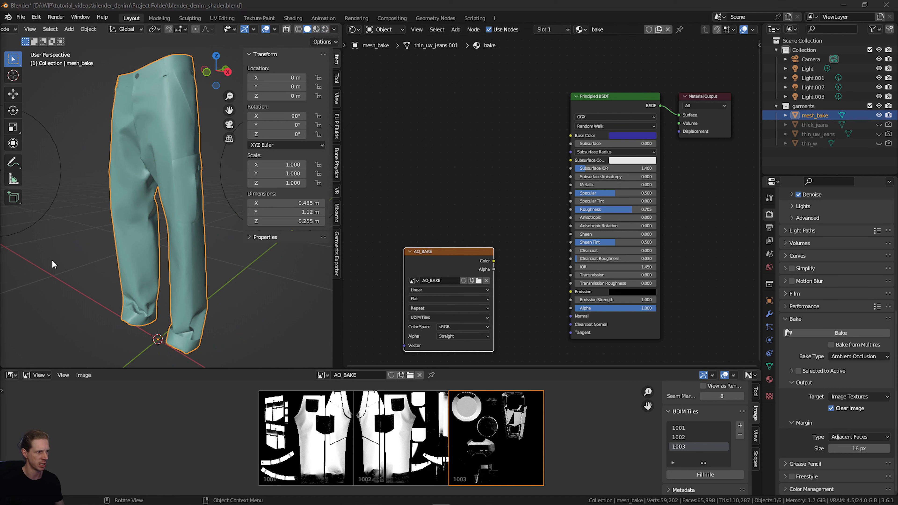
Delete the Principled BSDF and AO_BAKE nodes from the bake material and move the Material Output node aside.
middle_drag(509, 176, 523, 182)
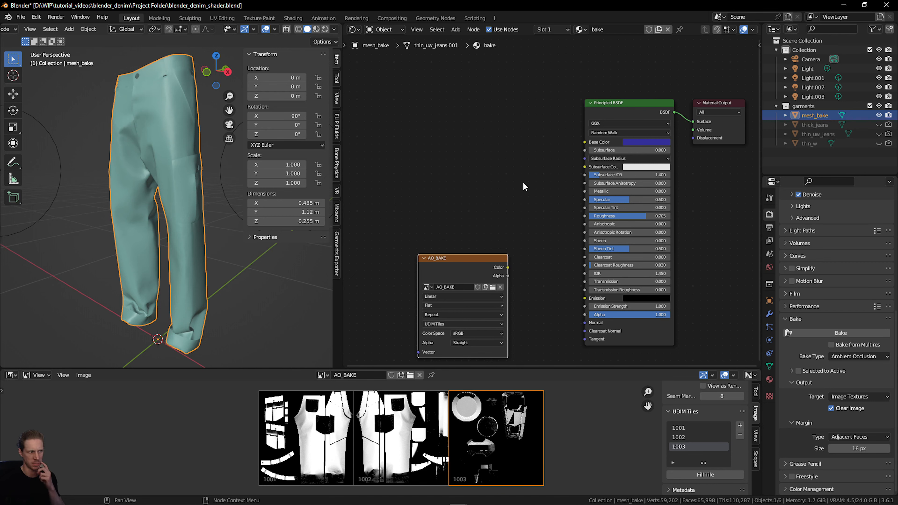
scroll(537, 198, down, 2)
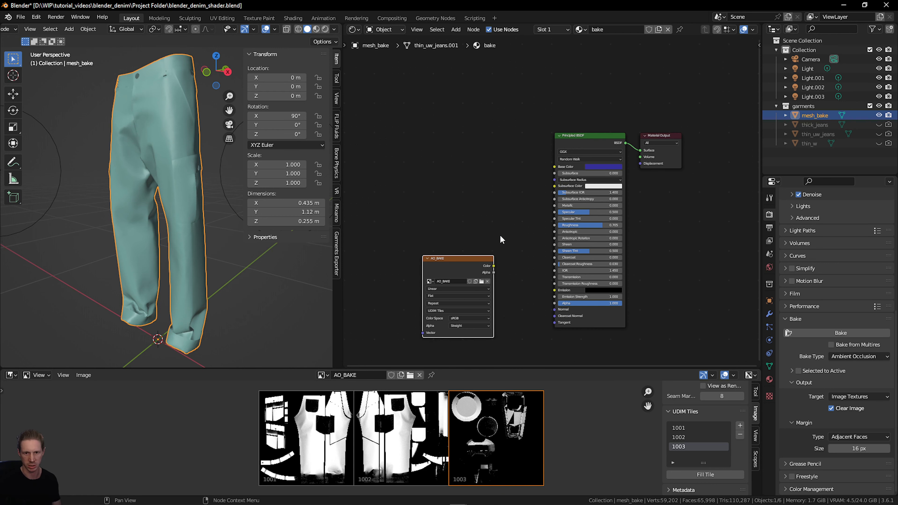
drag(461, 269, 438, 270)
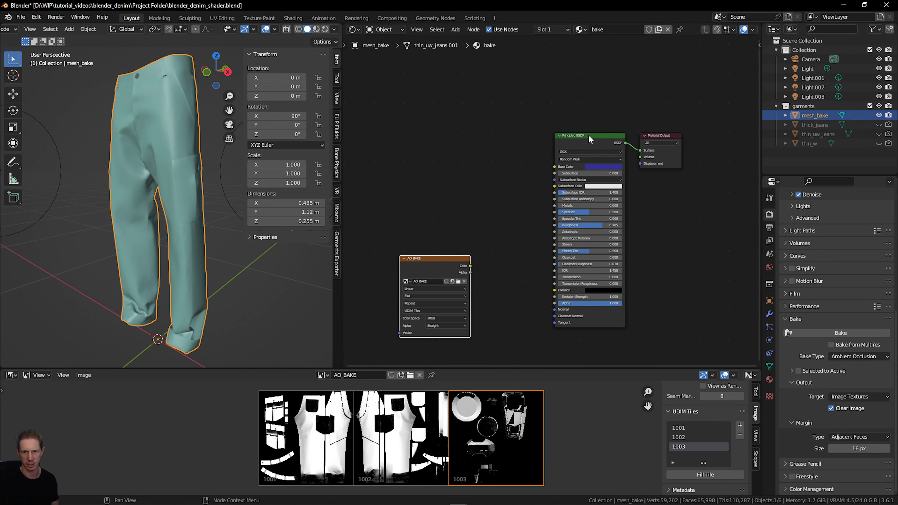
click(588, 141)
key(x)
click(463, 265)
key(x)
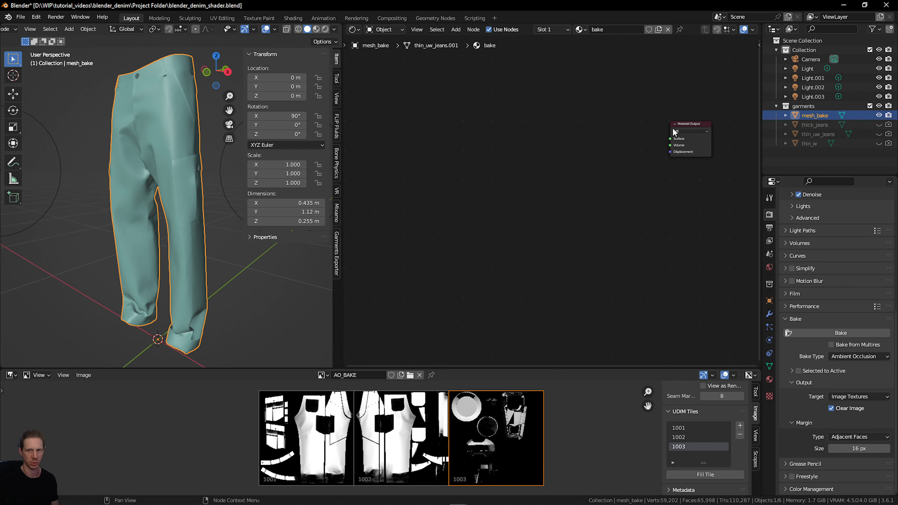
drag(693, 125, 704, 120)
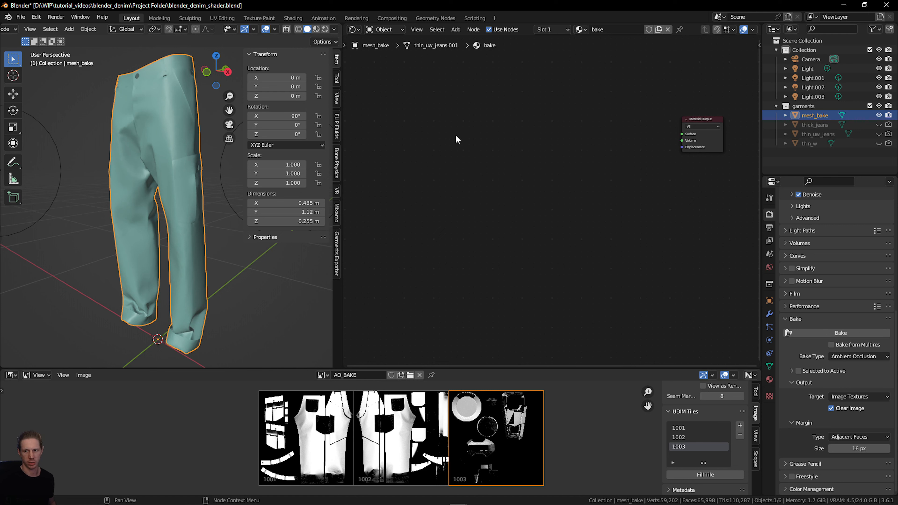
Add a Geometry node and a Color Ramp node beside it to the bake material.
key(shift+a)
text(ge)
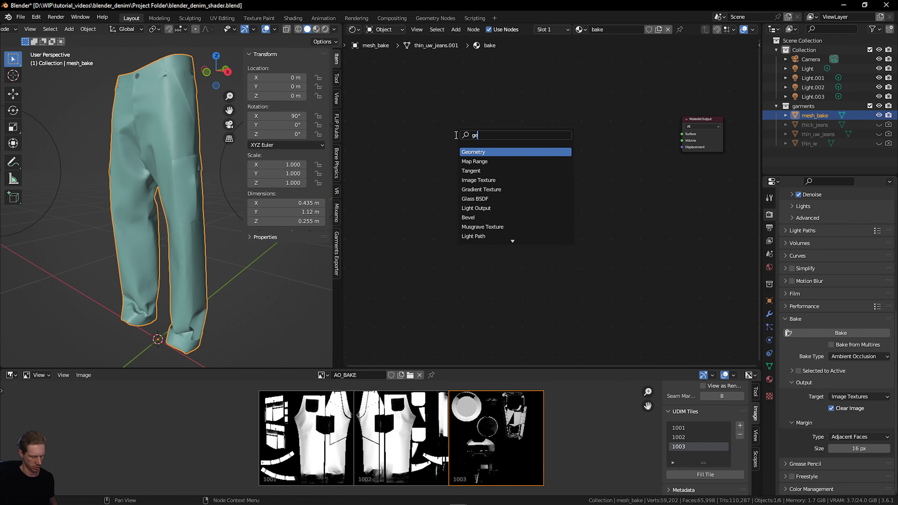
text(o)
click(485, 152)
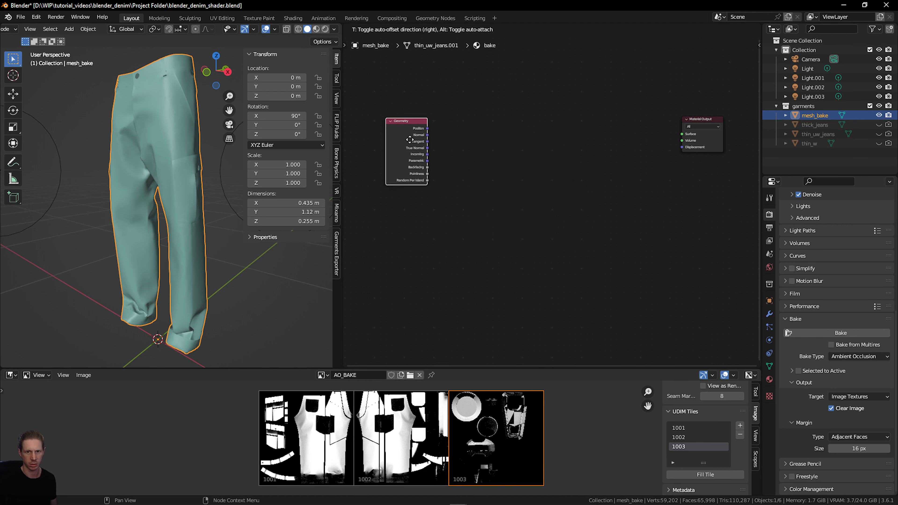
click(491, 161)
key(shift+a)
text(ramp)
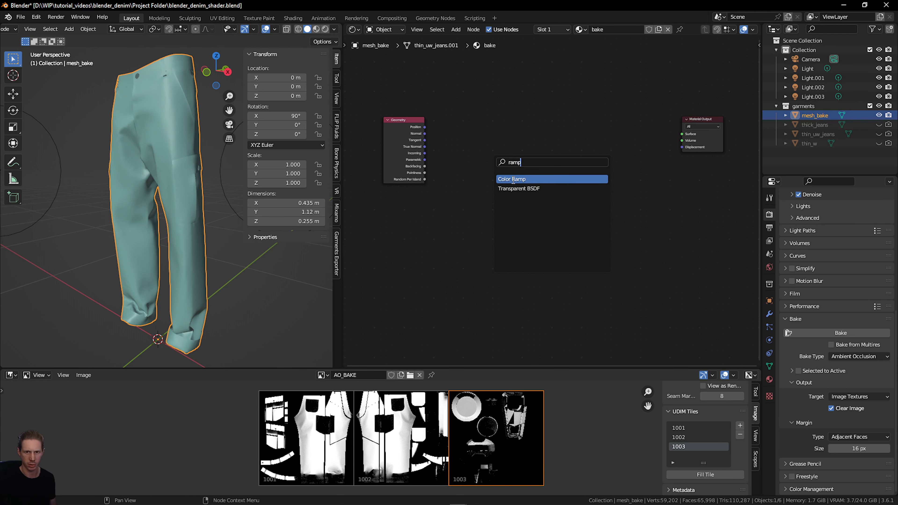
click(513, 179)
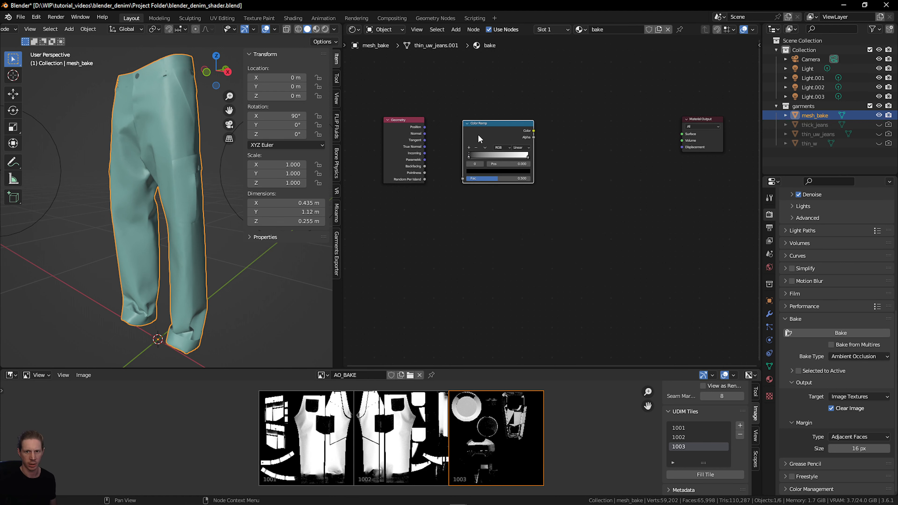
click(560, 158)
Add a Gamma node and an Emission node between the Color Ramp and the Material Output.
key(shift+a)
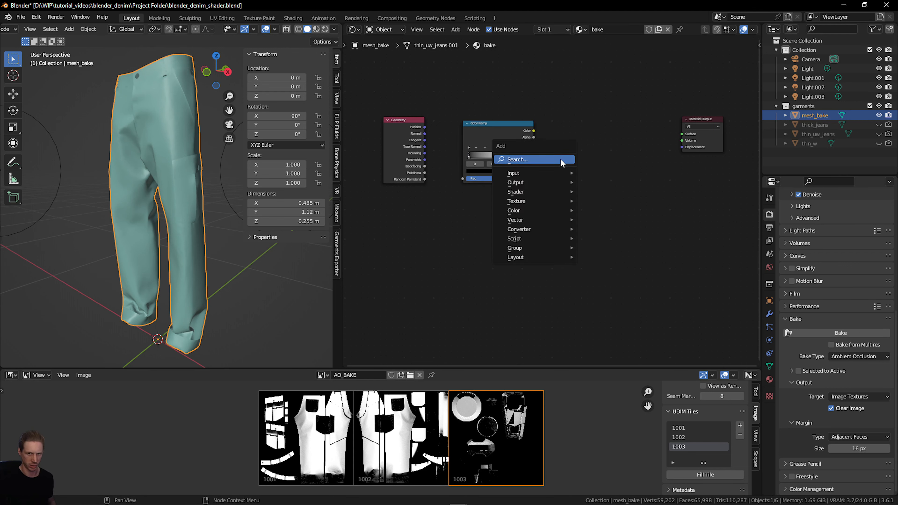
text(f)
key(BackSpace)
text(gamma)
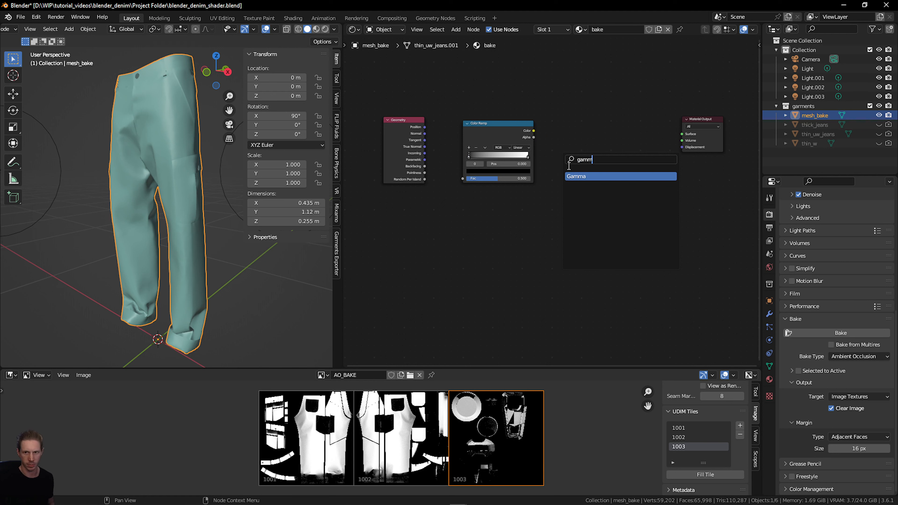
key(Return)
click(574, 146)
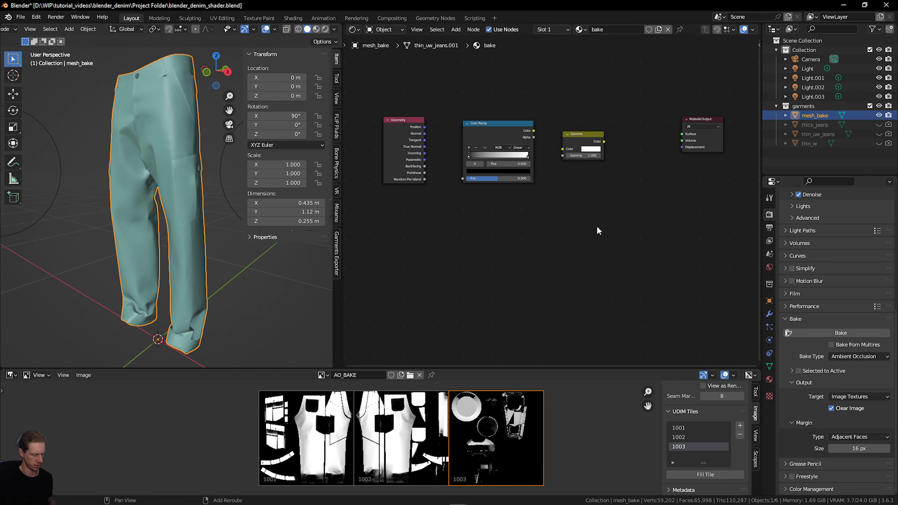
key(shift+a)
text(emiss)
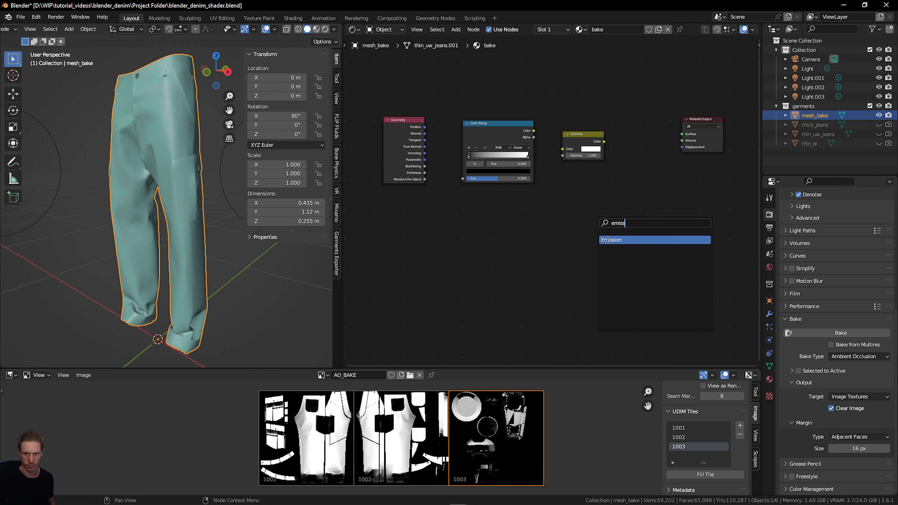
key(Return)
click(642, 142)
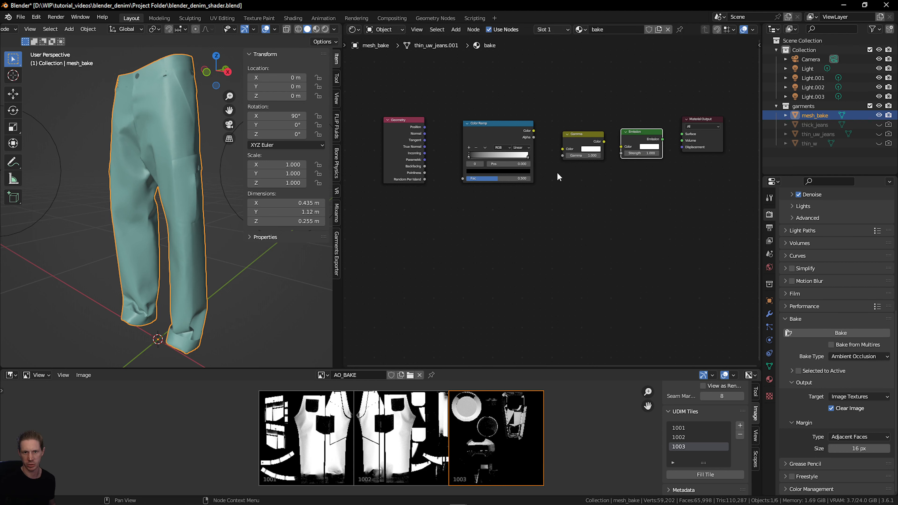
Link Geometry Pointiness to the Color Ramp's Fac, the ramp's Color to the Gamma input, and Gamma's Color through Emission to the output's Surface.
key(Home)
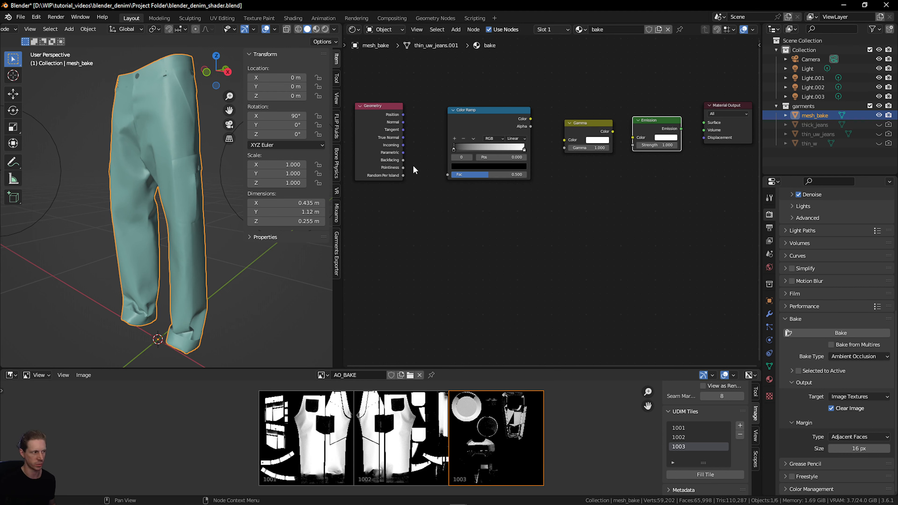
drag(403, 168, 412, 170)
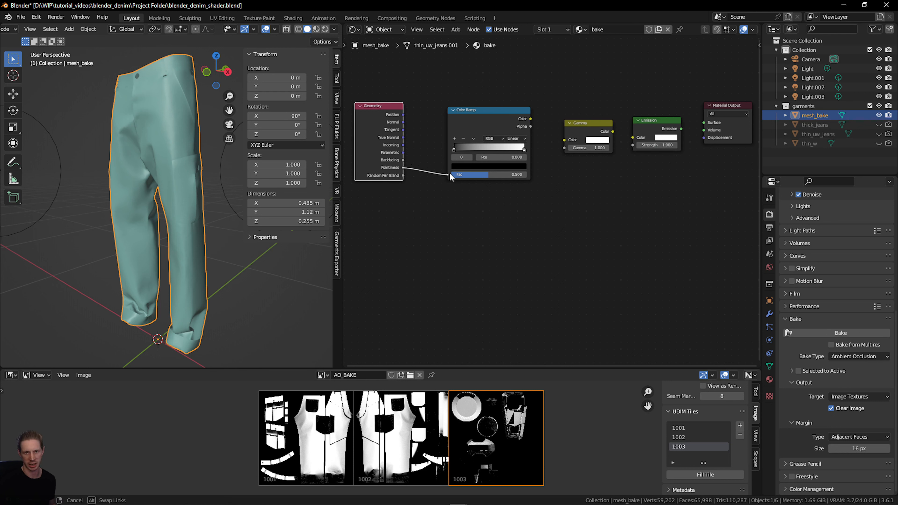
drag(450, 179, 450, 174)
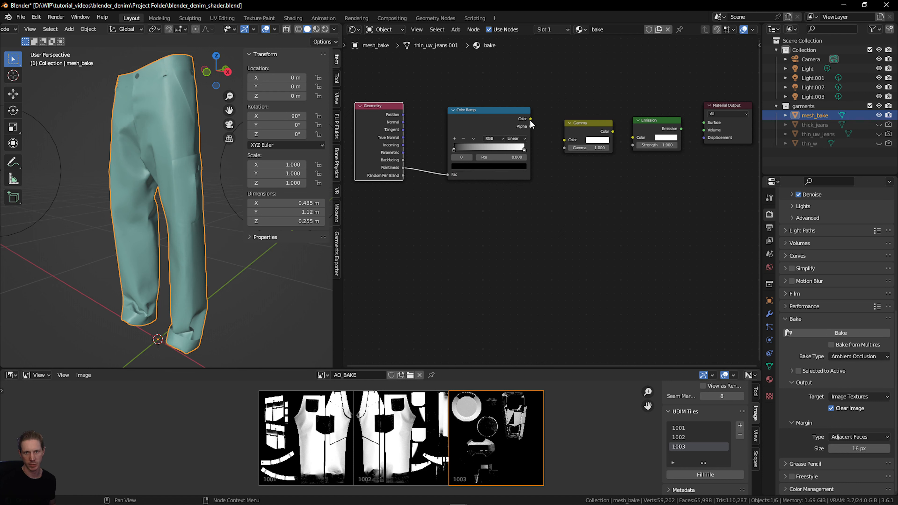
drag(531, 120, 567, 148)
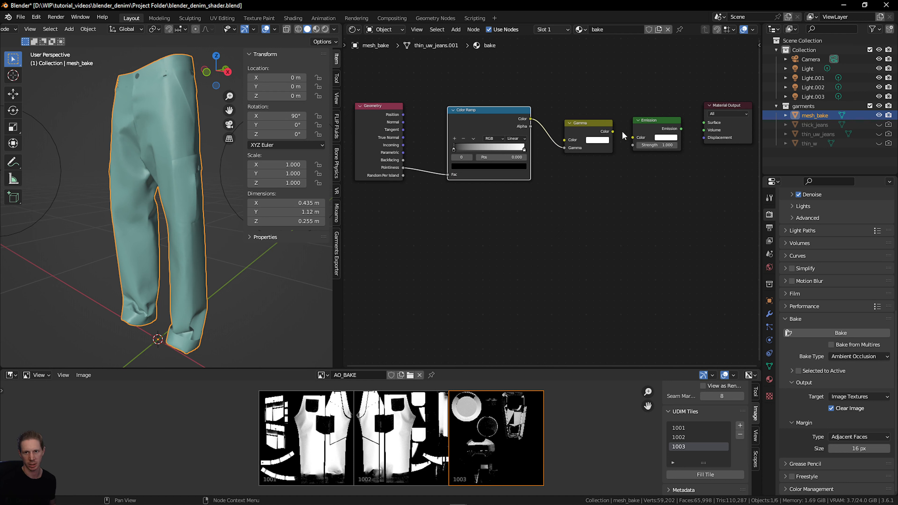
drag(613, 132, 703, 128)
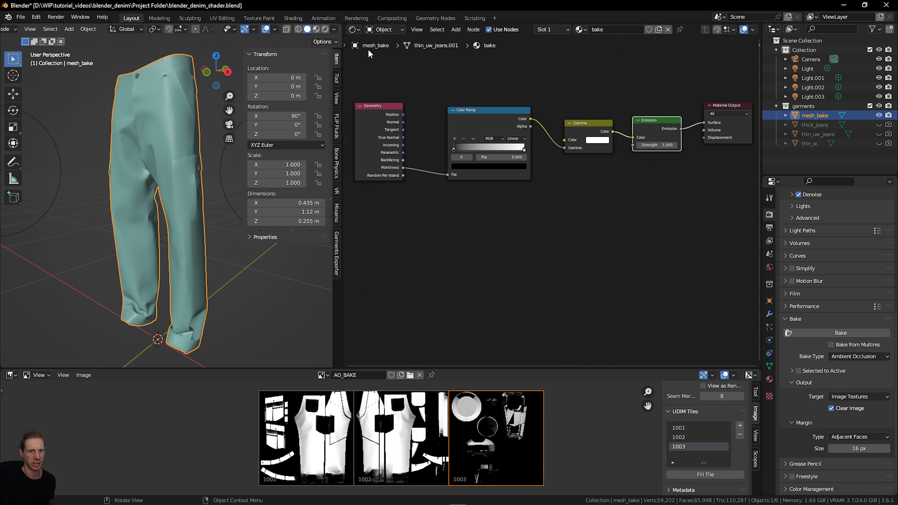
Switch the viewport to rendered shading and relink the Color Ramp's Color output to the Gamma node's Color input.
scroll(812, 248, up, 10)
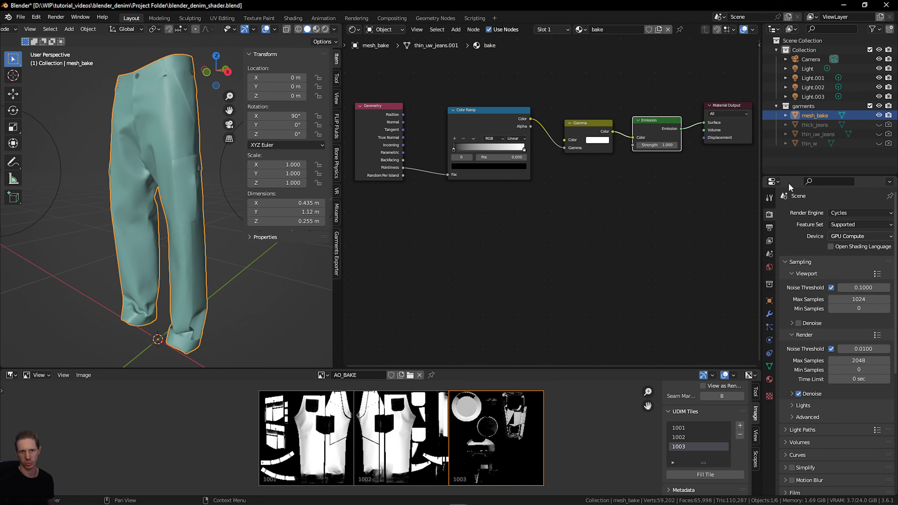
click(326, 30)
drag(224, 59, 234, 97)
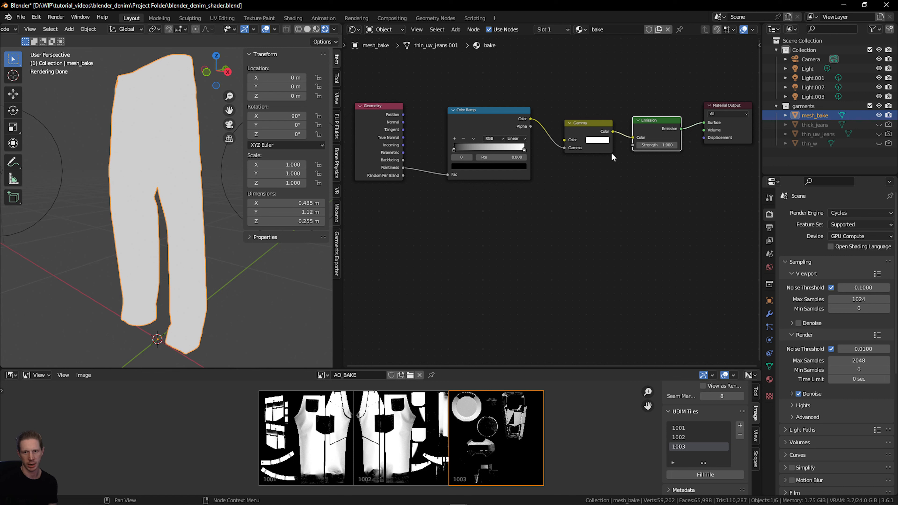
mouse_move(565, 149)
mouse_down()
mouse_move(551, 148)
mouse_move(565, 140)
mouse_up()
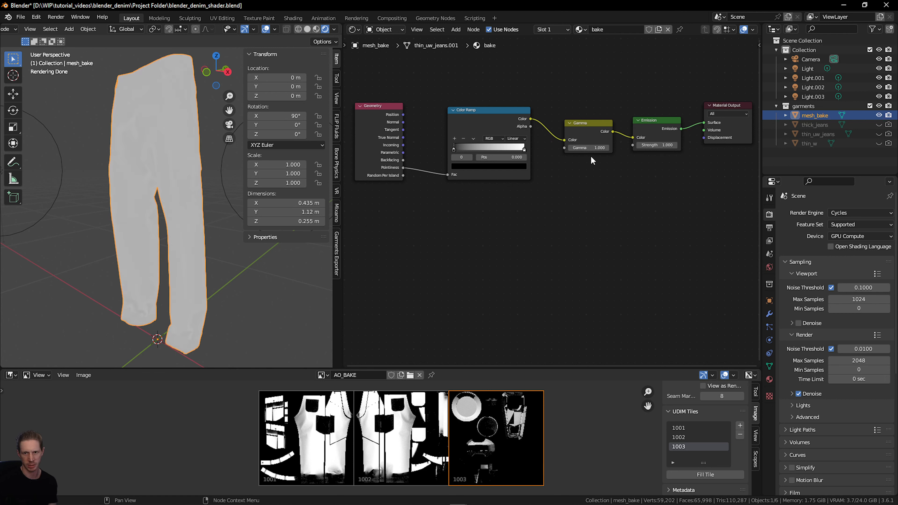
Try a gamma value of 2 on the Gamma node and inspect the wrinkle shading on the jeans.
click(589, 147)
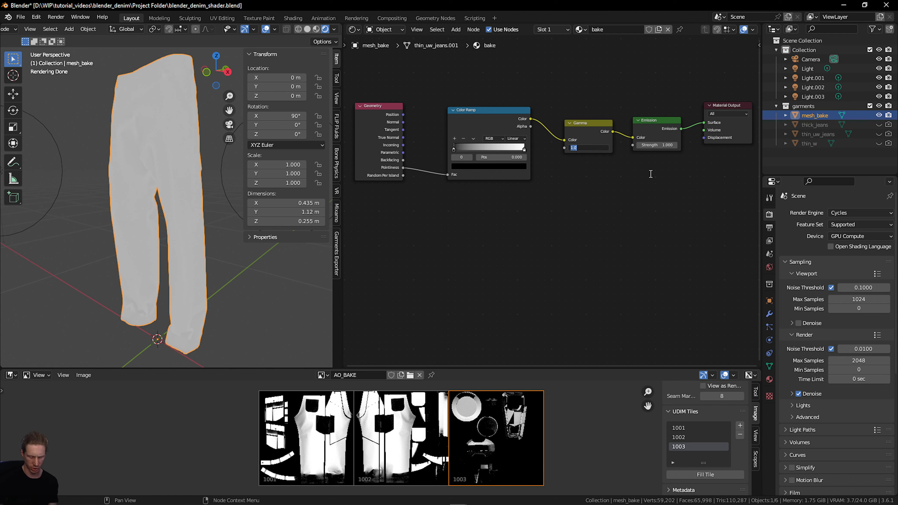
key(Return)
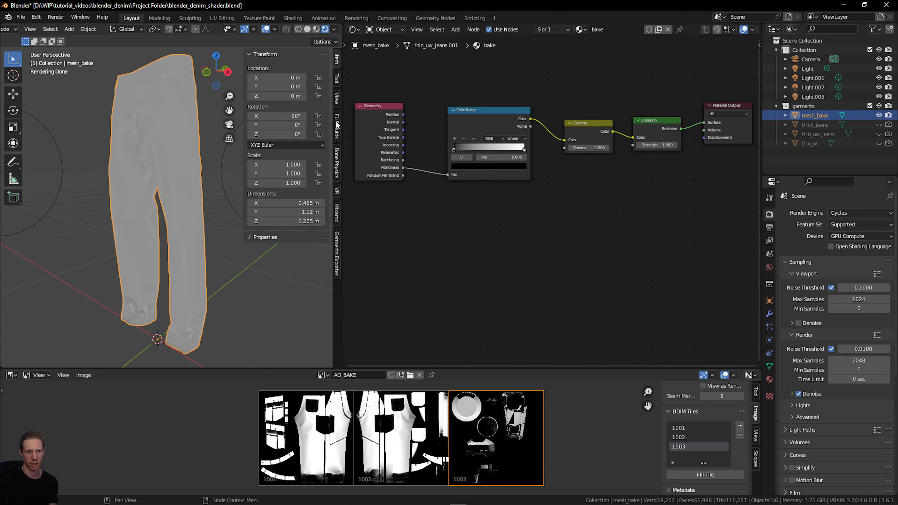
scroll(129, 193, up, 4)
scroll(148, 150, down, 3)
drag(214, 73, 265, 73)
scroll(162, 243, up, 1)
middle_drag(162, 243, 121, 244)
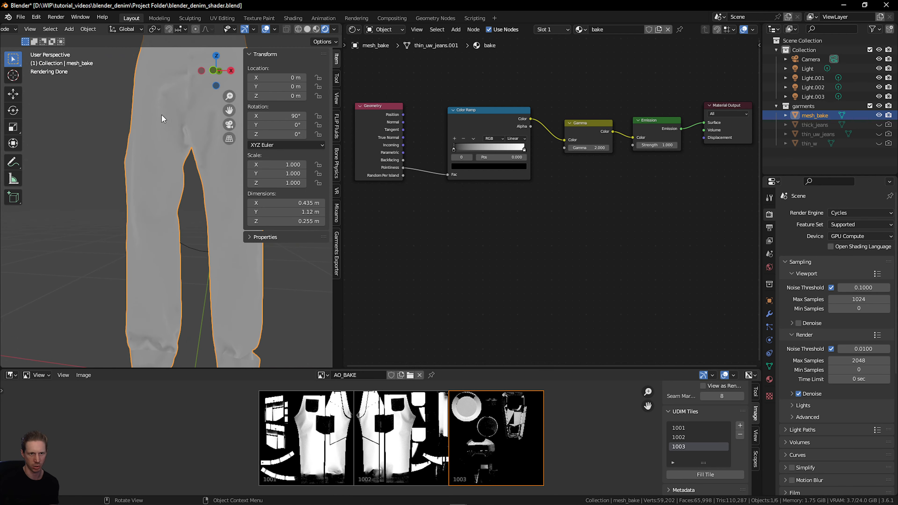
drag(211, 85, 202, 142)
Set the Gamma node's gamma value to 3.
middle_drag(480, 202, 477, 243)
scroll(474, 217, up, 2)
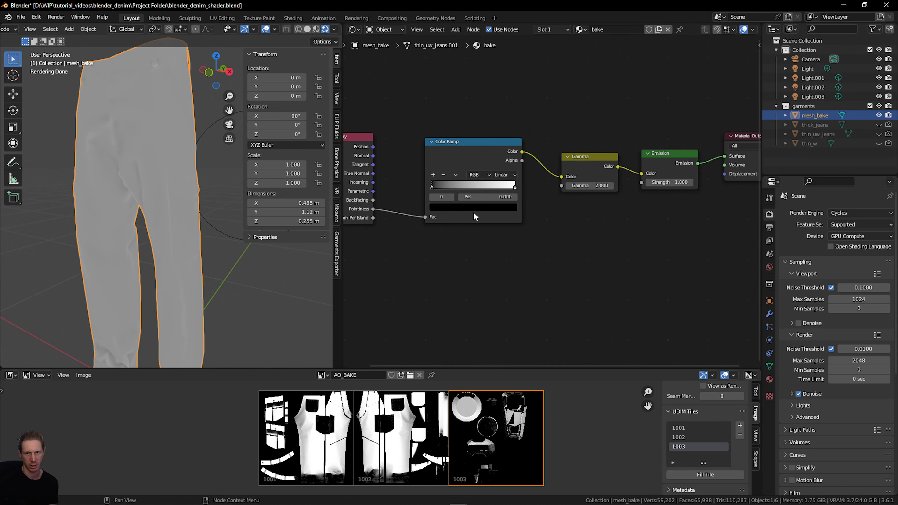
click(595, 185)
text(3)
key(Return)
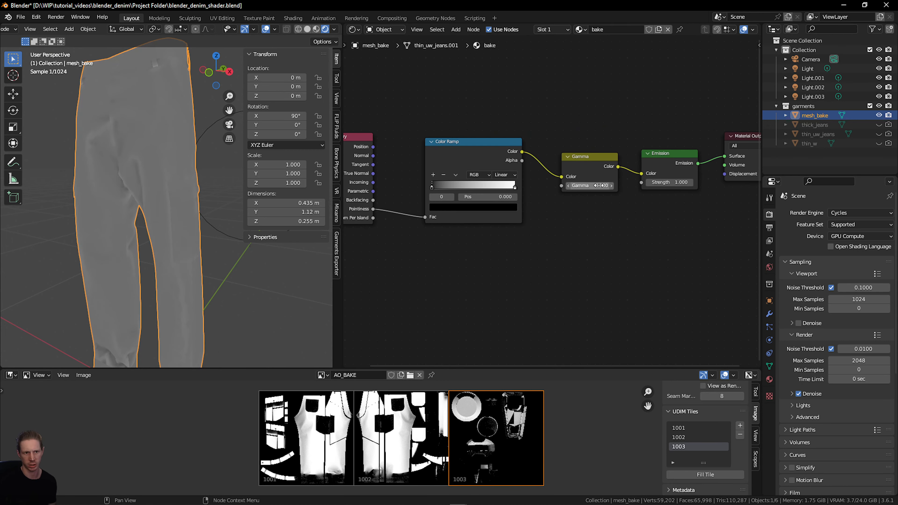
drag(594, 186, 591, 188)
click(595, 186)
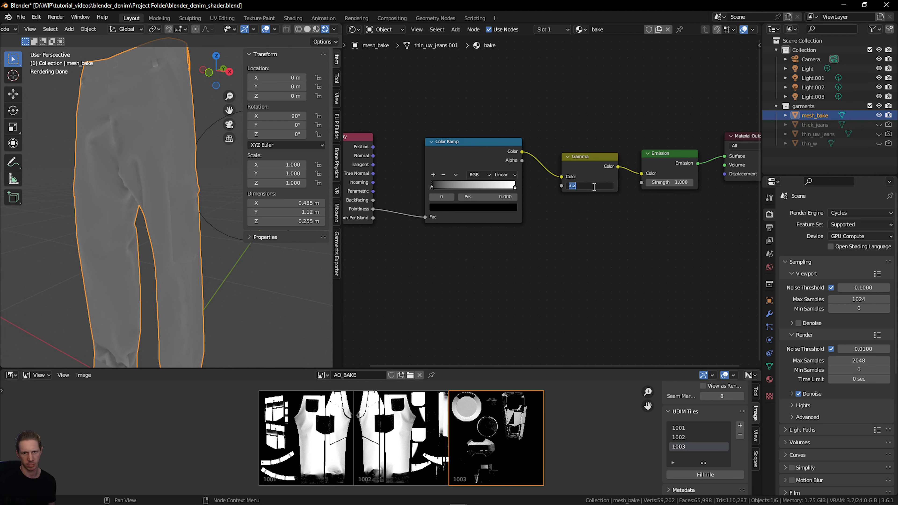
text(3)
key(Return)
Move the Color Ramp's black stop to about 0.309 and white stop to about 0.605, and inspect the jeans' front.
drag(432, 187, 459, 188)
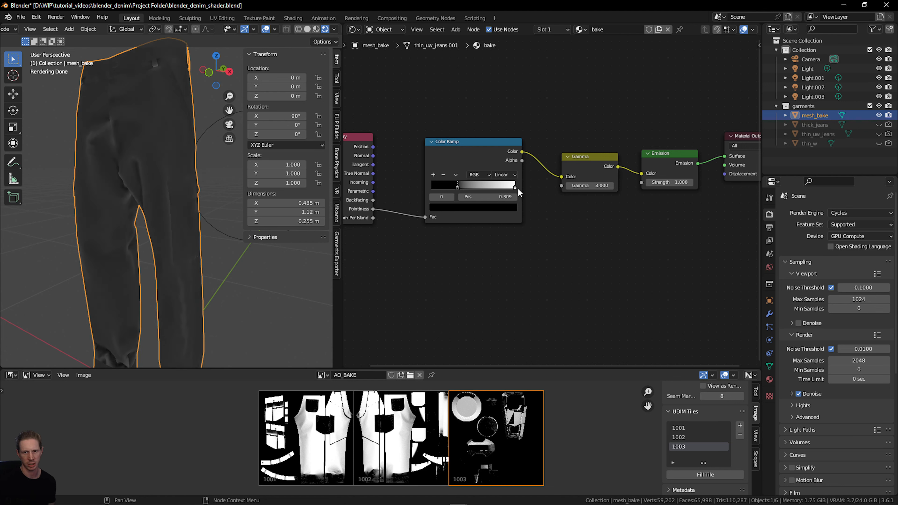
drag(517, 188, 478, 191)
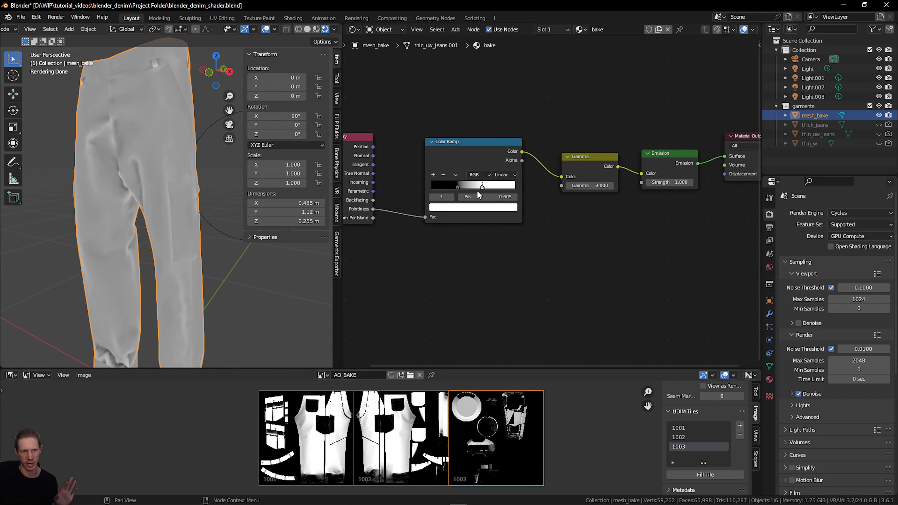
drag(218, 72, 195, 102)
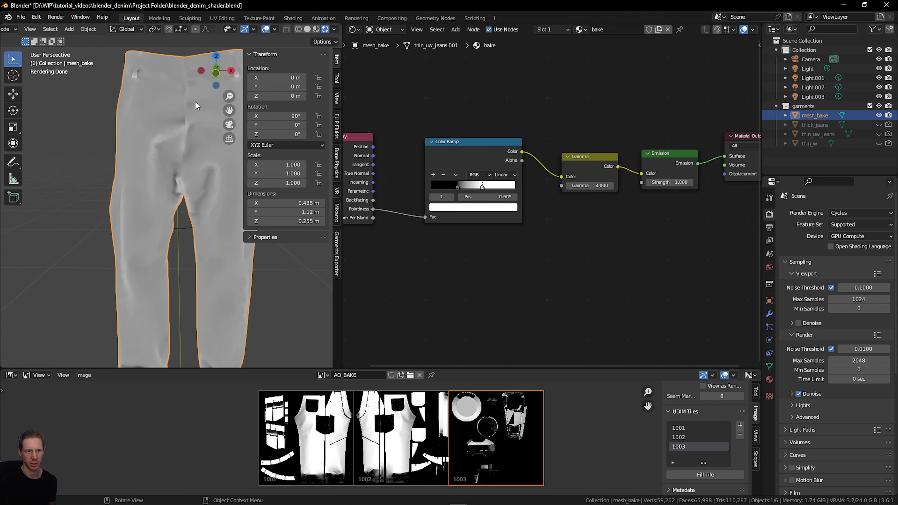
scroll(166, 177, up, 5)
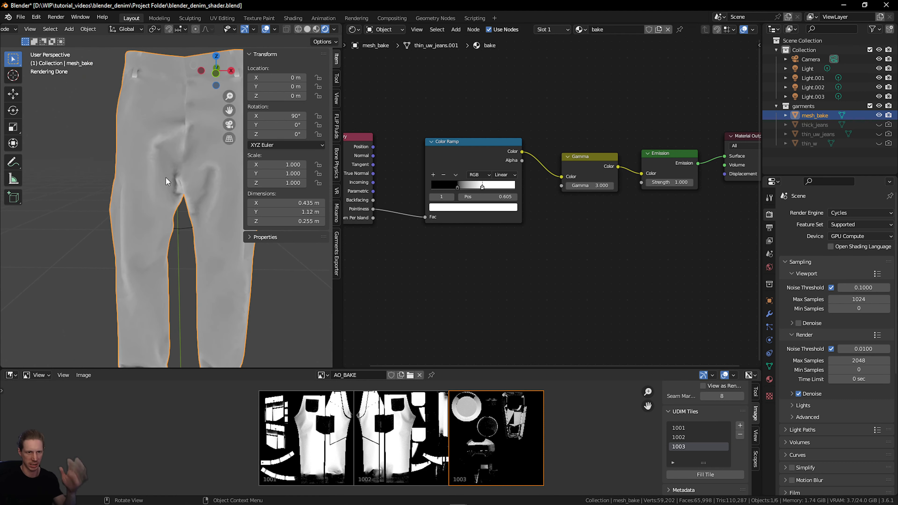
mouse_move(216, 71)
mouse_down()
mouse_move(283, 73)
mouse_move(202, 74)
mouse_up()
scroll(123, 139, up, 2)
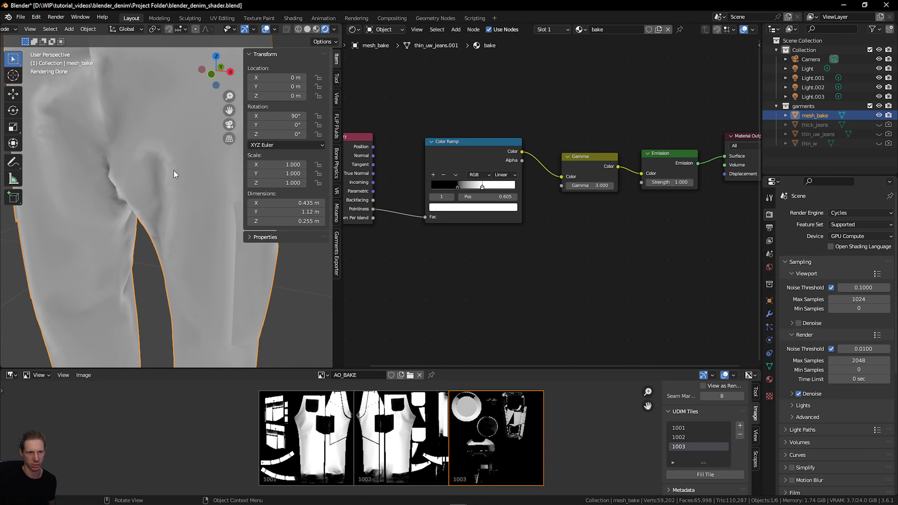
drag(231, 110, 53, 153)
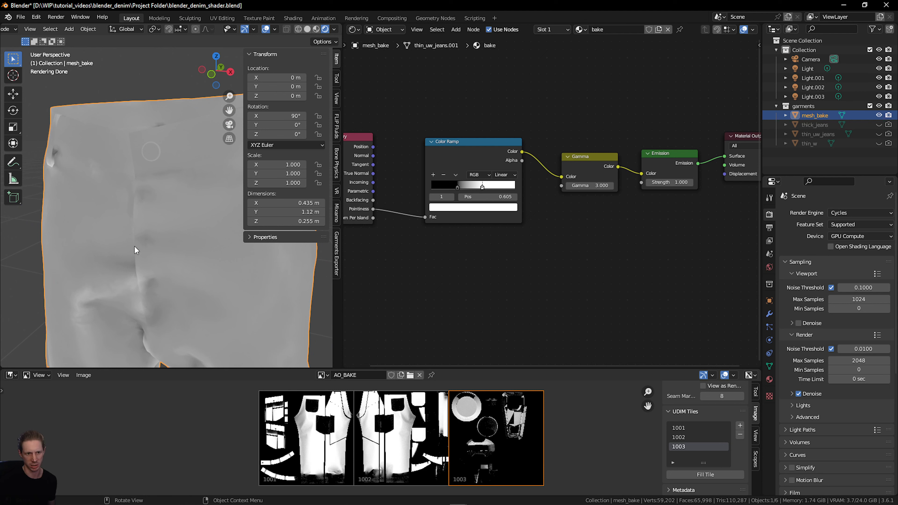
Increase the Color Ramp's contrast by moving the black stop inward and the white stop to about 0.559.
drag(457, 186, 459, 186)
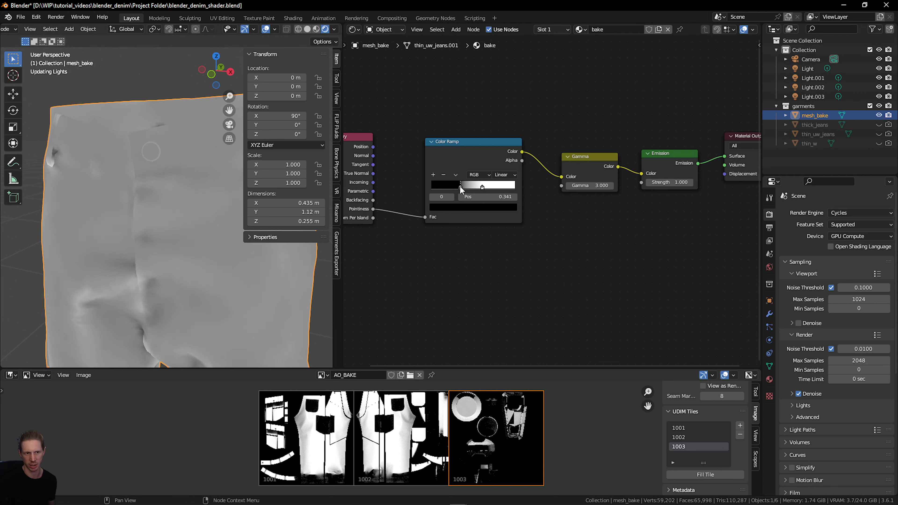
scroll(152, 191, down, 3)
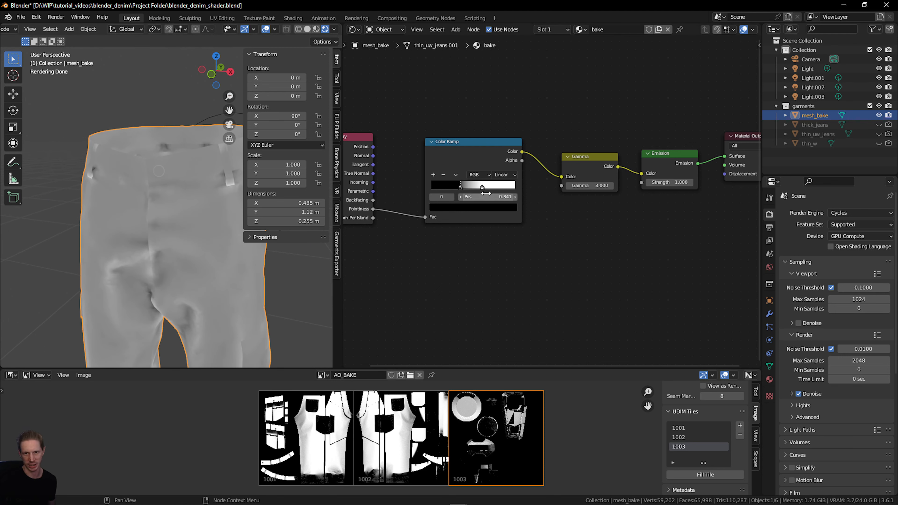
click(482, 187)
drag(485, 190, 485, 189)
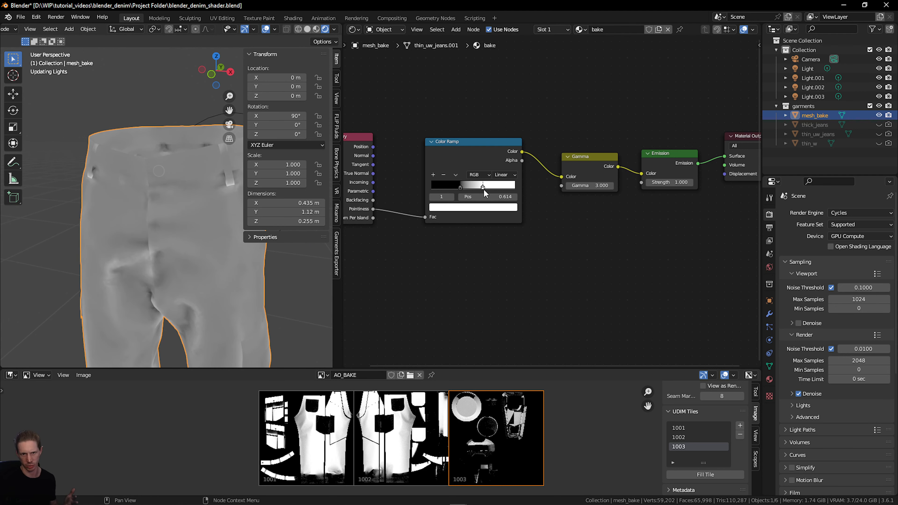
drag(216, 73, 209, 70)
drag(459, 188, 476, 189)
click(481, 187)
scroll(175, 179, down, 2)
drag(230, 110, 215, 7)
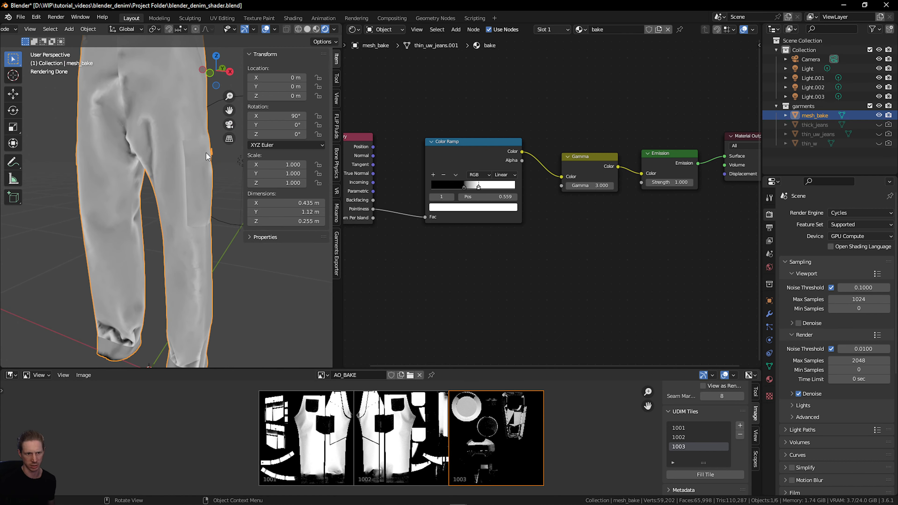
scroll(207, 155, down, 2)
drag(214, 72, 209, 90)
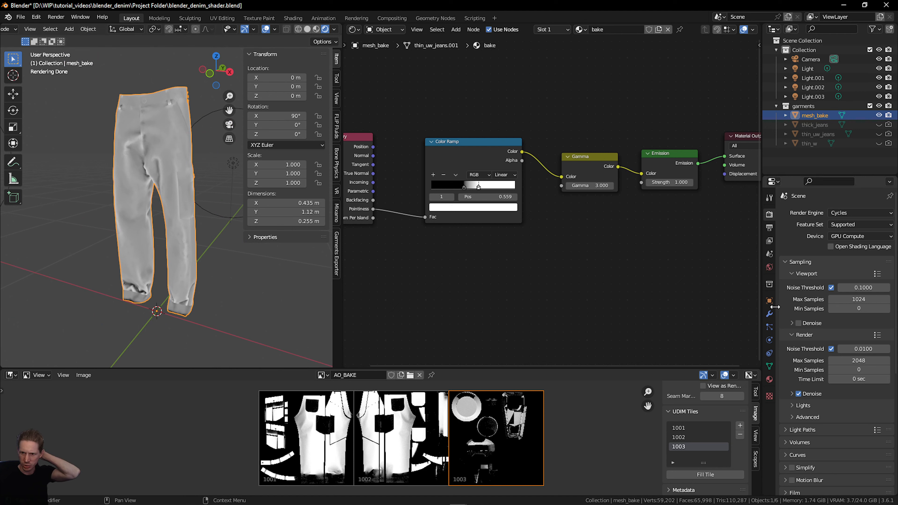
Add a Subdivision Surface modifier to mesh_bake and compare the shading with its viewport display off and on.
click(770, 314)
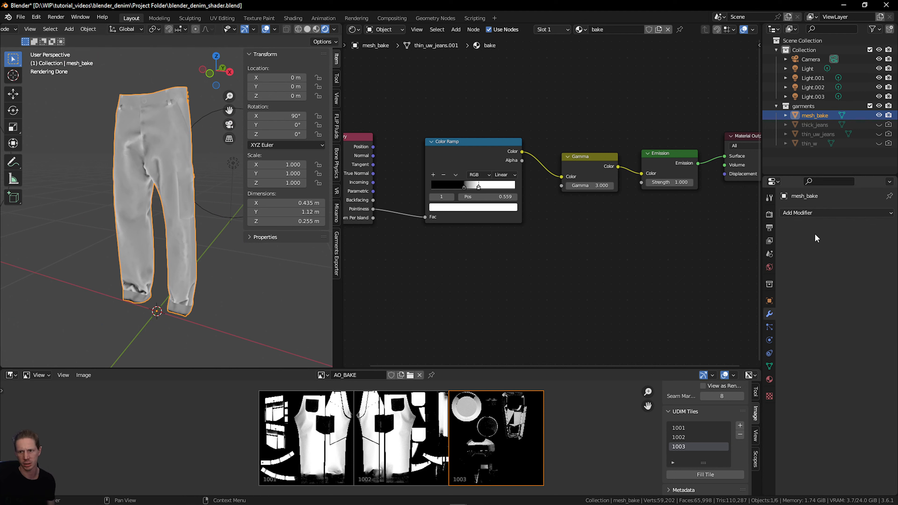
click(813, 213)
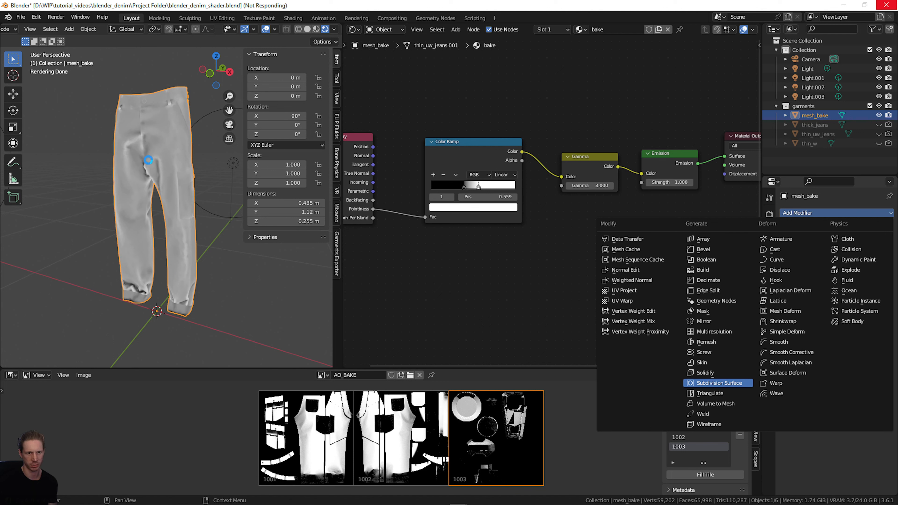
scroll(147, 164, up, 5)
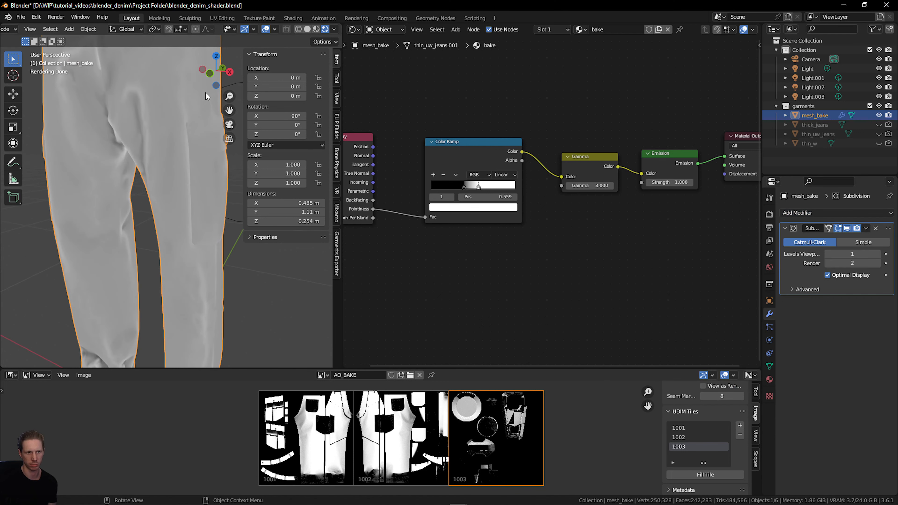
drag(228, 111, 233, 237)
drag(220, 72, 222, 67)
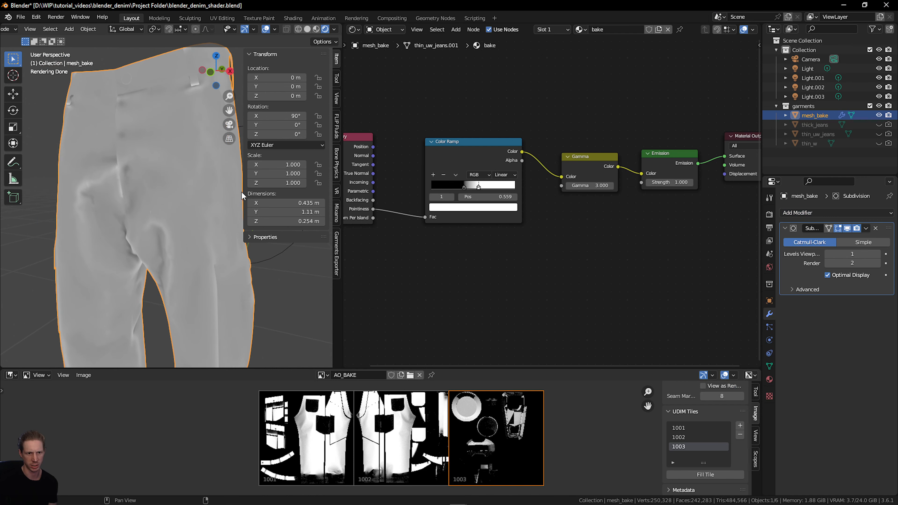
click(847, 227)
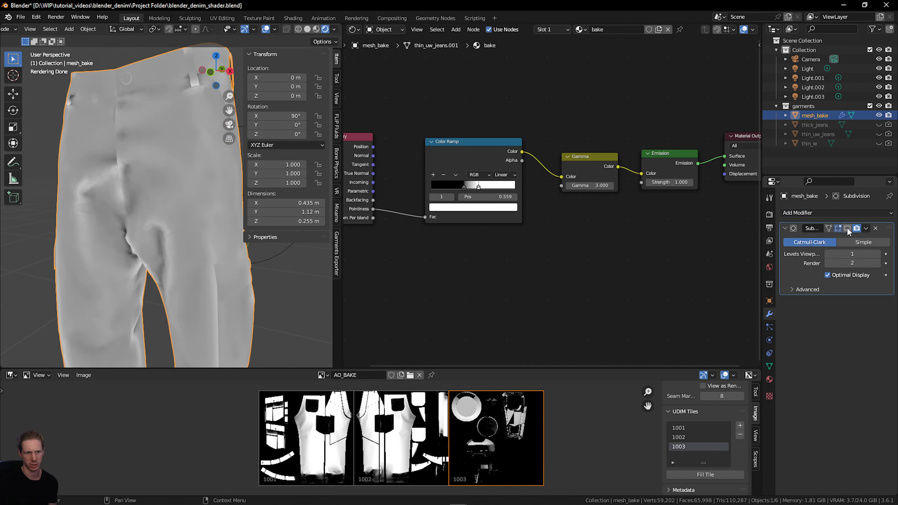
click(848, 227)
Move the Color Ramp's black stop closer to the white stop, leaving the white stop at about 0.559.
scroll(133, 222, up, 3)
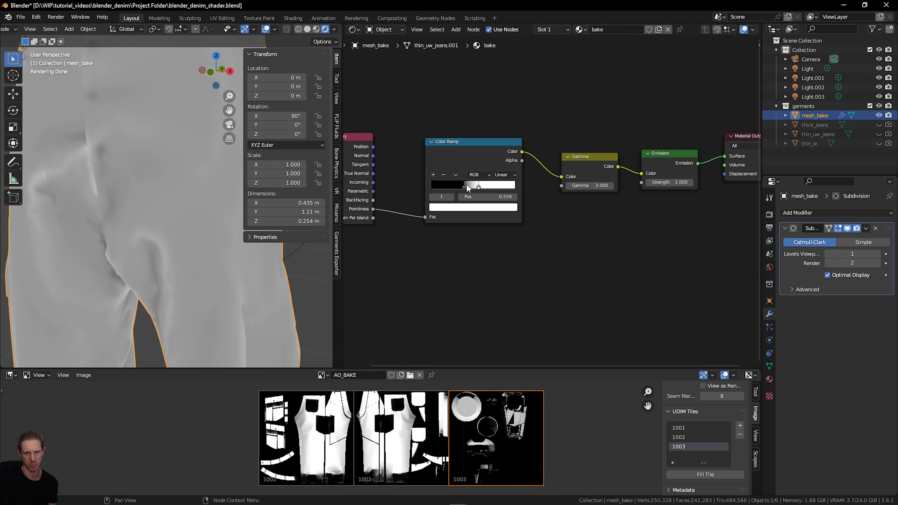
drag(464, 186, 469, 184)
click(478, 187)
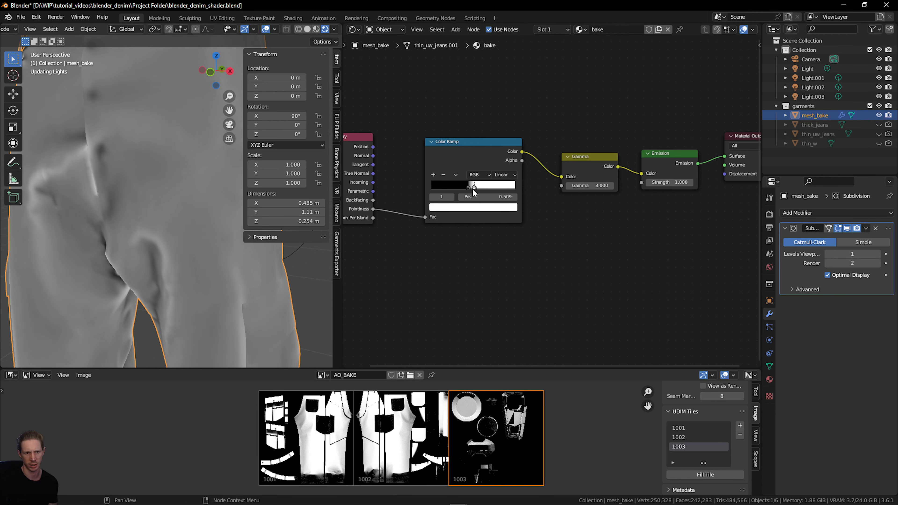
drag(473, 190, 477, 191)
scroll(109, 187, down, 6)
mouse_move(223, 85)
mouse_down()
mouse_move(210, 86)
mouse_move(230, 86)
mouse_up()
Switch the viewport to solid shading, add a Solidify modifier to mesh_bake and inspect the waistband's thickness.
click(307, 29)
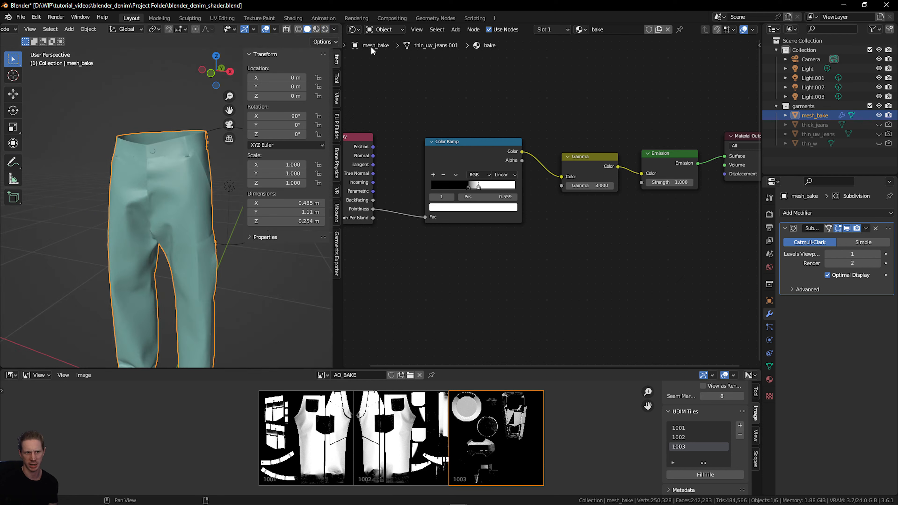
click(797, 212)
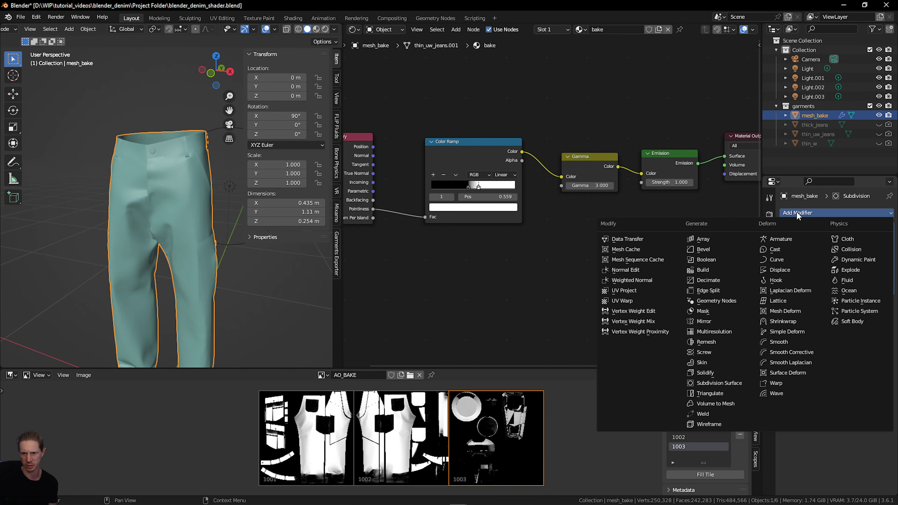
click(729, 371)
double_click(860, 328)
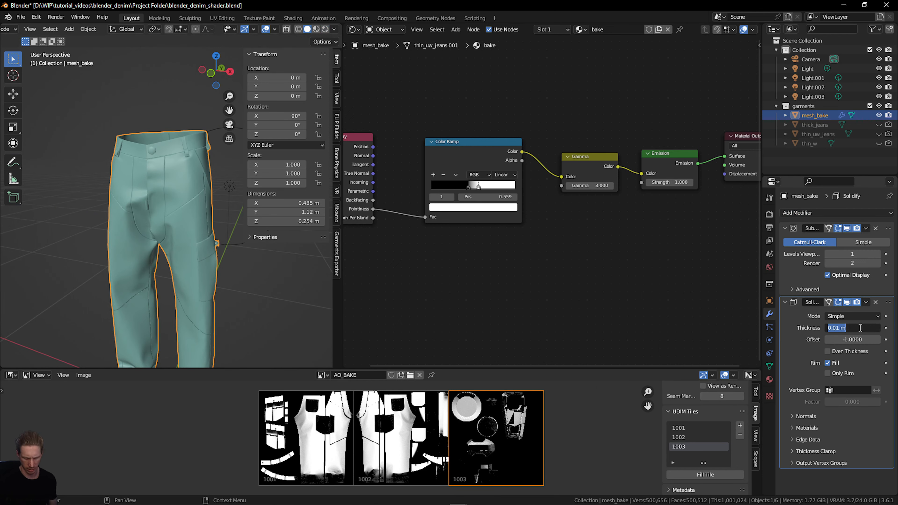
click(201, 83)
middle_drag(202, 83, 191, 106)
scroll(157, 170, up, 4)
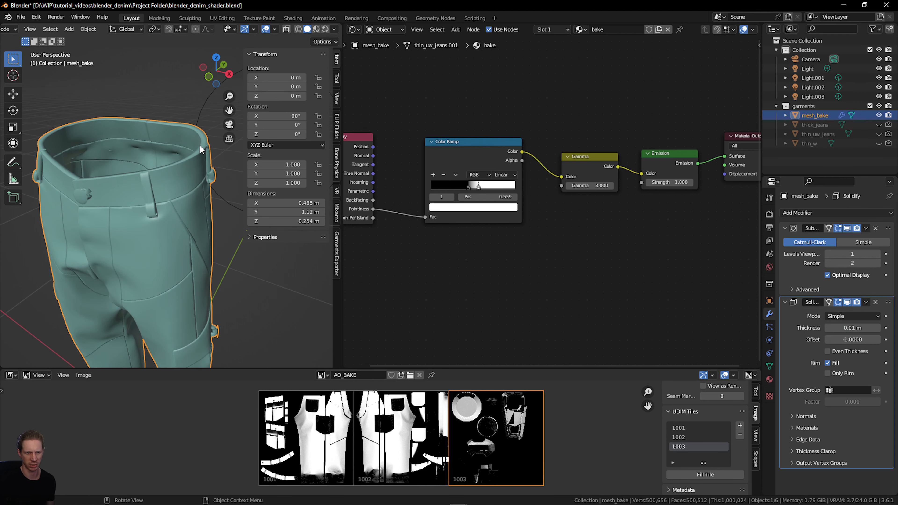
Set the Solidify thickness to 0.002 m and preview the jeans in rendered shading.
click(850, 328)
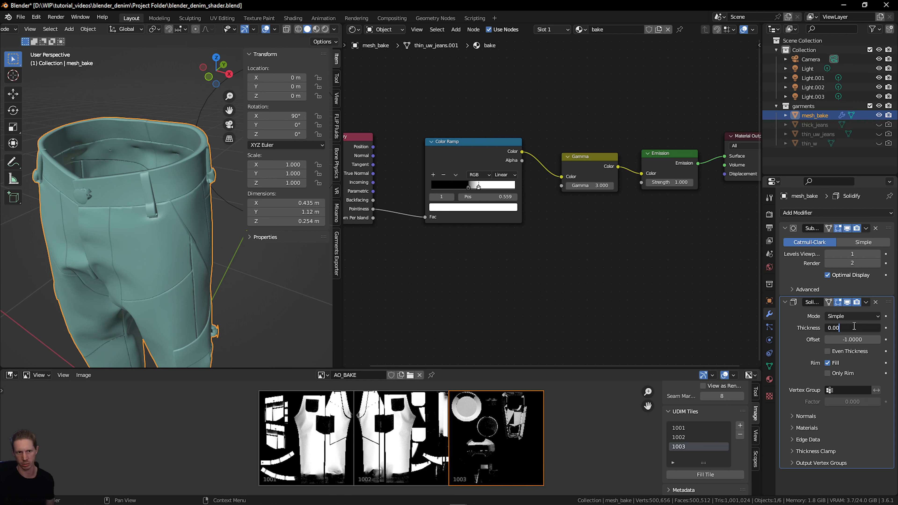
text(0.002)
key(Return)
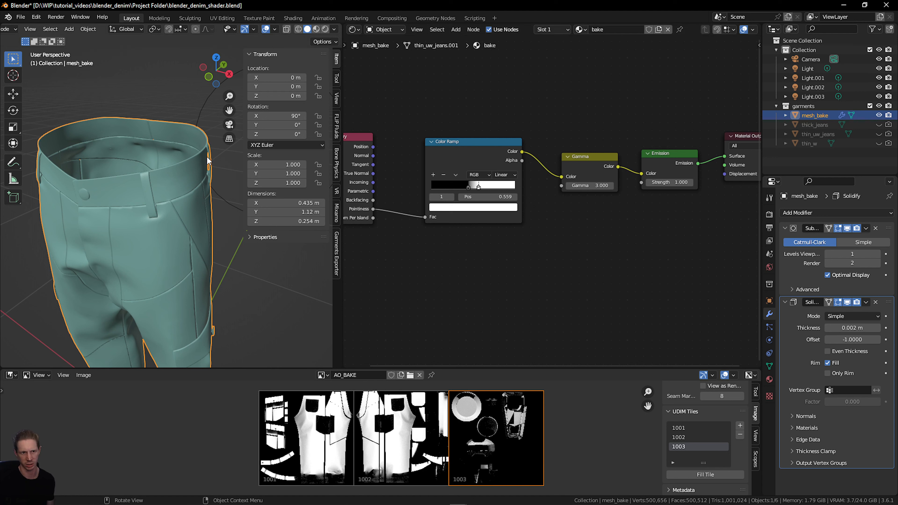
drag(204, 78, 193, 80)
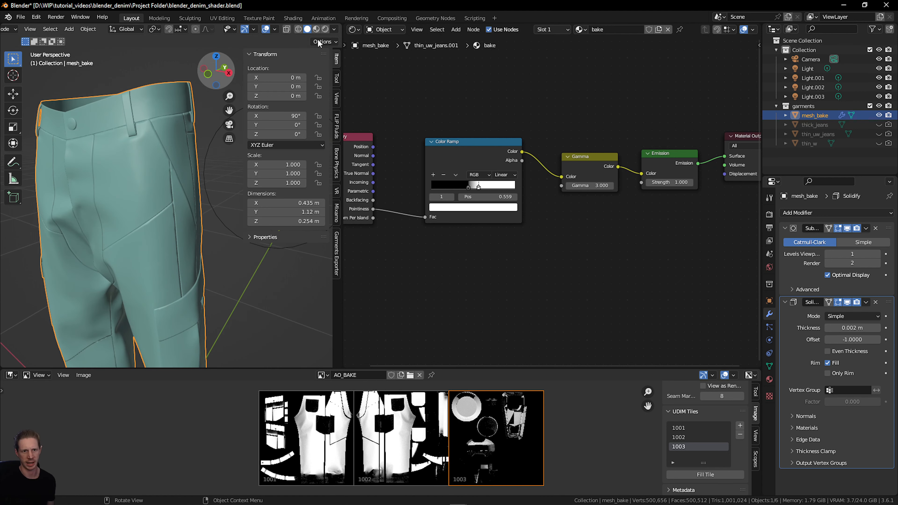
click(327, 29)
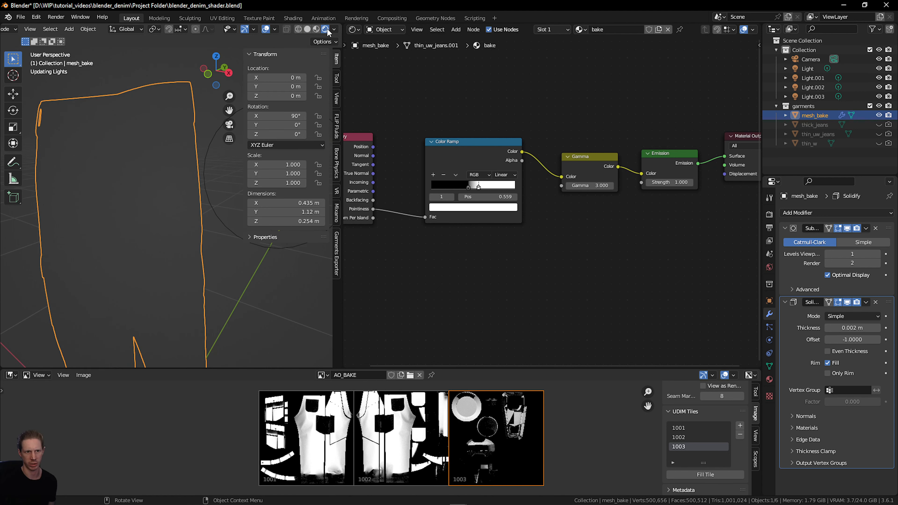
Set the Solidify modifier's thickness to 0.001 m and inspect the seams on the rendered jeans.
scroll(209, 144, down, 1)
scroll(154, 212, up, 1)
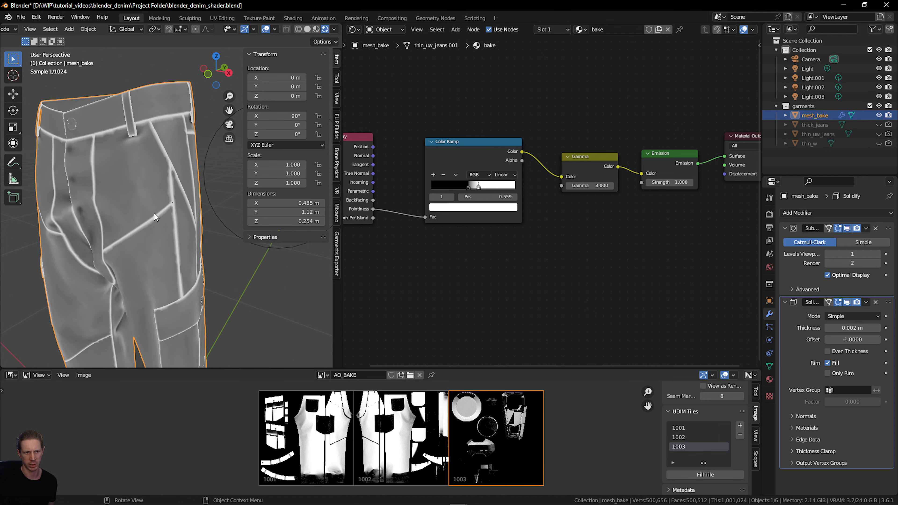
click(859, 328)
text(0.001)
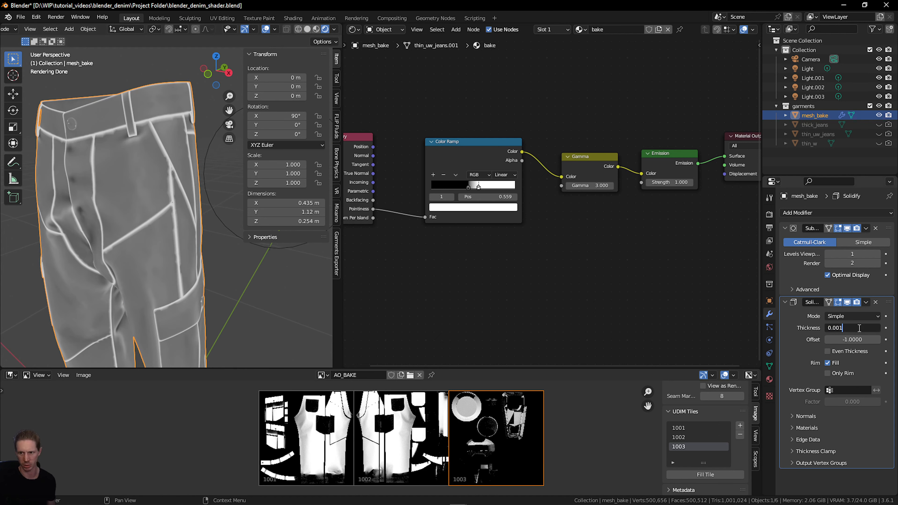
key(Return)
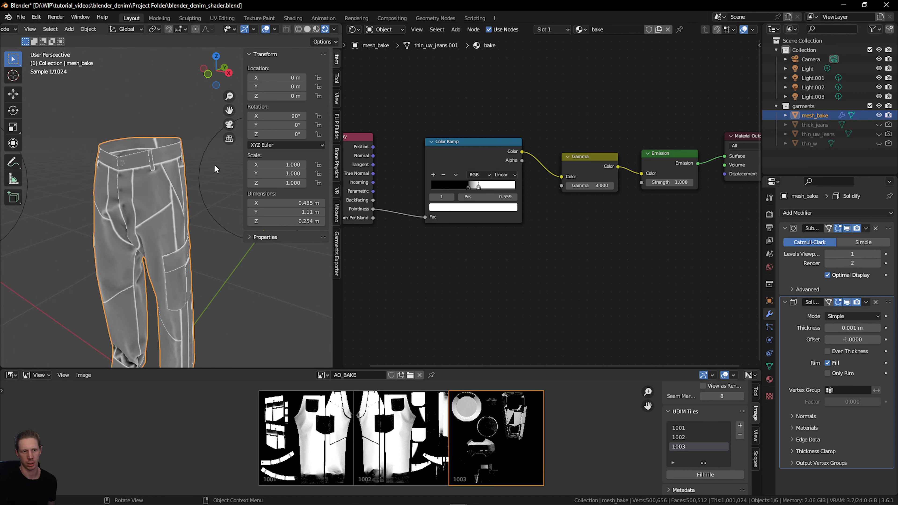
drag(214, 76, 214, 65)
scroll(499, 221, up, 4)
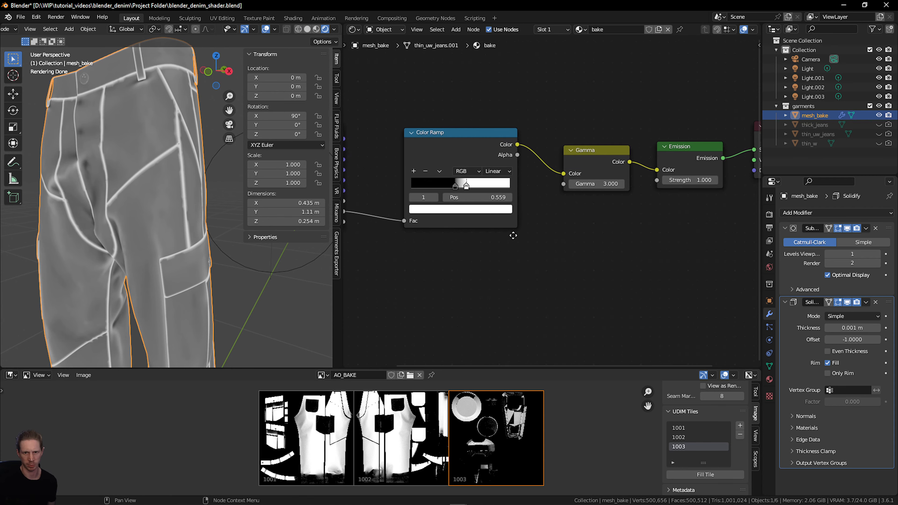
Move the Color Ramp's black stop to 0.459 and set the Gamma node's value to 2.
middle_drag(448, 187, 502, 226)
scroll(502, 226, up, 1)
drag(505, 228, 487, 231)
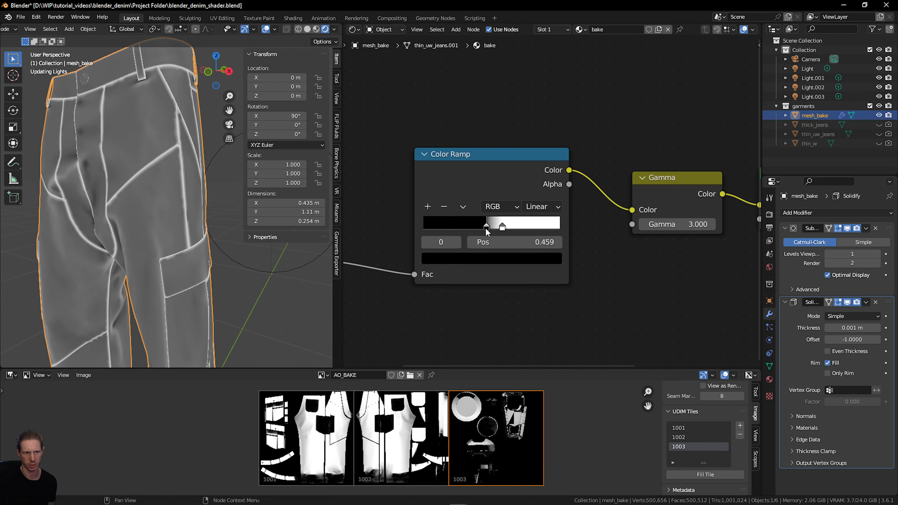
double_click(647, 221)
text(2)
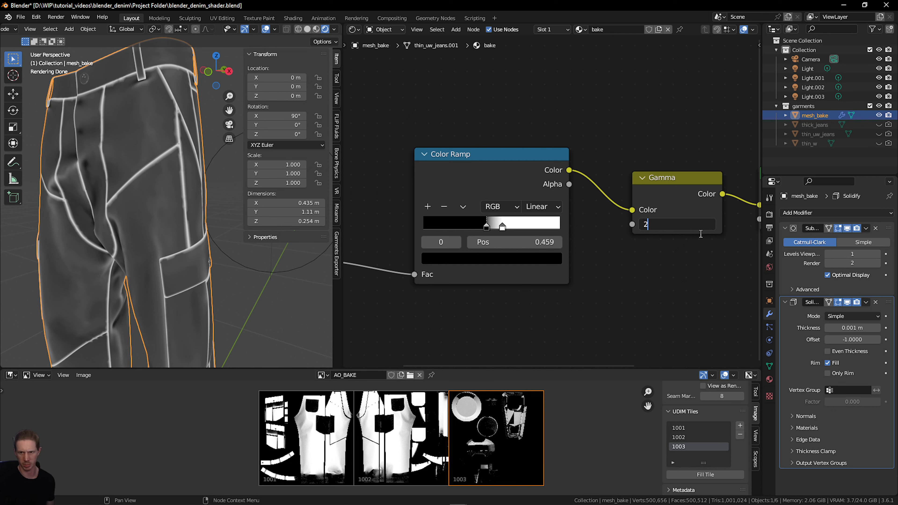
key(Return)
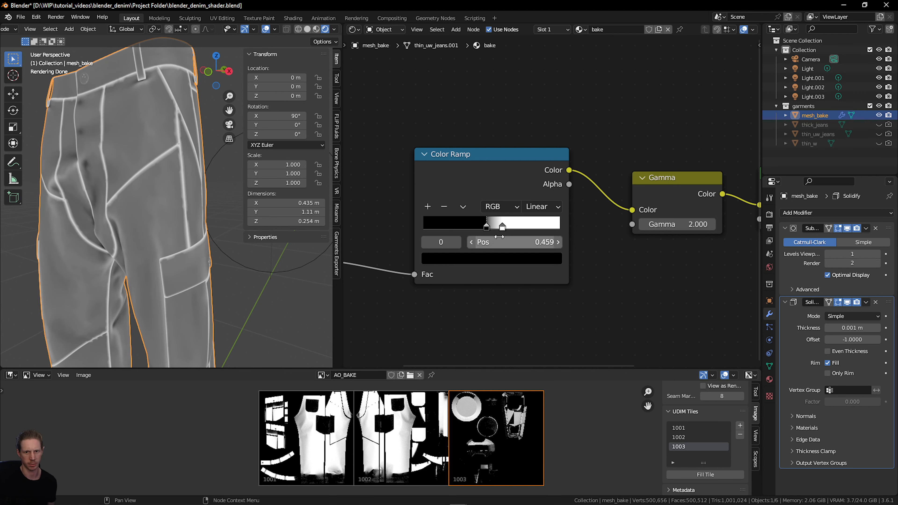
Examine the seam highlights and fabric folds on the back, sides and front of the jeans.
drag(211, 88, 214, 3)
click(218, 42)
drag(229, 110, 80, 80)
scroll(169, 139, up, 3)
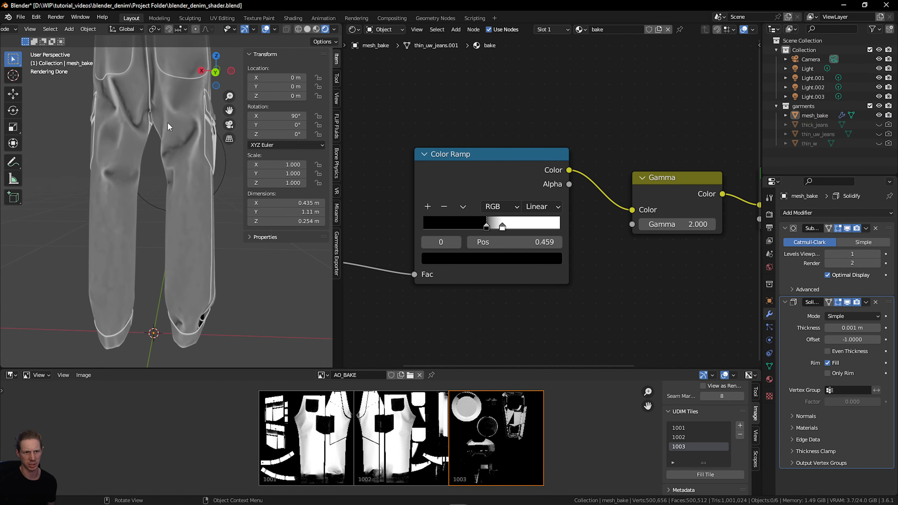
drag(226, 114, 213, 173)
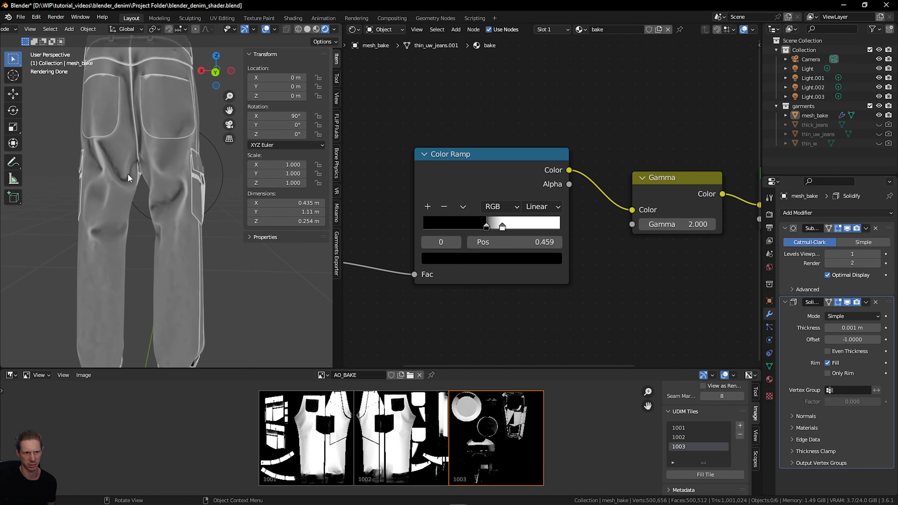
middle_drag(215, 114, 210, 186)
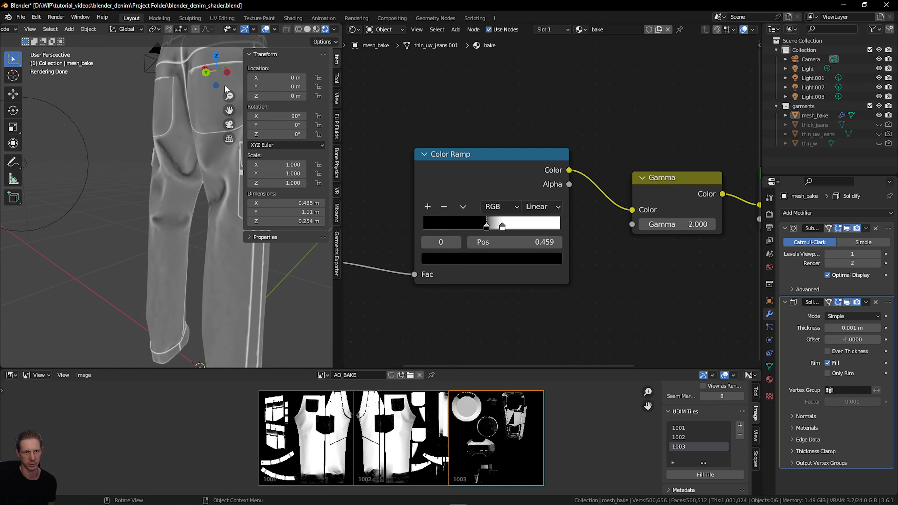
drag(219, 77, 191, 141)
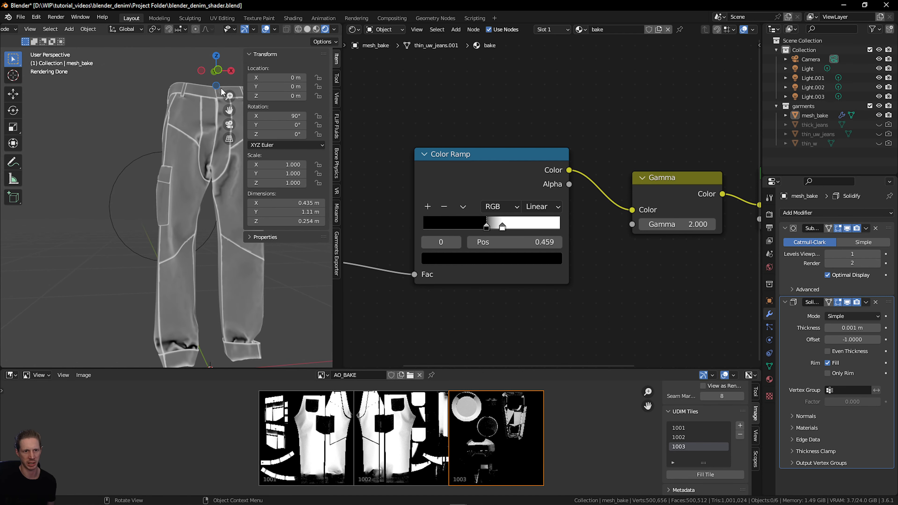
drag(222, 76, 182, 87)
drag(229, 110, 231, 79)
Add an Image Texture node to the bake material, placing it below the existing node chain.
scroll(561, 260, down, 14)
middle_drag(553, 223, 550, 215)
scroll(552, 223, up, 3)
key(shift+a)
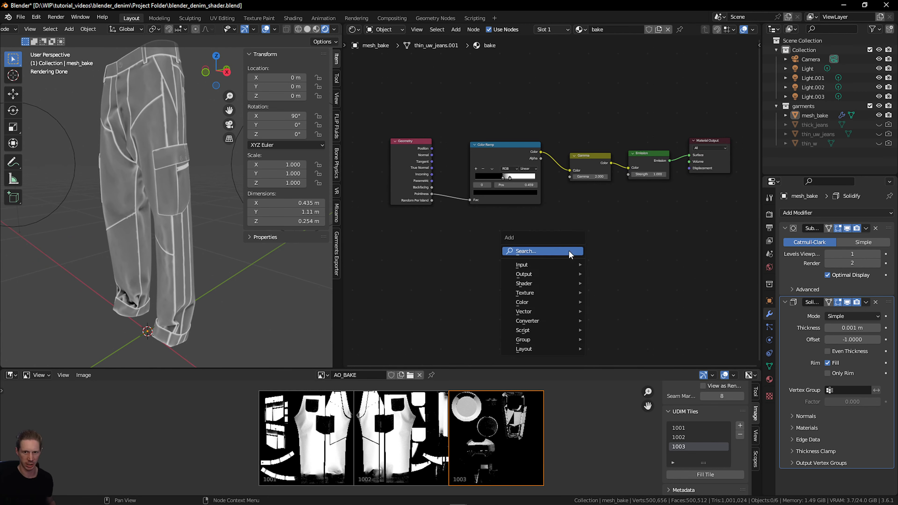
click(570, 252)
text(im)
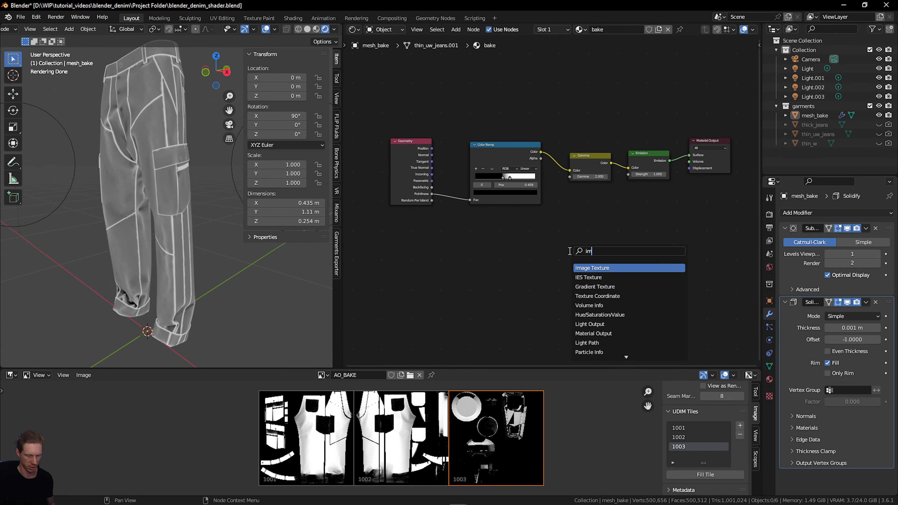
click(602, 268)
click(573, 270)
Create a new tiled 4096 × 4096 px image named curve_bake in the Image Texture node.
scroll(574, 280, up, 2)
click(576, 282)
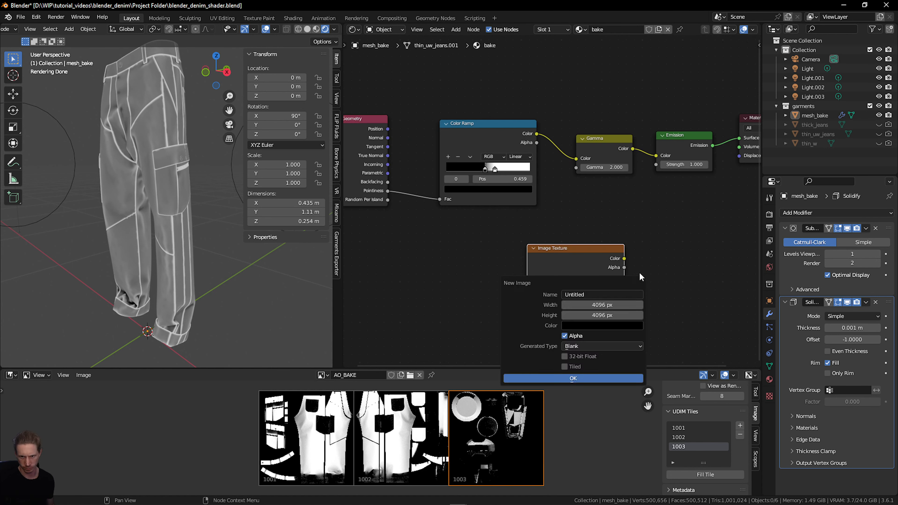
click(585, 294)
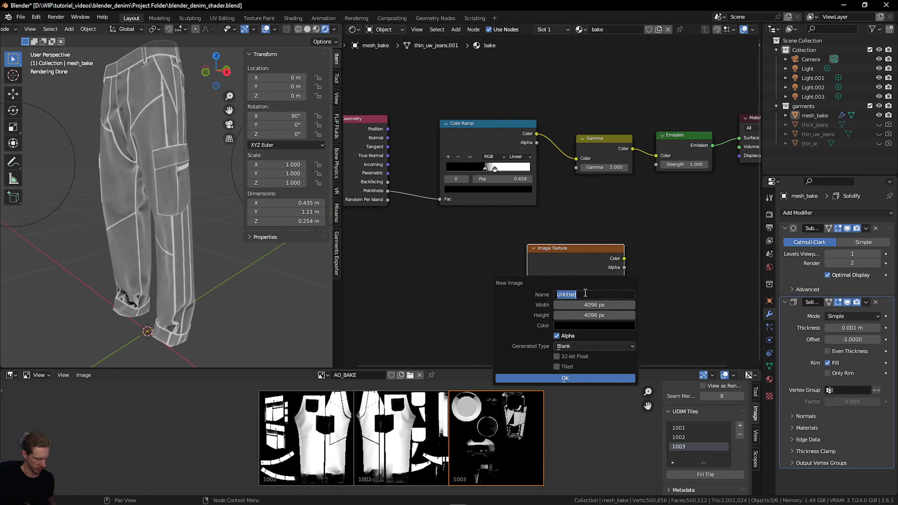
text(curve_bake)
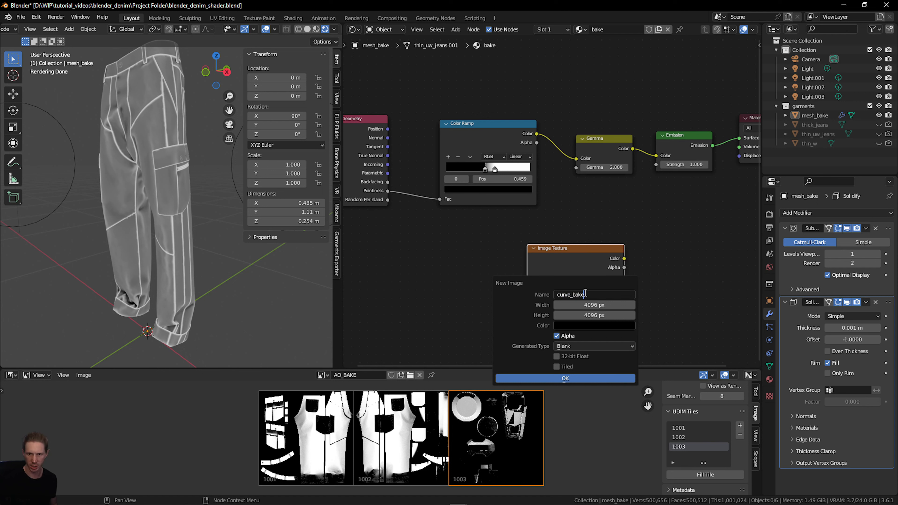
click(558, 367)
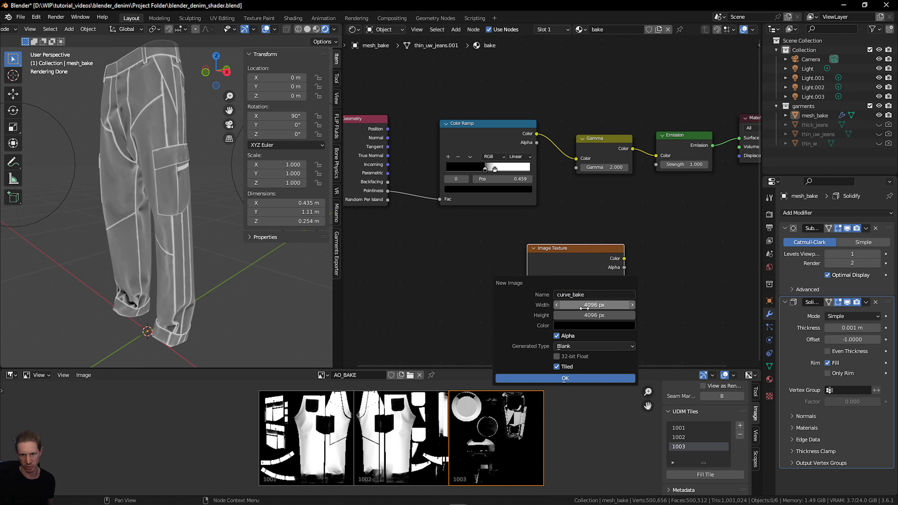
click(564, 379)
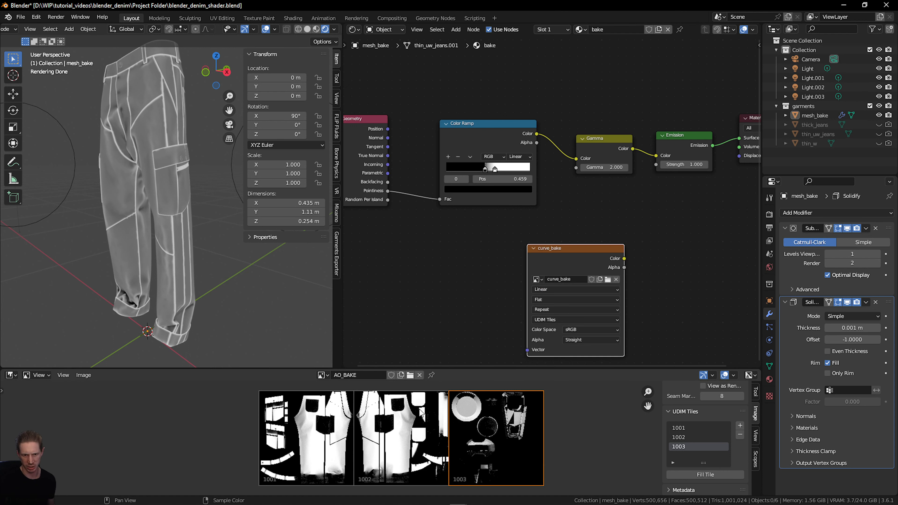
Display the curve_bake image in the image editor.
click(321, 376)
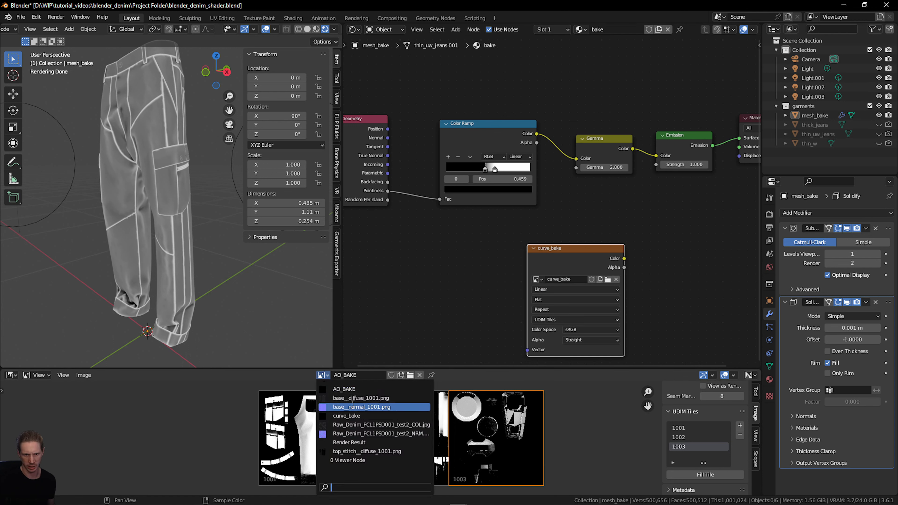
text(ba)
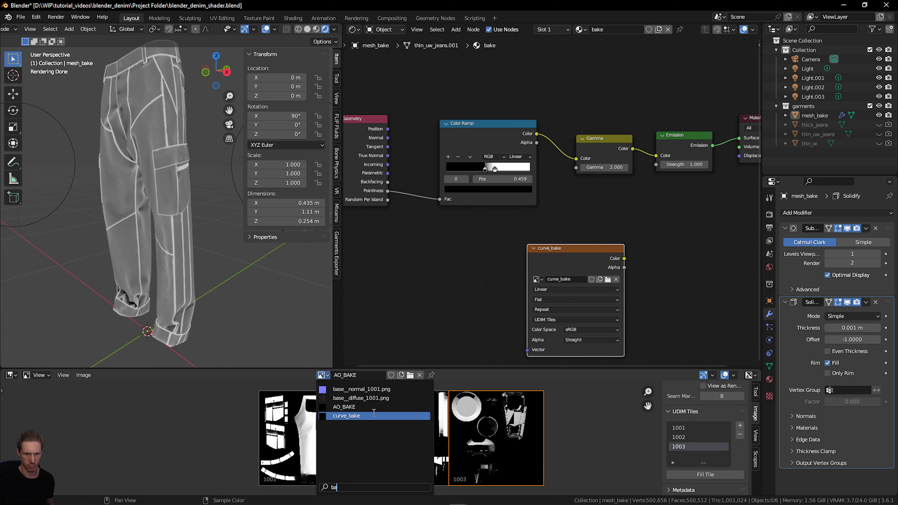
click(366, 417)
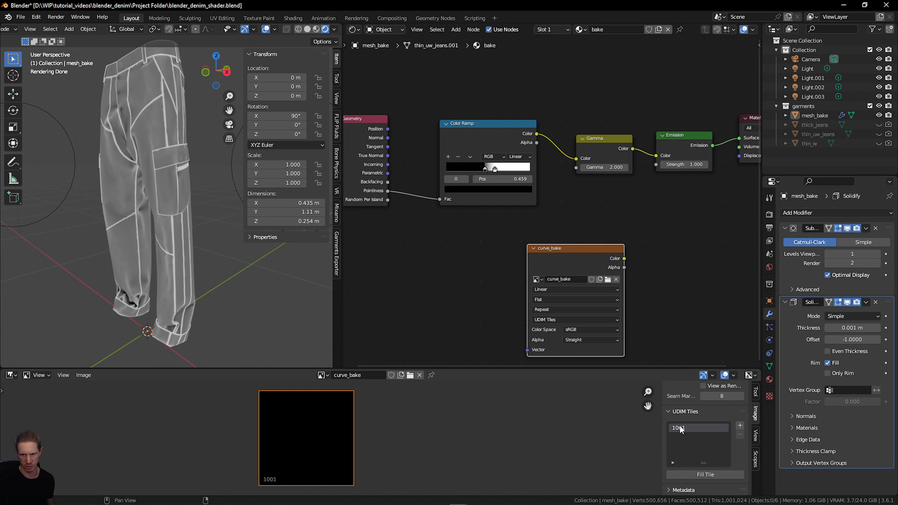
Add two blank 4096 × 4096 px UDIM tiles to curve_bake, starting at number 1002.
scroll(680, 426, up, 1)
scroll(681, 427, down, 1)
key(n)
key(n)
scroll(683, 427, up, 3)
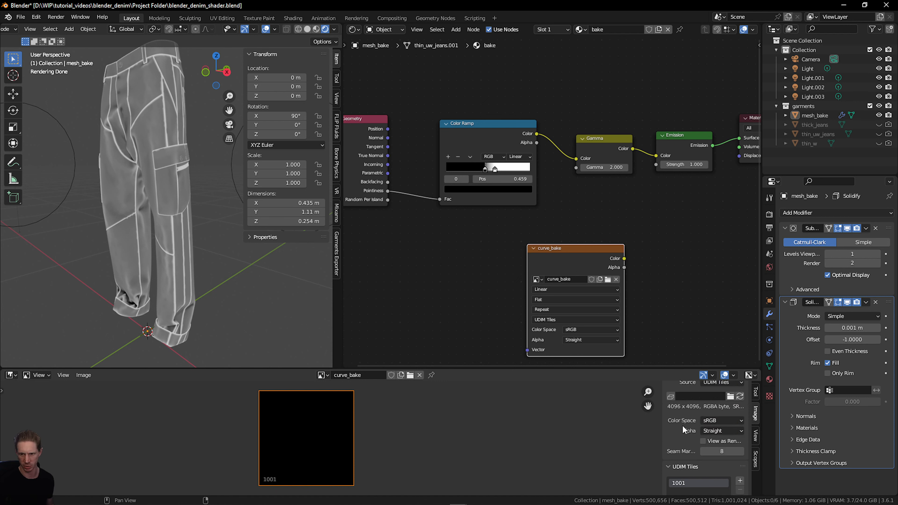
scroll(683, 427, down, 3)
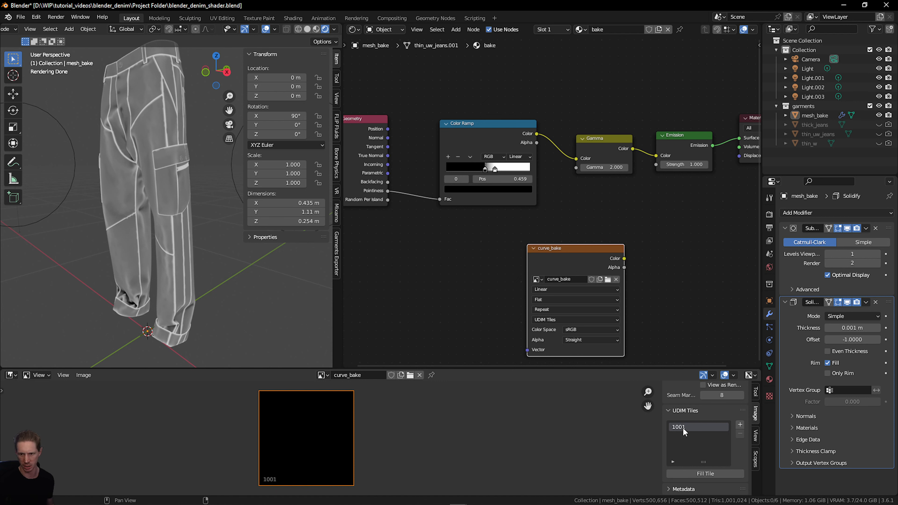
click(741, 428)
click(776, 396)
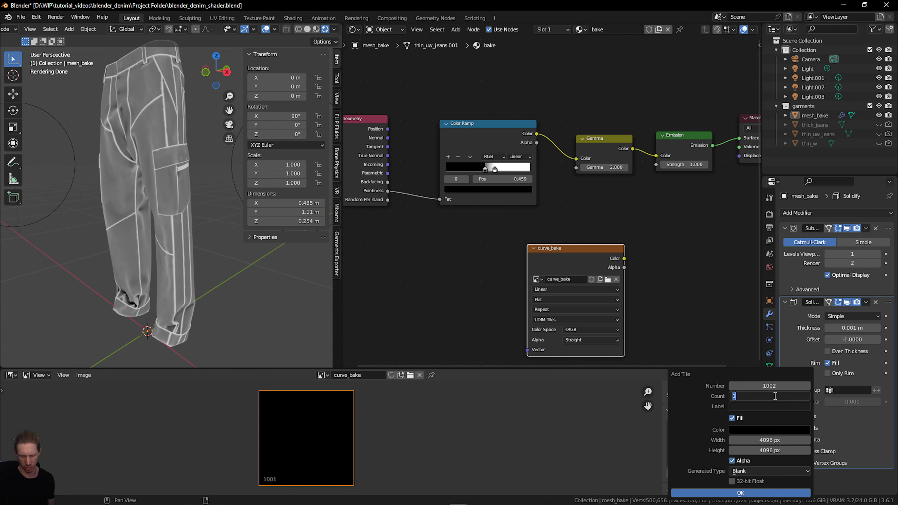
text(2)
key(Return)
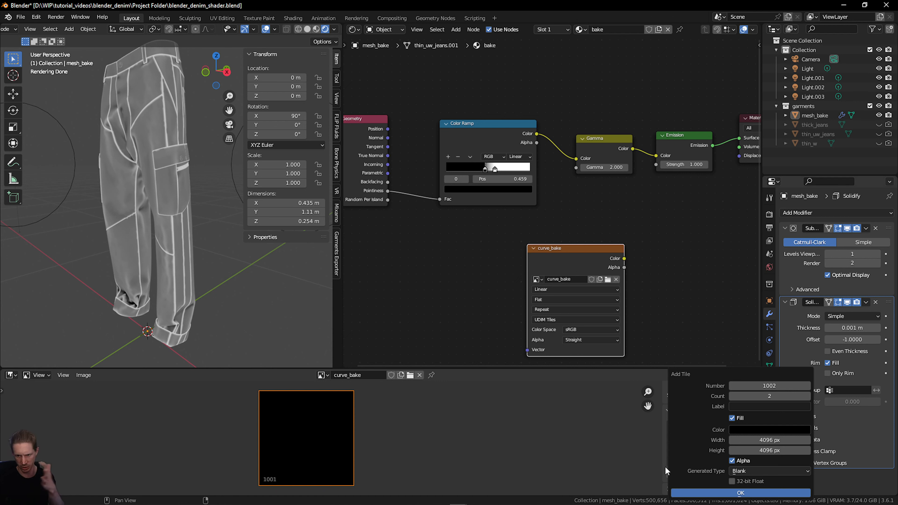
click(740, 493)
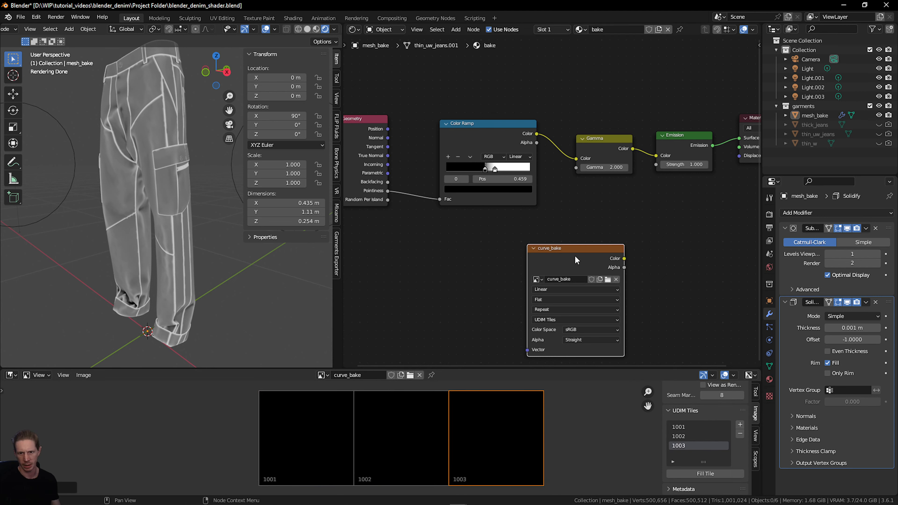
Move the curve_bake node beneath the Color Ramp and set the Cycles bake type to Emit.
drag(592, 266, 541, 260)
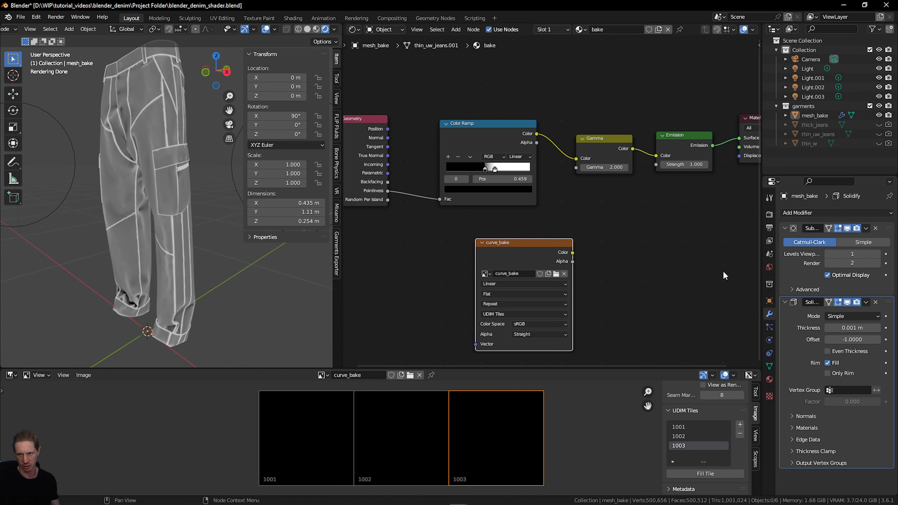
click(773, 213)
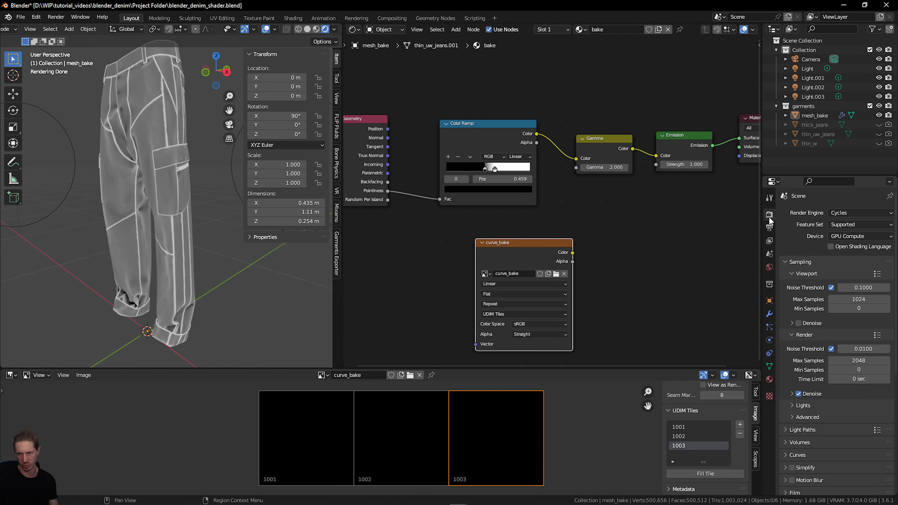
scroll(809, 274, down, 10)
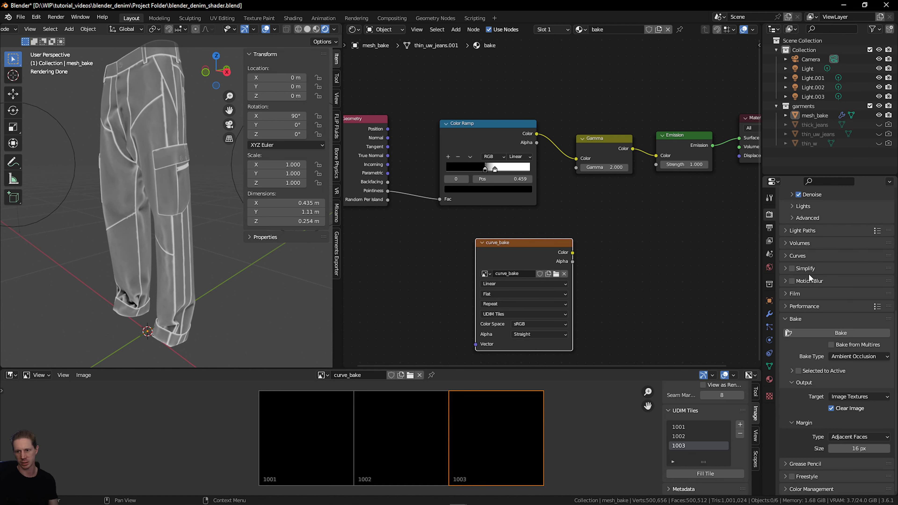
click(858, 357)
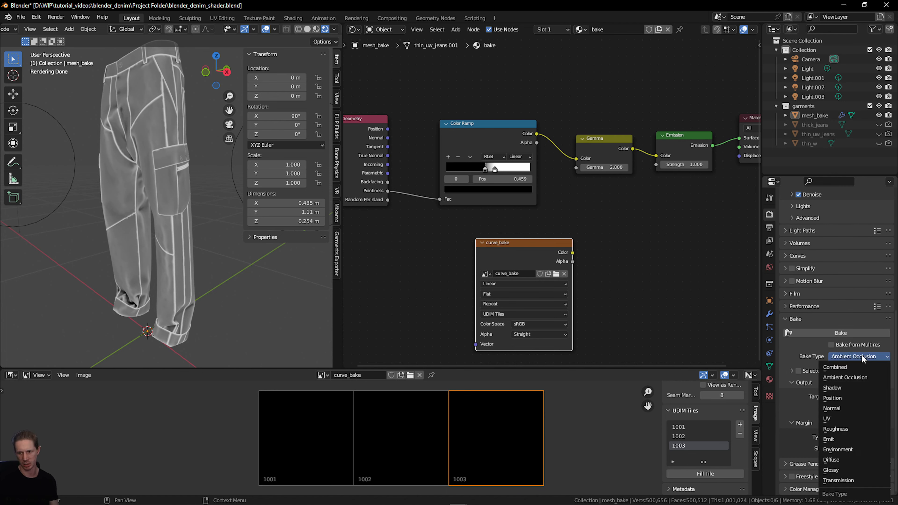
click(851, 439)
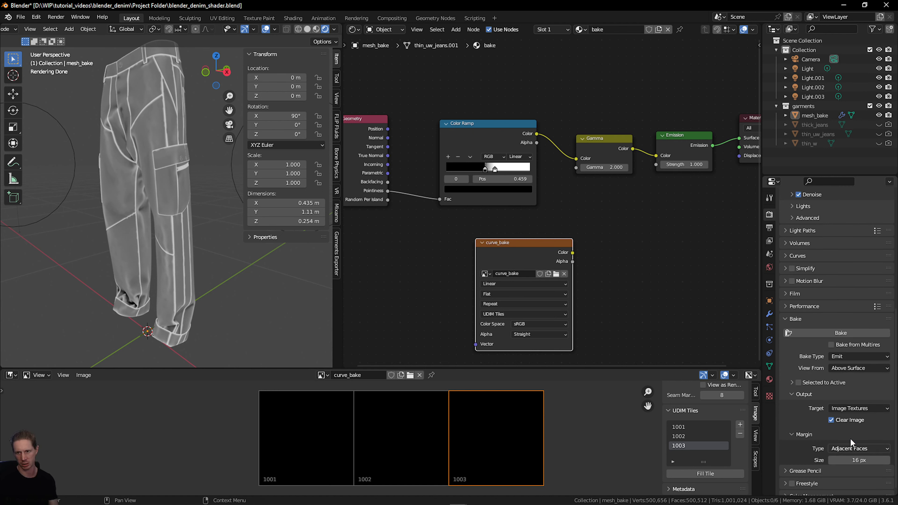
Nudge the Emission node slightly and try to bake the Emit map.
mouse_move(683, 144)
mouse_down()
mouse_move(678, 127)
mouse_move(687, 135)
mouse_up()
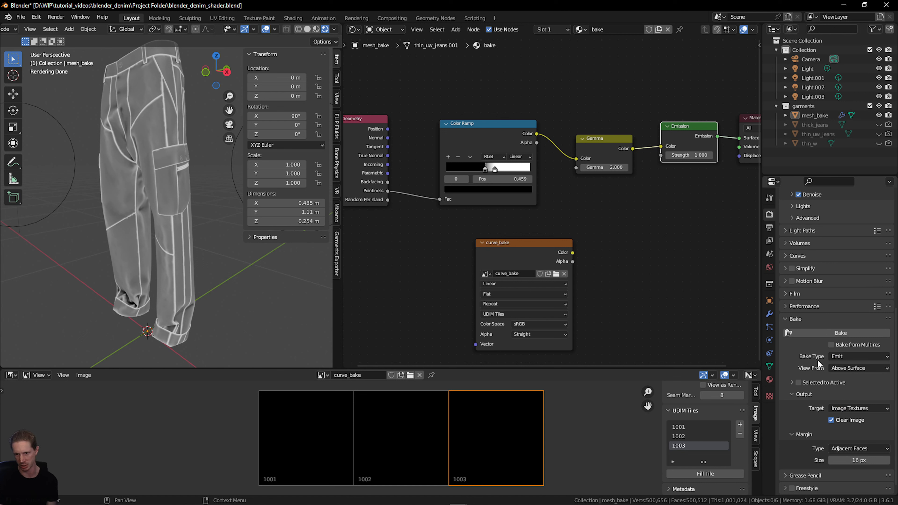
click(850, 333)
Make the curve_bake image node active, shift it slightly, select the mesh_bake object and bake the Emit map.
click(535, 262)
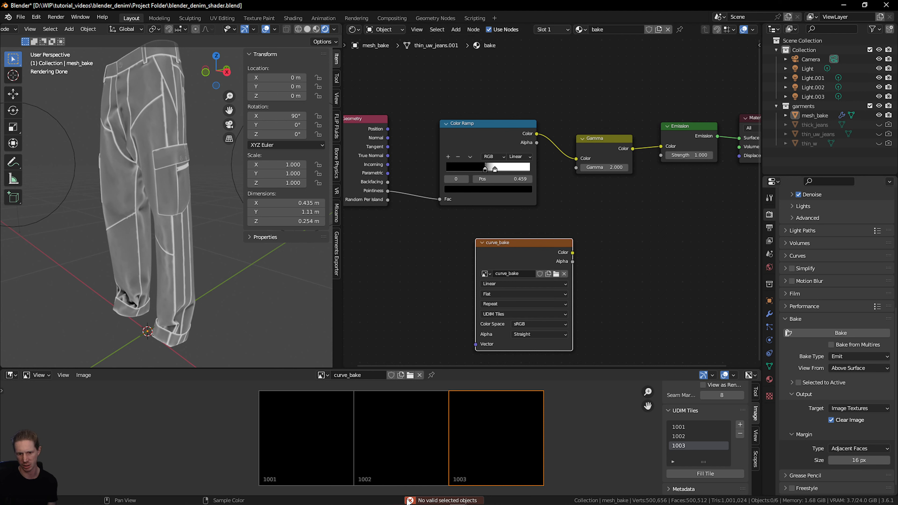
drag(499, 255, 474, 248)
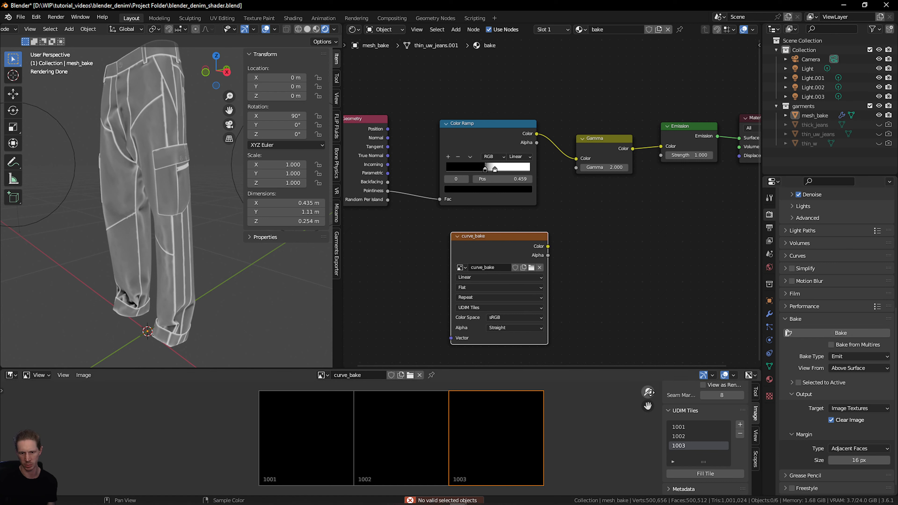
click(143, 97)
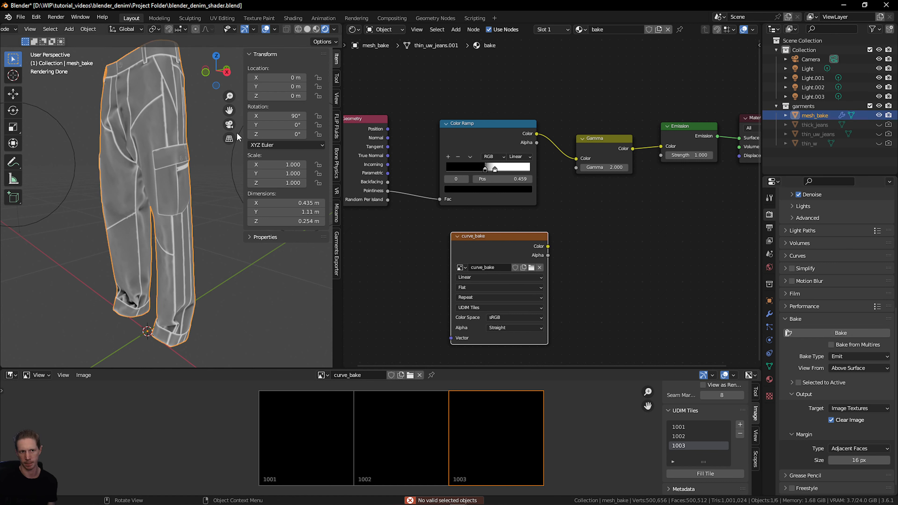
click(812, 334)
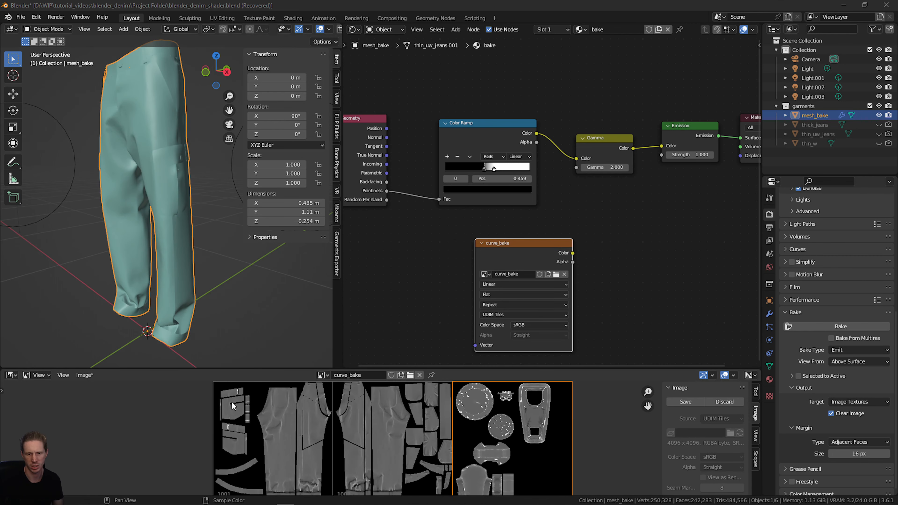
Examine the baked curvature across the curve_bake UDIM tiles and check the Subdivision modifier settings on mesh_bake.
scroll(217, 434, up, 2)
scroll(216, 435, down, 4)
scroll(421, 439, up, 5)
scroll(410, 431, up, 2)
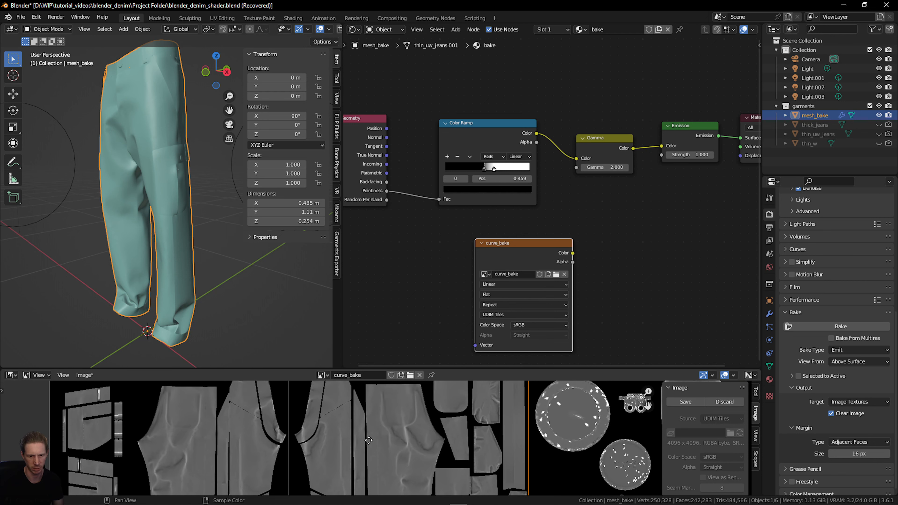
scroll(374, 437, down, 6)
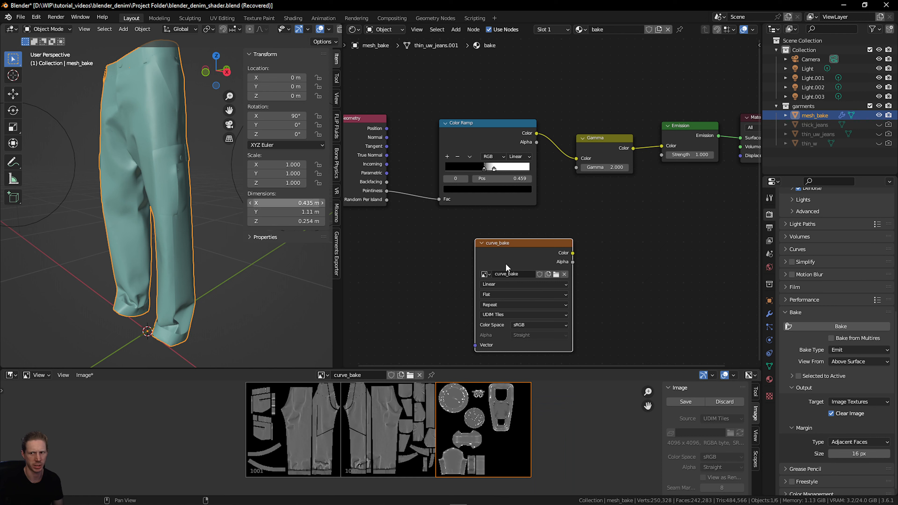
click(769, 313)
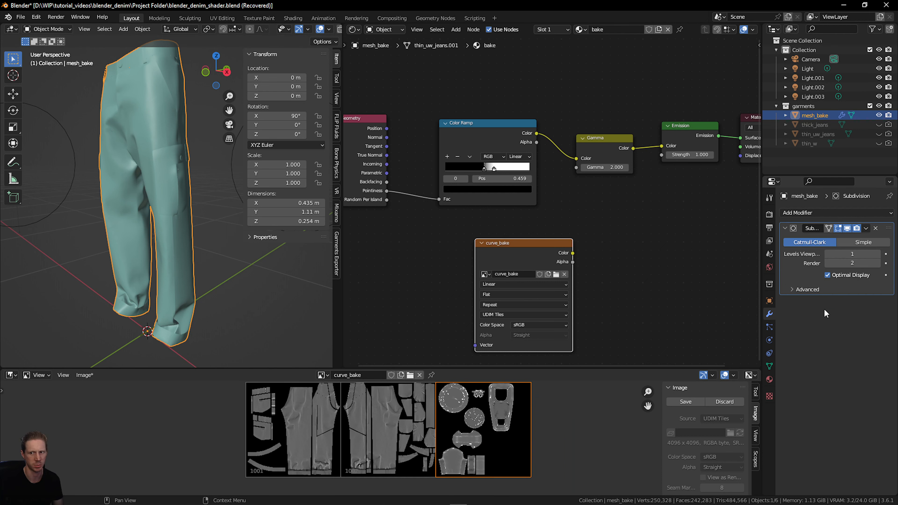
middle_drag(532, 446, 554, 440)
click(827, 275)
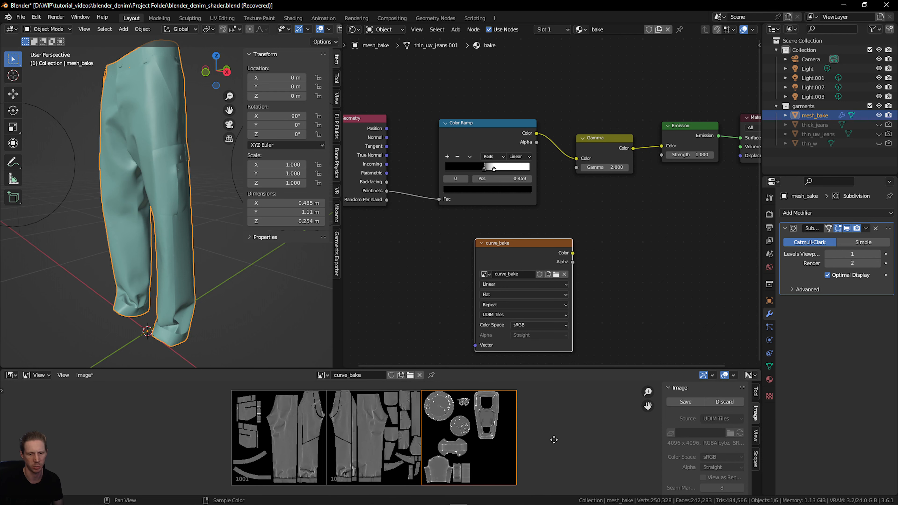
Save the baked image tiles as curve_bake.<UDIM>.png in the blender_mesh_maps folder, using 8-bit RGBA PNG format.
click(85, 375)
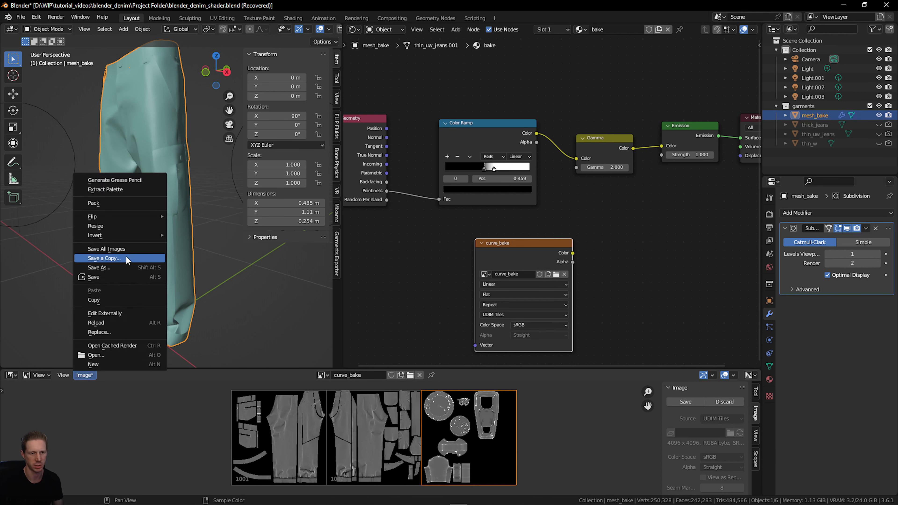
click(126, 267)
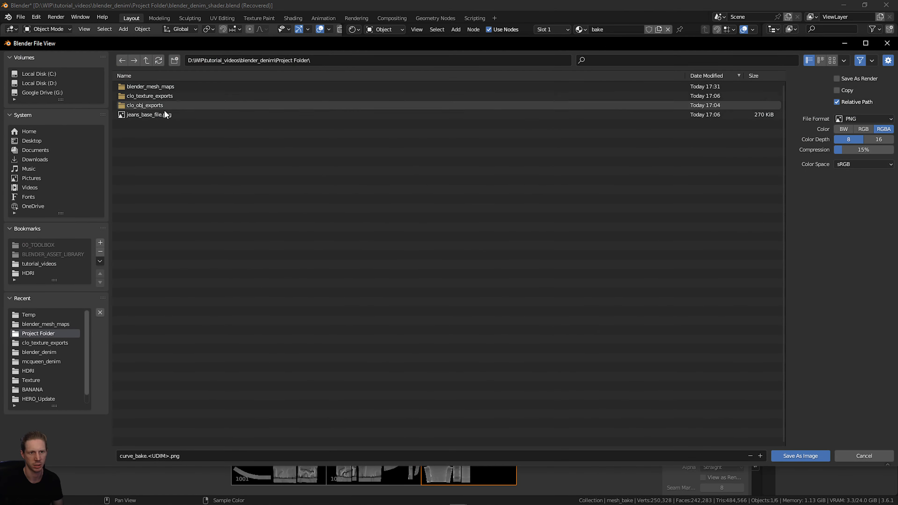
double_click(163, 86)
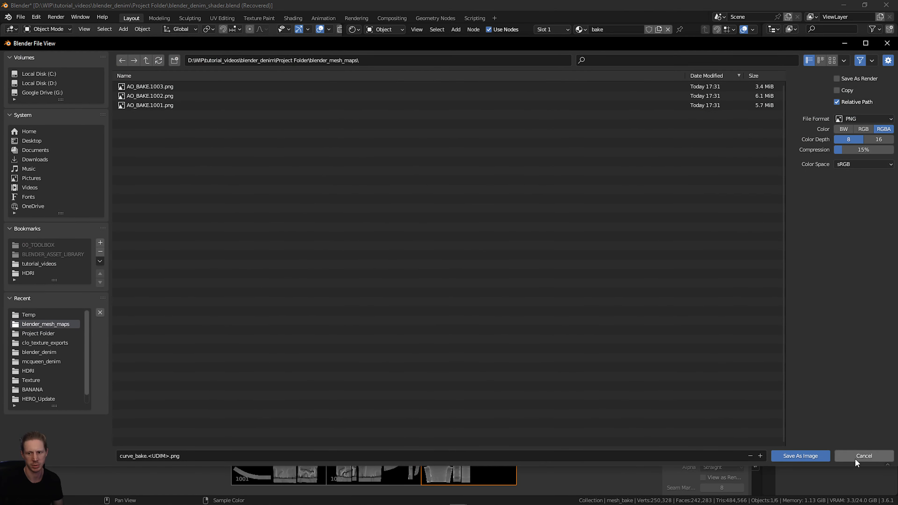
click(810, 455)
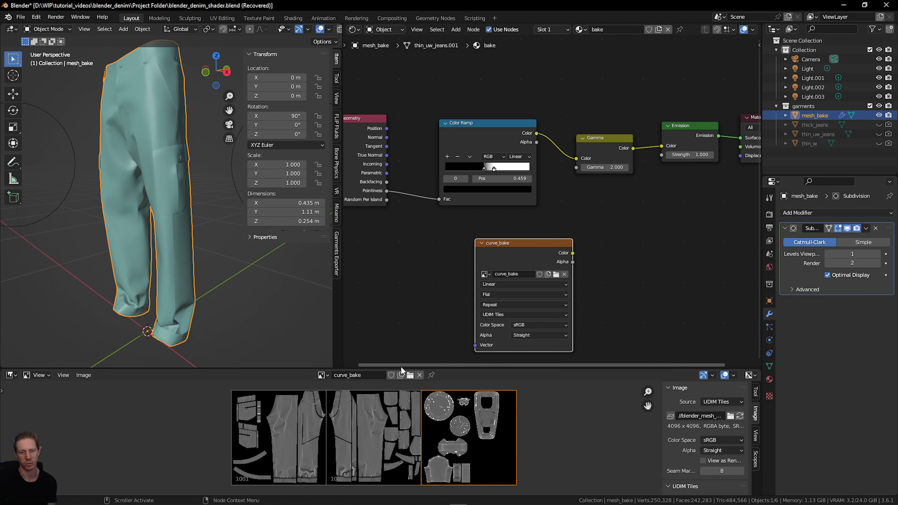
Select the thin_uw_jeans object and show the node tree of its Denim_FRONT_1764.001 material.
click(818, 134)
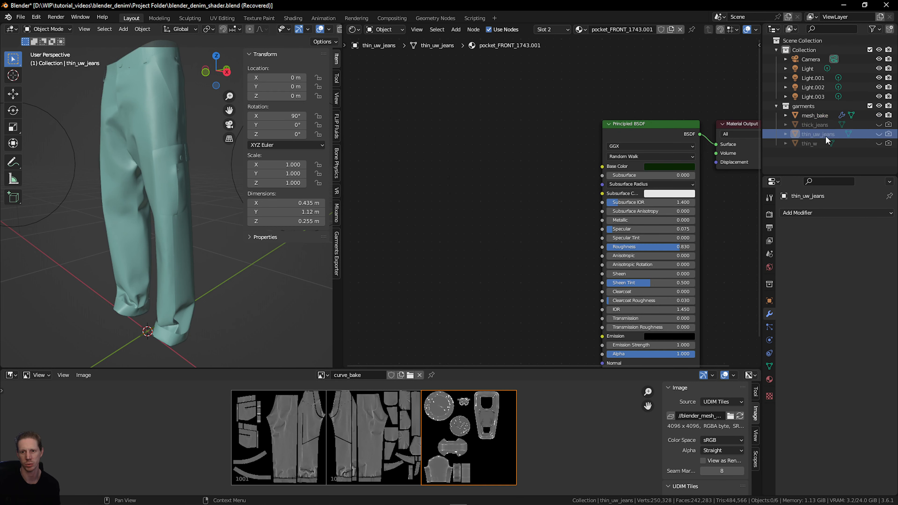
click(769, 379)
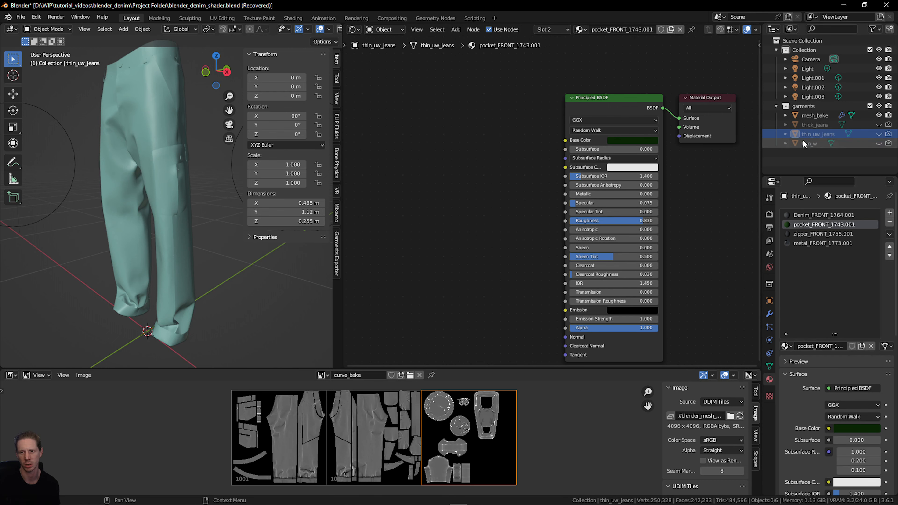
click(811, 214)
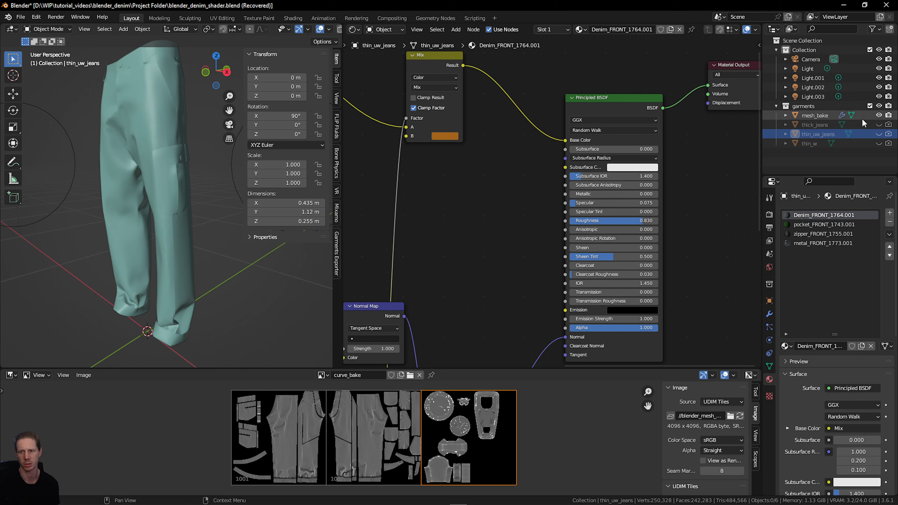
Hide the mesh_bake object and unhide thin_uw_jeans, keeping its whole denim node tree in view.
click(879, 115)
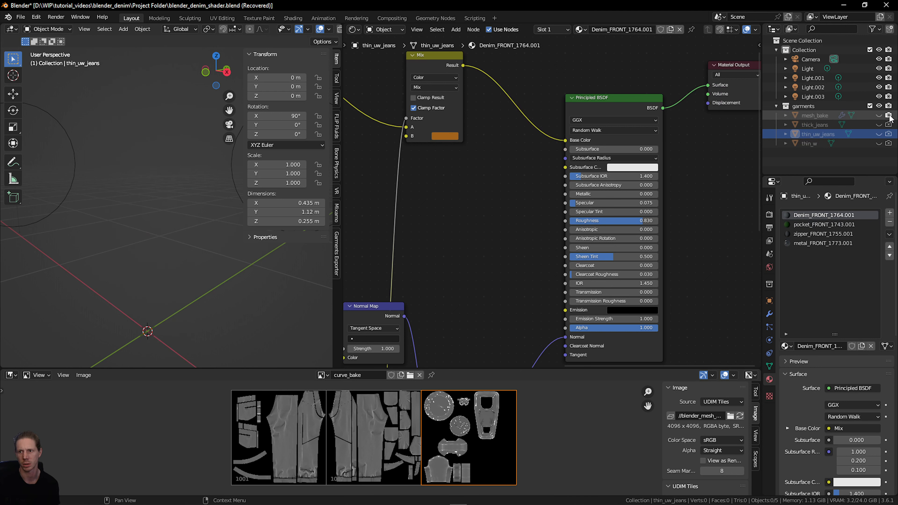
click(879, 134)
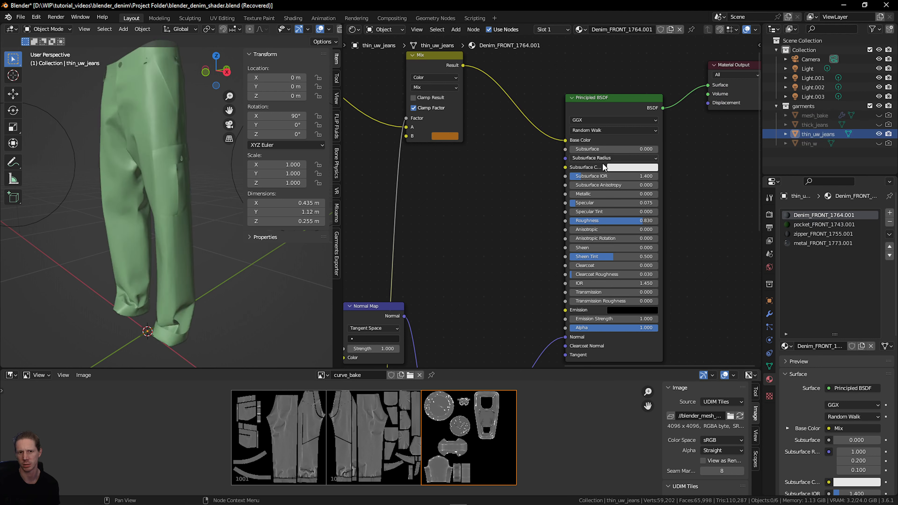
scroll(612, 233, down, 5)
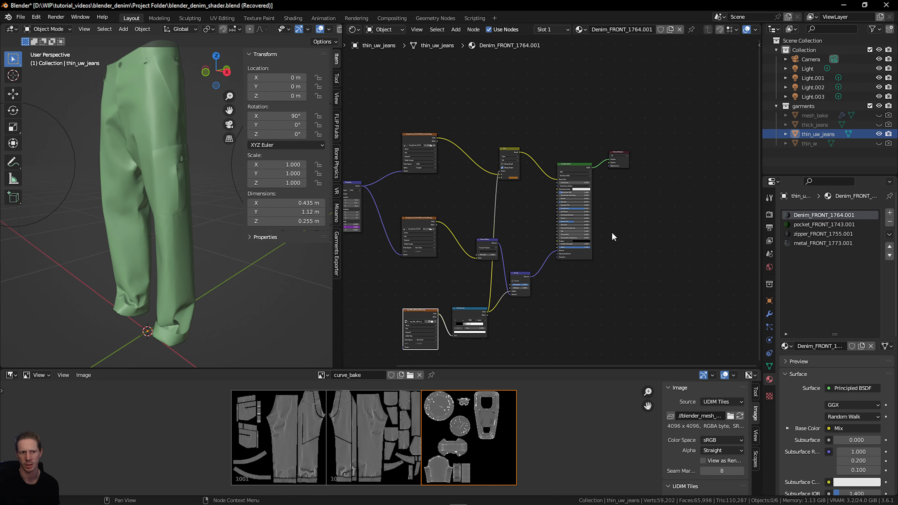
Display the jeans in Material Preview shading and examine the stitching and zipper on the leg.
scroll(311, 35, down, 3)
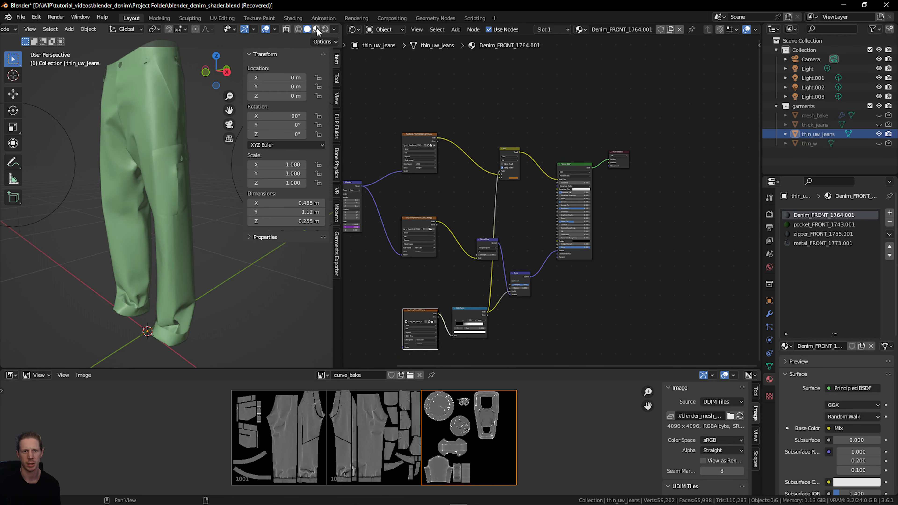
click(317, 30)
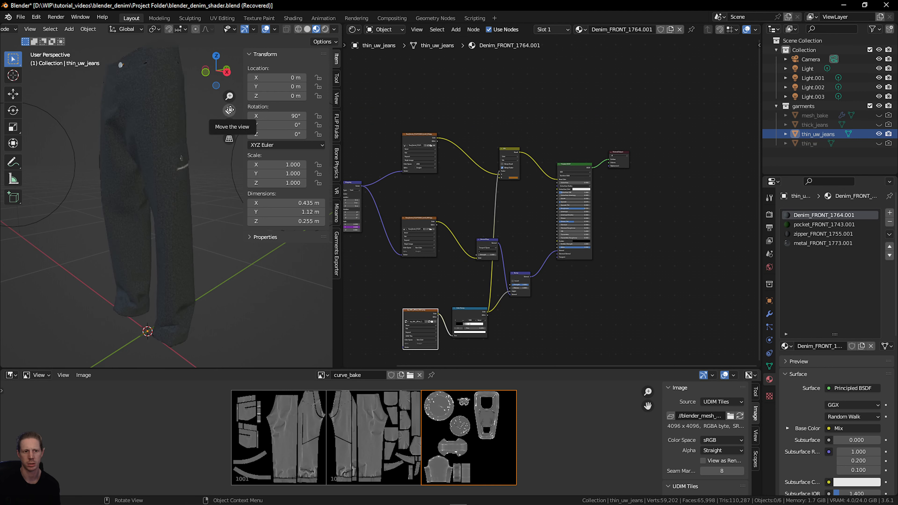
drag(229, 109, 232, 117)
mouse_move(217, 71)
mouse_down()
mouse_move(244, 72)
mouse_move(208, 73)
mouse_up()
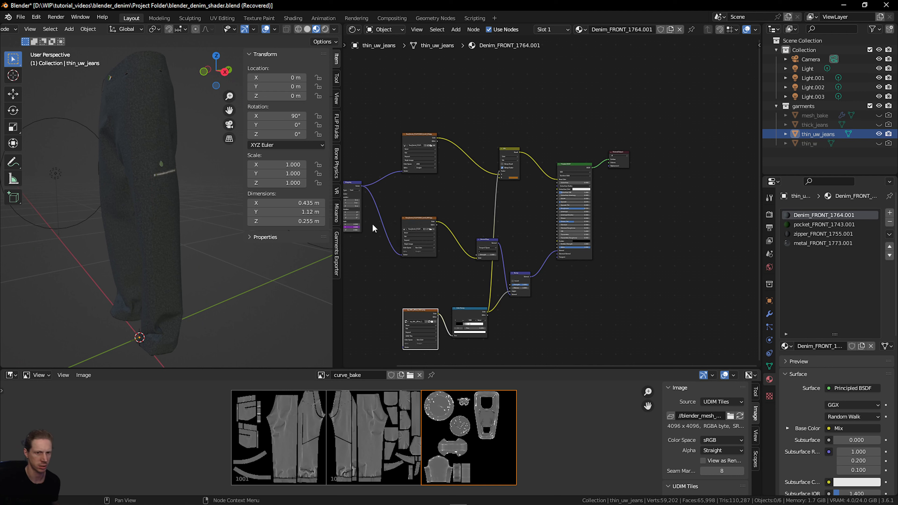
scroll(200, 210, up, 5)
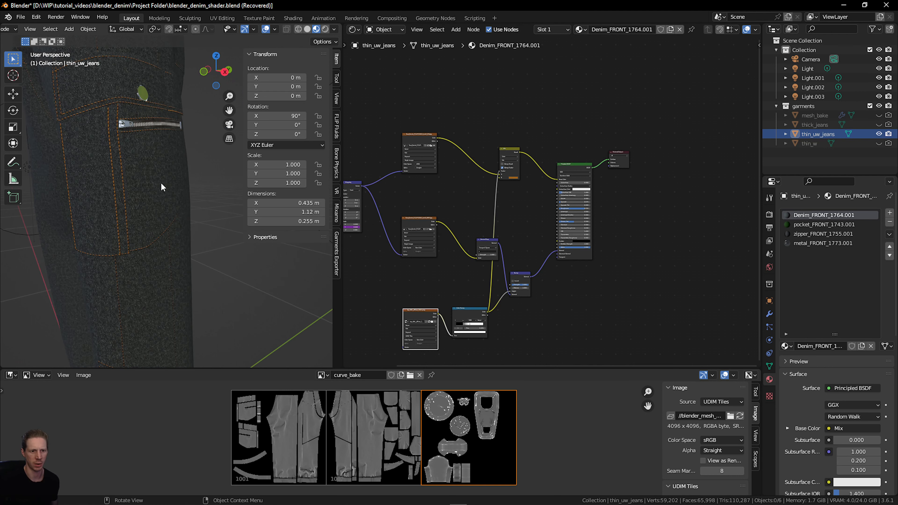
scroll(161, 183, down, 3)
drag(229, 111, 247, 233)
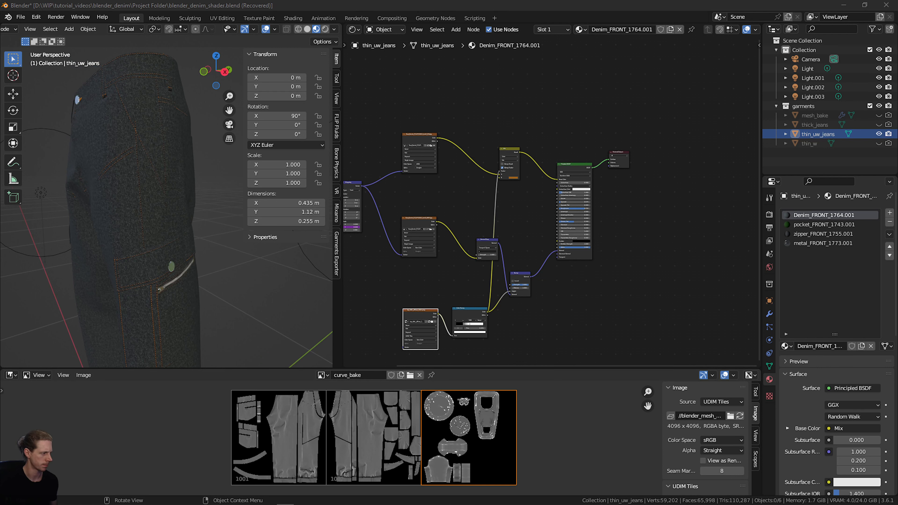
middle_drag(608, 257, 659, 243)
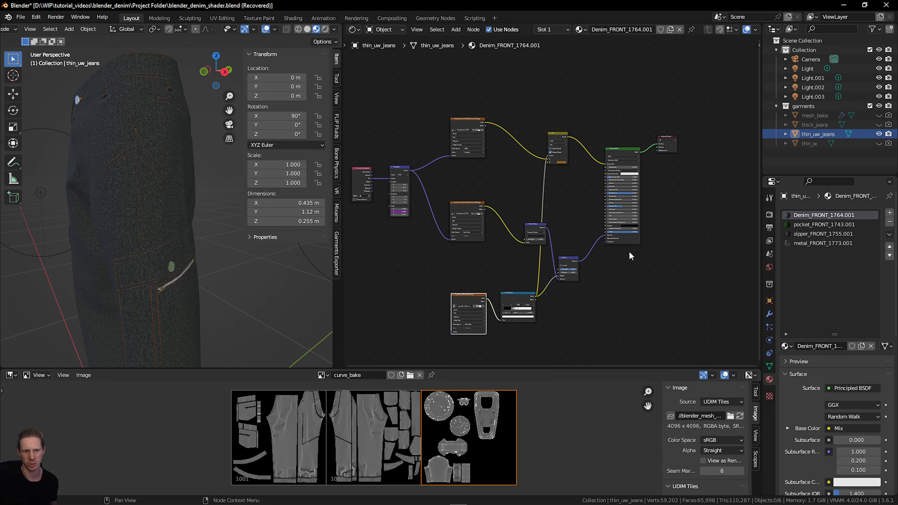
middle_drag(602, 248, 609, 217)
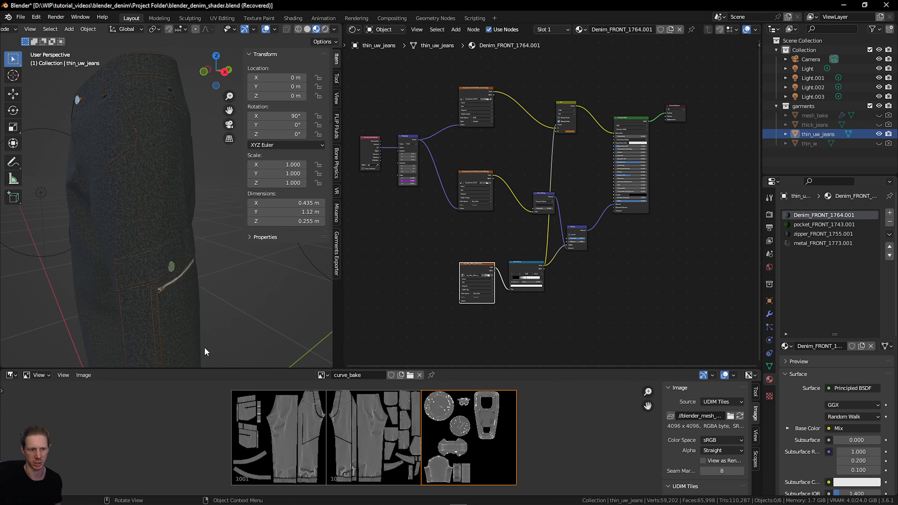
Turn the image editor area into a File Browser and select base_normal_1001.png in the clo_texture_exports folder.
click(8, 375)
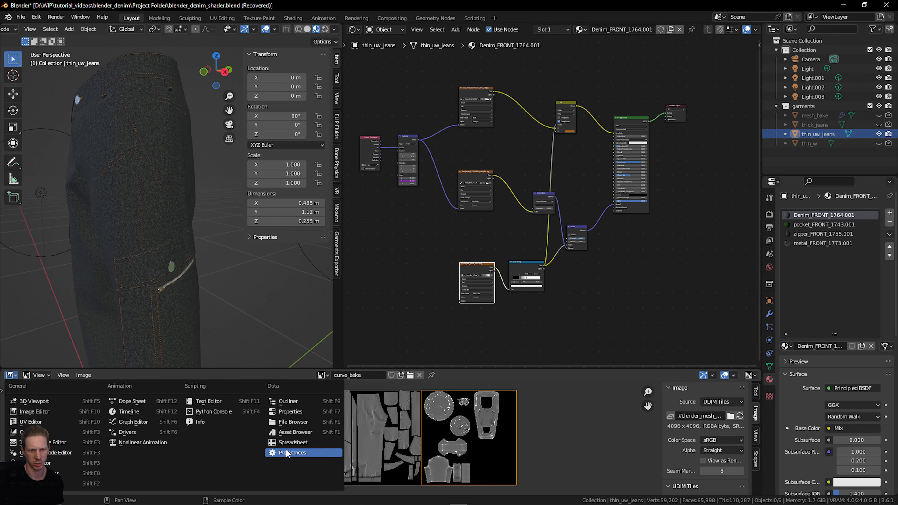
click(295, 421)
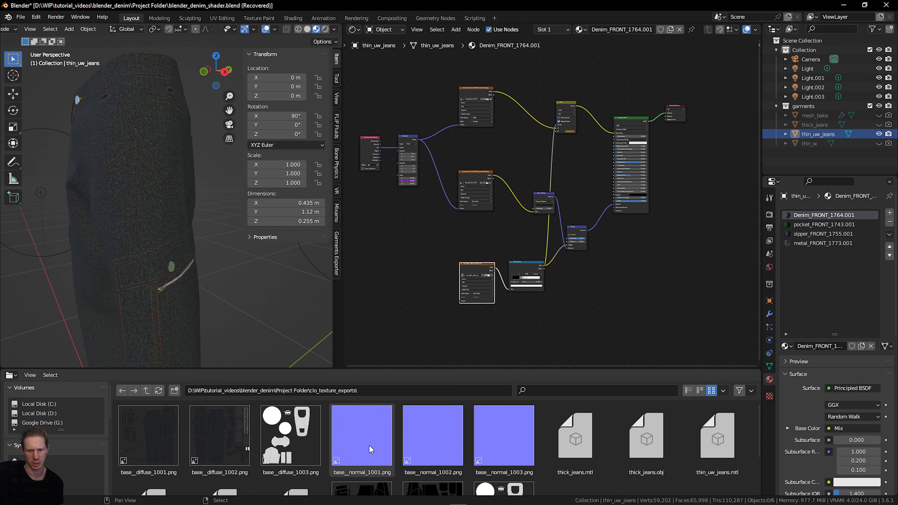
scroll(369, 449, down, 2)
scroll(370, 449, up, 2)
scroll(370, 448, up, 1)
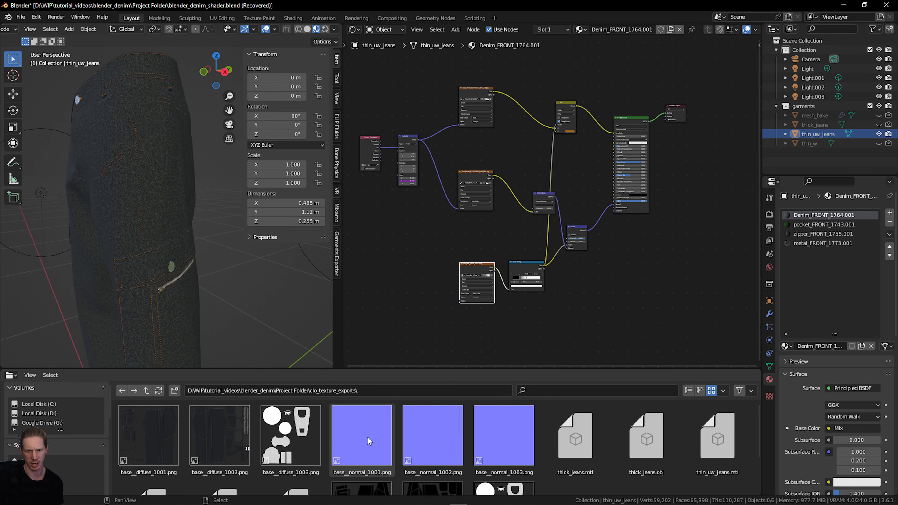
scroll(496, 330, up, 2)
scroll(497, 329, up, 2)
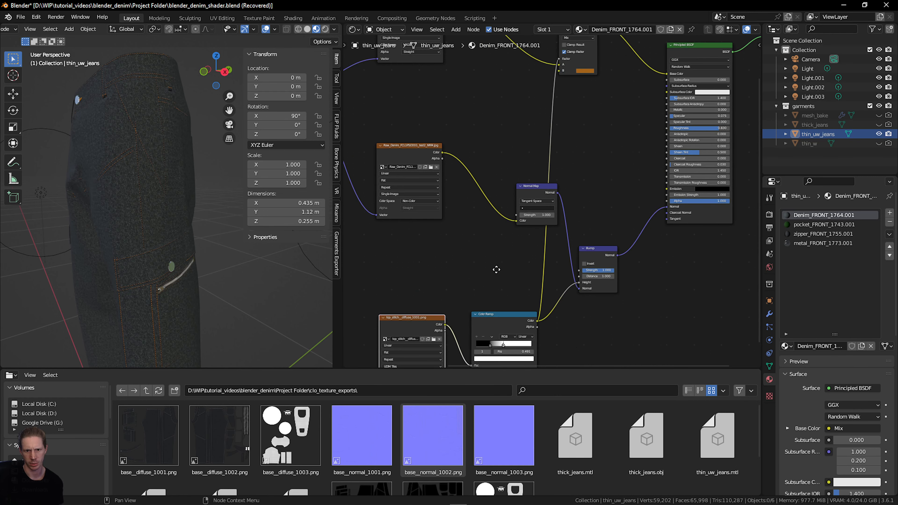
middle_drag(497, 268, 519, 165)
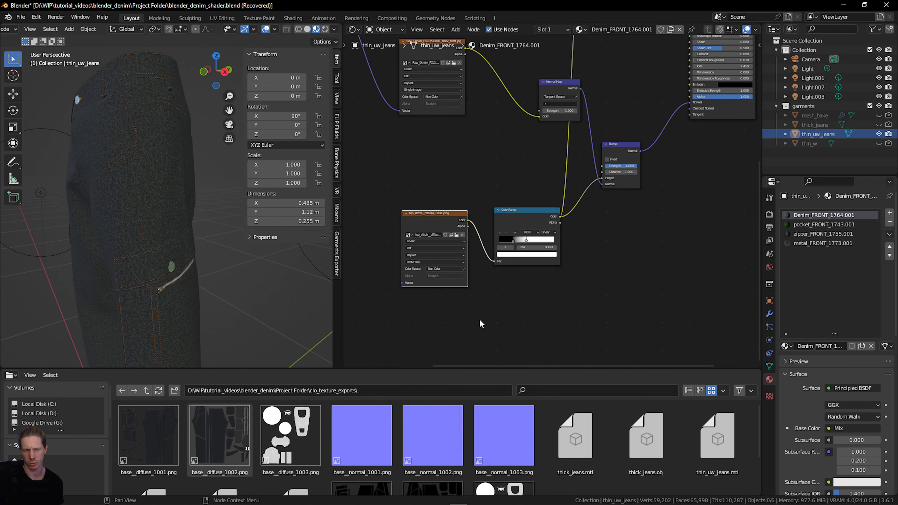
click(372, 422)
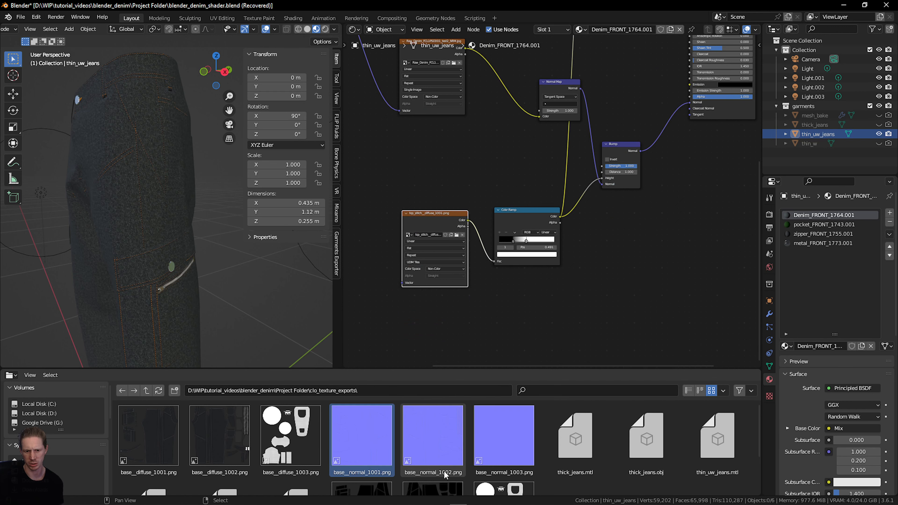
Examine the denim weave and the orange top stitching on the jeans up close.
scroll(509, 276, down, 3)
middle_drag(611, 101, 606, 178)
scroll(184, 233, up, 7)
scroll(177, 239, down, 2)
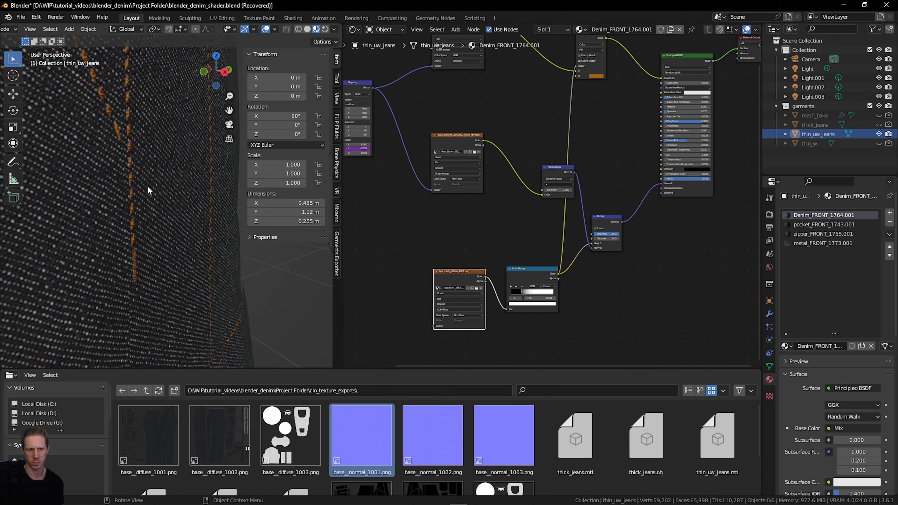
scroll(79, 180, down, 3)
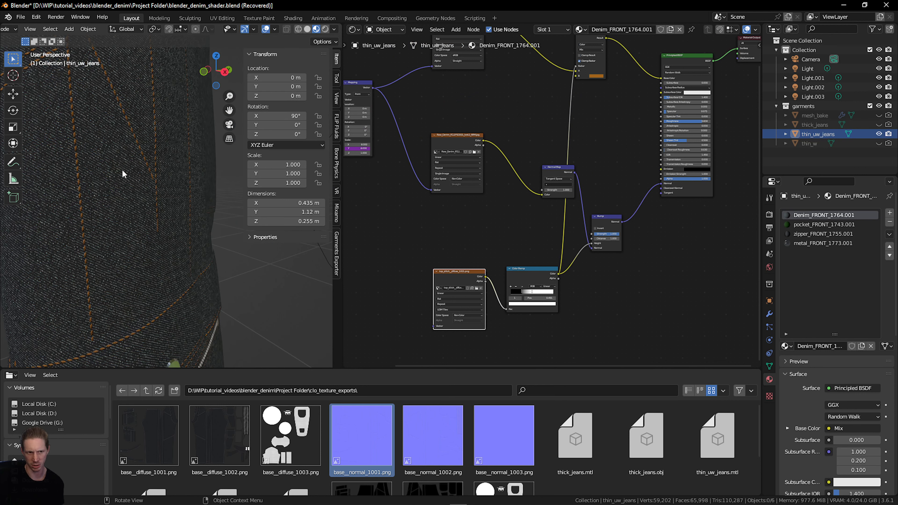
scroll(125, 199, up, 4)
scroll(124, 182, down, 4)
Shift the Normal Map node closer to its denim texture and reposition the Bump node slightly.
drag(601, 247, 601, 240)
drag(553, 174, 520, 181)
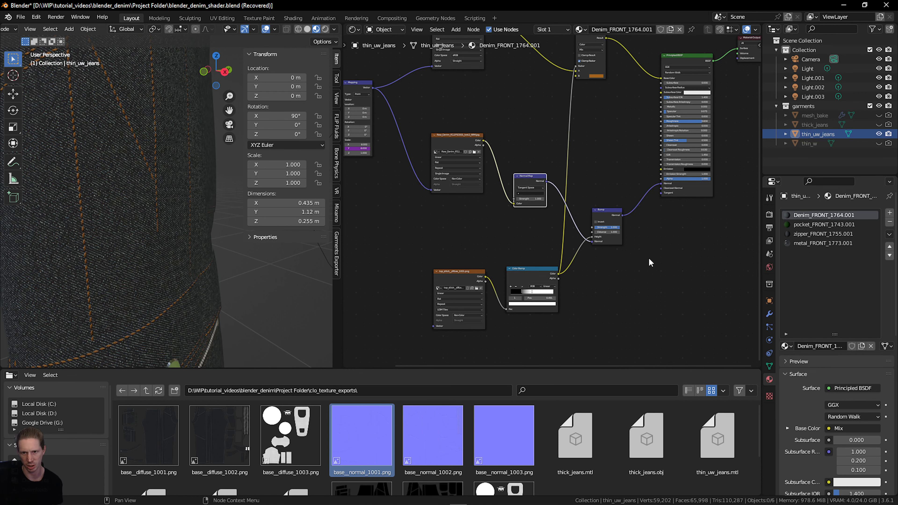
scroll(649, 259, down, 1)
middle_drag(650, 258, 650, 268)
drag(612, 226, 614, 228)
scroll(597, 208, down, 2)
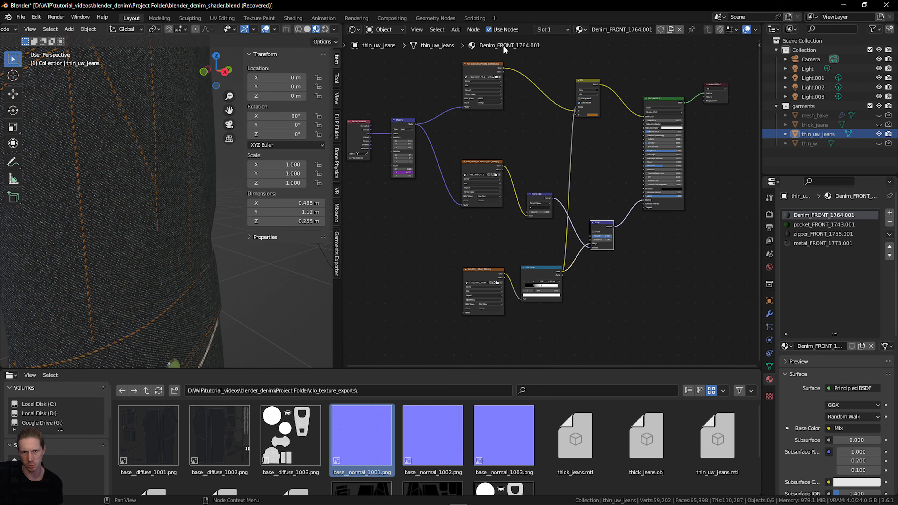
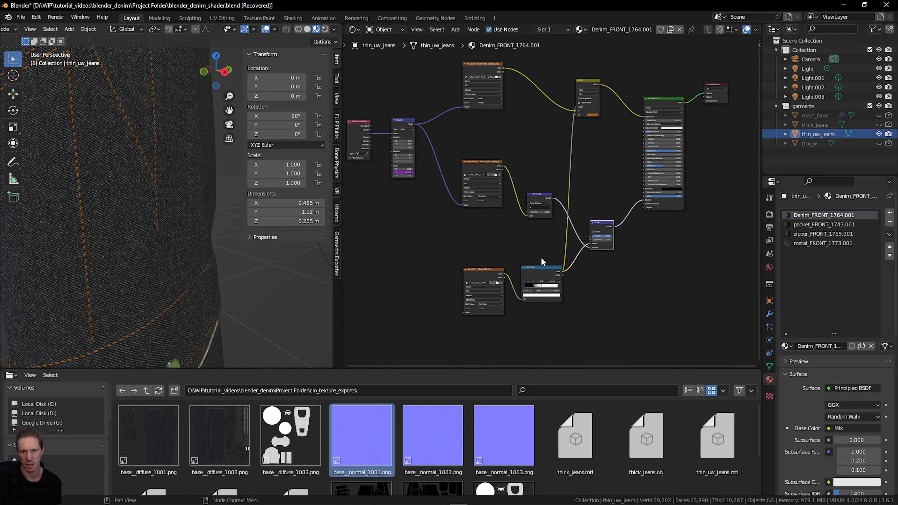
Move the denim colour texture and Mix node up, and place the top-stitch texture and Color Ramp directly beneath them.
middle_drag(580, 291, 576, 350)
drag(472, 124, 473, 73)
drag(585, 144, 569, 75)
click(524, 335)
shift+click(494, 338)
drag(545, 333, 541, 131)
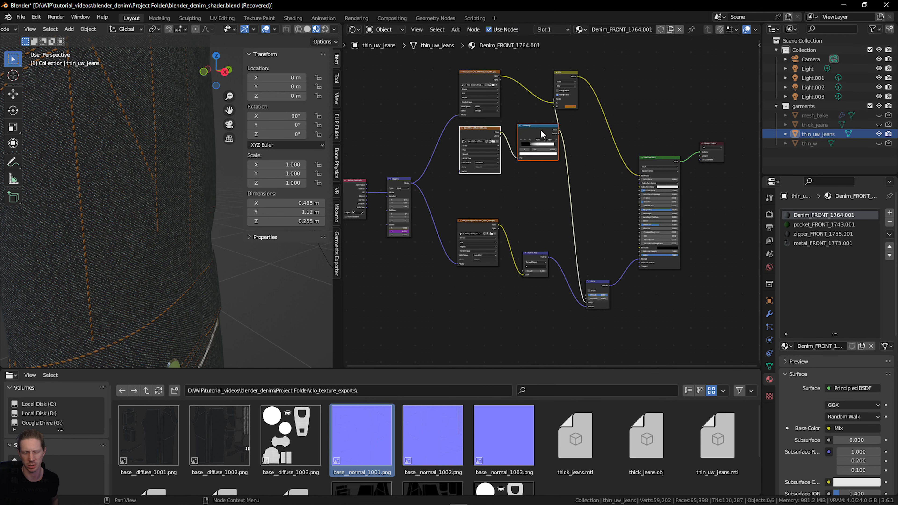
Line up the top-stitch texture under the denim colour texture and move all four base colour nodes further up together.
middle_drag(561, 188, 572, 284)
scroll(569, 280, up, 11)
drag(438, 267, 440, 263)
click(393, 133)
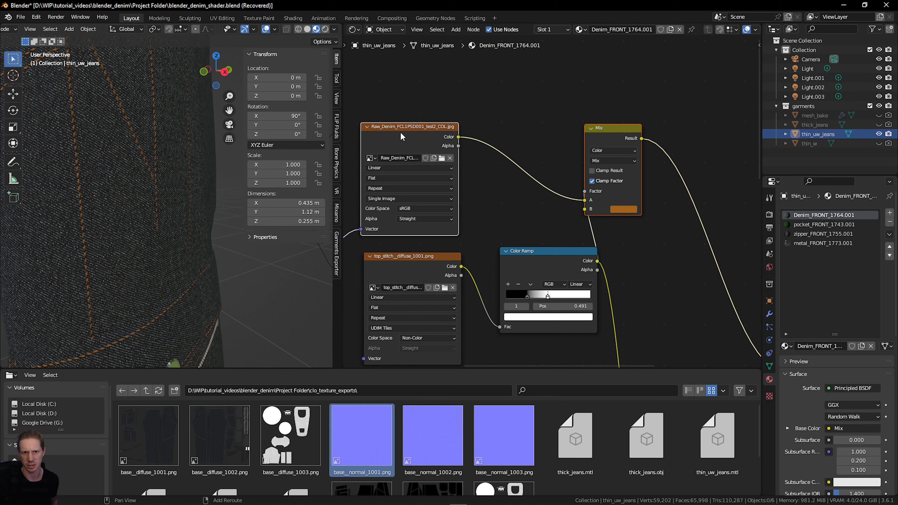
scroll(536, 168, down, 4)
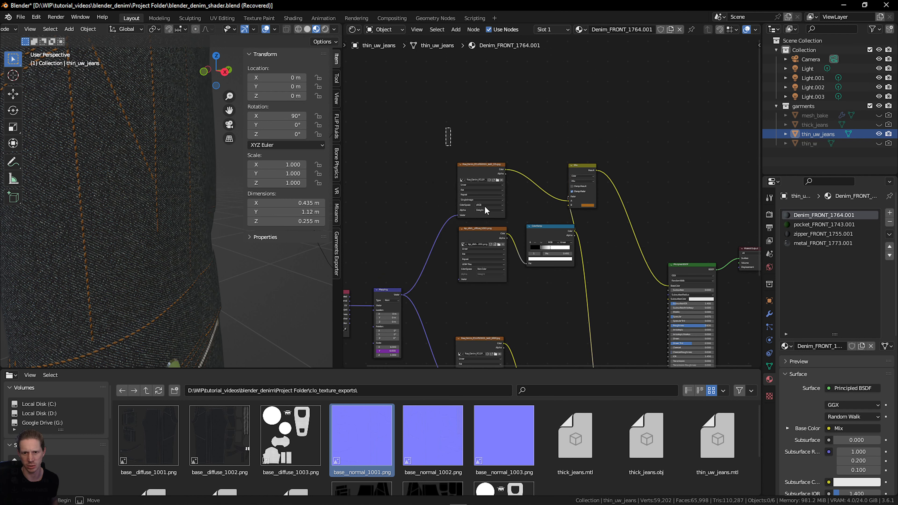
drag(445, 128, 622, 300)
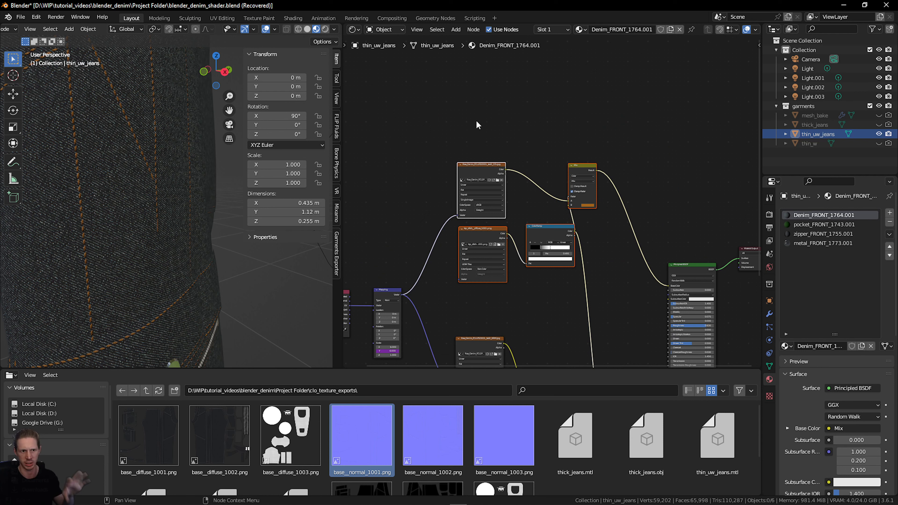
drag(470, 122, 616, 309)
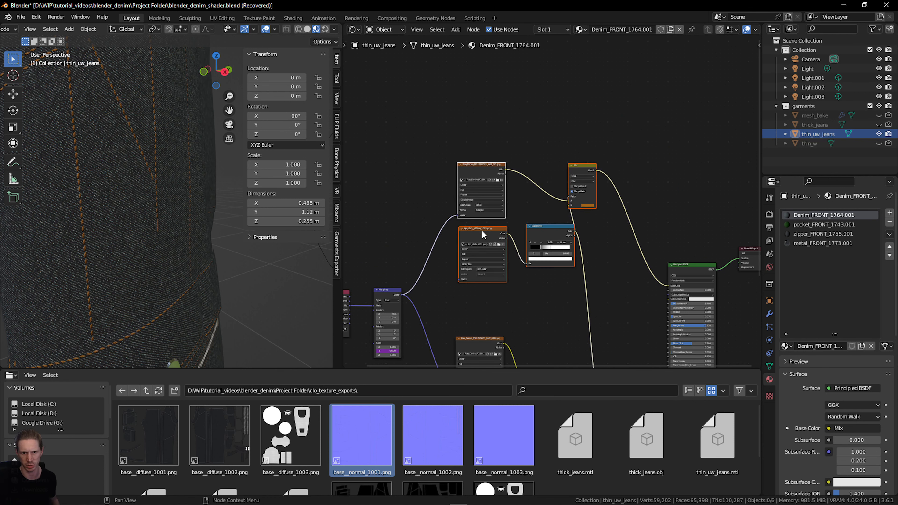
drag(482, 231, 484, 208)
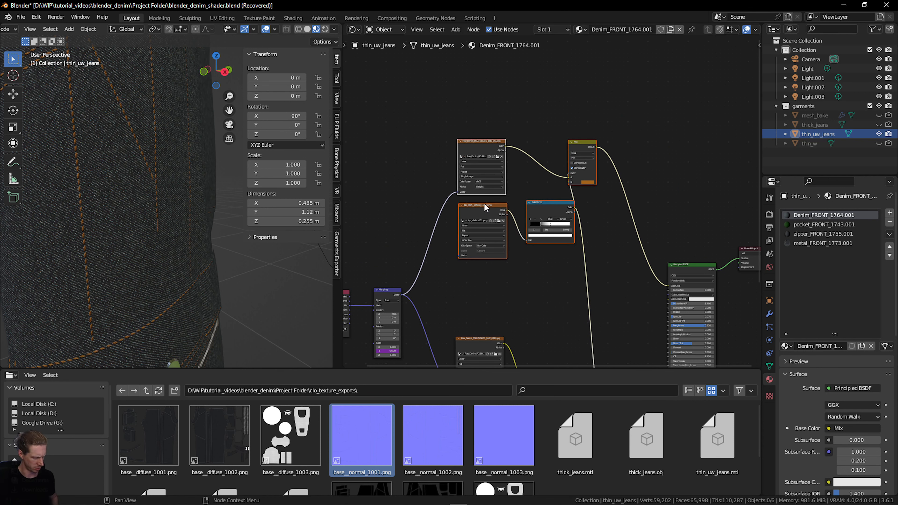
Join the denim colour texture, top-stitch texture, Color Ramp and Mix nodes in a frame and reposition the frame.
drag(443, 110, 614, 289)
key(ctrl+j)
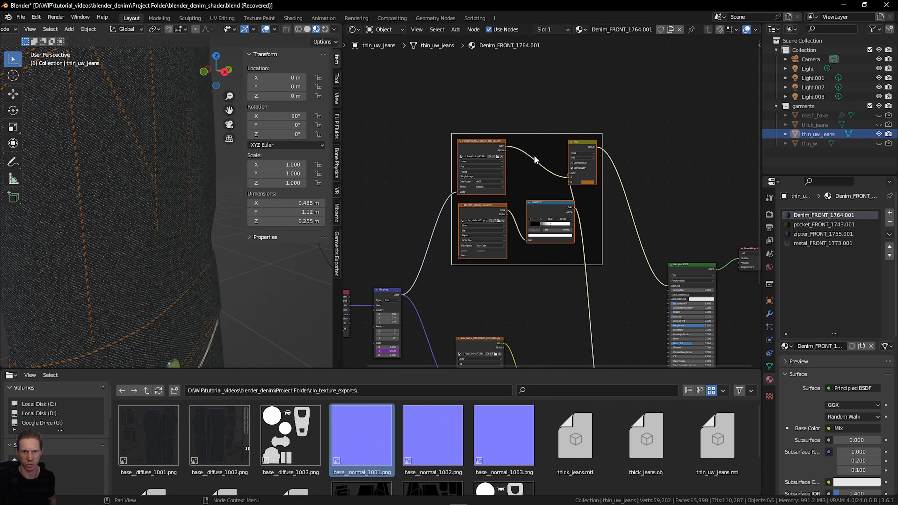
mouse_move(529, 136)
mouse_down()
mouse_move(490, 100)
mouse_move(468, 124)
mouse_move(520, 128)
mouse_up()
Name the new frame BASE COLOUR and copy that name into its label.
key(n)
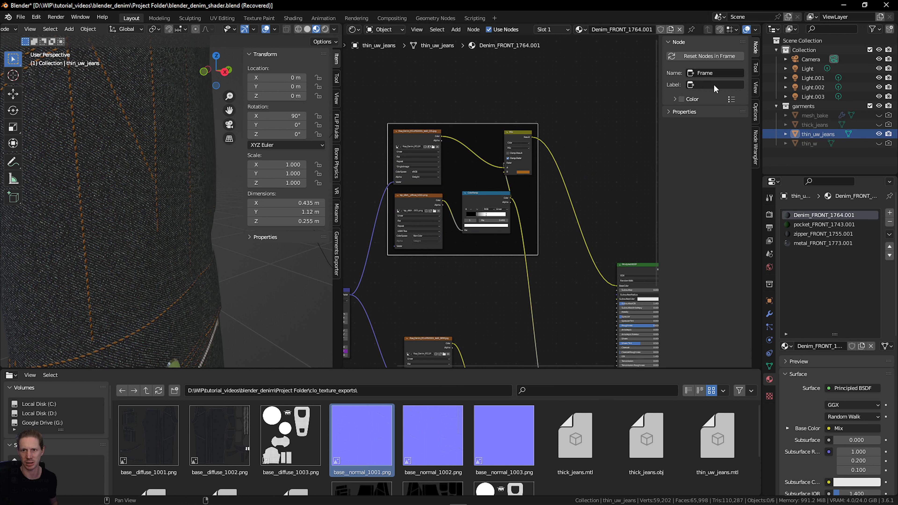
click(716, 73)
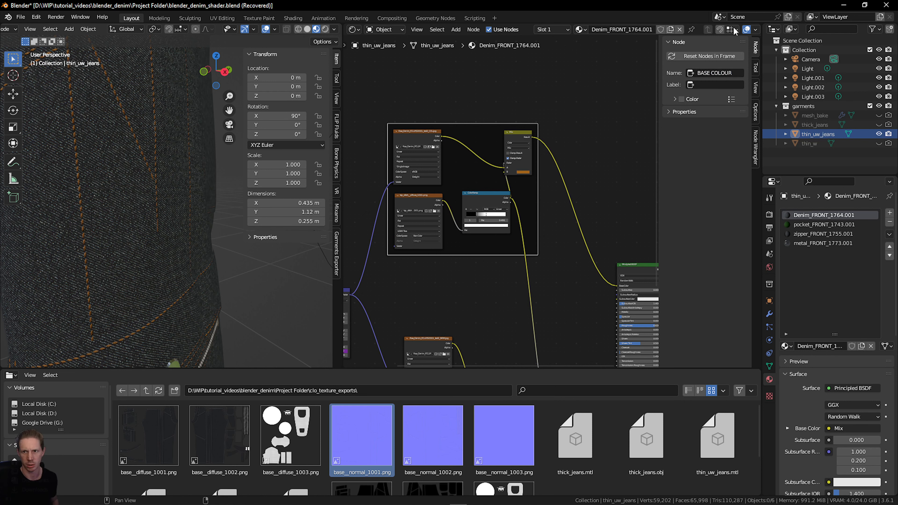
click(718, 73)
key(ctrl+a)
key(ctrl+c)
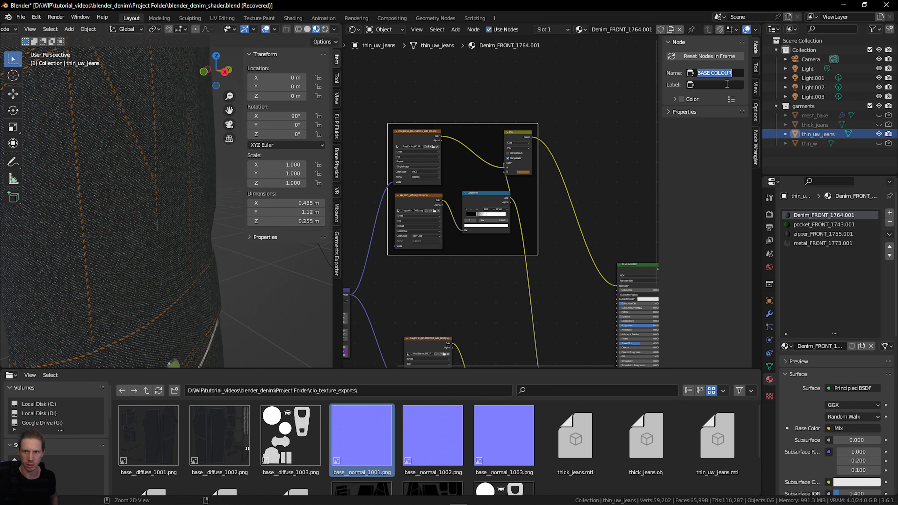
click(725, 86)
key(ctrl+v)
Move the BASE COLOUR frame slightly upward in the node tree.
scroll(479, 155, up, 4)
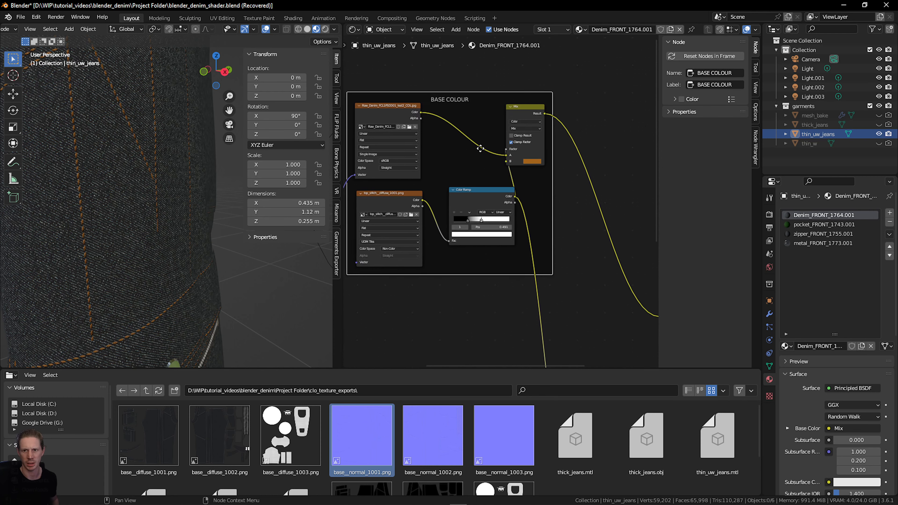
middle_drag(480, 149, 521, 155)
scroll(520, 107, up, 2)
middle_drag(516, 89, 533, 106)
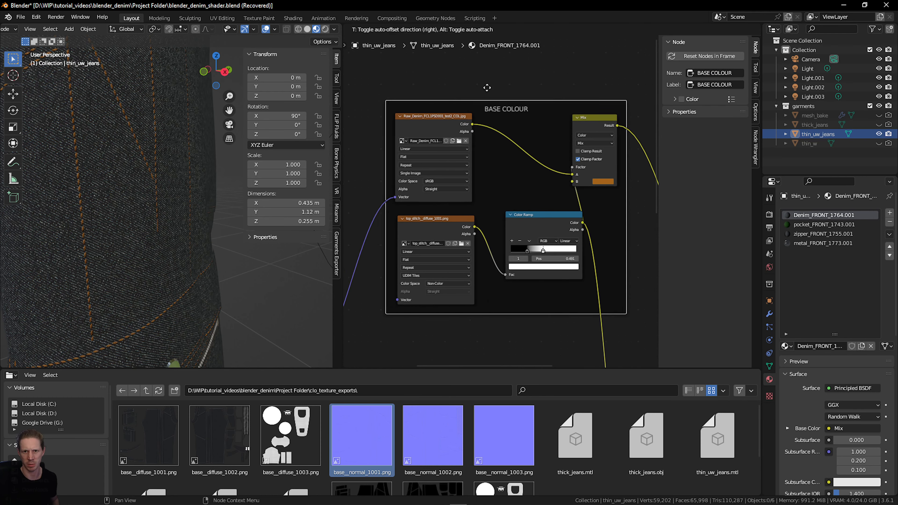
scroll(510, 131, down, 2)
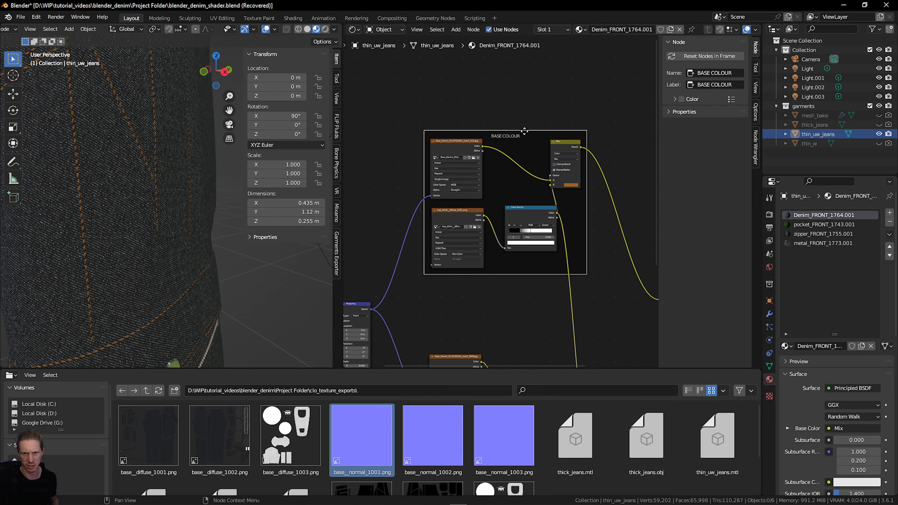
drag(523, 131, 523, 120)
Join the denim normal texture, Normal Map and Bump nodes in a frame and shift the frame down and to the left.
scroll(517, 174, down, 7)
middle_drag(523, 235, 522, 112)
scroll(515, 202, up, 1)
scroll(488, 187, up, 2)
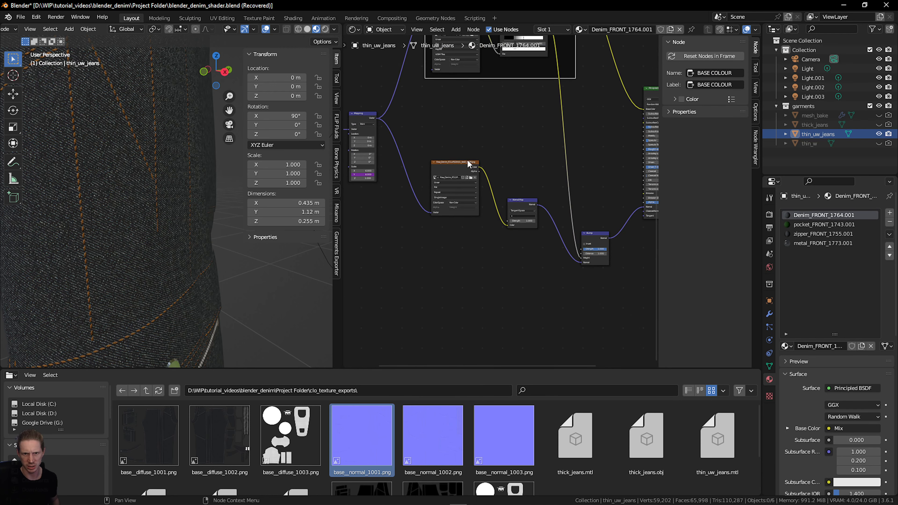
drag(426, 141, 612, 303)
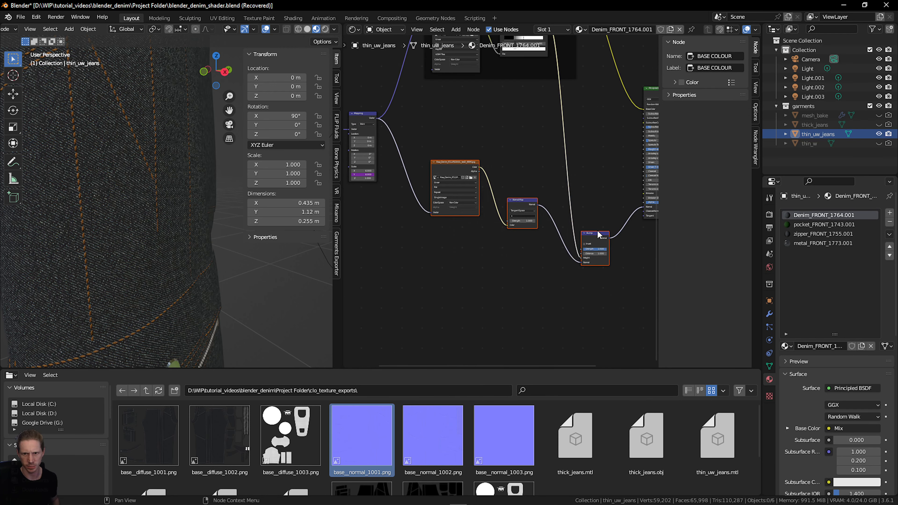
key(ctrl+j)
drag(593, 234, 577, 256)
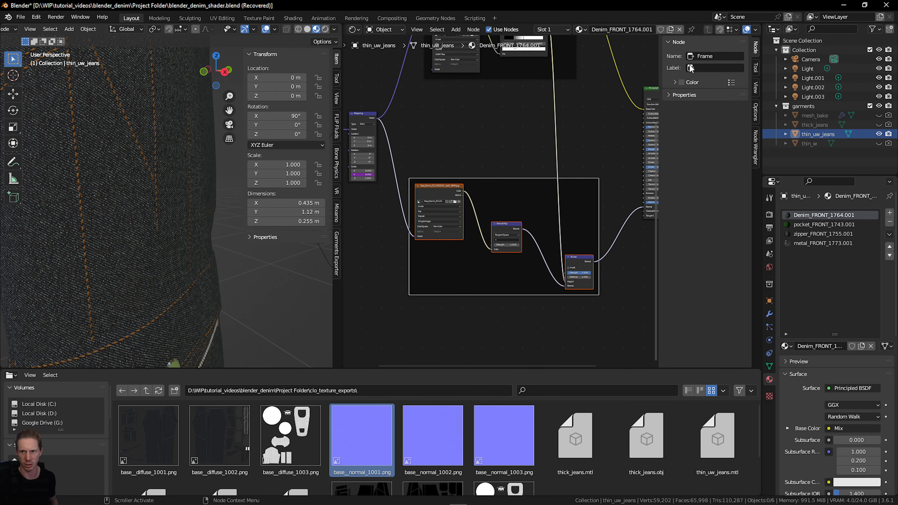
Label the new frame BUMP + NORMAL and move it lower in the node tree.
click(709, 67)
text(BUMP)
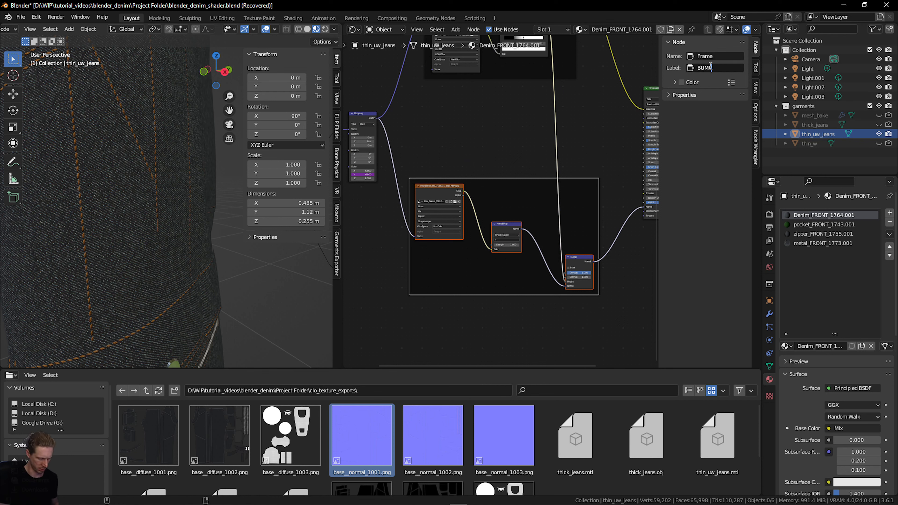
text( + NORMAL)
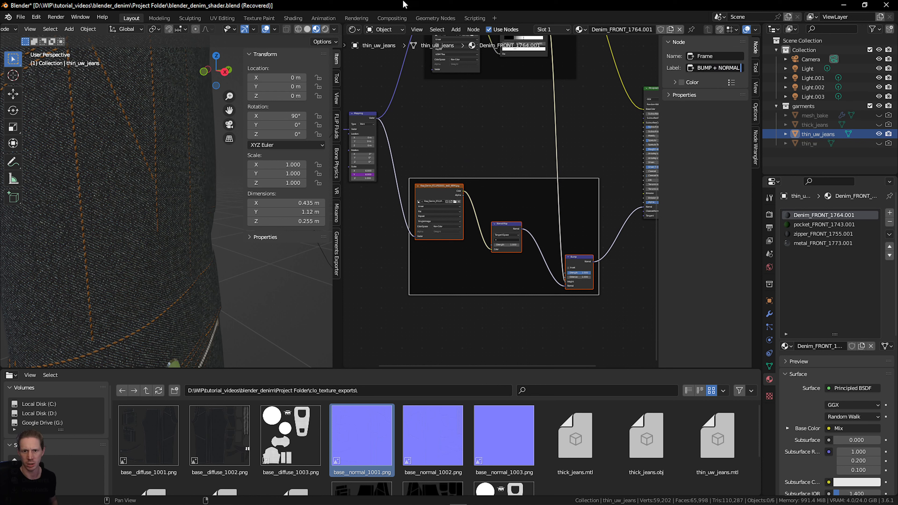
key(Return)
drag(512, 180, 521, 210)
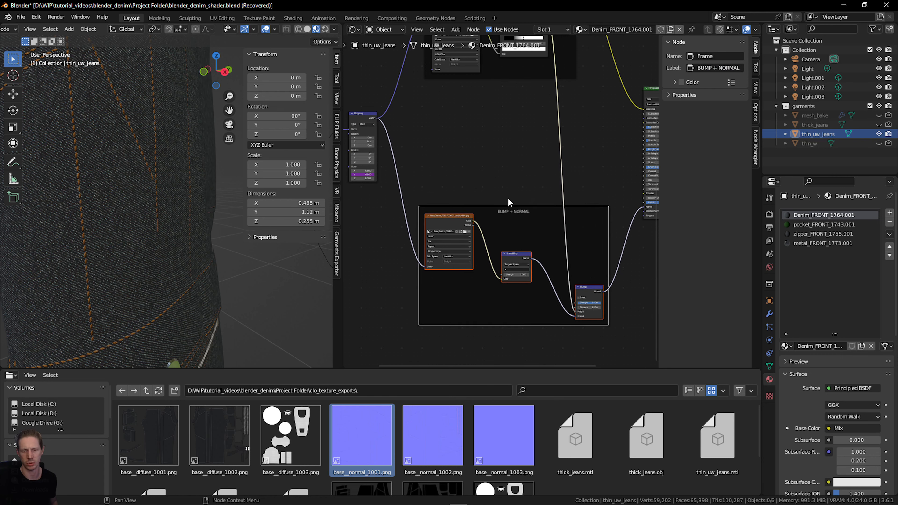
Move the Texture Coordinate and Mapping nodes together up beside the denim colour texture in the BASE COLOUR frame.
scroll(508, 200, down, 4)
middle_drag(490, 175, 549, 233)
drag(408, 164, 475, 270)
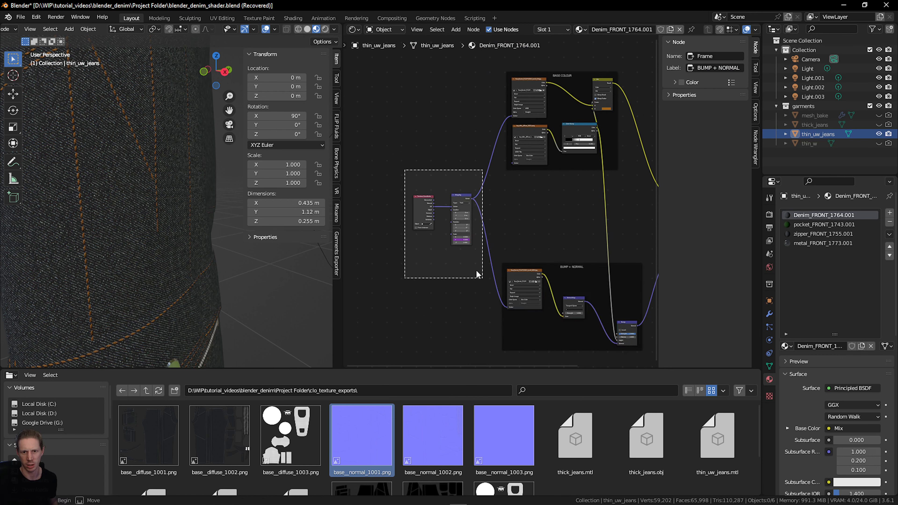
drag(459, 194, 422, 134)
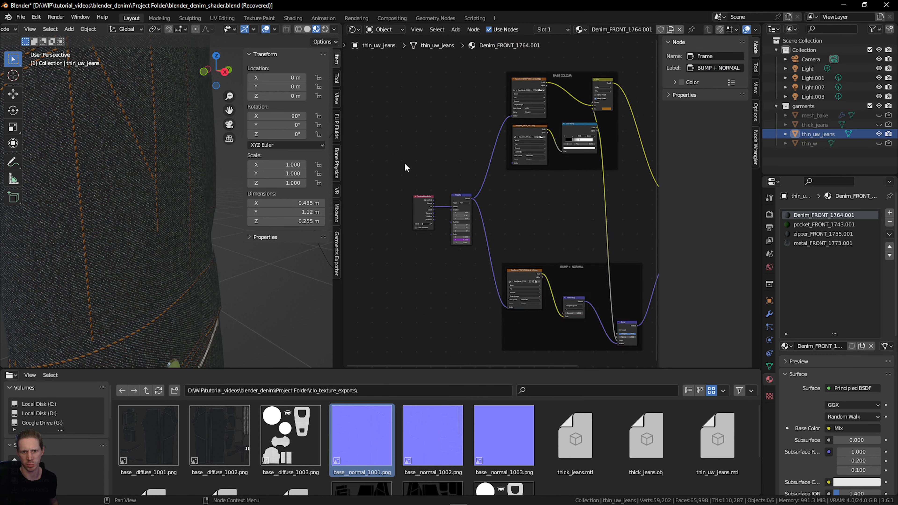
drag(403, 172, 482, 266)
drag(460, 193, 414, 120)
click(463, 197)
shift+click(425, 206)
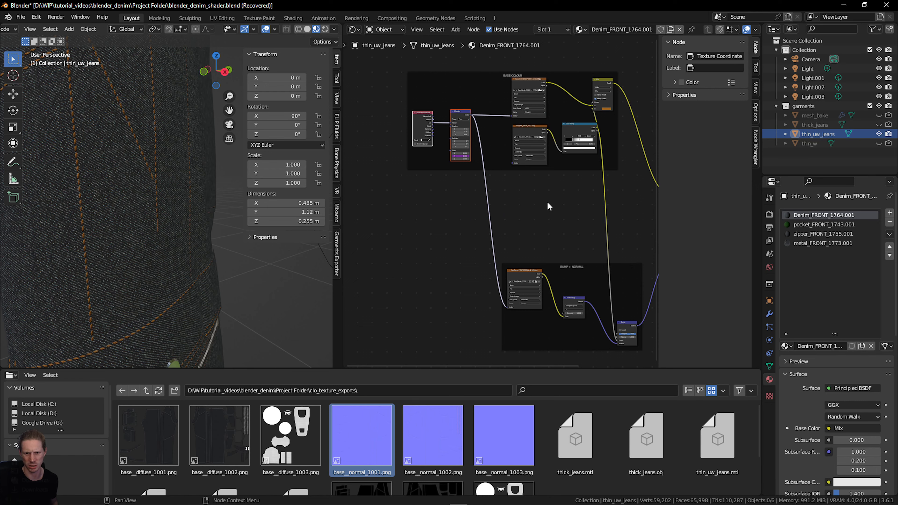
Add base__normal_1001.png from the exported textures as an image texture node below the denim normal texture.
middle_drag(547, 203, 502, 178)
scroll(524, 248, down, 2)
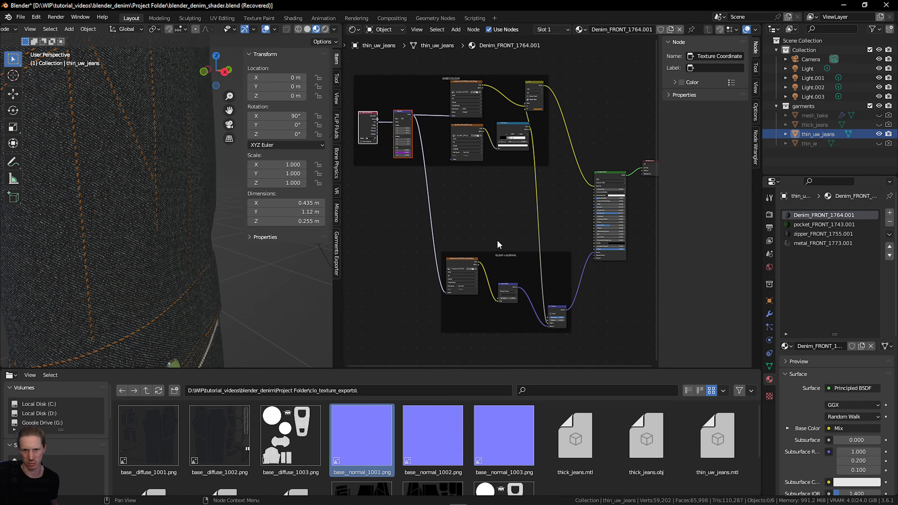
middle_drag(497, 241, 497, 223)
scroll(498, 226, up, 4)
middle_drag(567, 331, 520, 243)
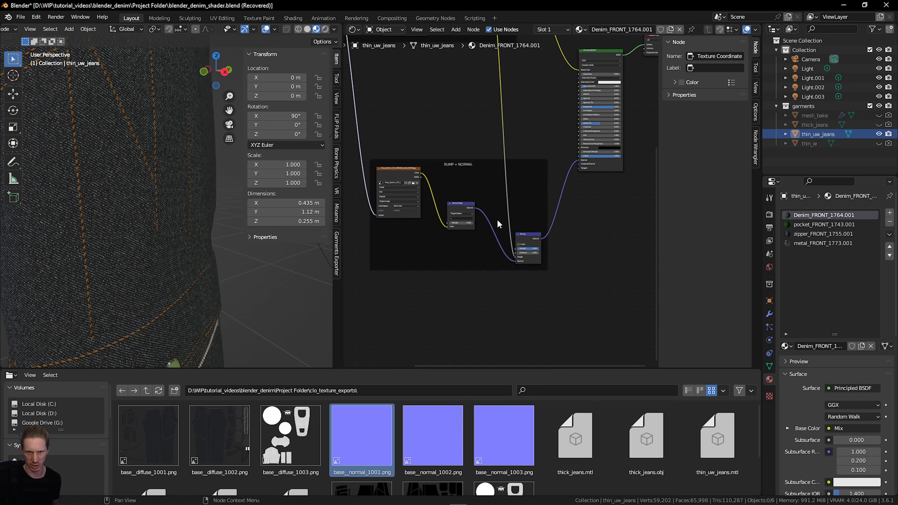
scroll(490, 209, up, 2)
middle_drag(489, 208, 554, 216)
scroll(549, 210, up, 3)
scroll(549, 210, down, 2)
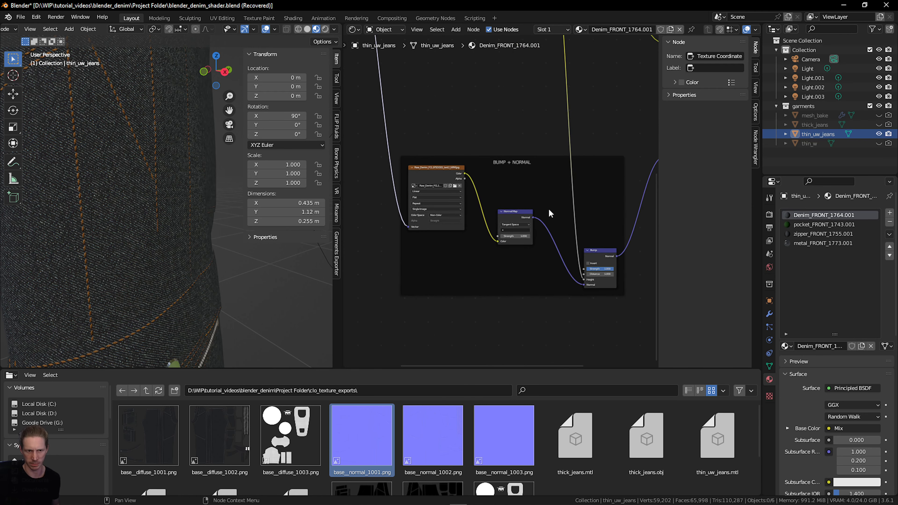
scroll(549, 210, down, 1)
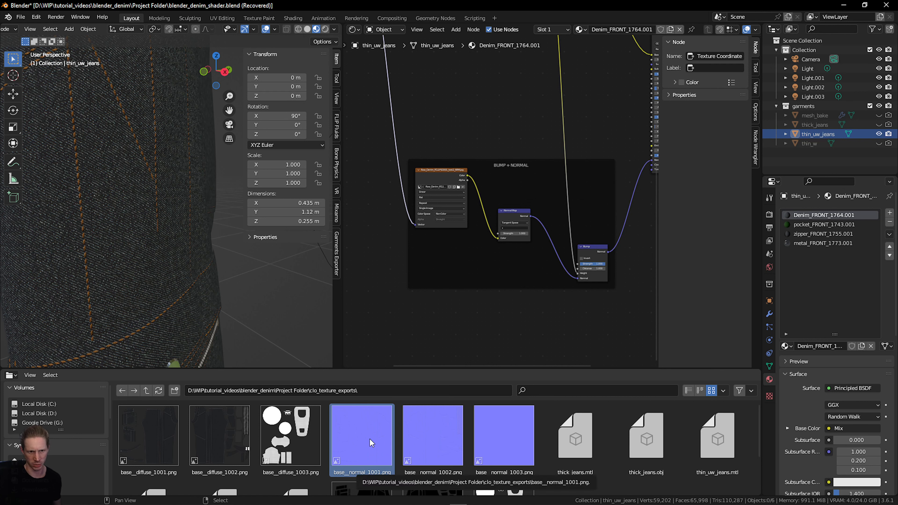
drag(364, 440, 447, 255)
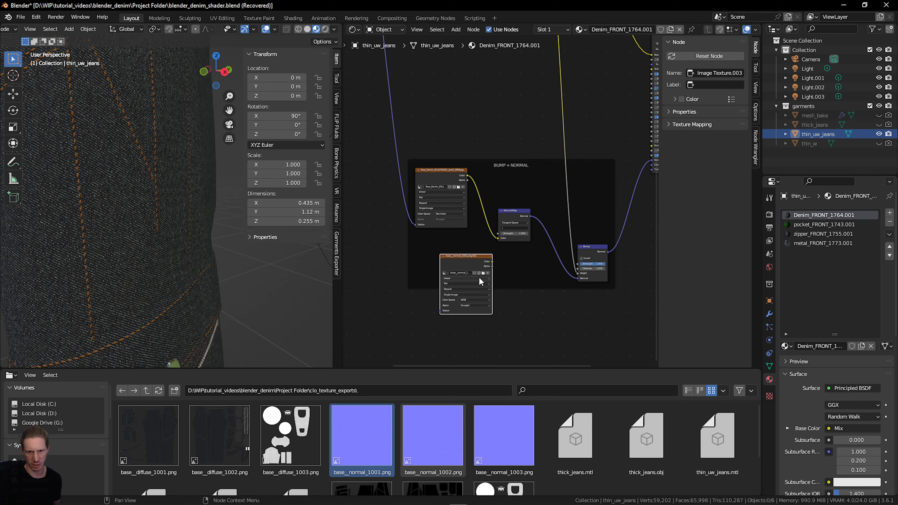
Set the base normal texture's source to UDIM Tiles and open its colour space options.
scroll(453, 292, up, 5)
click(470, 267)
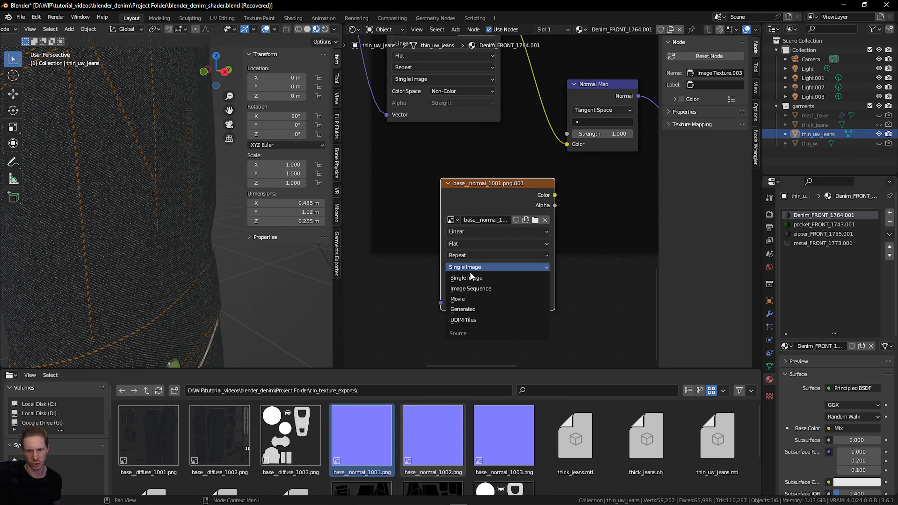
click(463, 319)
click(499, 279)
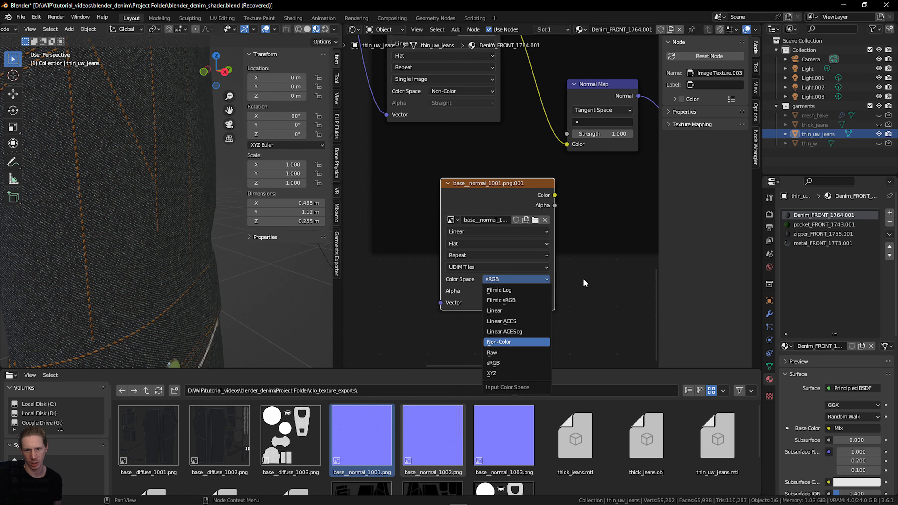
Position the base normal texture node inside the BUMP + NORMAL frame, beneath the denim normal texture.
scroll(566, 293, down, 4)
middle_drag(554, 294, 482, 305)
drag(436, 211, 456, 222)
middle_drag(472, 252, 458, 244)
scroll(205, 167, down, 8)
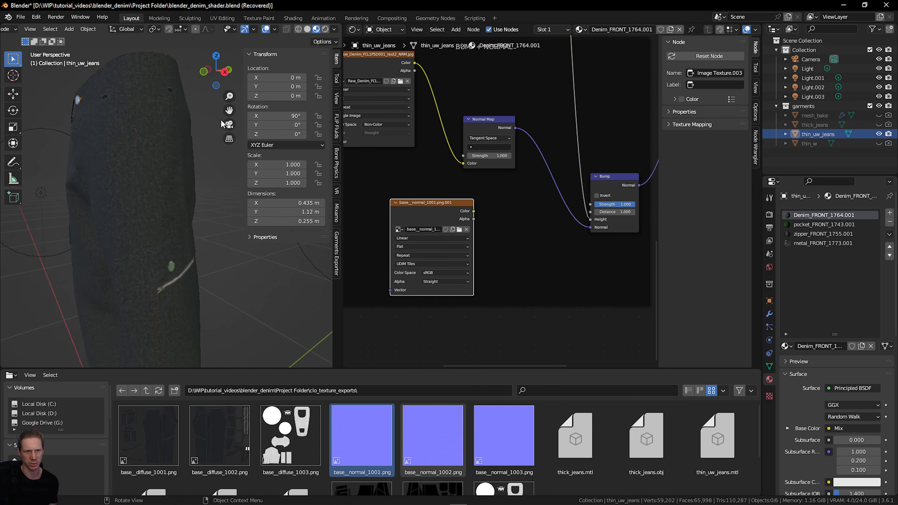
scroll(205, 148, up, 6)
middle_drag(514, 325, 584, 338)
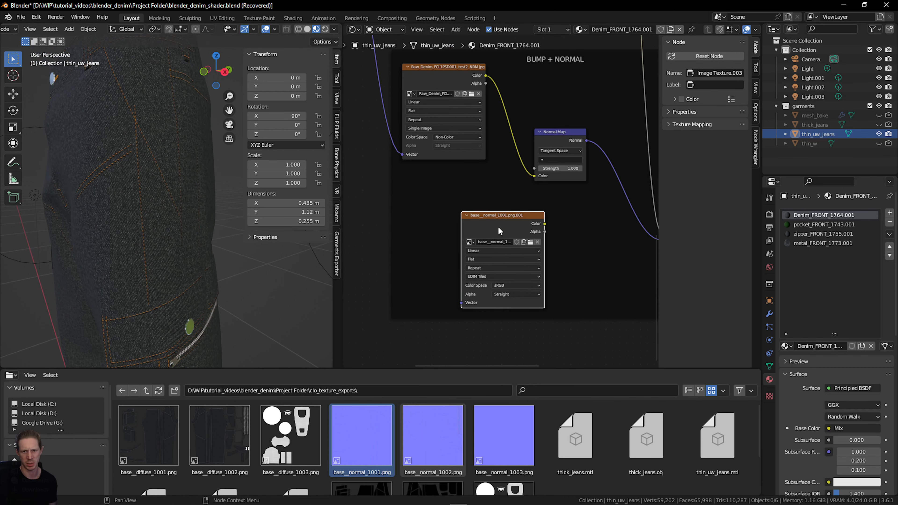
drag(477, 217, 433, 221)
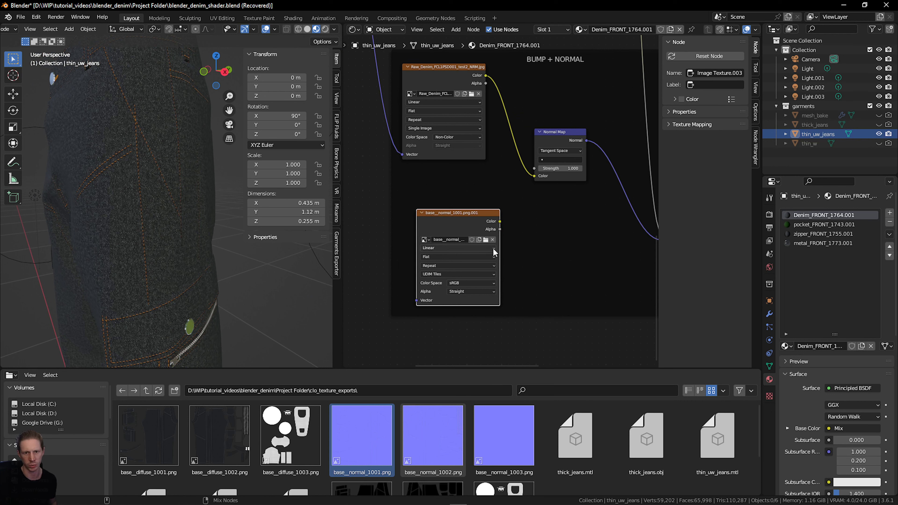
Preview the base normal texture directly on the jeans and examine its seams and stitching.
ctrl+shift+click(489, 220)
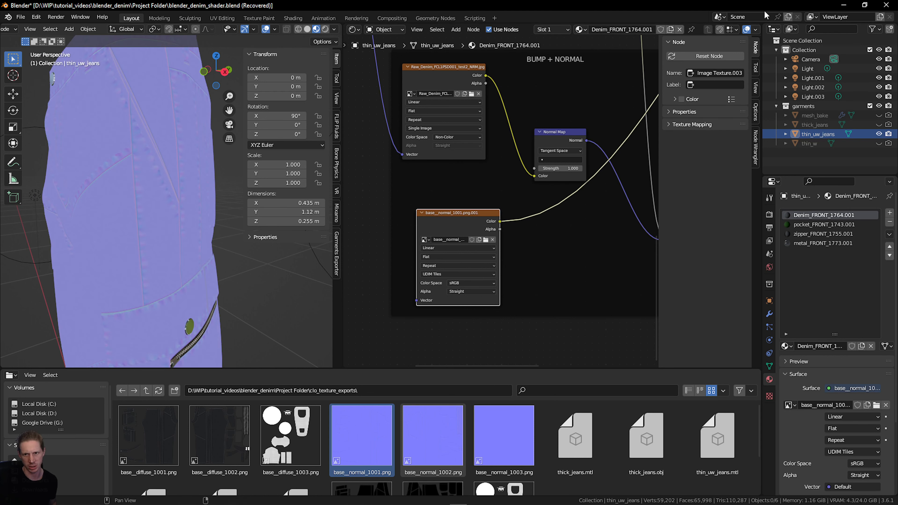
scroll(175, 246, up, 4)
scroll(149, 160, down, 2)
scroll(121, 168, up, 2)
scroll(160, 154, down, 2)
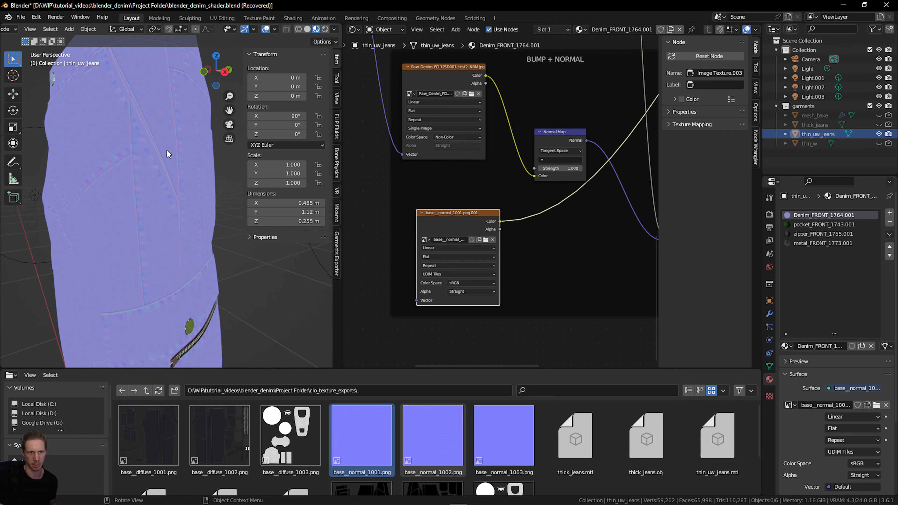
drag(213, 74, 171, 134)
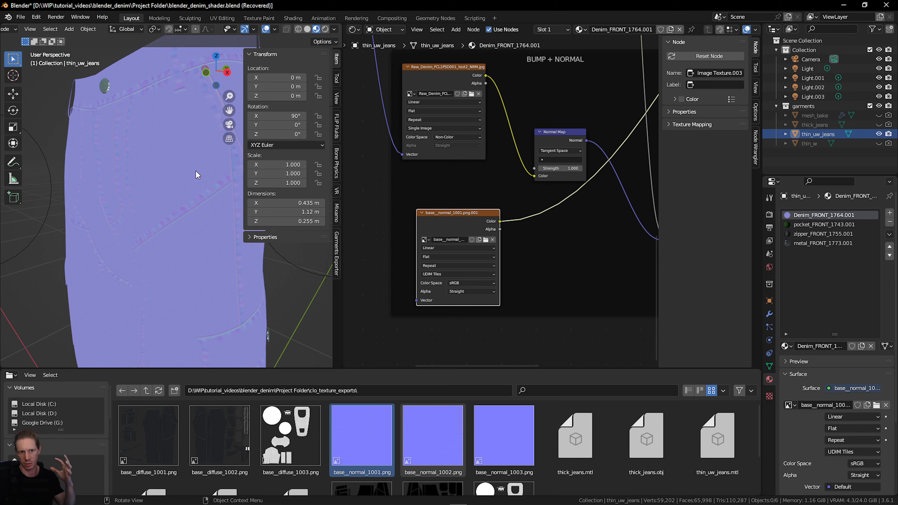
Preview the denim normal texture and the Normal Map node's output on the jeans to compare them.
middle_drag(468, 194, 474, 235)
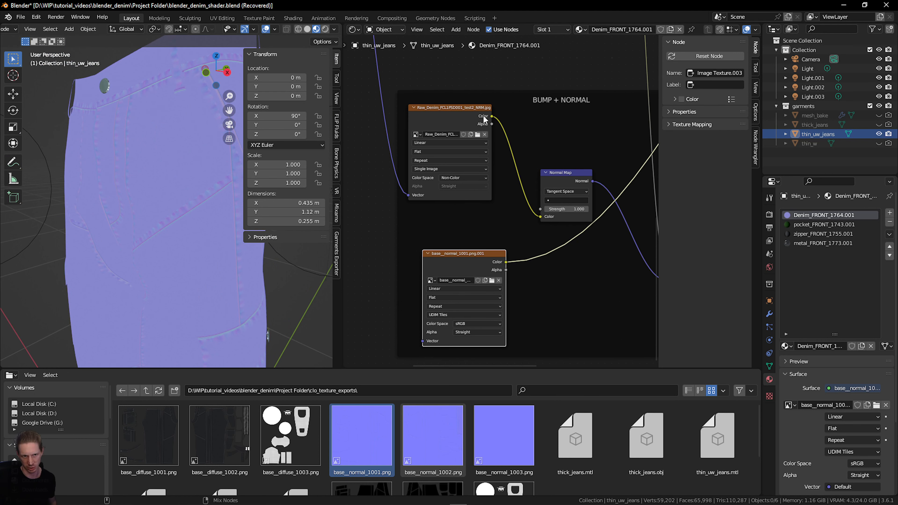
ctrl+shift+click(484, 116)
scroll(179, 172, up, 2)
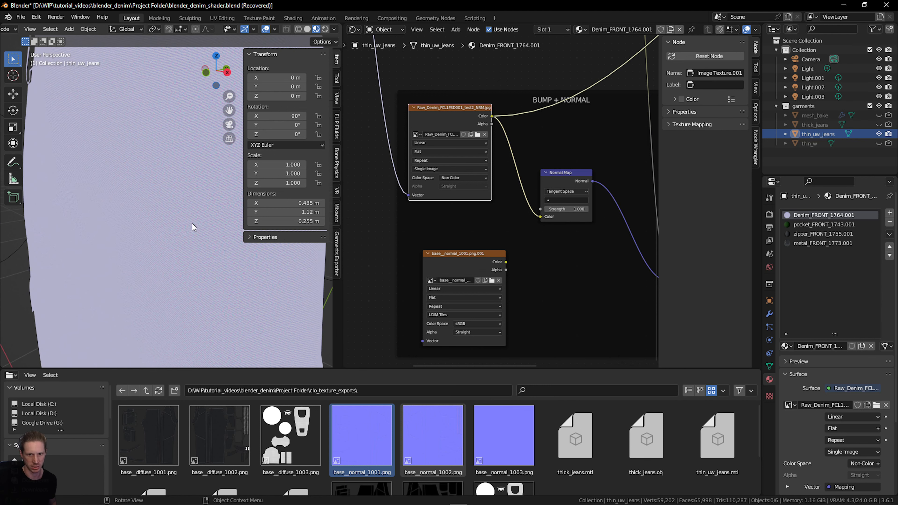
scroll(189, 219, down, 2)
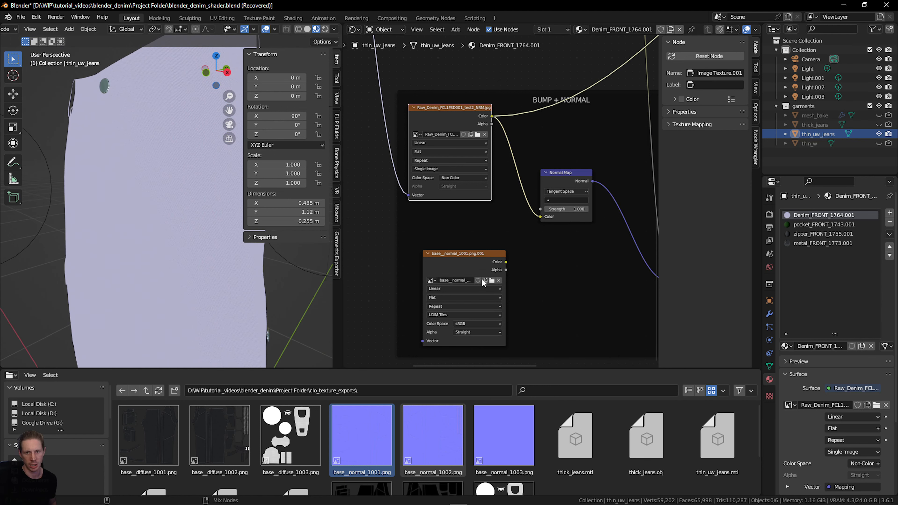
ctrl+shift+click(580, 181)
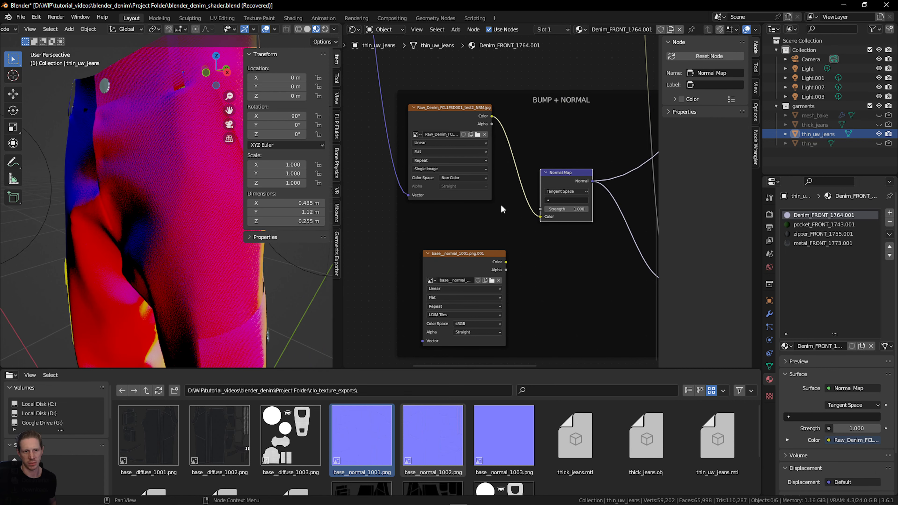
scroll(501, 204, up, 2)
ctrl+shift+click(478, 94)
scroll(495, 289, down, 8)
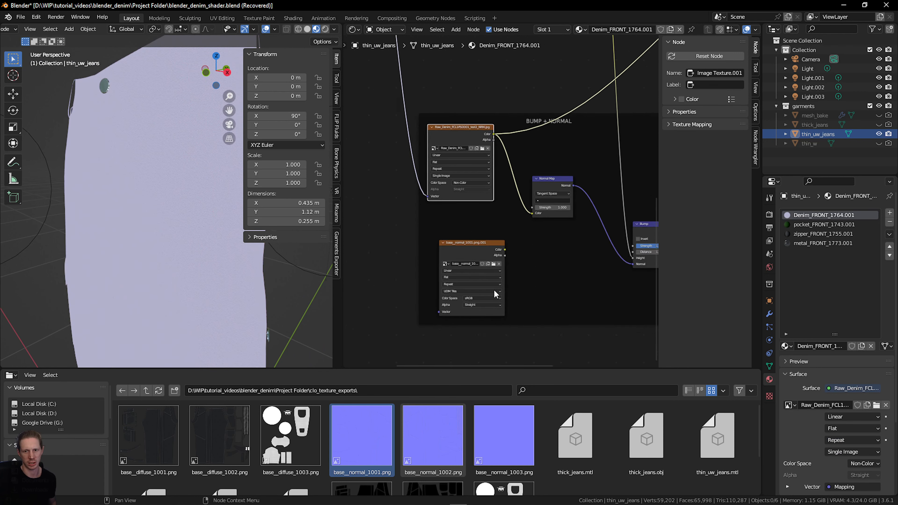
Preview the base colour Mix node's result on the jeans and move that node further right from the Color Ramp.
middle_drag(521, 117, 486, 248)
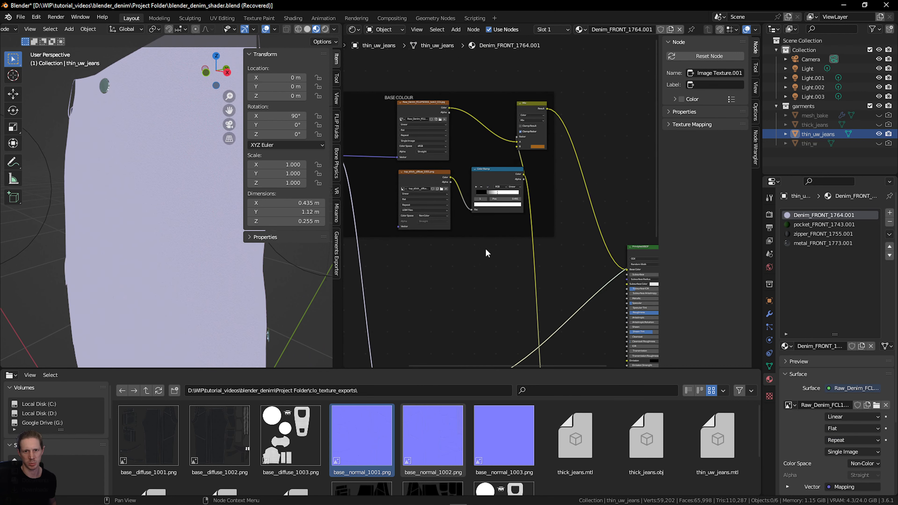
ctrl+shift+click(545, 114)
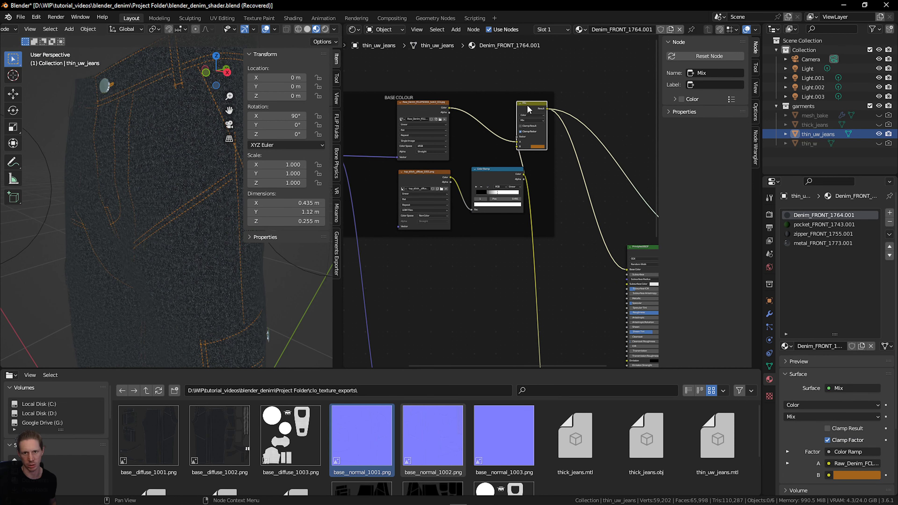
drag(529, 109, 572, 117)
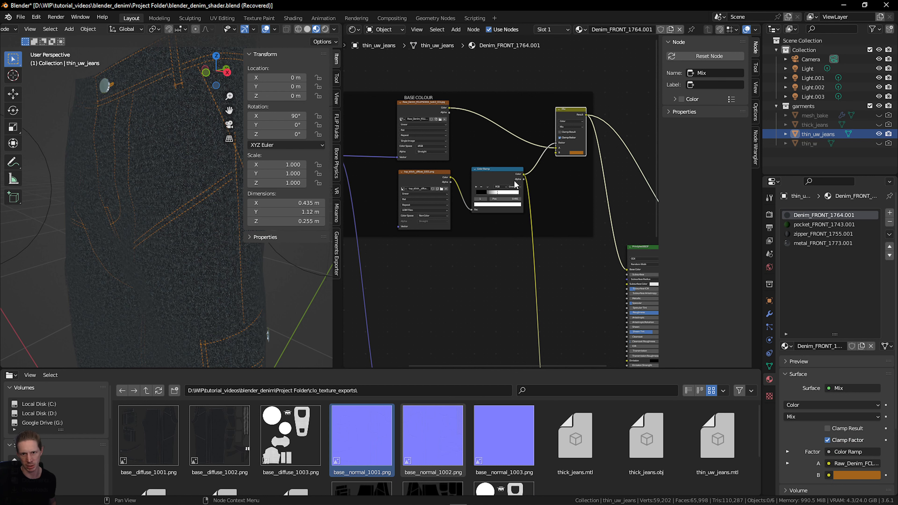
Preview the Color Ramp output and the top-stitch texture on the jeans.
ctrl+shift+click(519, 173)
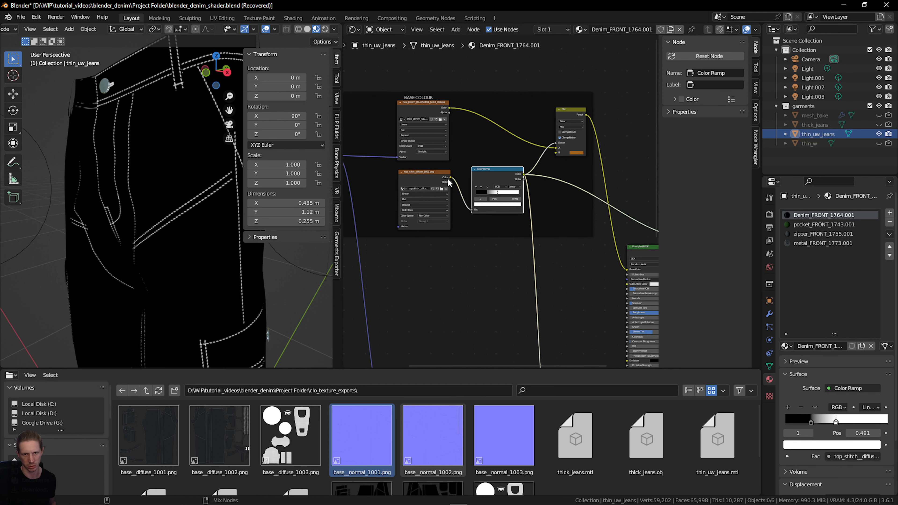
ctrl+shift+click(447, 182)
middle_drag(504, 286, 513, 248)
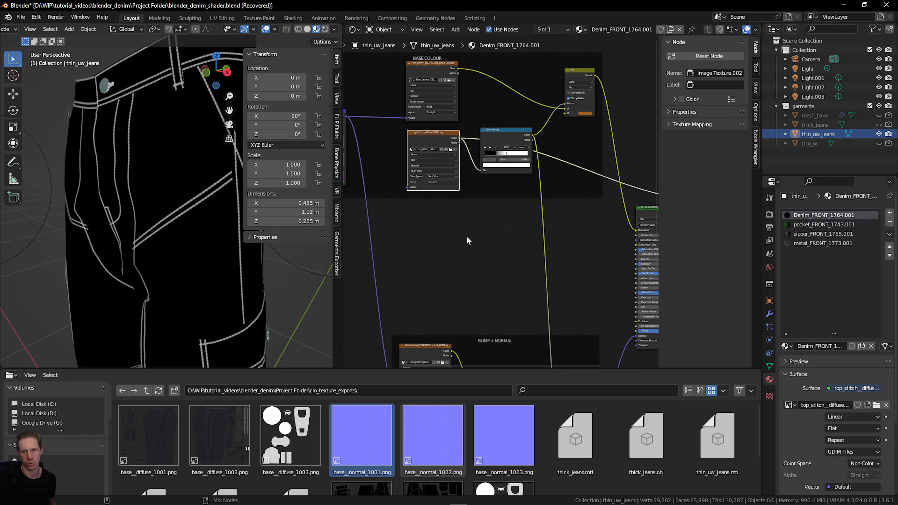
Reconnect the Principled BSDF to the Material Output's surface to restore the full denim shader.
middle_drag(567, 208, 429, 190)
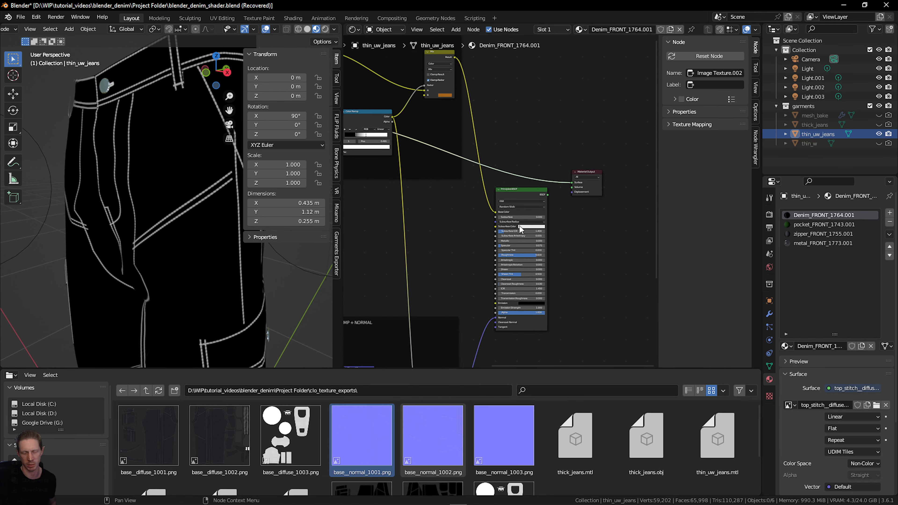
scroll(521, 229, up, 2)
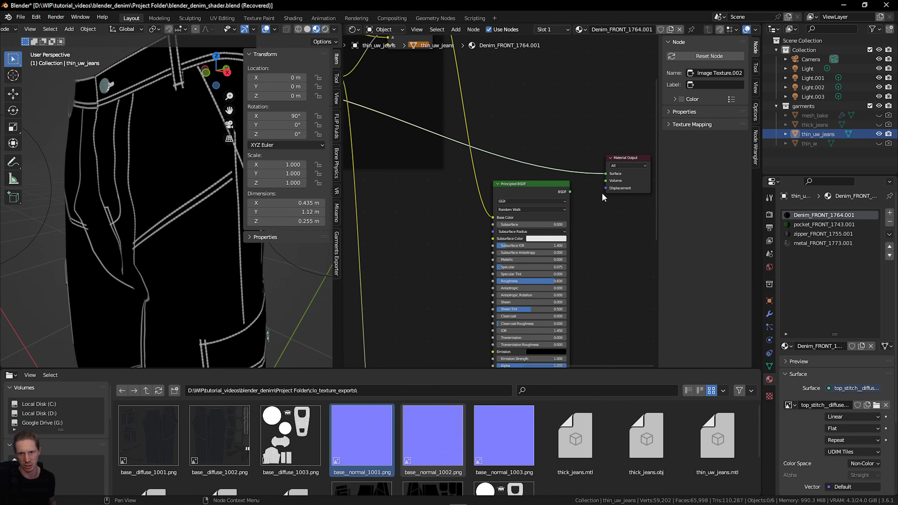
ctrl+shift+click(564, 196)
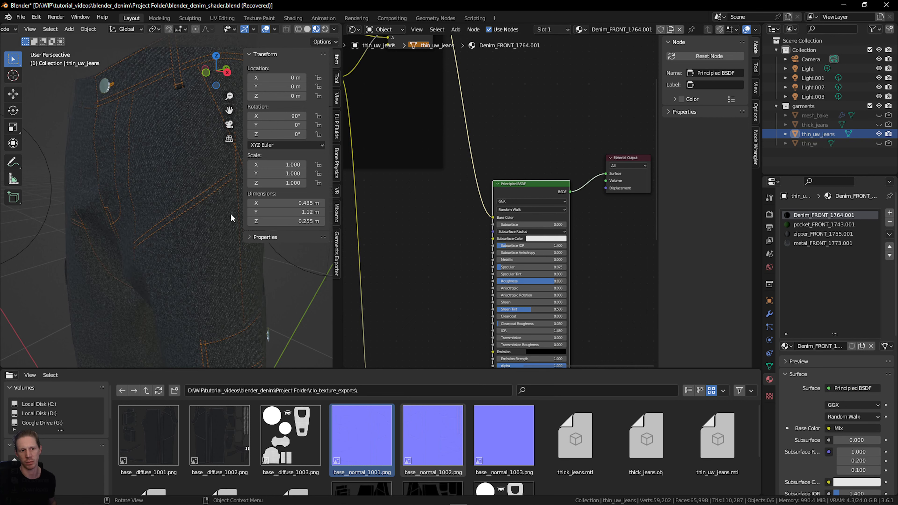
Set the base normal 1001 texture's colour space to Non-Color and align its node under the denim normal texture.
scroll(555, 241, down, 4)
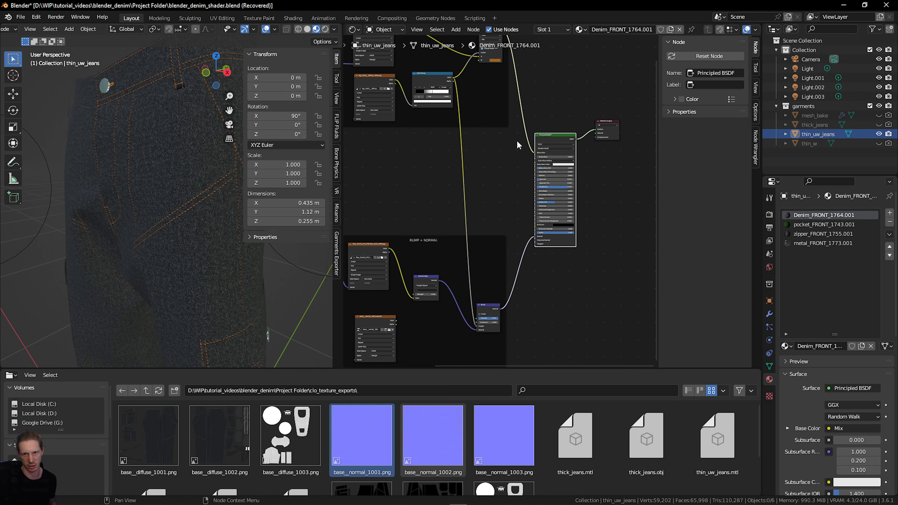
middle_drag(527, 309, 613, 244)
scroll(486, 266, up, 4)
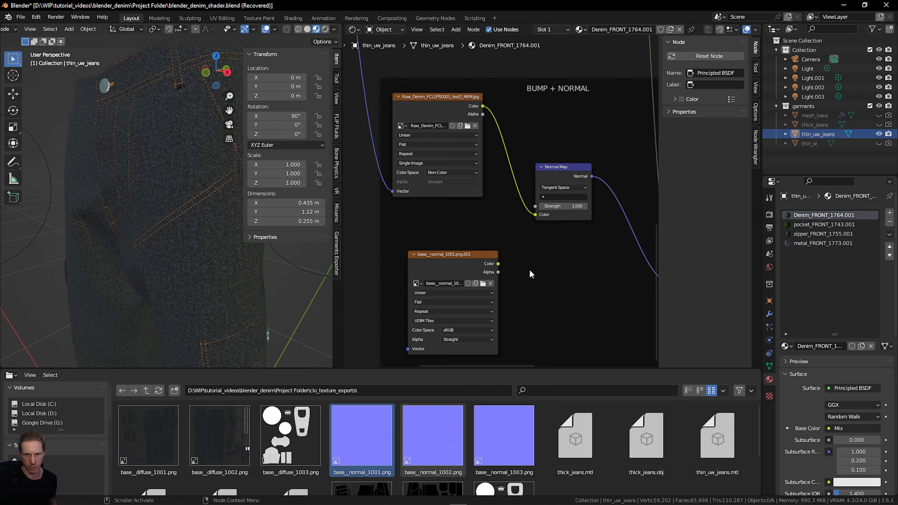
scroll(524, 271, down, 2)
mouse_move(459, 248)
mouse_down()
mouse_move(441, 240)
mouse_move(454, 232)
mouse_up()
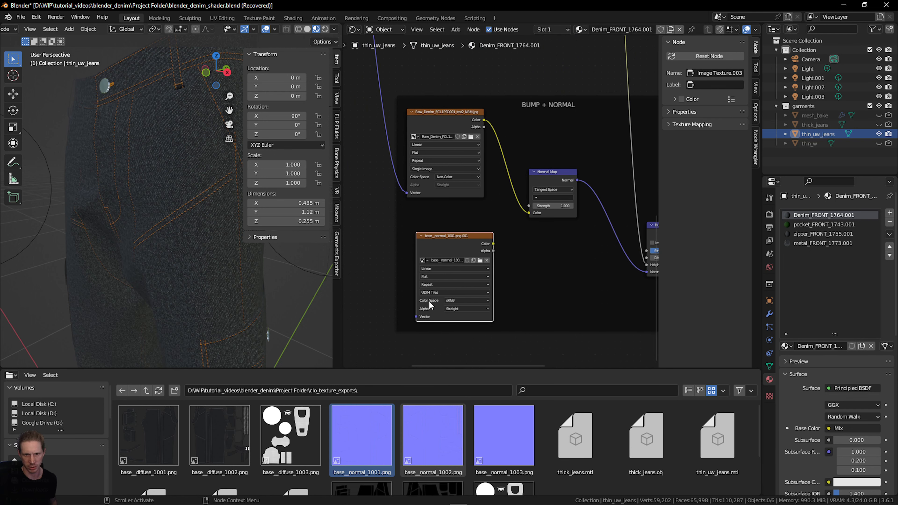
click(461, 304)
click(465, 343)
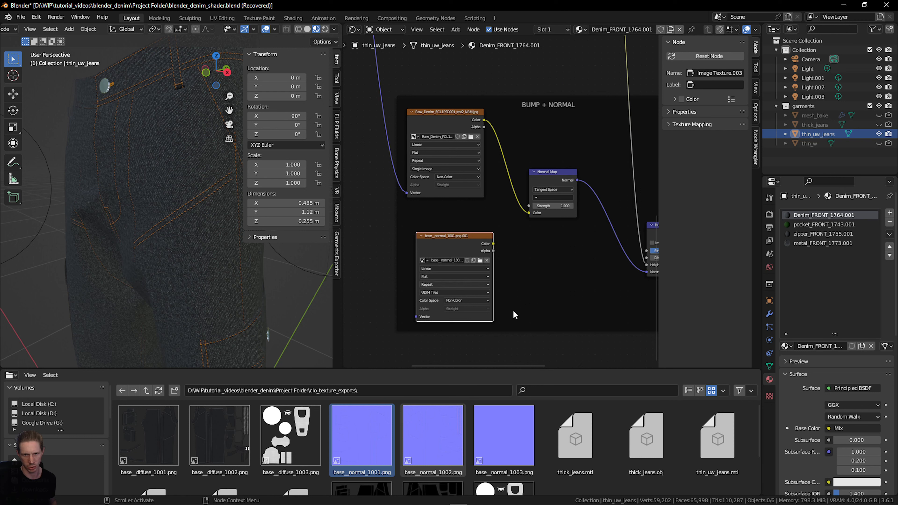
drag(456, 248, 448, 250)
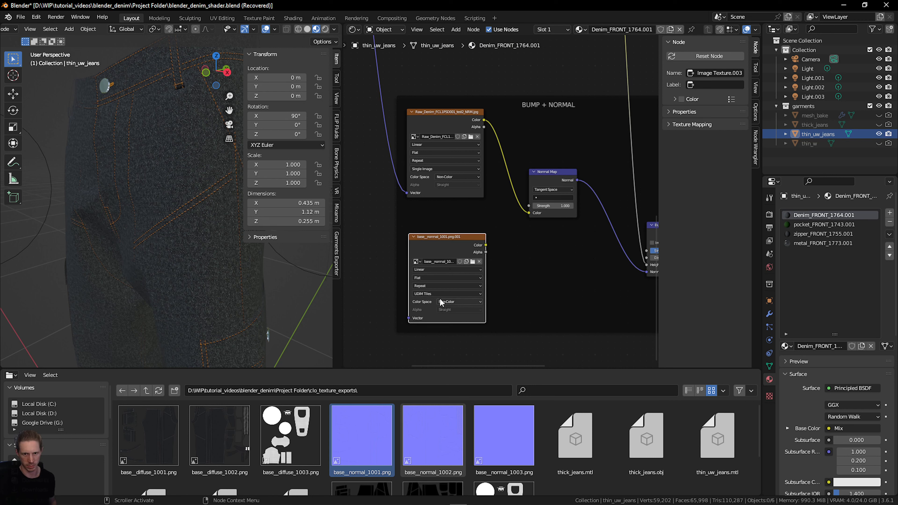
Add a Normal Map node beside the base normal texture, below the denim's Normal Map node.
click(567, 263)
key(shift+a)
text(nor)
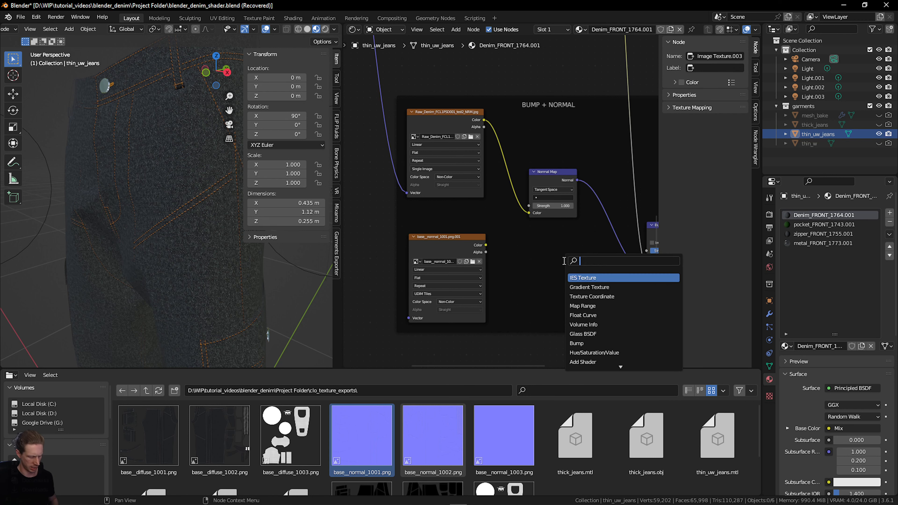
text(m)
click(576, 287)
click(518, 262)
click(546, 178)
key(shift+d)
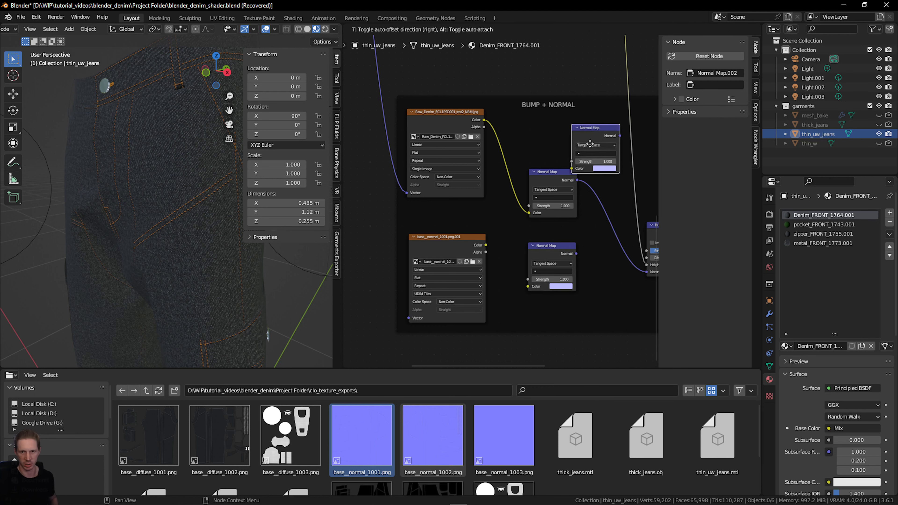
right_click(581, 120)
key(Delete)
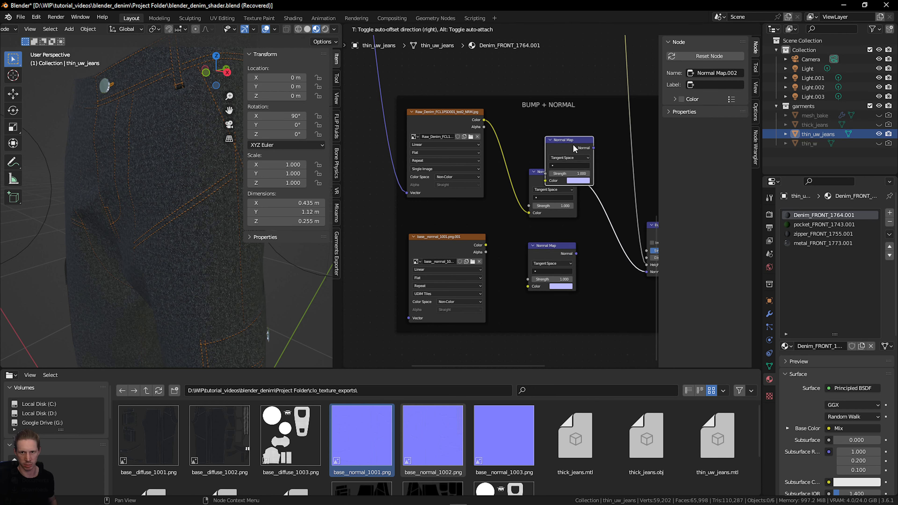
middle_drag(576, 221, 461, 227)
key(ctrl+z)
key(ctrl+z)
key(ctrl+z)
key(ctrl+z)
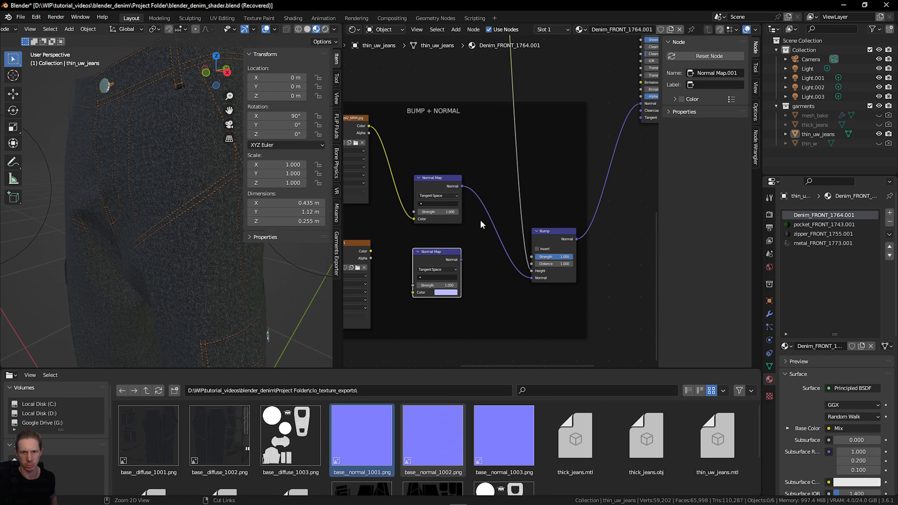
Connect the base normal texture's Color output to the new Normal Map node's Color input.
middle_drag(487, 252, 521, 237)
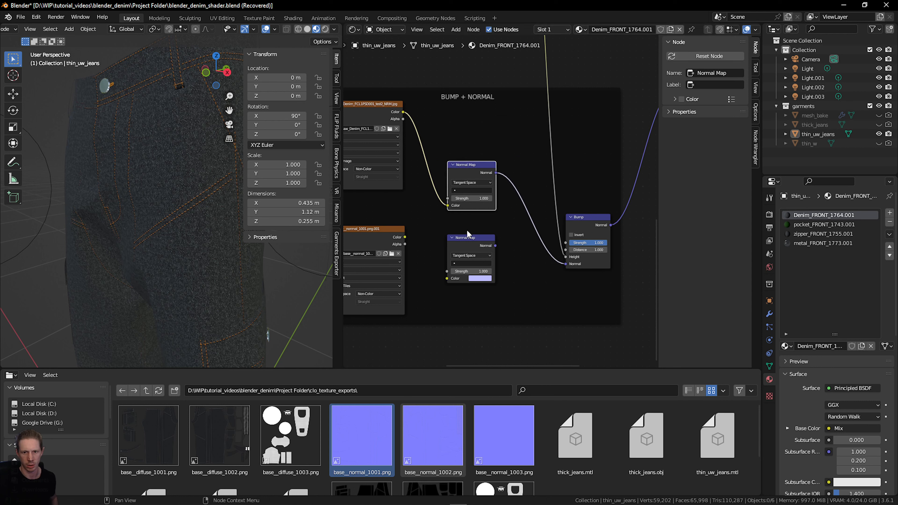
middle_drag(419, 243, 442, 233)
drag(428, 228, 470, 269)
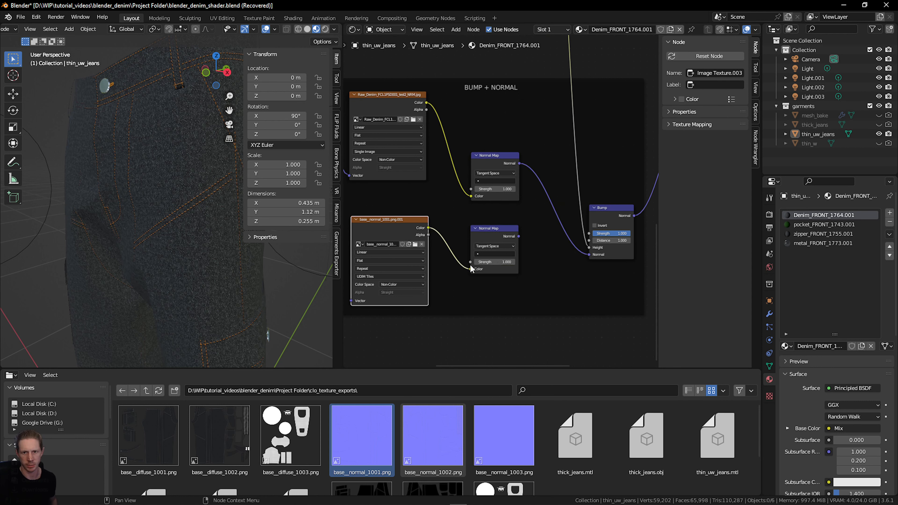
scroll(556, 252, down, 2)
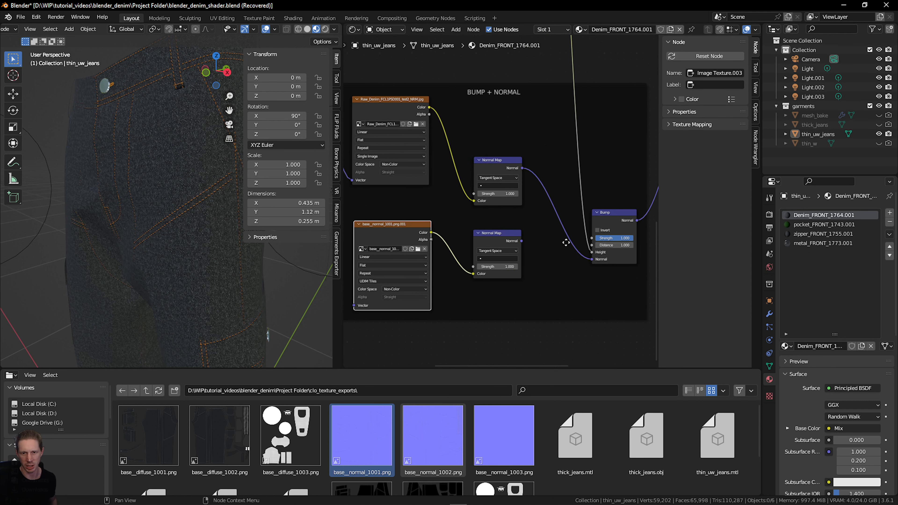
Move the normal textures and both Normal Map nodes away from the Bump node to make room between them.
shift+click(502, 189)
shift+click(512, 239)
key(g)
click(492, 245)
click(520, 248)
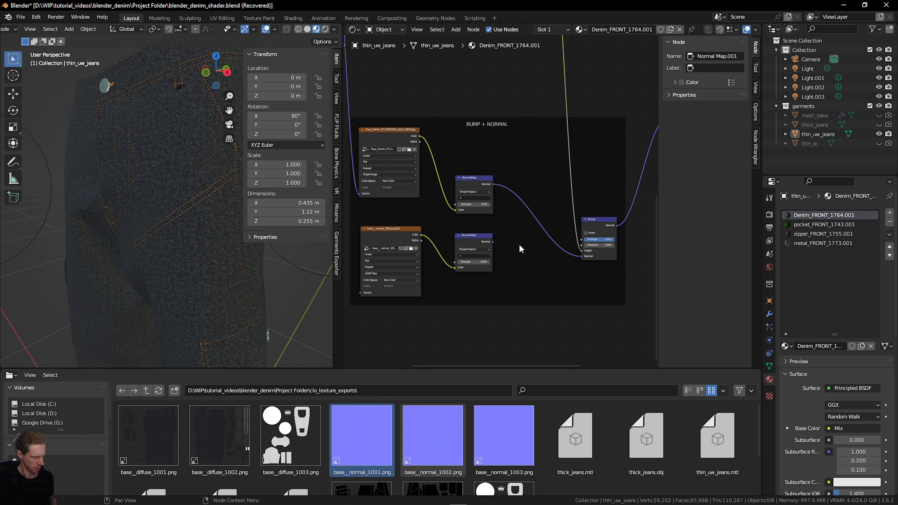
Insert a Mix Color node between the denim Normal Map and the Bump node, and connect the base Normal Map to input B.
key(shift+a)
text(mix)
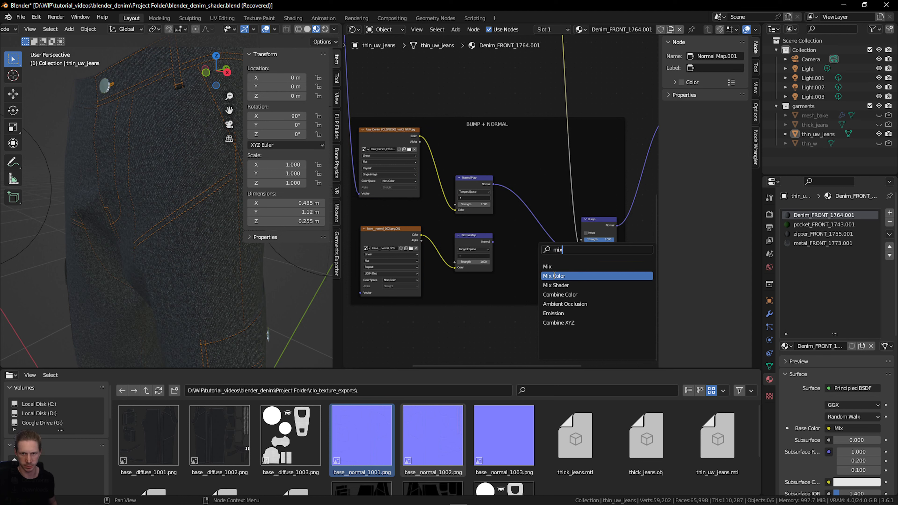
key(Return)
click(538, 248)
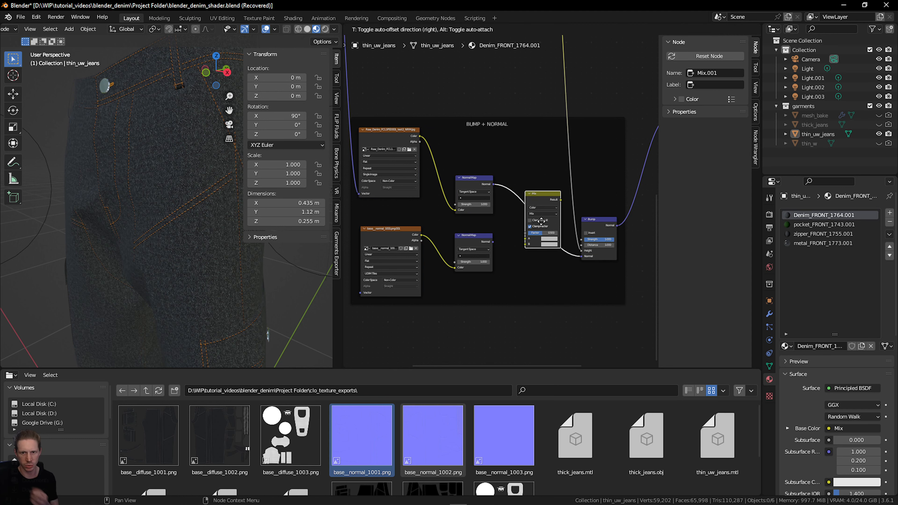
scroll(537, 247, up, 2)
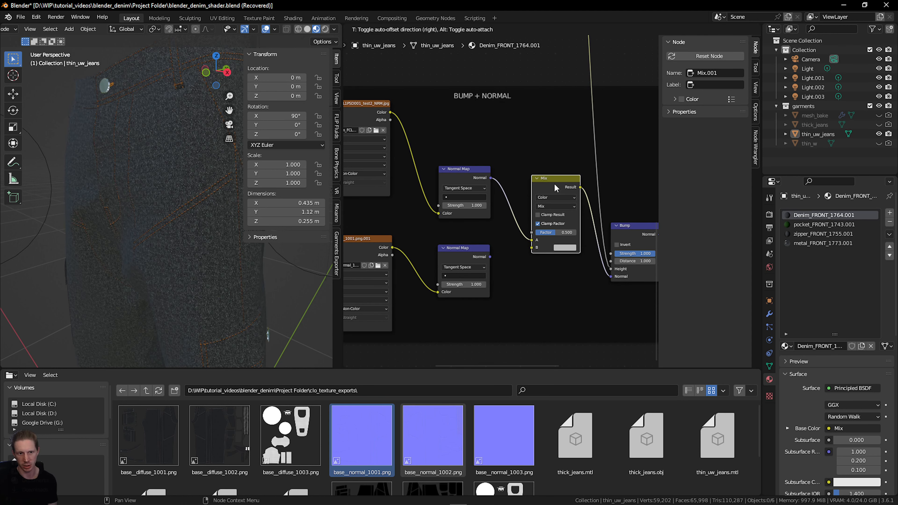
middle_drag(554, 277, 543, 289)
drag(480, 268, 521, 260)
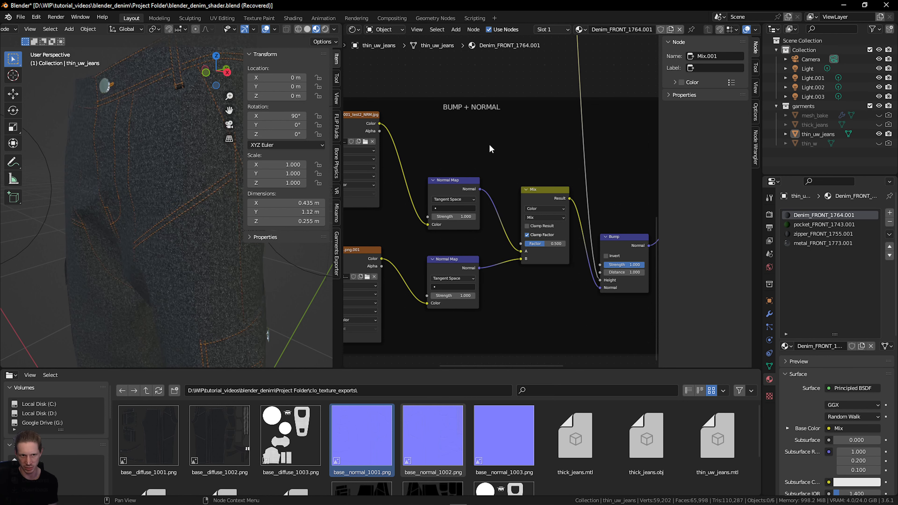
Move the Mix node slightly higher between the Normal Maps and the Bump node, and preview its result on the jeans.
middle_drag(535, 182, 506, 177)
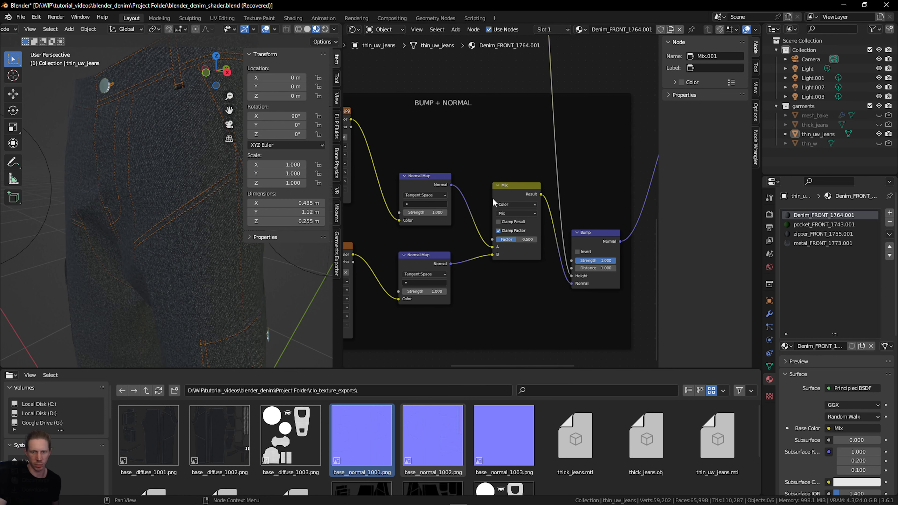
click(517, 187)
drag(518, 186, 512, 173)
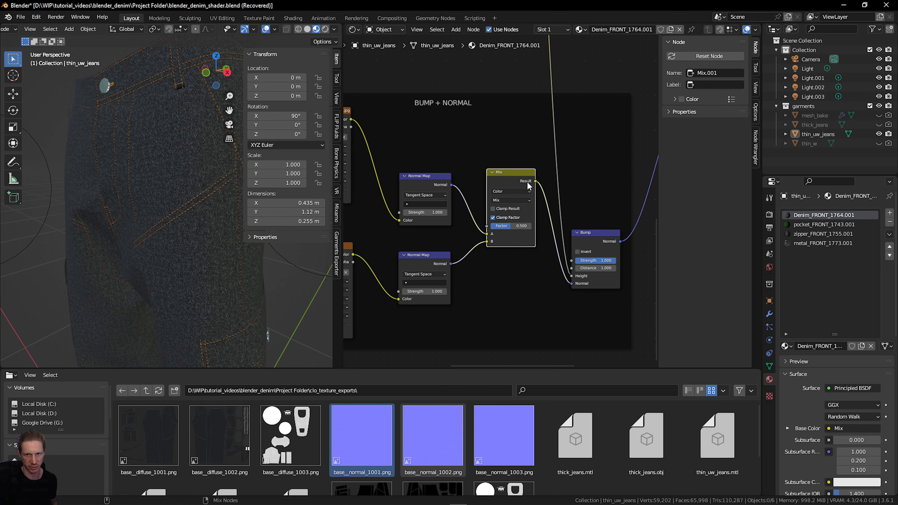
ctrl+shift+click(528, 186)
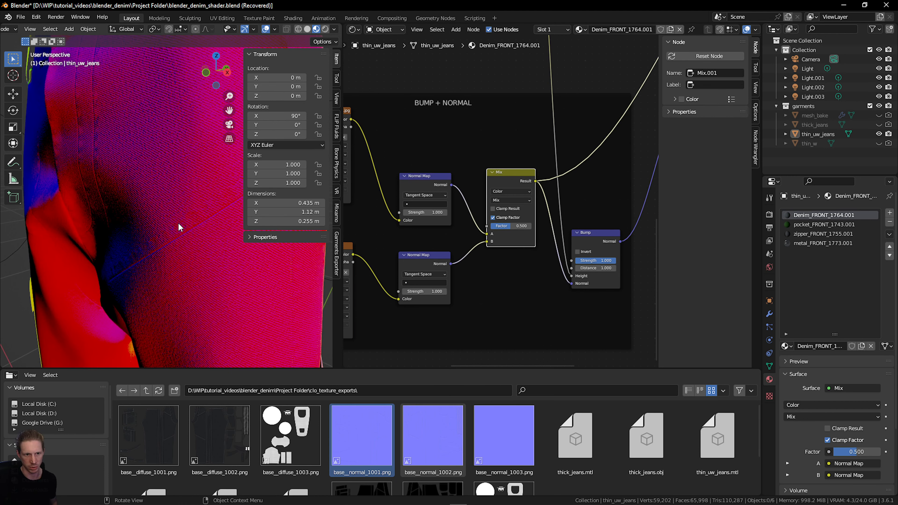
drag(212, 75, 208, 88)
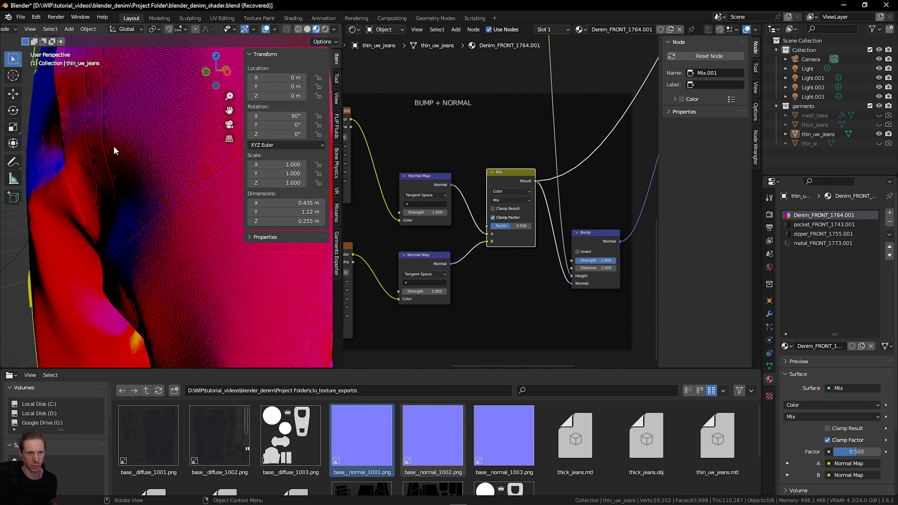
scroll(492, 241, up, 3)
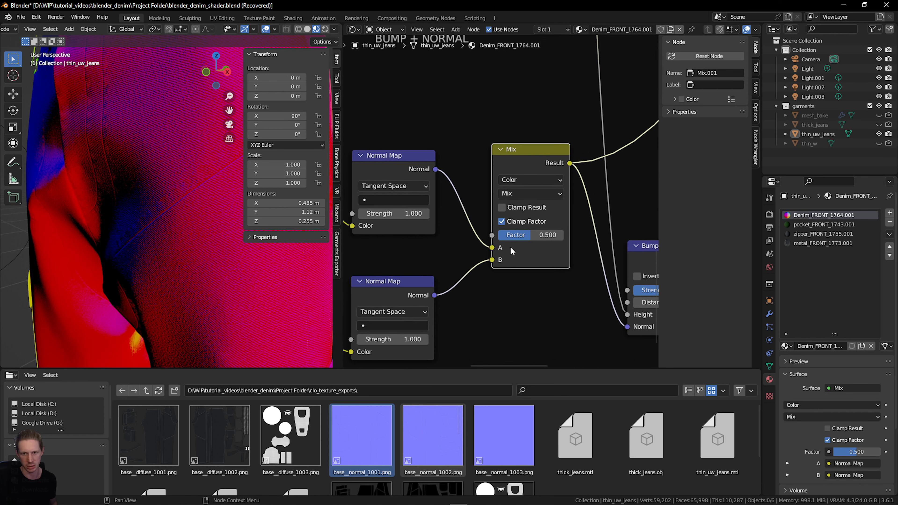
Try Multiply blending on the Mix node, raise its factor to 1.000 and change the blend mode to Darken.
click(531, 194)
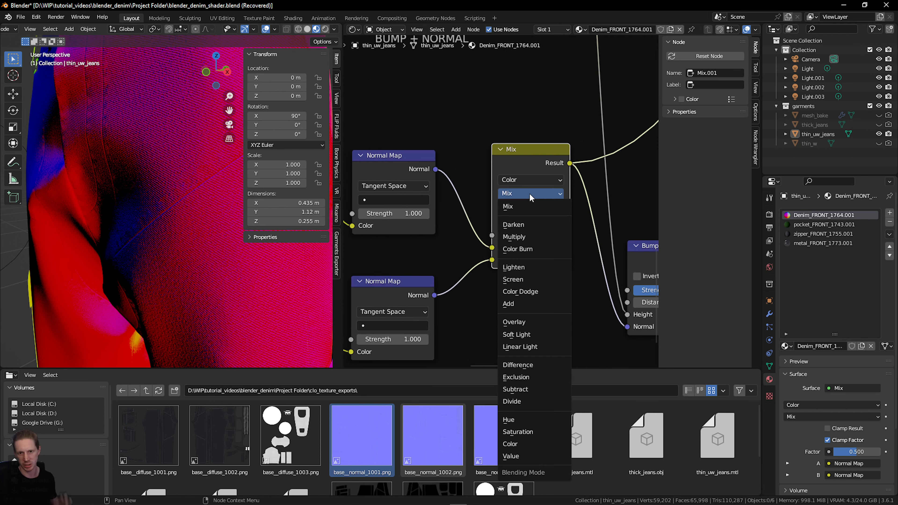
click(533, 237)
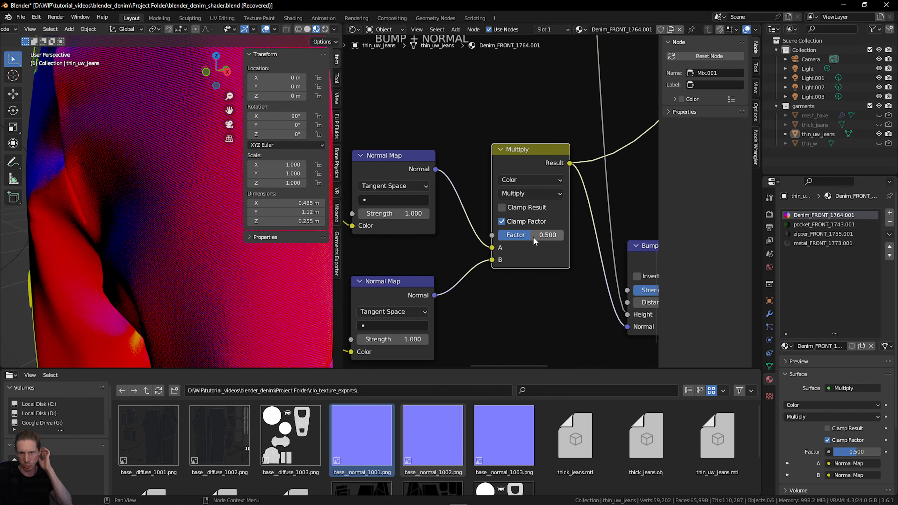
mouse_move(527, 238)
mouse_down()
mouse_move(562, 237)
mouse_move(495, 235)
mouse_move(563, 235)
mouse_up()
click(543, 193)
click(542, 225)
click(547, 194)
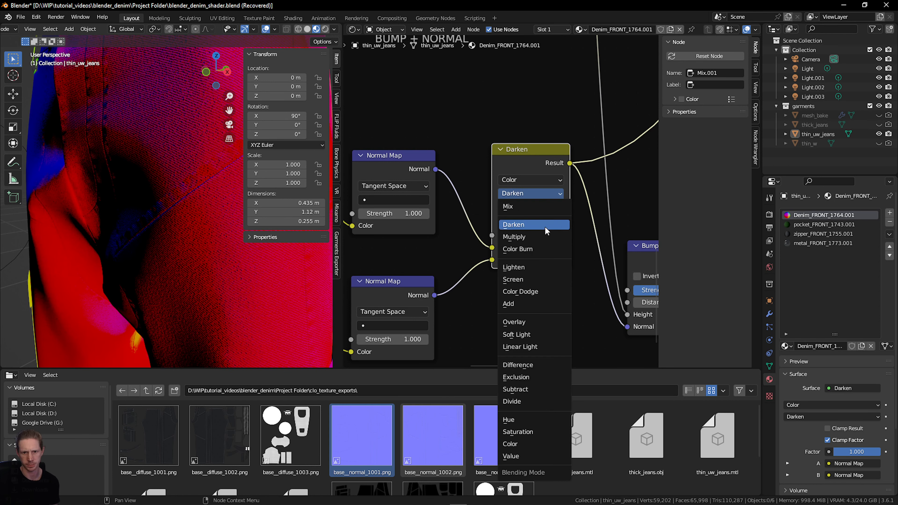
click(545, 228)
Nudge the base normal texture and the denim Normal Map node slightly, keeping the Darken factor at 1.000.
scroll(494, 277, down, 6)
middle_drag(512, 274, 540, 269)
middle_drag(434, 255, 462, 252)
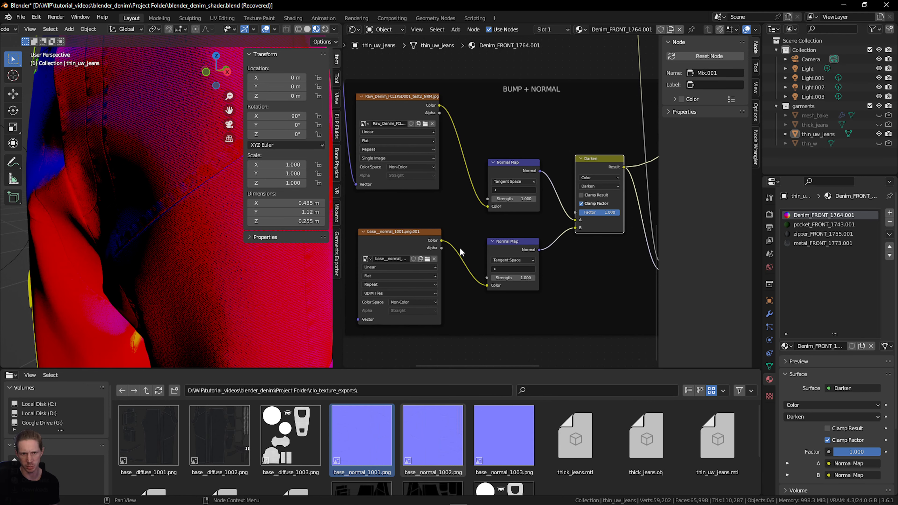
drag(403, 250, 405, 245)
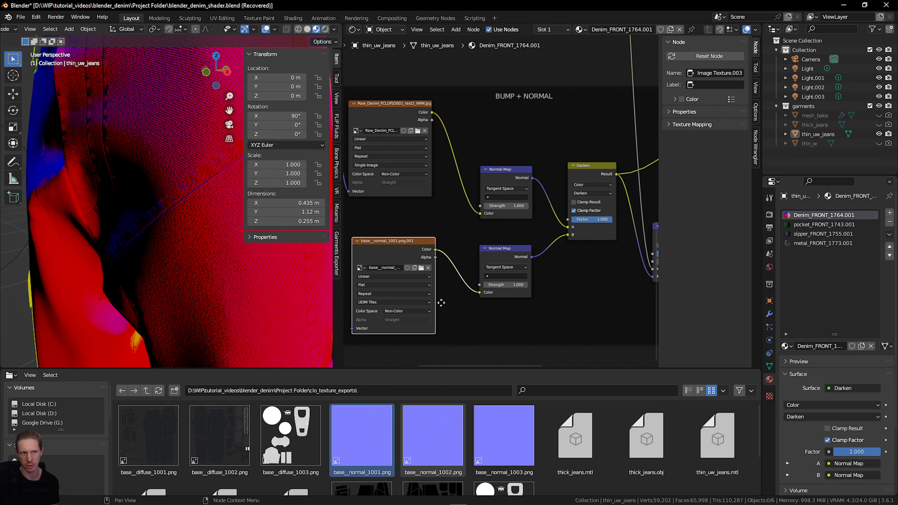
scroll(573, 269, up, 3)
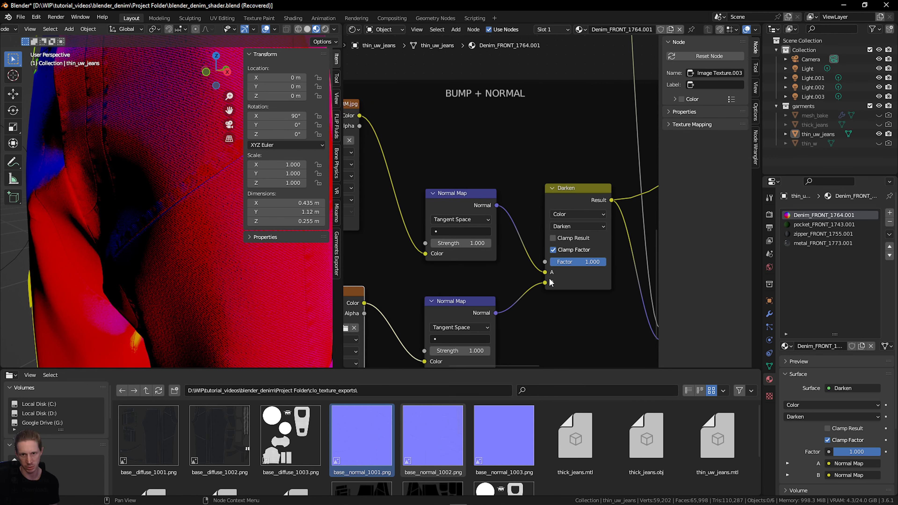
drag(457, 201, 462, 201)
middle_drag(506, 234, 551, 240)
drag(489, 211, 486, 213)
middle_drag(510, 228, 452, 211)
mouse_move(588, 254)
mouse_down()
mouse_move(538, 253)
mouse_move(595, 254)
mouse_up()
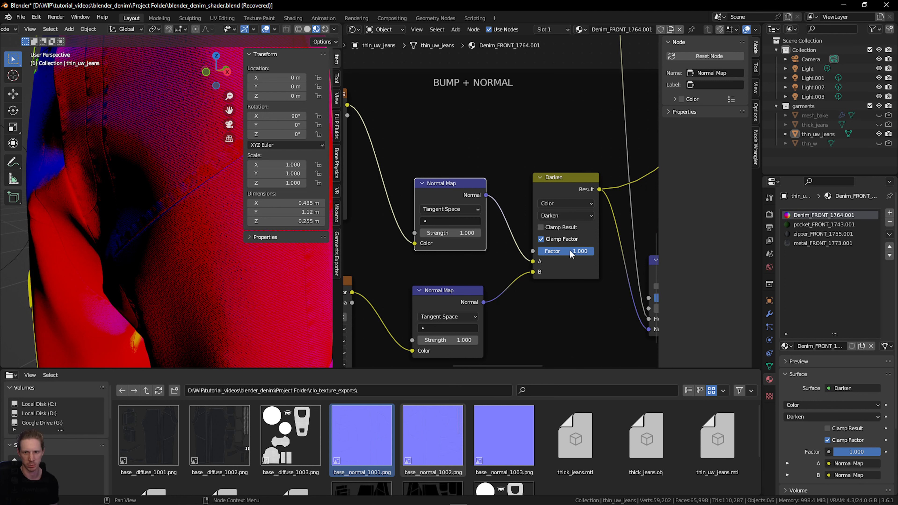
Reconnect the Principled BSDF to the Material Output's surface to show the full shader with the mixed normals.
scroll(541, 250, down, 3)
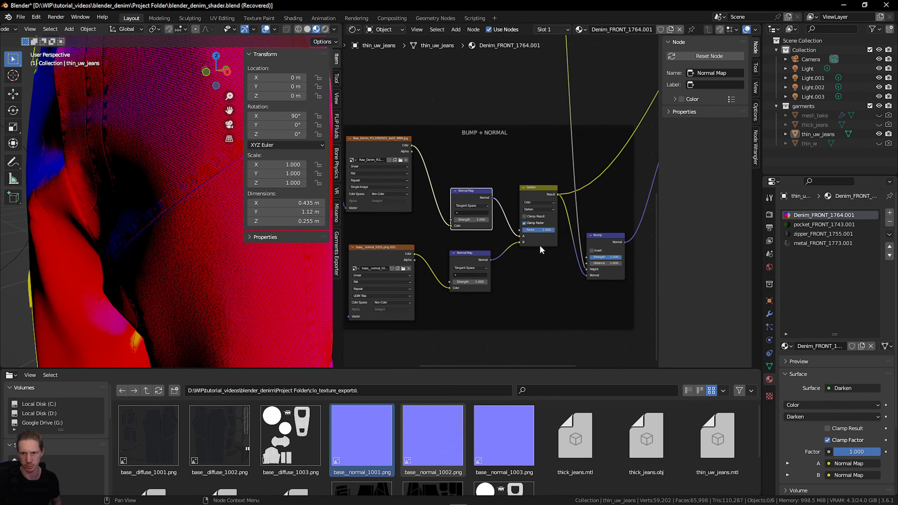
scroll(541, 250, down, 3)
mouse_move(541, 249)
middle_down()
mouse_move(525, 257)
mouse_move(534, 243)
mouse_move(531, 250)
middle_up()
scroll(483, 232, down, 1)
scroll(599, 110, up, 2)
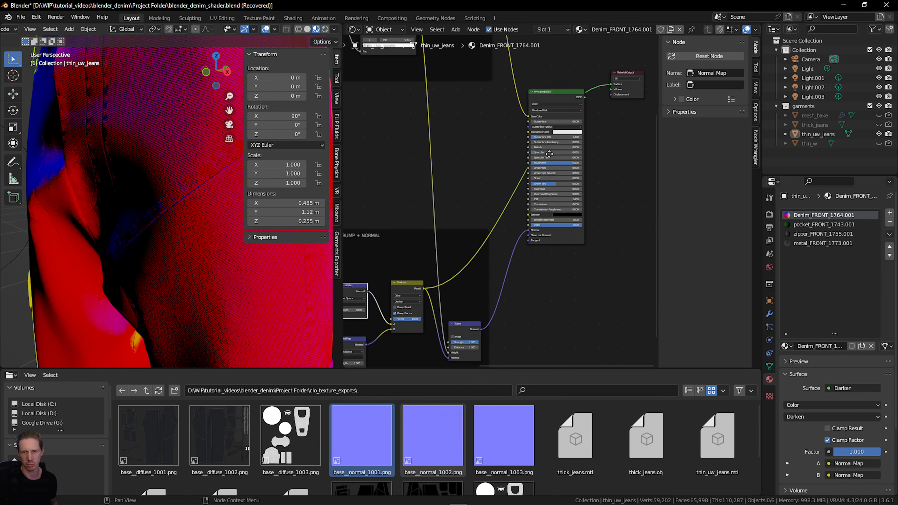
ctrl+shift+click(582, 98)
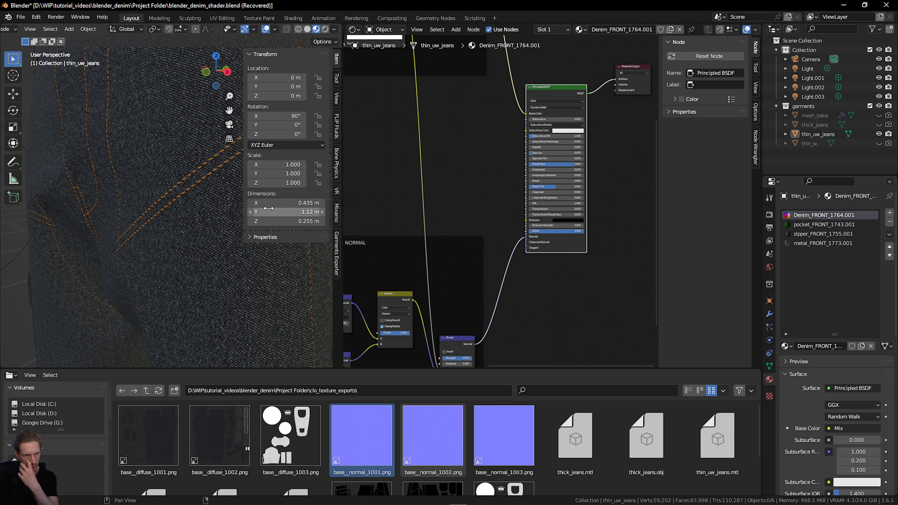
Inspect the denim weave and top stitching up close, and switch the viewport to Rendered shading.
scroll(157, 191, up, 5)
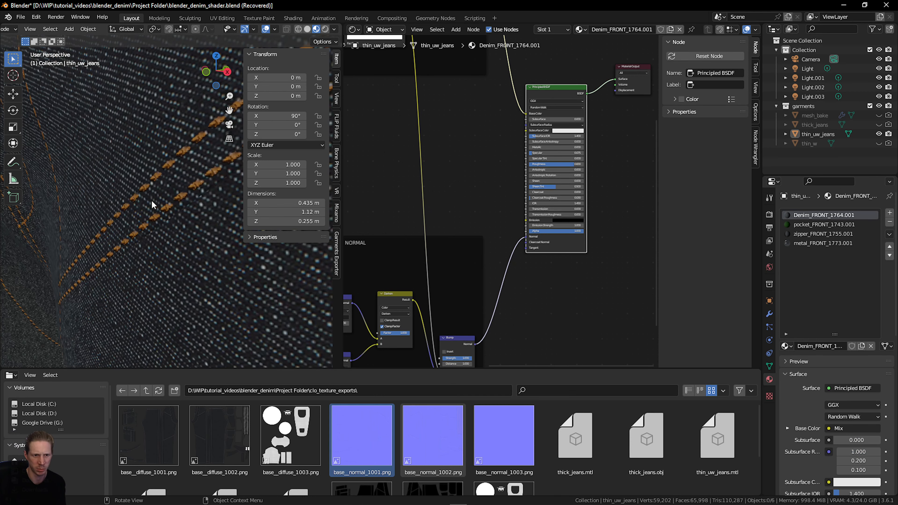
scroll(151, 201, down, 5)
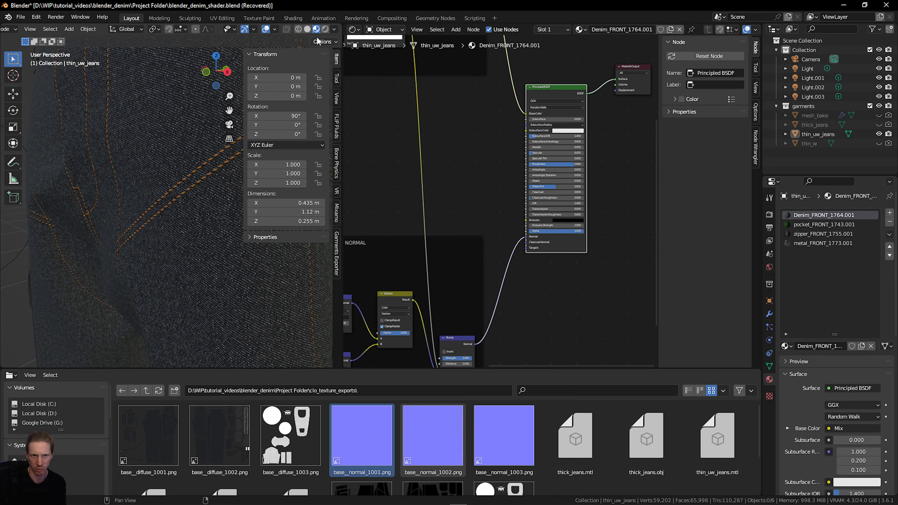
click(326, 30)
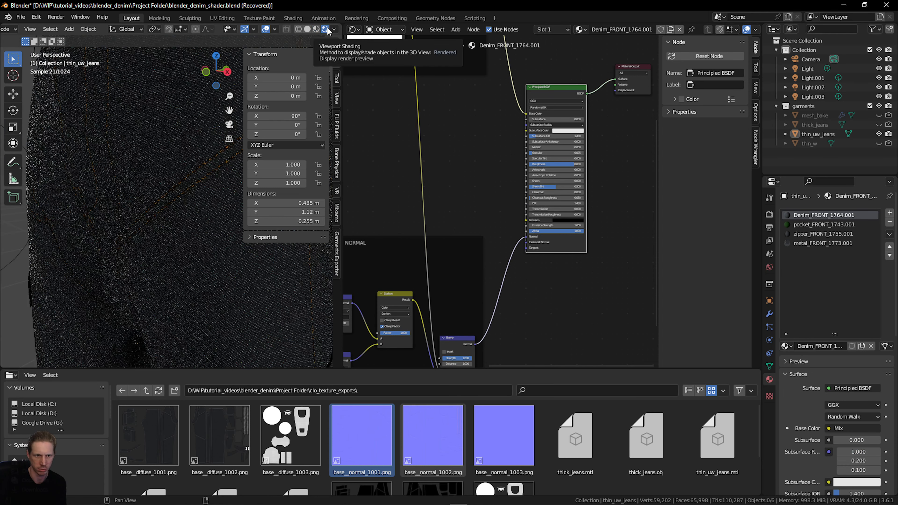
Check the rendered jeans, switch the viewport to Material Preview shading, and inspect the side pocket's stitching and button up close.
scroll(203, 104, down, 5)
drag(223, 65, 198, 71)
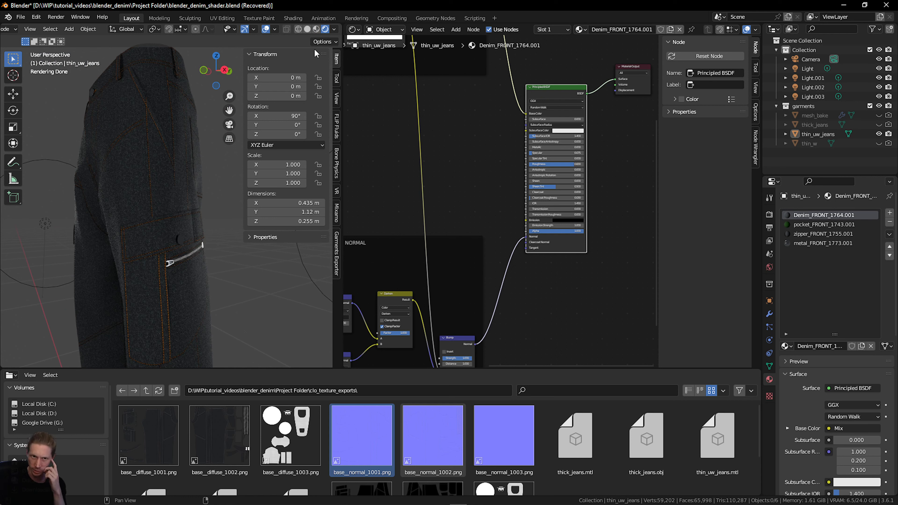
click(315, 29)
scroll(198, 166, up, 5)
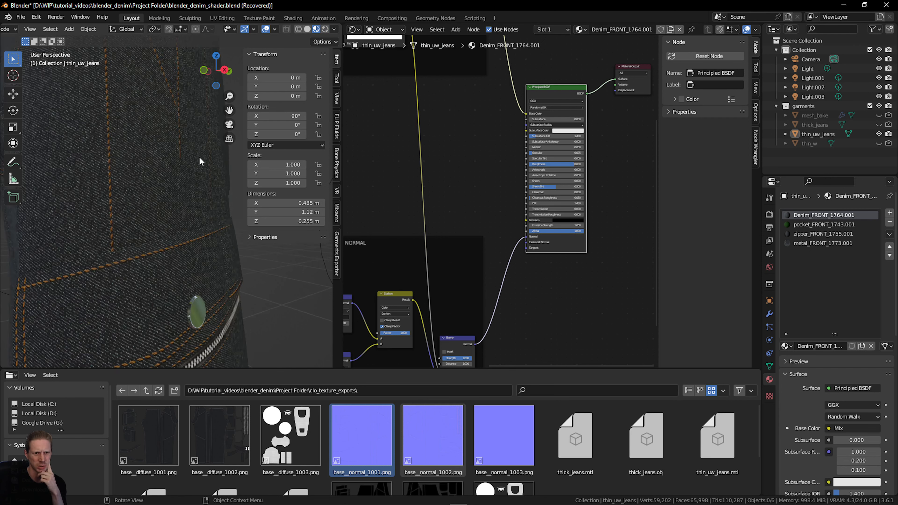
scroll(200, 160, down, 2)
mouse_move(221, 78)
mouse_down()
mouse_move(228, 71)
mouse_move(215, 72)
mouse_up()
scroll(171, 174, up, 6)
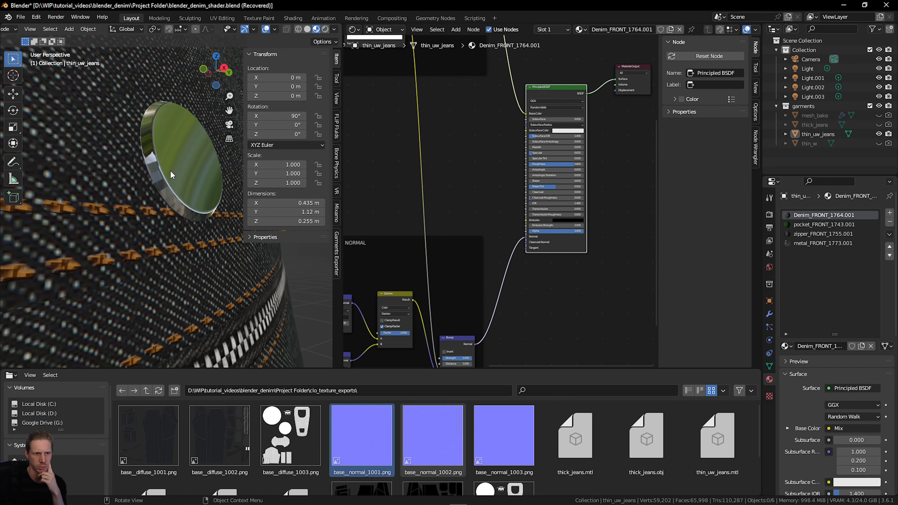
scroll(178, 143, down, 6)
Open the blender_mesh_maps folder and move the BUMP + NORMAL frame down to clear space beneath the BASE COLOUR frame.
middle_drag(448, 271, 554, 234)
scroll(557, 230, down, 3)
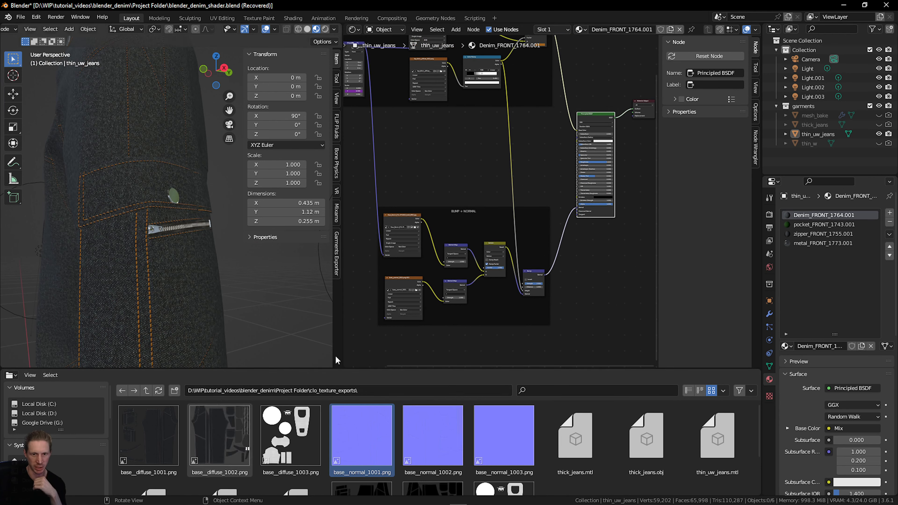
click(147, 389)
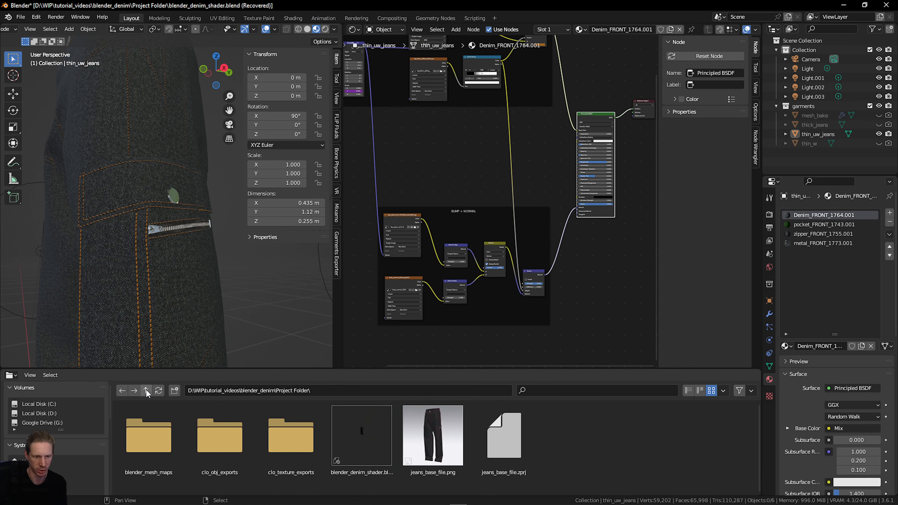
double_click(153, 423)
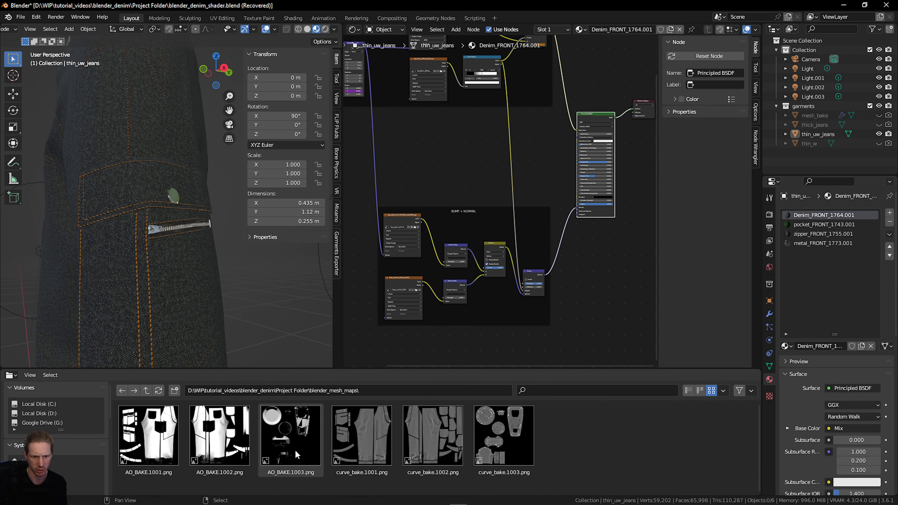
middle_drag(538, 279, 550, 307)
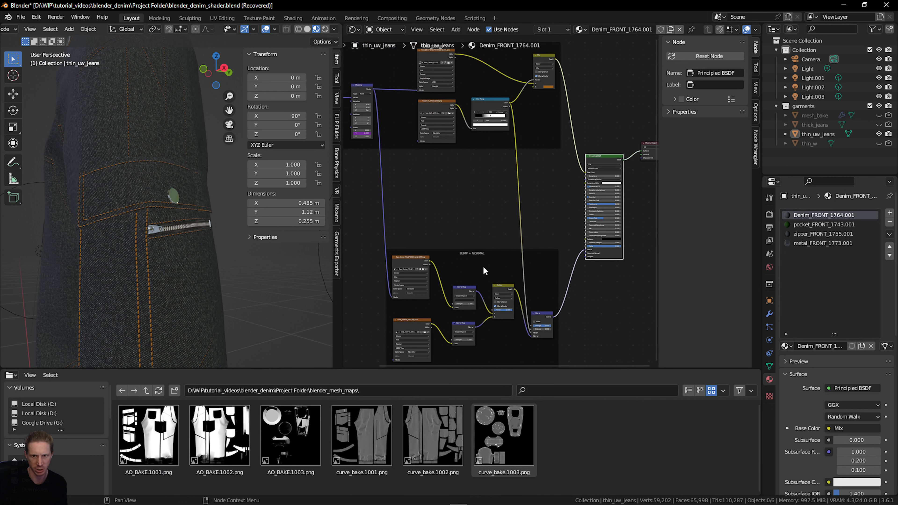
drag(475, 252, 470, 314)
Add AO_BAKE.1001.png as an image texture node between the two frames and set its source to UDIM Tiles.
click(159, 444)
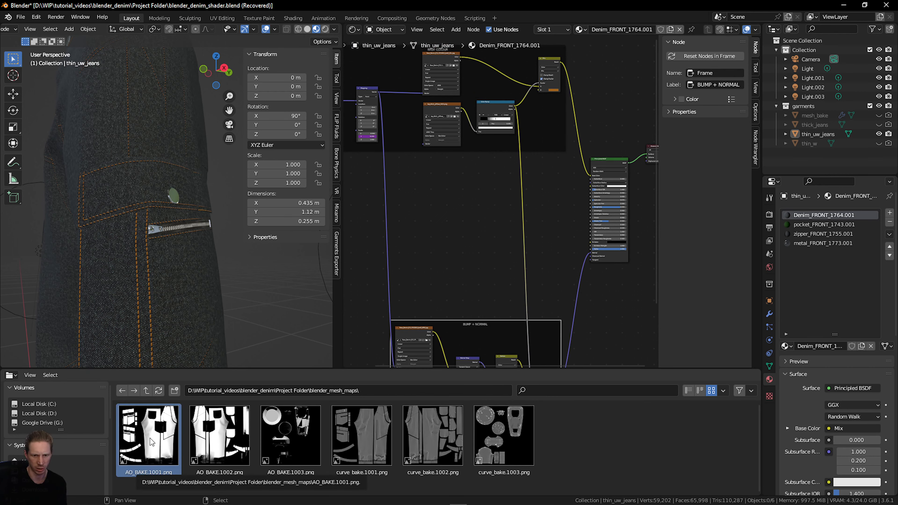
drag(152, 442, 447, 213)
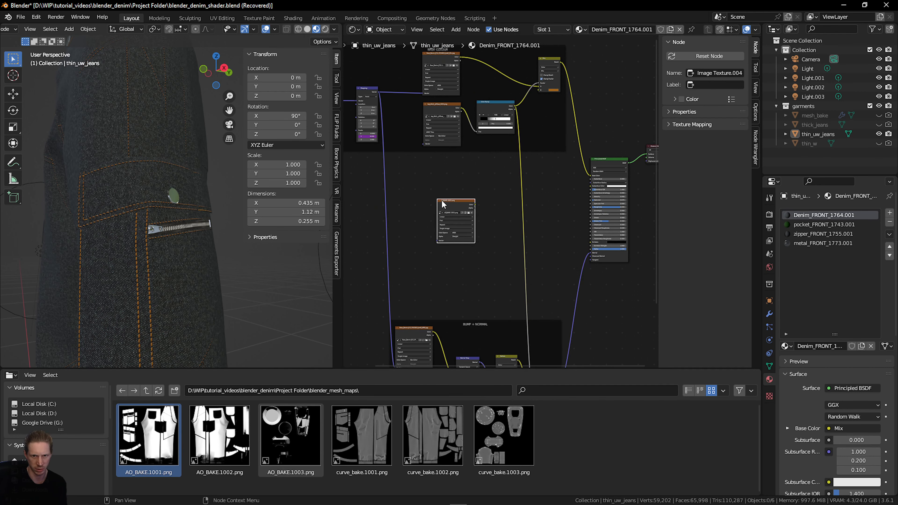
scroll(467, 240, up, 4)
click(417, 253)
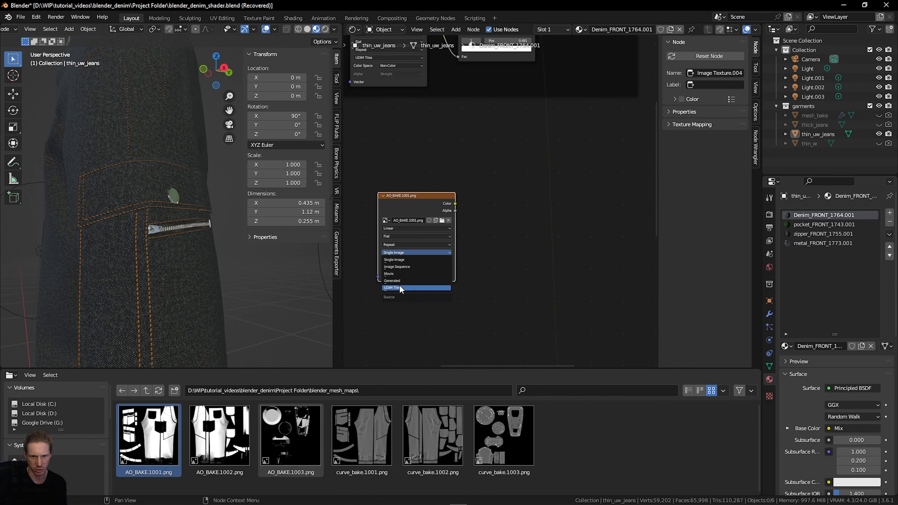
click(403, 289)
scroll(431, 274, up, 2)
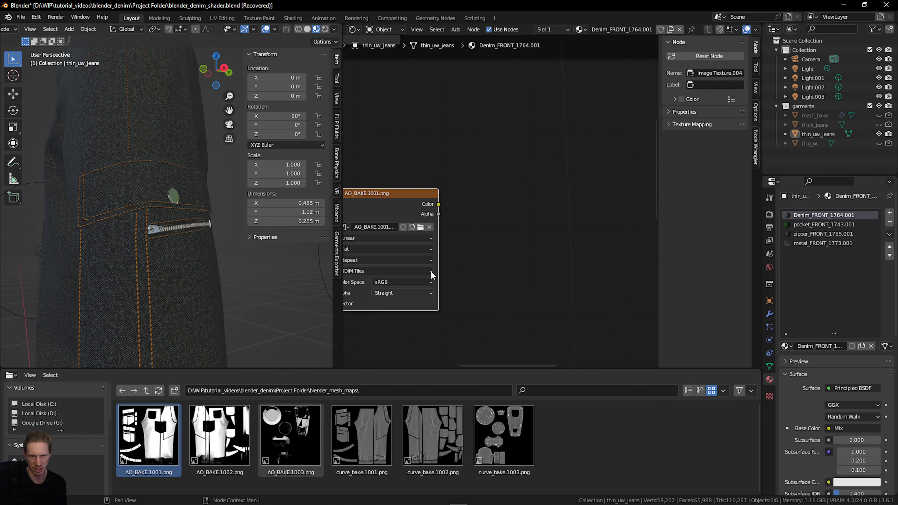
scroll(439, 265, down, 3)
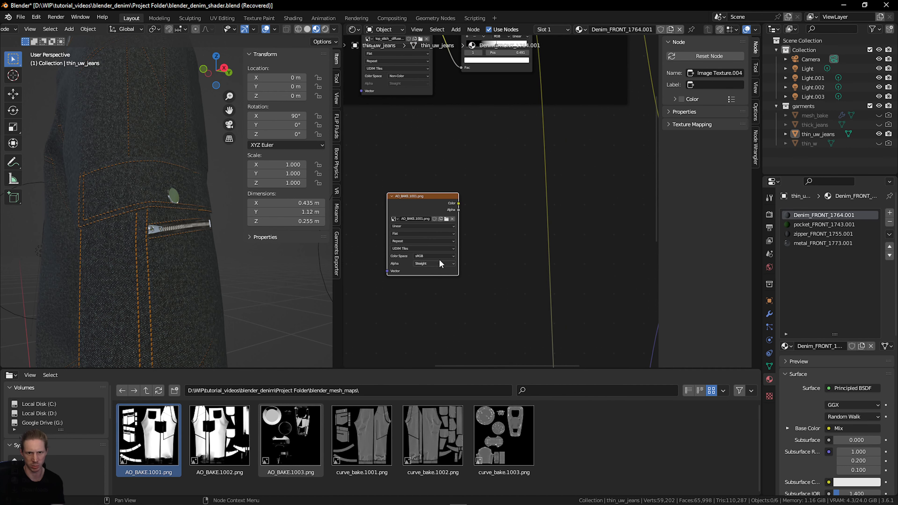
Preview the AO_BAKE texture's color directly on the jeans and look at them from the front.
ctrl+shift+click(452, 205)
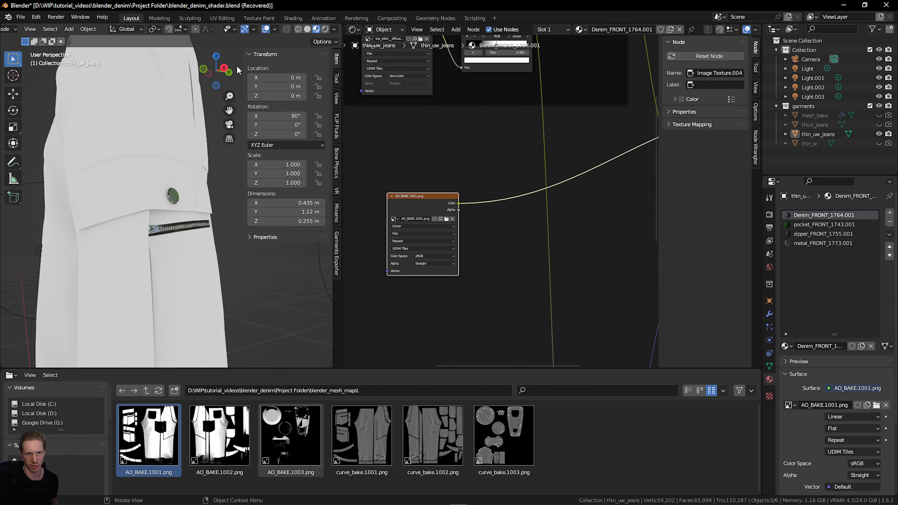
drag(238, 70, 171, 118)
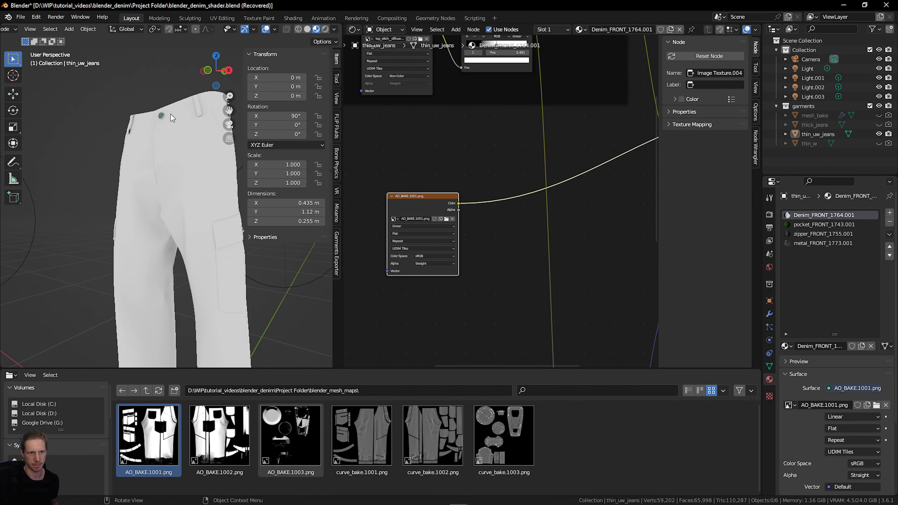
drag(229, 110, 198, 72)
drag(210, 72, 217, 76)
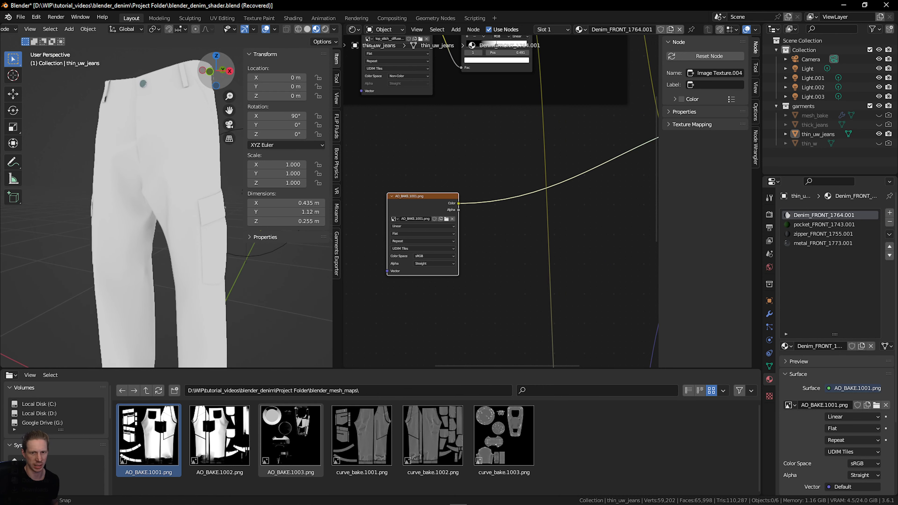
Move the AO_BAKE texture node closer beneath the BASE COLOUR frame and widen the node editor on both sides.
scroll(463, 253, down, 5)
middle_drag(466, 289, 460, 357)
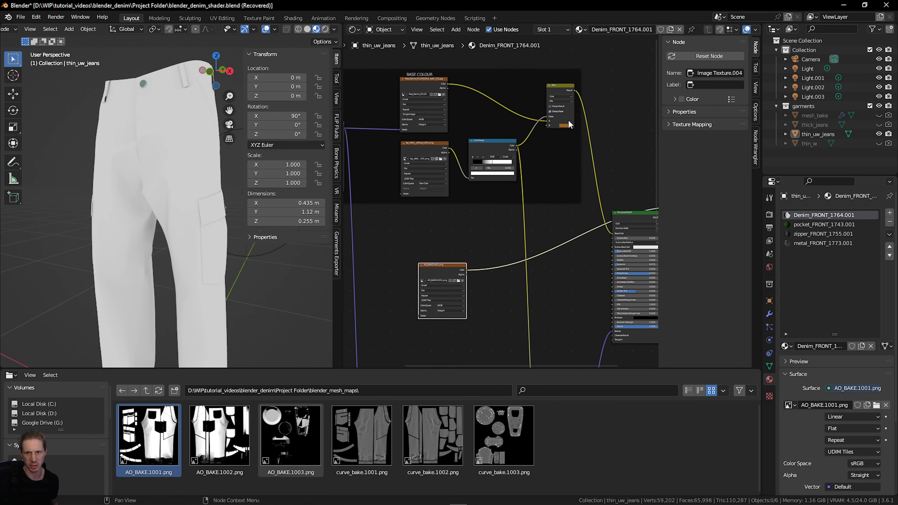
drag(448, 270, 436, 228)
mouse_move(549, 241)
middle_down()
mouse_move(551, 255)
mouse_move(541, 255)
middle_up()
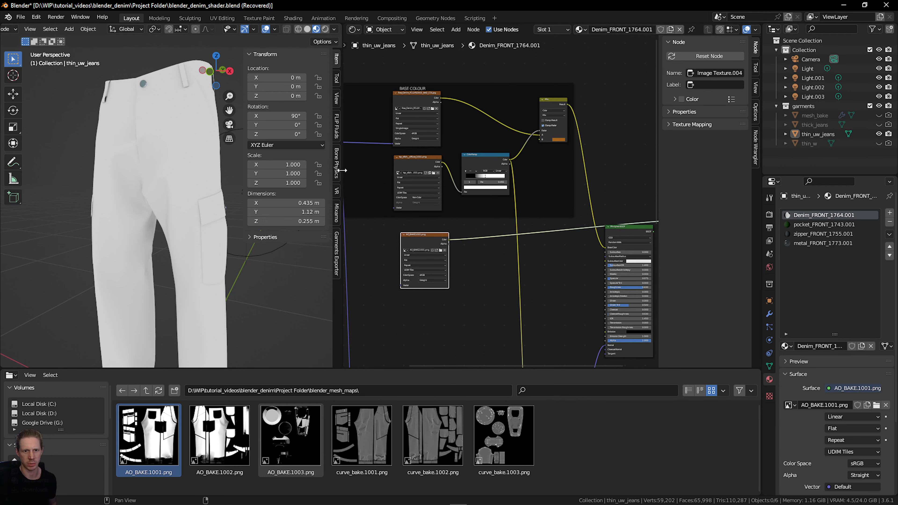
drag(342, 170, 267, 170)
drag(762, 165, 821, 165)
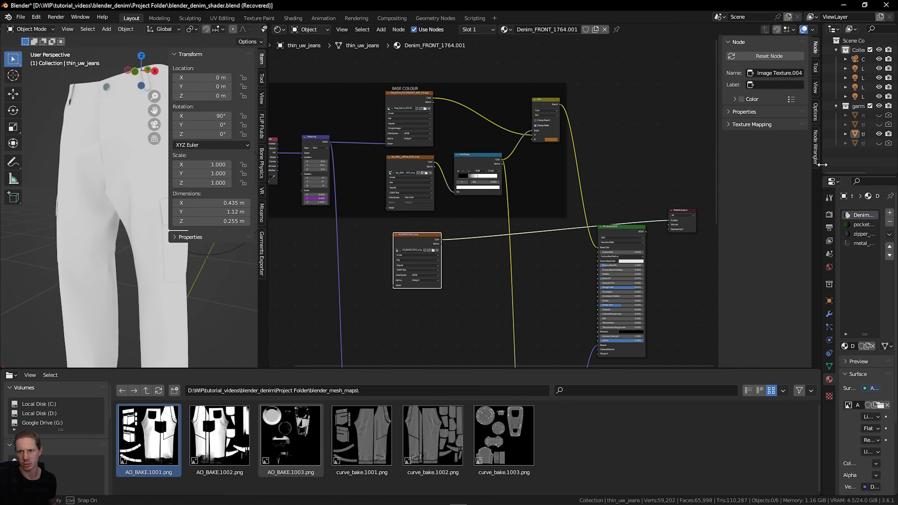
Nudge the base colour Mix node slightly within its frame and lower the AO_BAKE texture node a little.
middle_drag(664, 154, 676, 113)
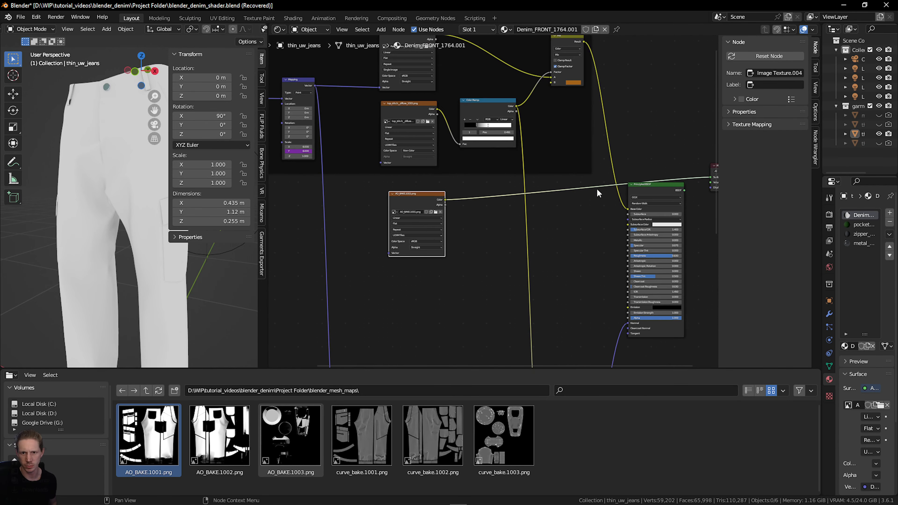
middle_drag(593, 239, 589, 258)
scroll(579, 186, up, 3)
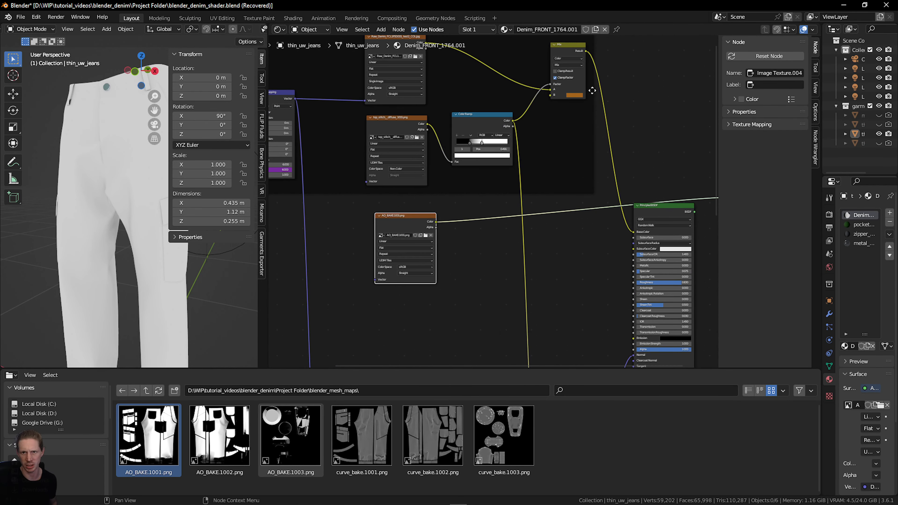
middle_drag(588, 86, 581, 118)
drag(564, 87, 560, 95)
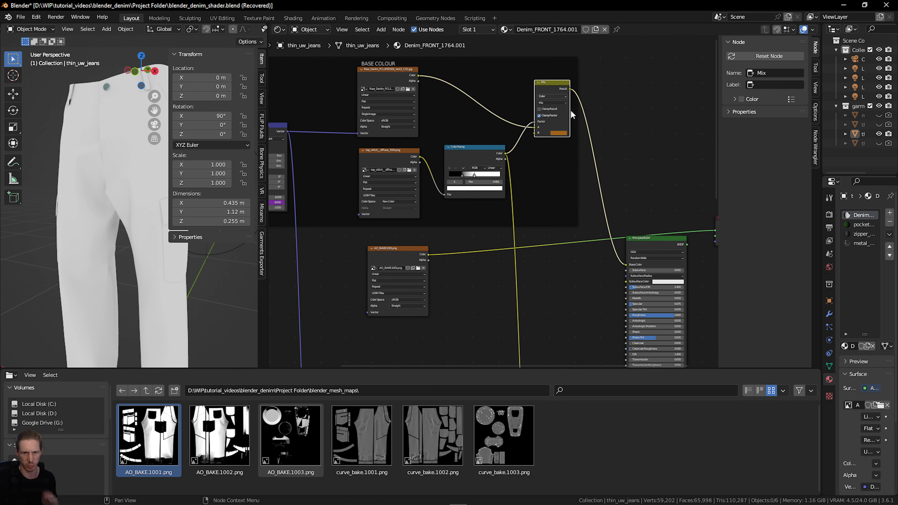
drag(399, 254, 398, 269)
middle_drag(580, 287, 567, 253)
click(573, 245)
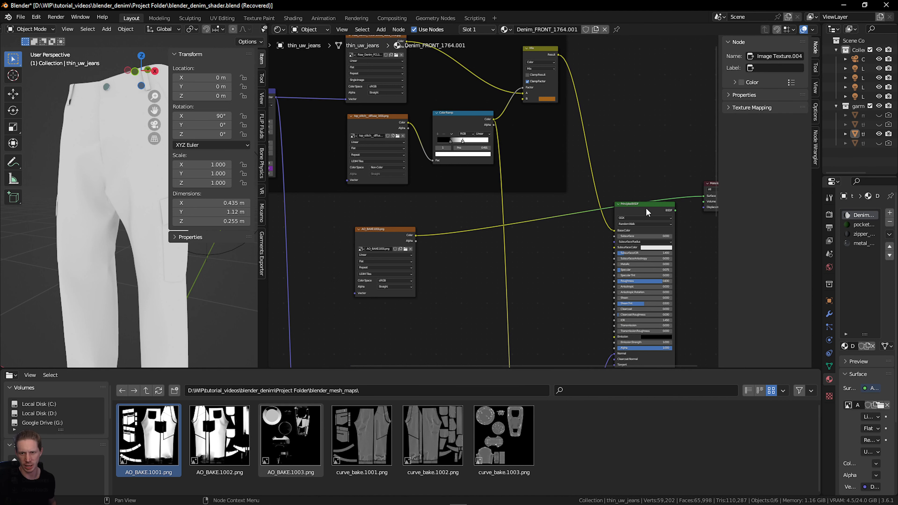
Reconnect the Principled BSDF to the Material Output's surface and shift the shader node slightly away from the output.
drag(647, 212, 644, 211)
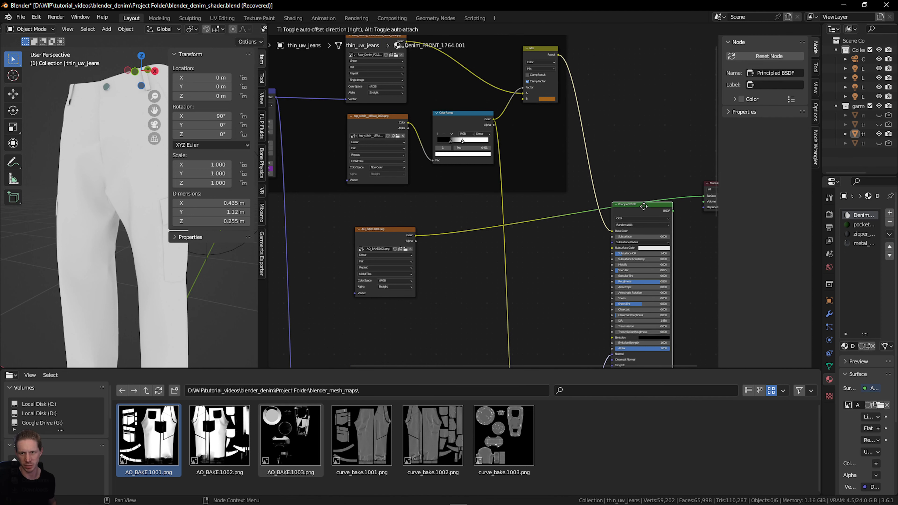
ctrl+shift+click(667, 209)
drag(651, 201, 646, 203)
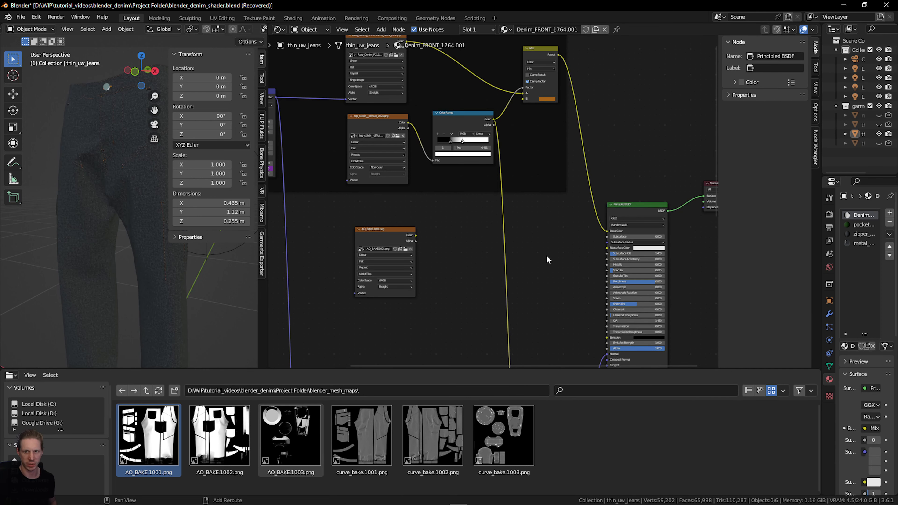
Add a Mix Color node between the AO_BAKE texture and the Principled BSDF.
key(shift+a)
text(mix)
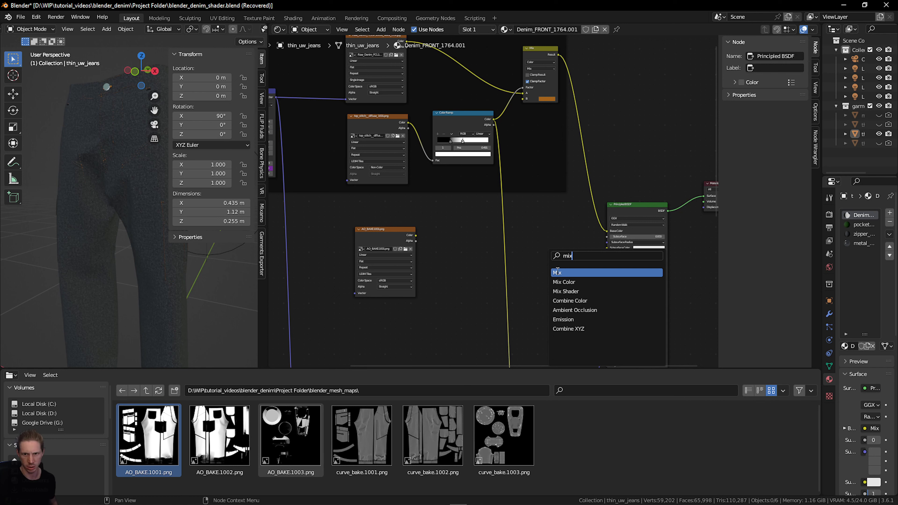
key(Down)
key(Return)
click(554, 244)
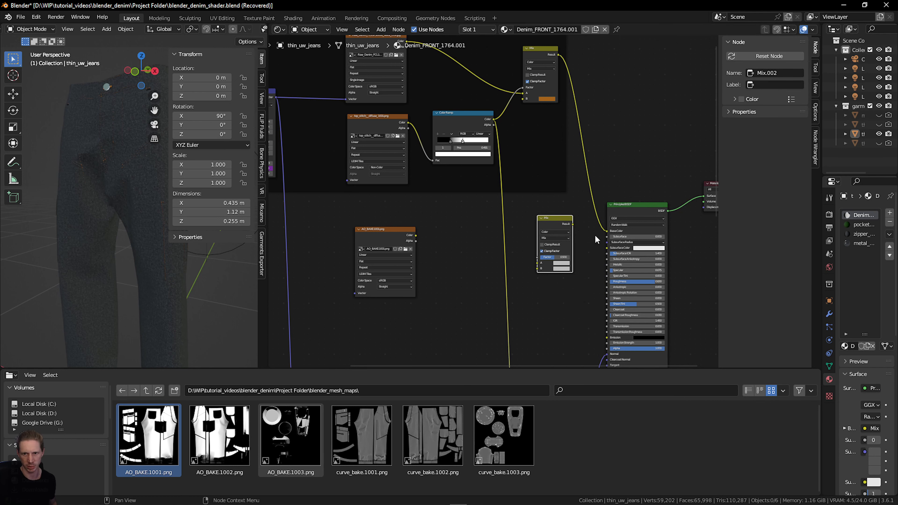
Feed the base colour Mix result into the new node's A, the AO_BAKE color into B, and its result into Base Color.
drag(574, 225, 607, 231)
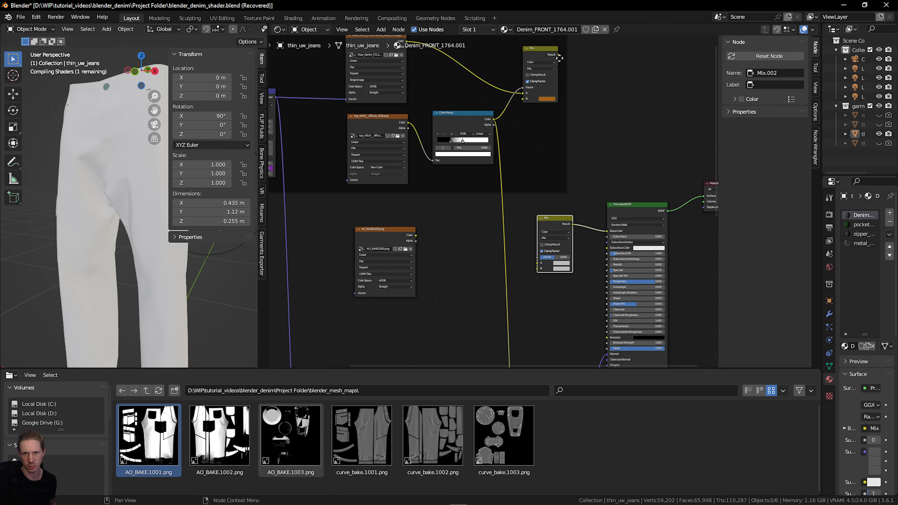
drag(559, 55, 538, 264)
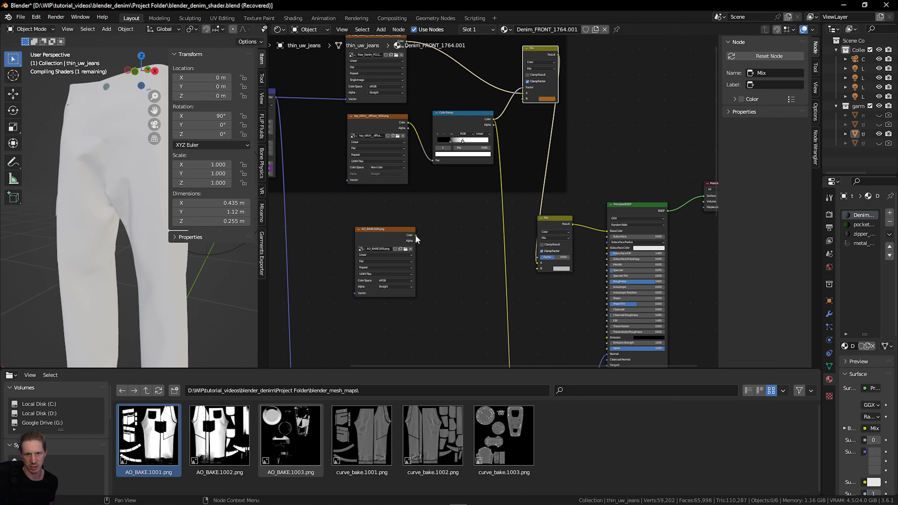
drag(416, 235, 537, 269)
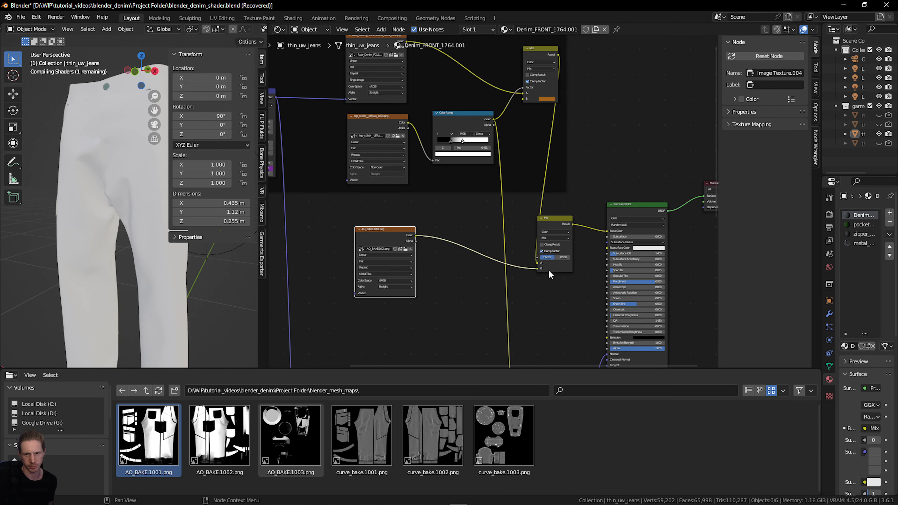
Try the new Mix node's factor at 0.000 and 0.492 while viewing the waistband and front pocket up close.
scroll(124, 178, up, 3)
shift+middle_drag(151, 115, 106, 224)
scroll(105, 223, up, 5)
scroll(106, 223, down, 5)
scroll(576, 289, up, 9)
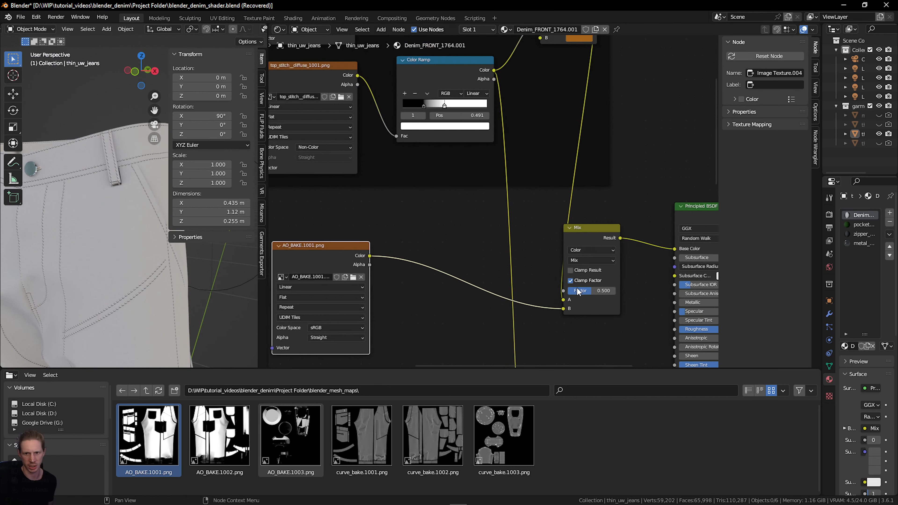
middle_drag(576, 289, 469, 281)
drag(487, 296, 467, 297)
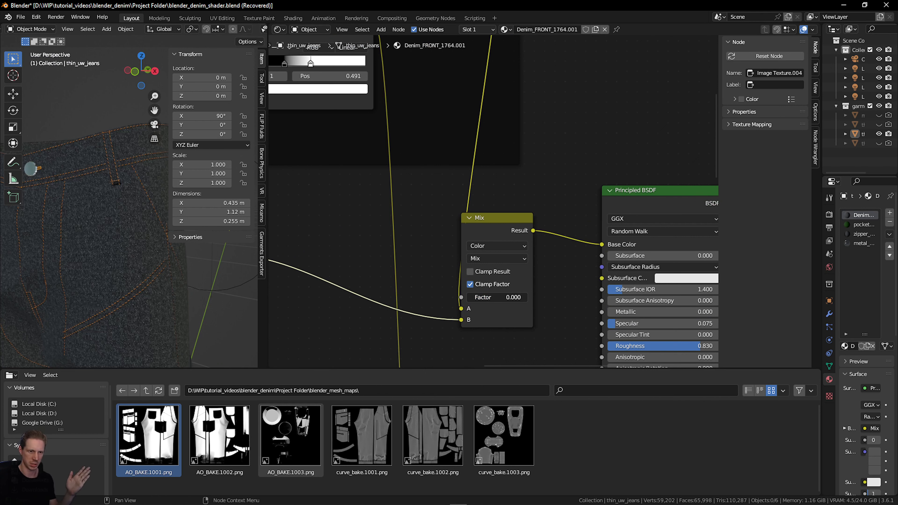
drag(466, 297, 514, 289)
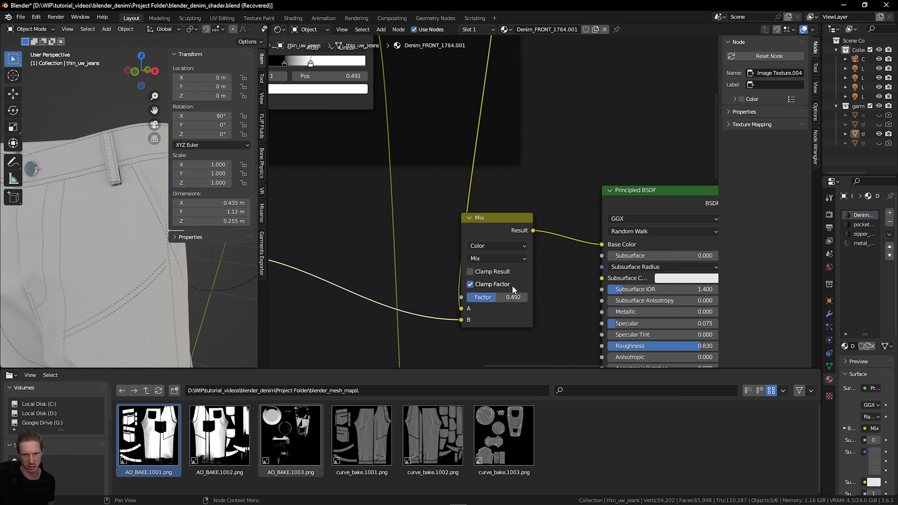
Change the AO Mix node's blend mode to Darken and lower its factor to 0.000.
click(496, 259)
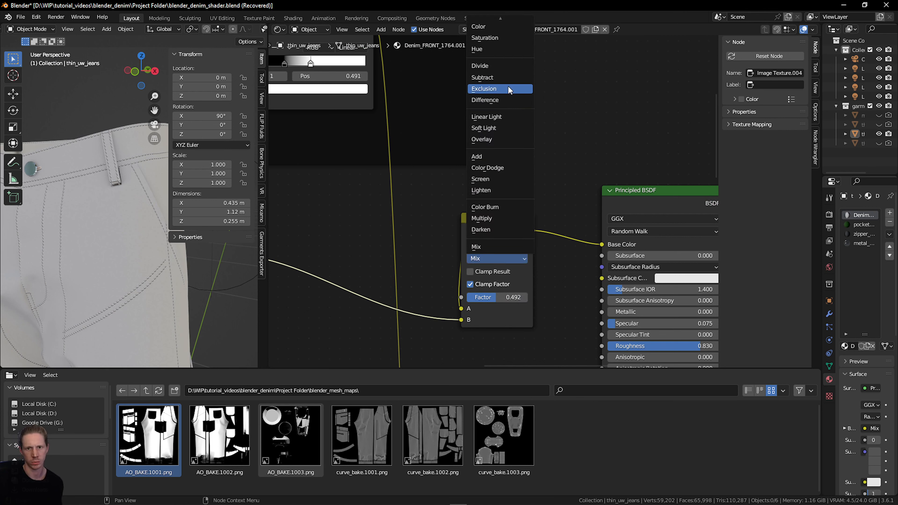
click(487, 230)
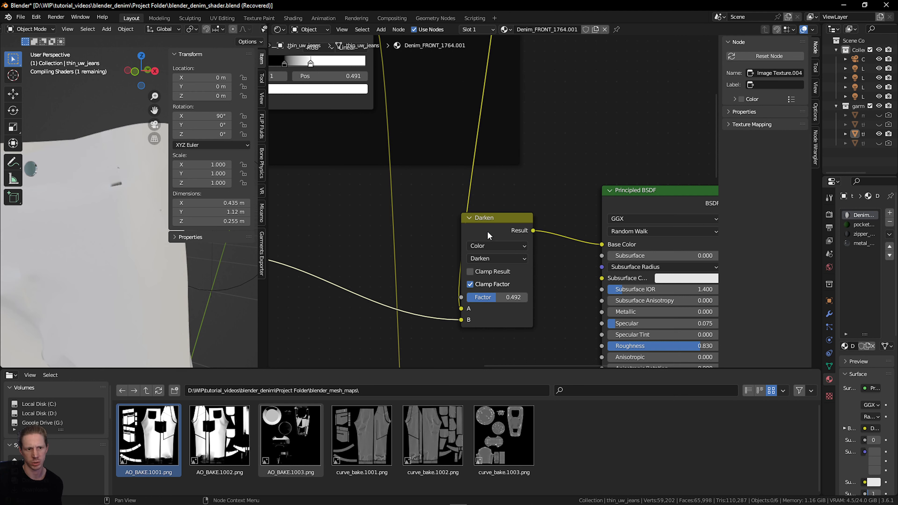
drag(499, 298, 473, 299)
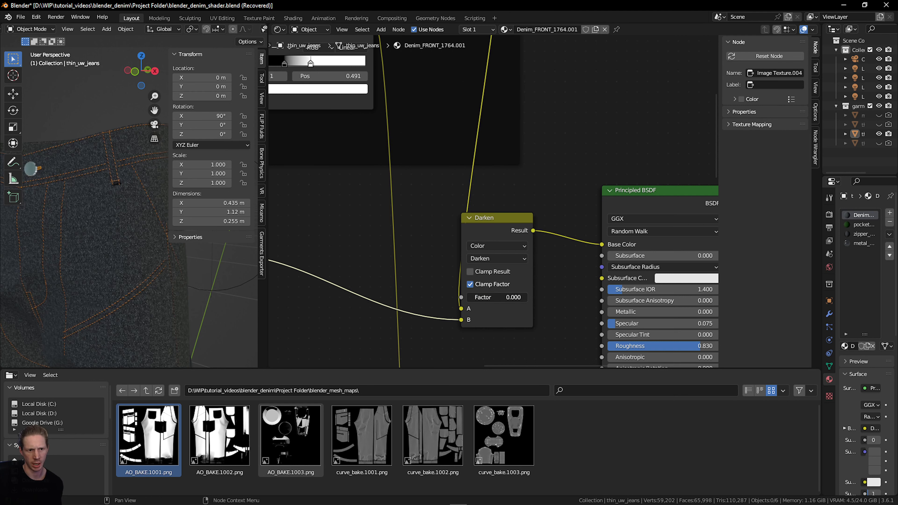
Set the Darken node's factor to 1.000 and compare its effect around the front pocket of the jeans.
drag(527, 297, 490, 297)
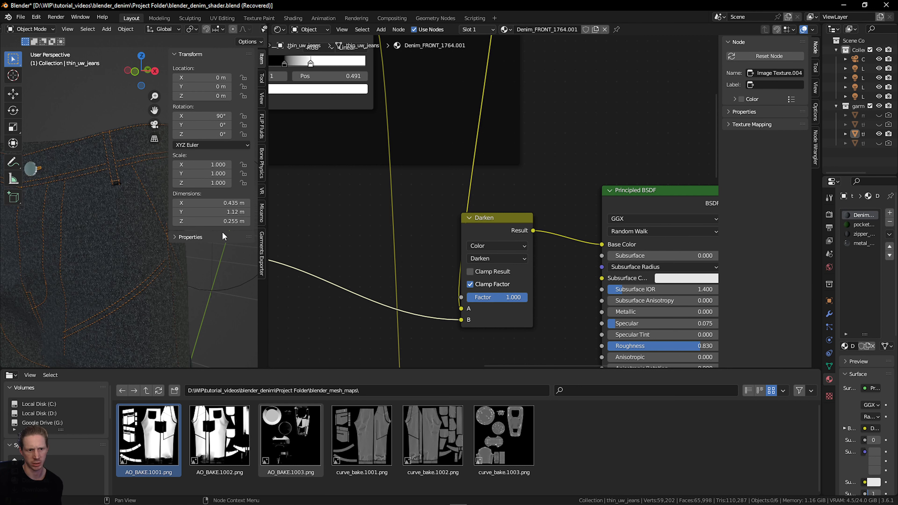
scroll(132, 233, down, 4)
drag(155, 113, 138, 83)
scroll(130, 160, up, 4)
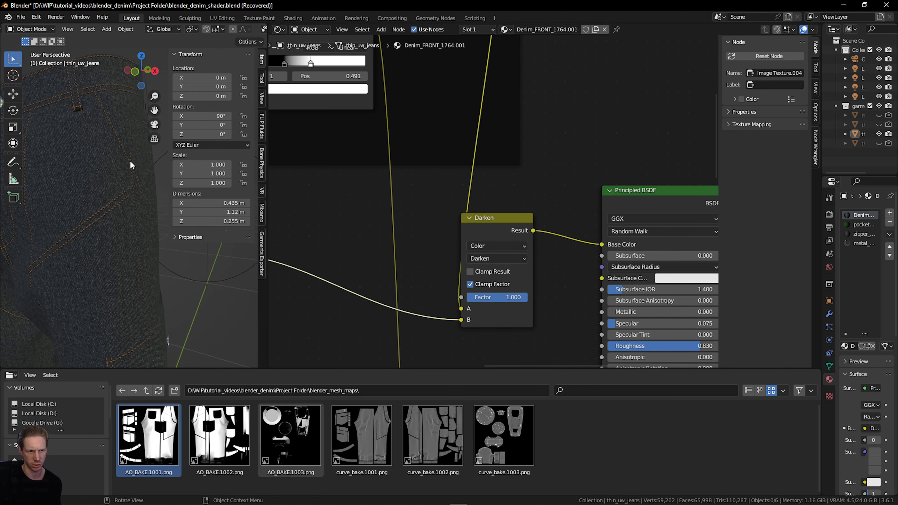
drag(505, 297, 527, 297)
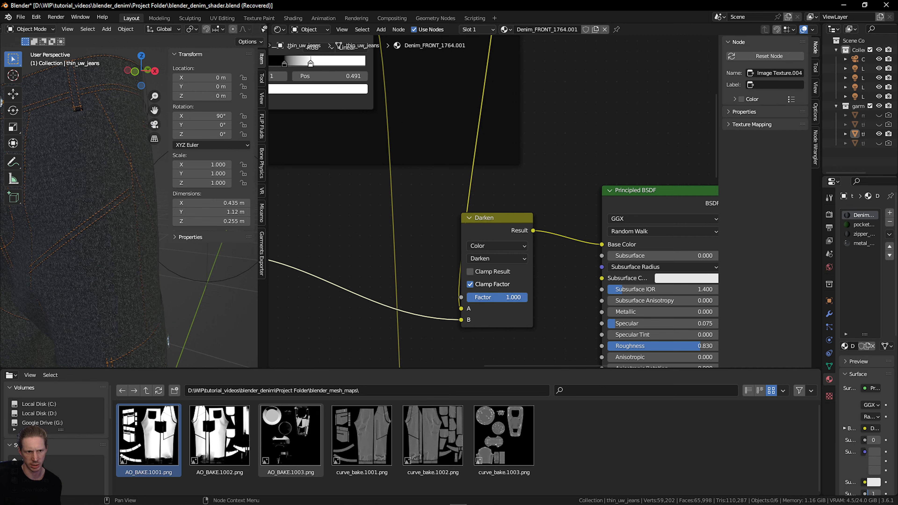
Insert a Color Ramp node on the link between the AO_BAKE texture and the Darken node's B input.
scroll(505, 300, down, 4)
drag(322, 233, 321, 265)
click(396, 294)
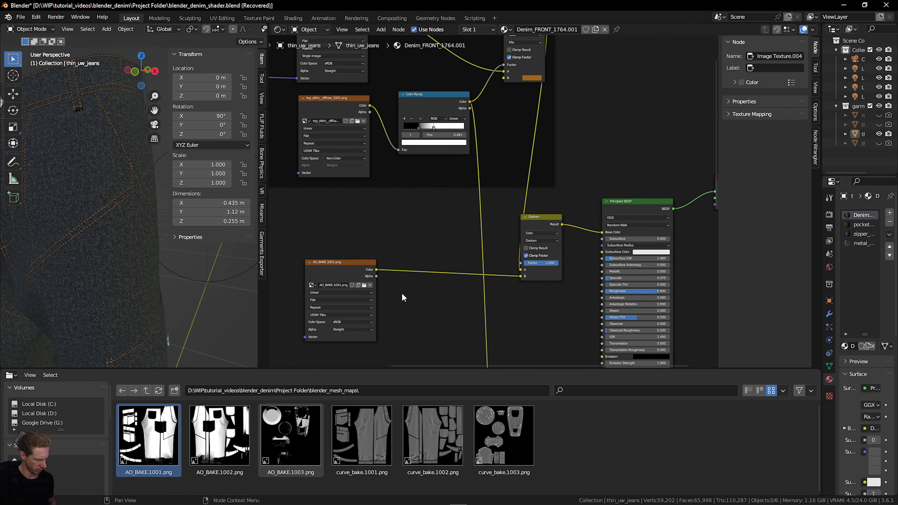
middle_drag(418, 306, 416, 284)
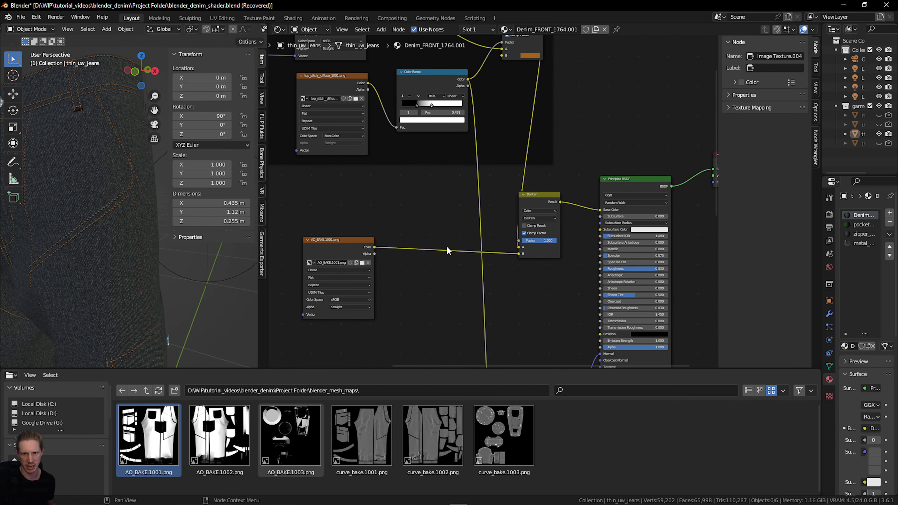
key(shift+a)
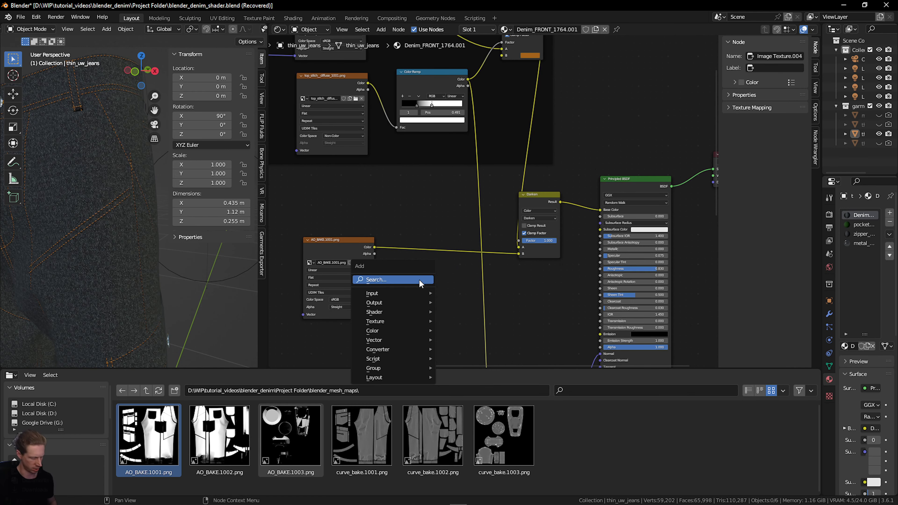
text(ramp)
key(Return)
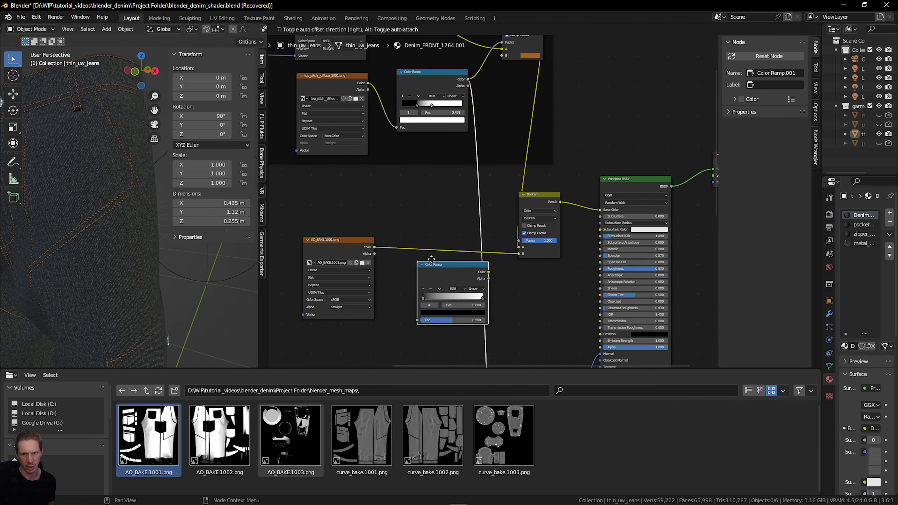
click(419, 244)
scroll(351, 265, up, 3)
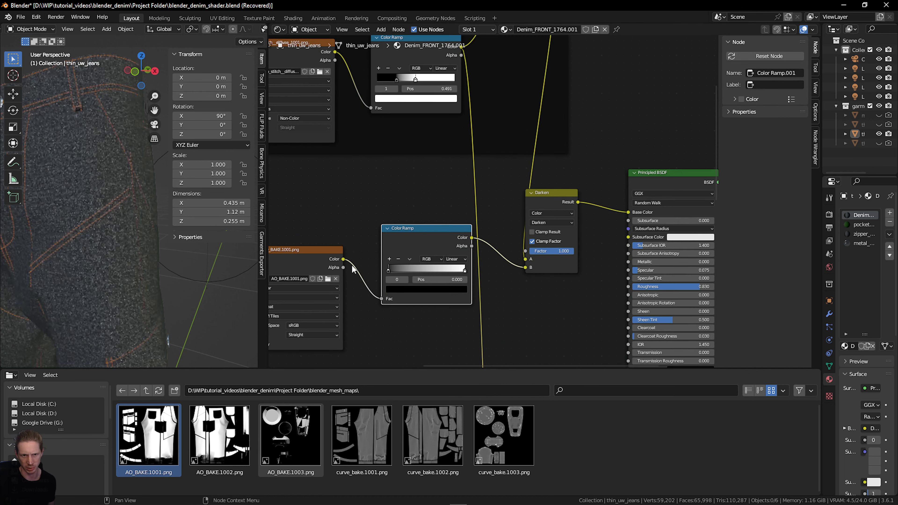
Hide the node editor's sidebar and reposition the Darken node and the stitching colour Mix node for a cleaner layout.
middle_drag(370, 226, 419, 169)
click(350, 207)
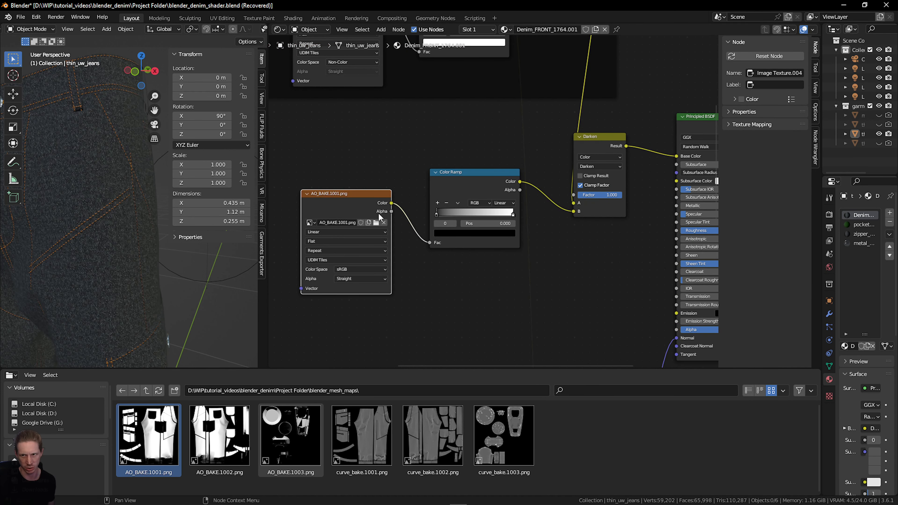
key(n)
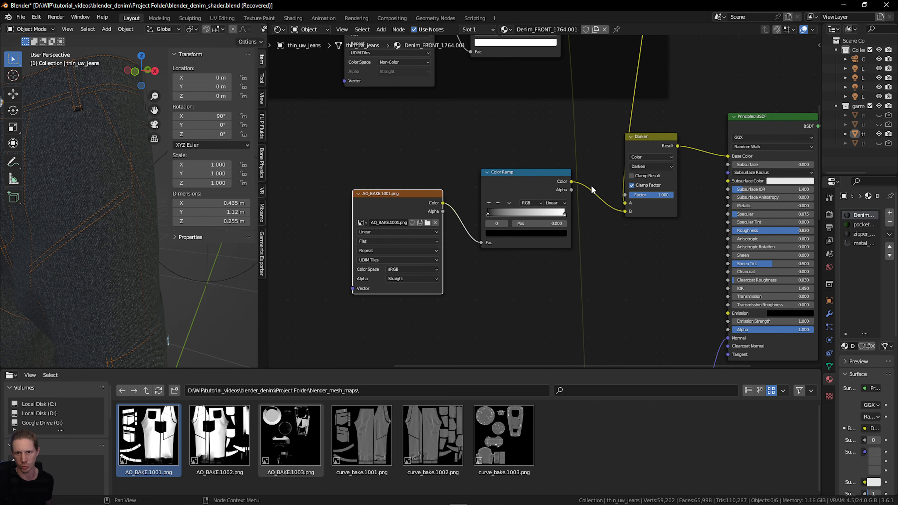
click(529, 183)
middle_drag(612, 236, 560, 253)
drag(603, 153, 626, 145)
middle_drag(578, 156, 624, 315)
drag(630, 67, 602, 86)
middle_drag(659, 224, 659, 171)
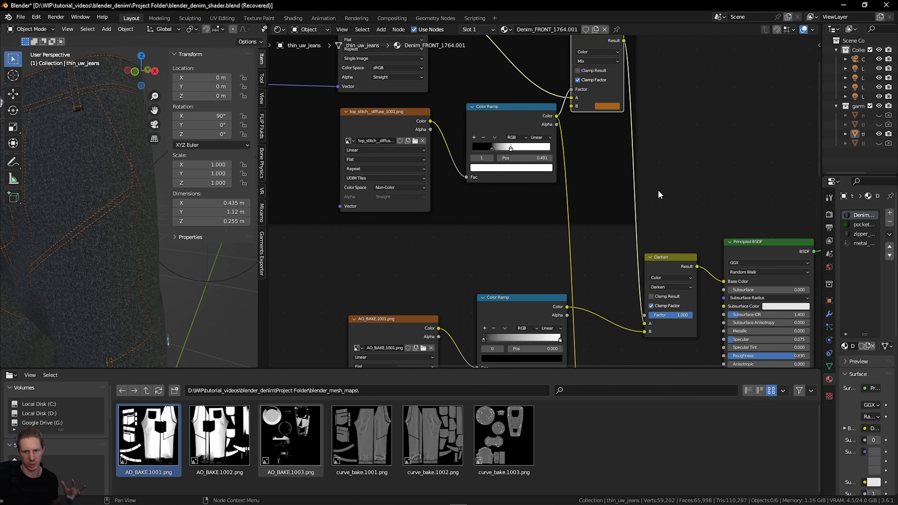
Tighten the AO Color Ramp by moving its black stop to 0.336 and its white stop to 0.768.
middle_drag(649, 195, 616, 93)
middle_drag(623, 281, 634, 245)
scroll(583, 228, up, 2)
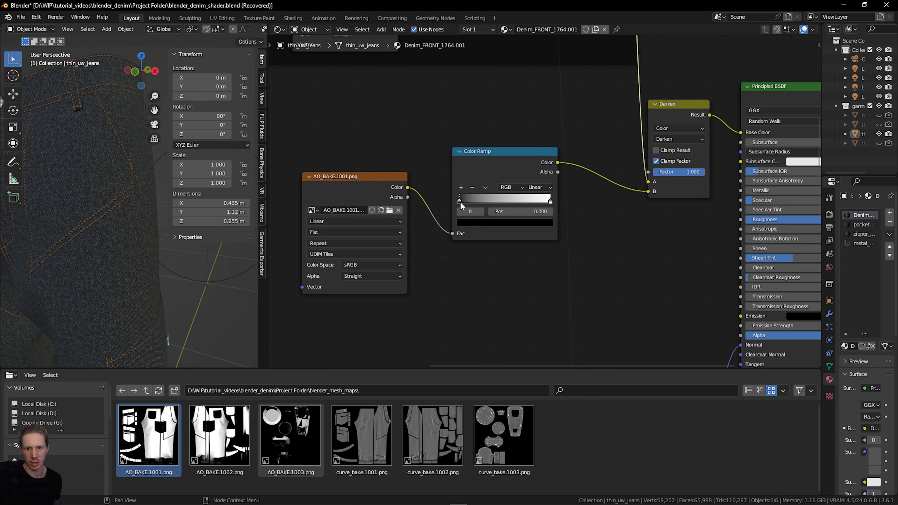
drag(460, 201, 484, 200)
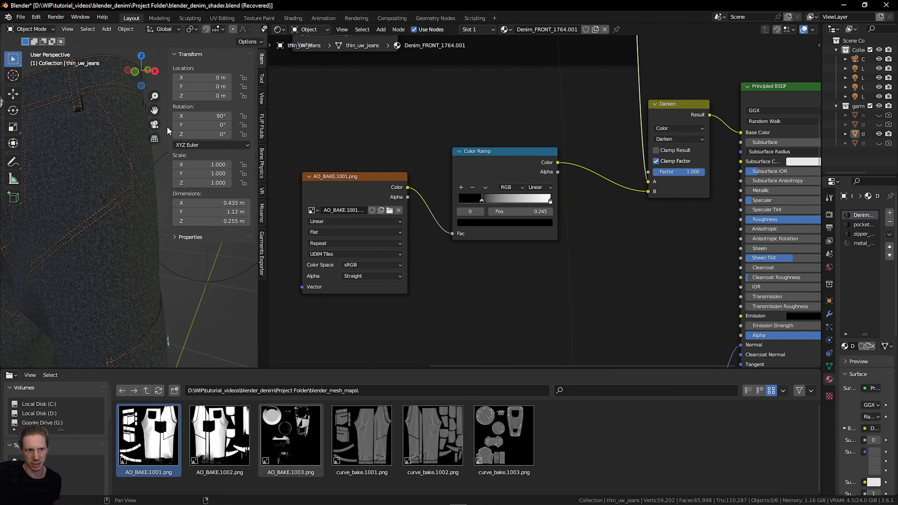
shift+middle_drag(156, 117, 246, 30)
mouse_move(481, 200)
mouse_down()
mouse_move(508, 199)
mouse_move(485, 200)
mouse_up()
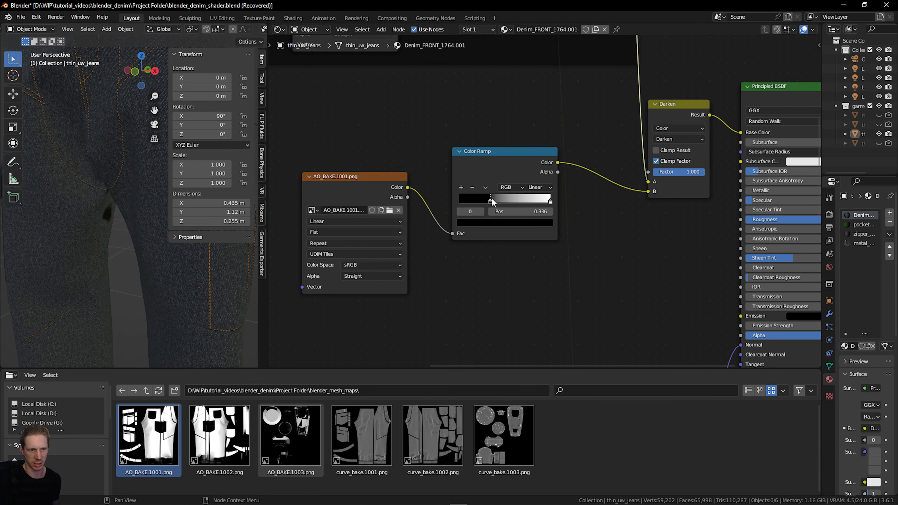
drag(149, 69, 22, 71)
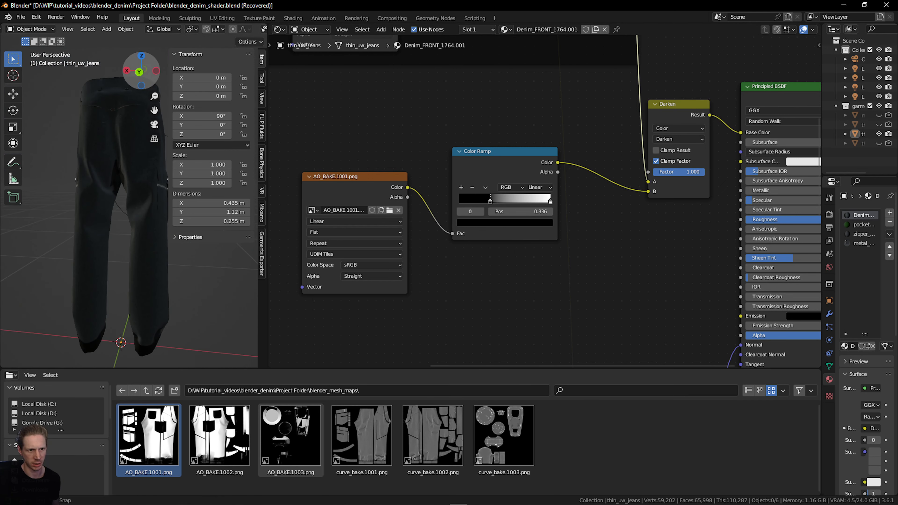
drag(550, 201, 525, 201)
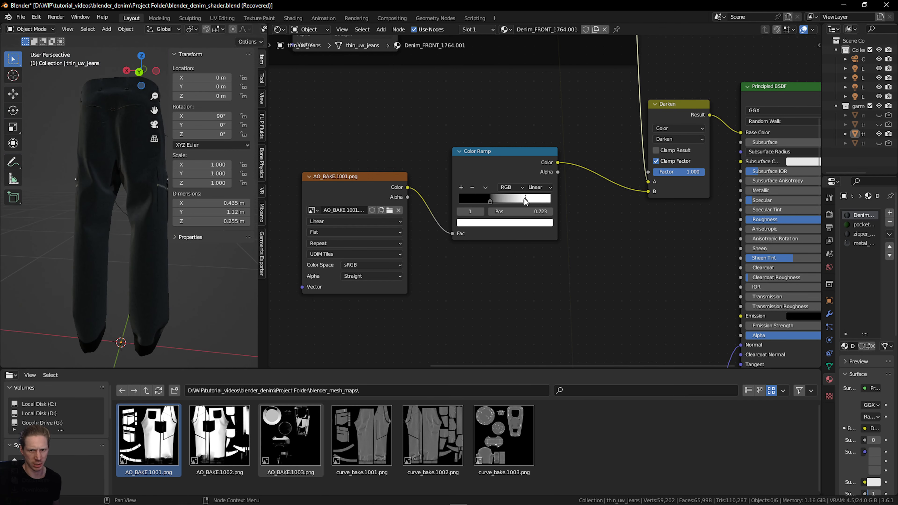
Preview the AO Color Ramp's output directly on the jeans and examine the shading from several angles.
ctrl+shift+click(548, 163)
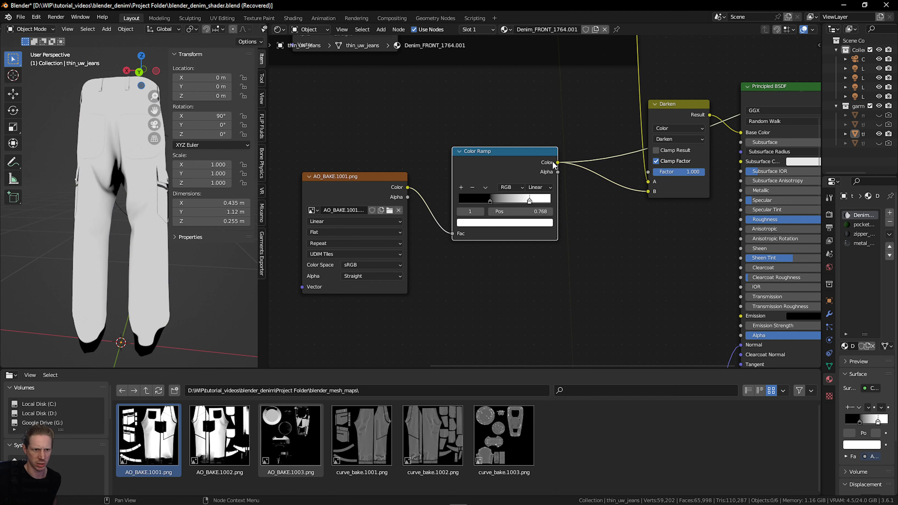
drag(138, 72, 38, 119)
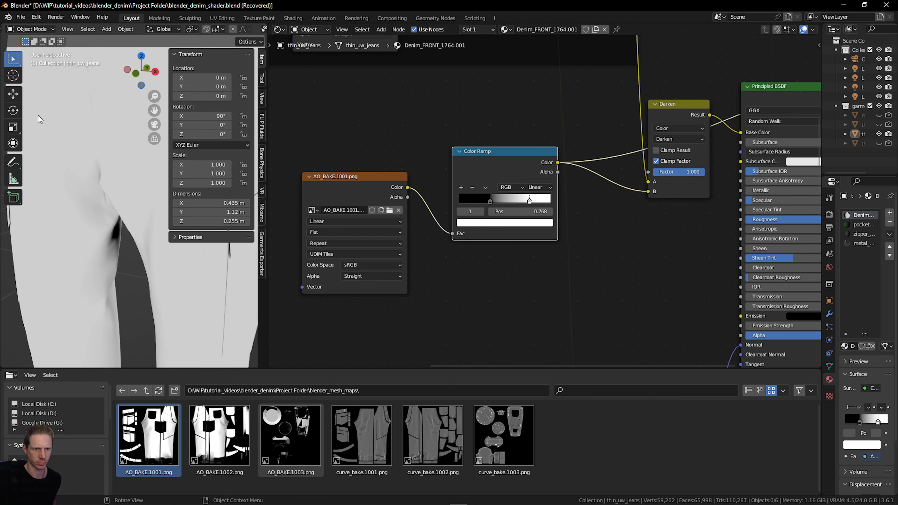
scroll(85, 119, down, 3)
drag(152, 112, 122, 107)
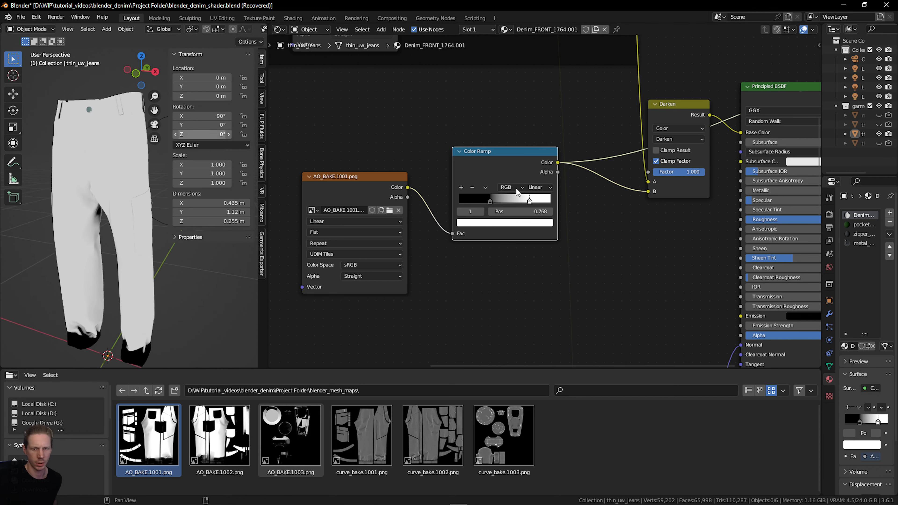
click(604, 211)
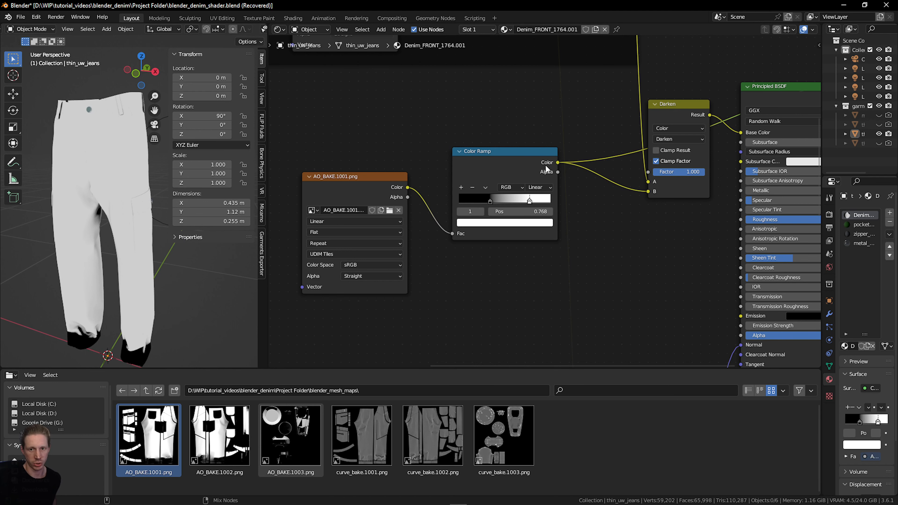
ctrl+shift+click(546, 165)
ctrl+shift+click(546, 164)
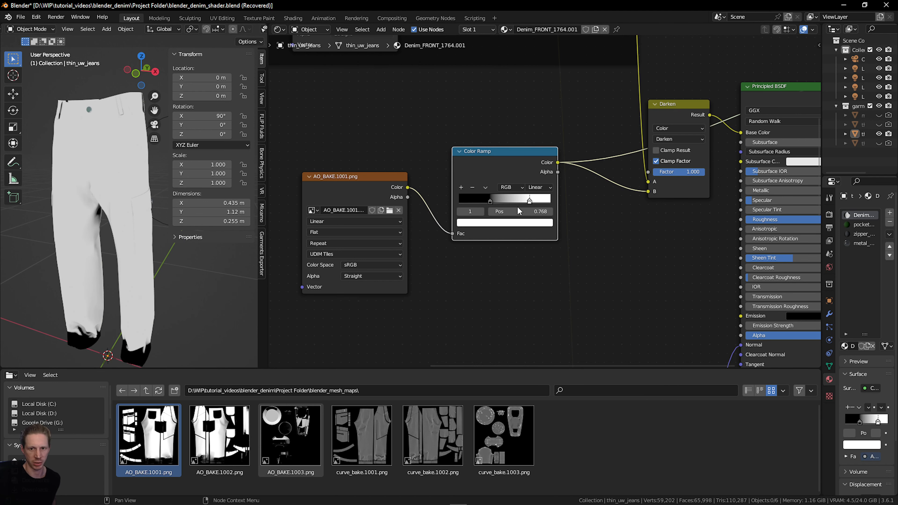
Set the AO Color Ramp's black stop to 0.227 and white stop to 0.764, checking the shading around the jeans.
scroll(519, 211, up, 1)
mouse_move(482, 202)
mouse_down()
mouse_move(449, 202)
mouse_move(488, 202)
mouse_move(450, 204)
mouse_move(471, 203)
mouse_up()
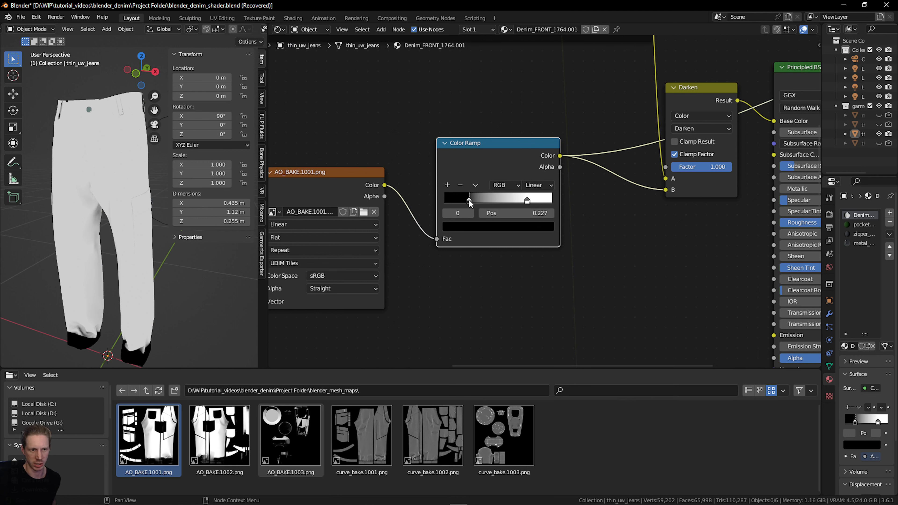
click(528, 200)
scroll(112, 208, up, 3)
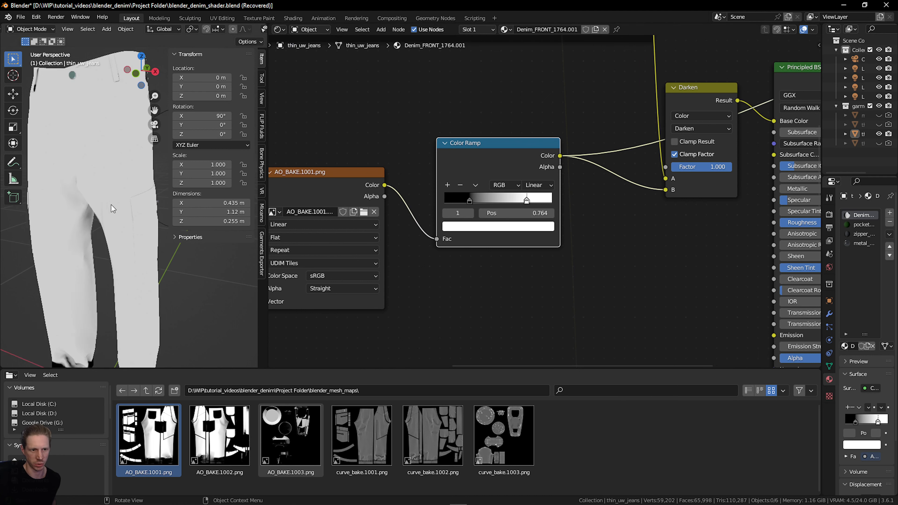
drag(144, 70, 181, 70)
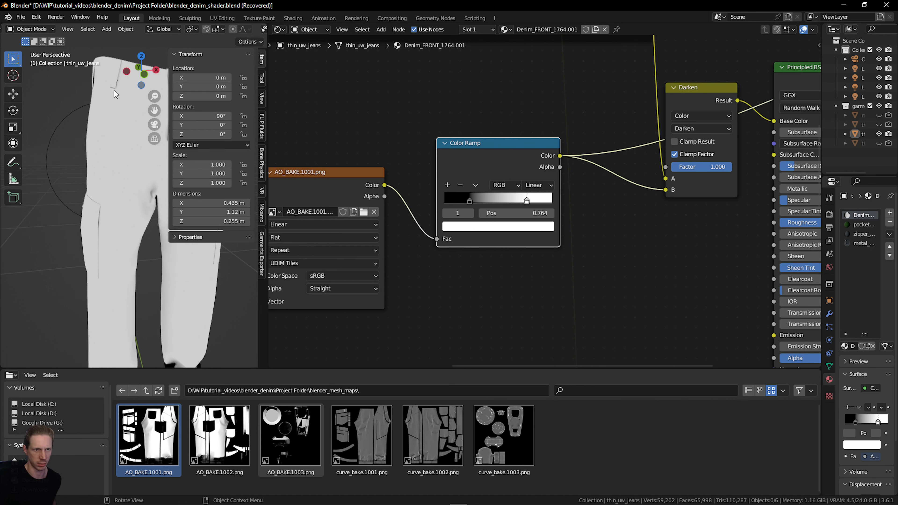
drag(154, 109, 81, 103)
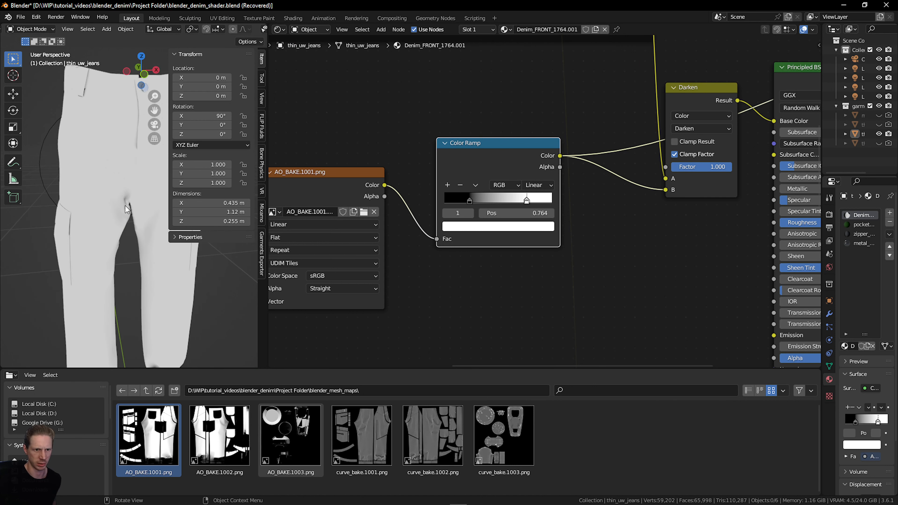
drag(142, 73, 62, 63)
scroll(619, 245, down, 4)
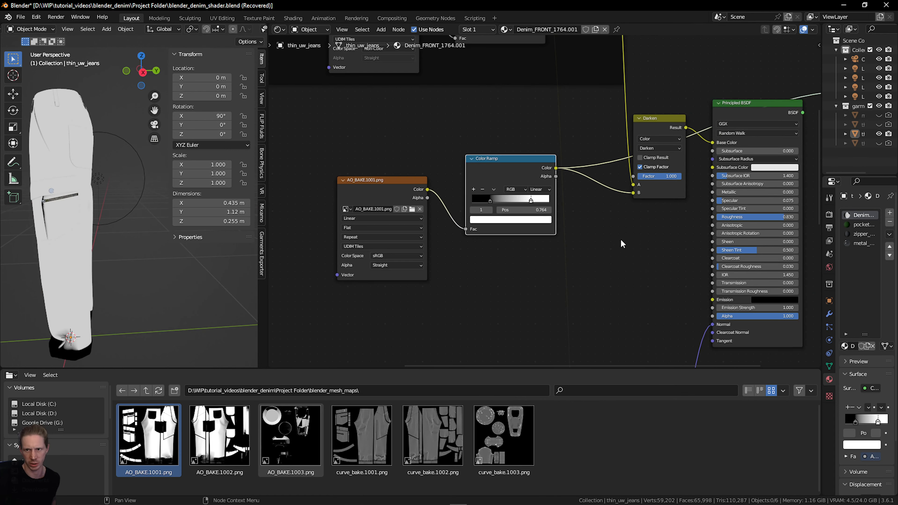
Move the Principled BSDF node up slightly and connect it back to the Material Output to check the full denim shader.
middle_drag(683, 158, 609, 223)
drag(702, 168, 707, 151)
ctrl+shift+click(724, 161)
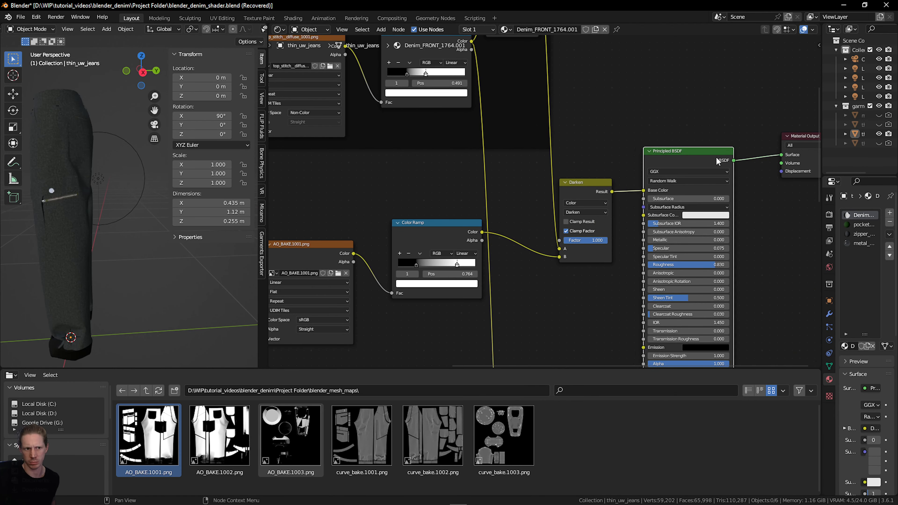
drag(142, 71, 181, 75)
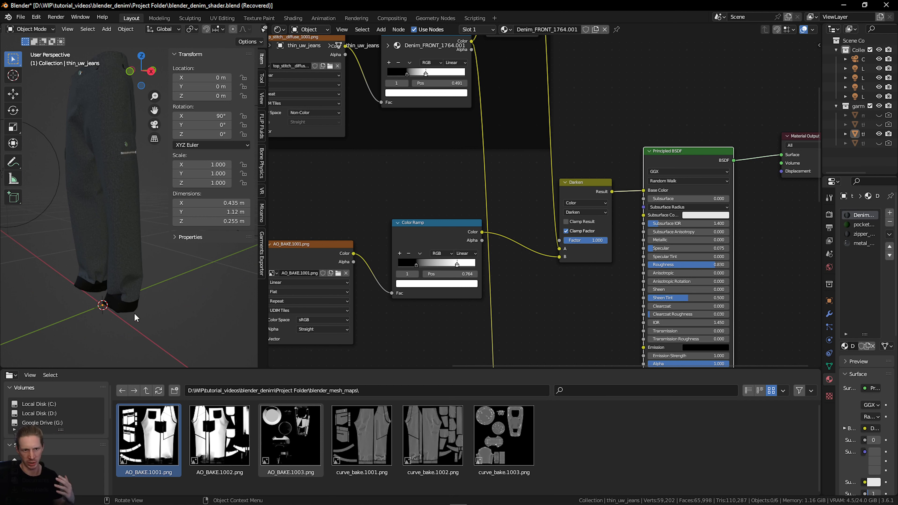
drag(155, 110, 159, 136)
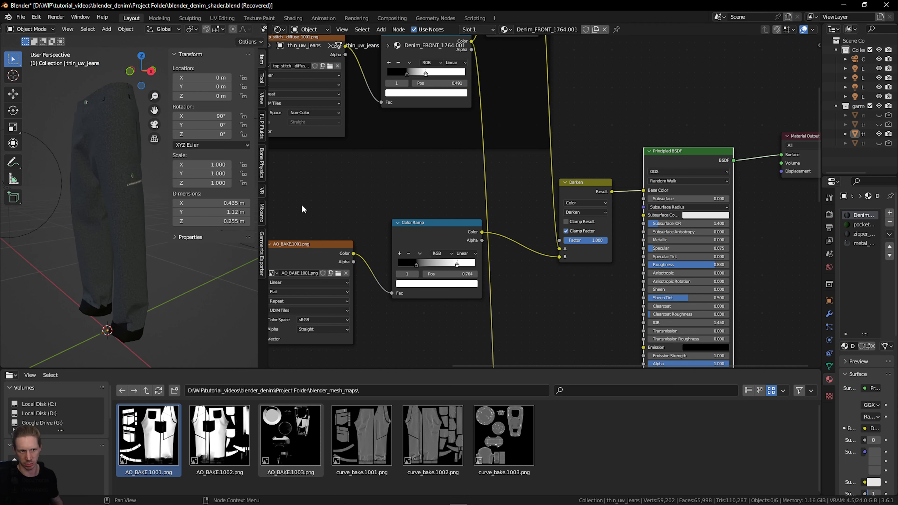
drag(146, 73, 155, 75)
Move the Material Output, Principled BSDF and Darken nodes away from the AO nodes to make room in the tree.
scroll(532, 278, down, 3)
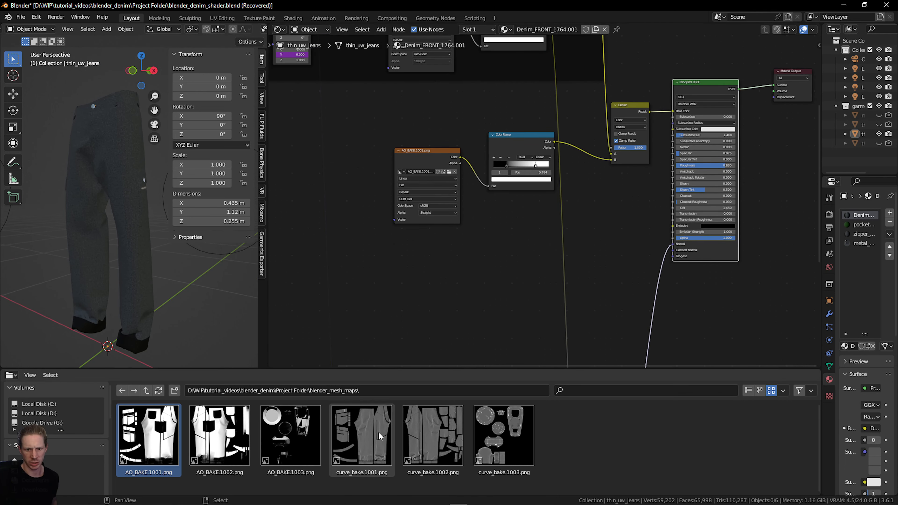
click(383, 437)
middle_drag(639, 186, 577, 255)
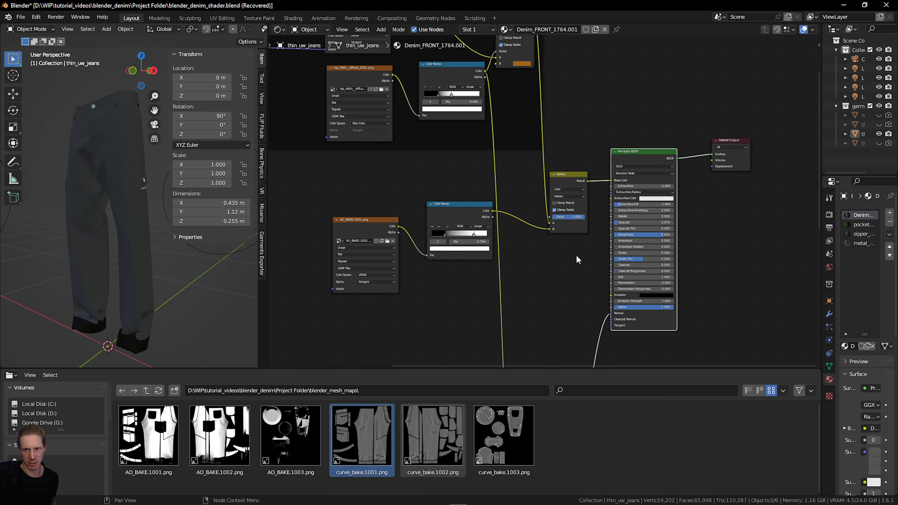
scroll(576, 255, down, 2)
middle_drag(664, 226, 623, 255)
drag(671, 193, 790, 199)
drag(601, 194, 731, 190)
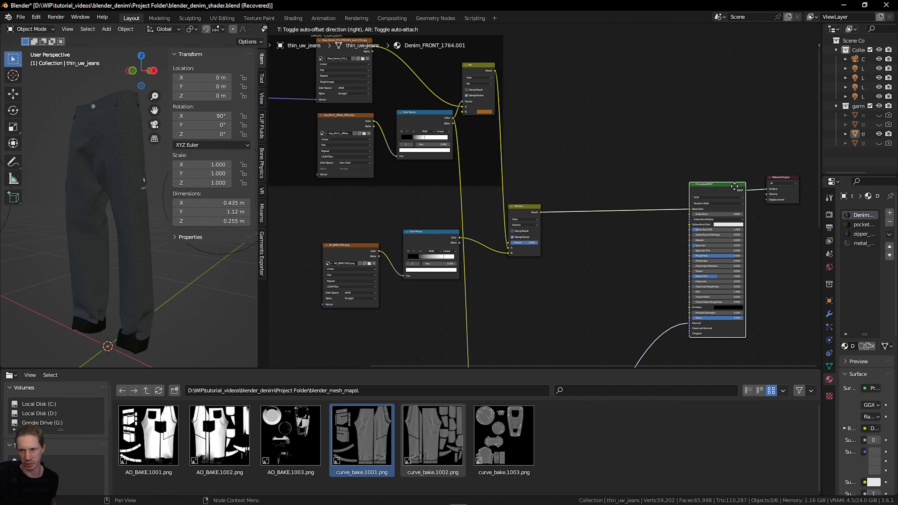
middle_drag(508, 211, 540, 209)
drag(570, 205, 589, 151)
middle_drag(587, 242, 591, 230)
Add the curve_bake.1001.png image texture below the AO bake node and set its source to UDIM Tiles.
middle_drag(448, 284, 503, 175)
drag(386, 450, 444, 230)
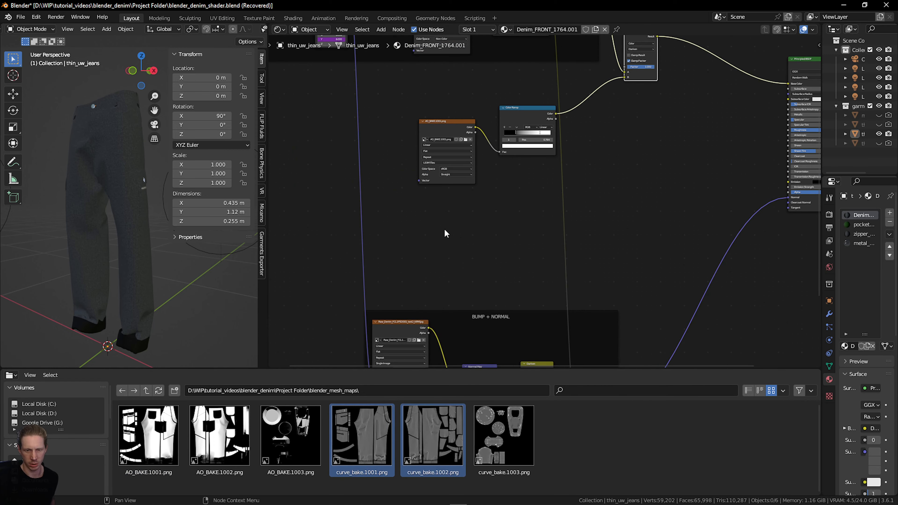
click(573, 426)
click(359, 427)
drag(359, 427, 441, 214)
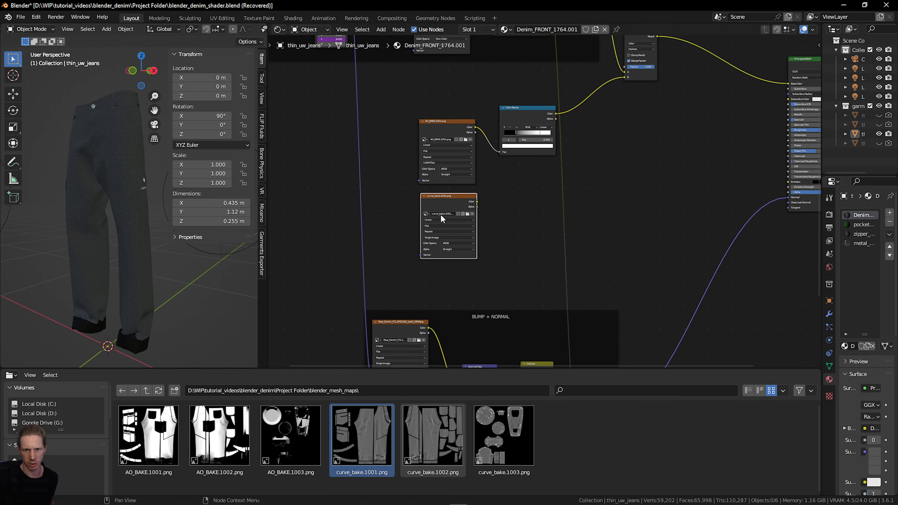
scroll(441, 214, up, 3)
click(395, 257)
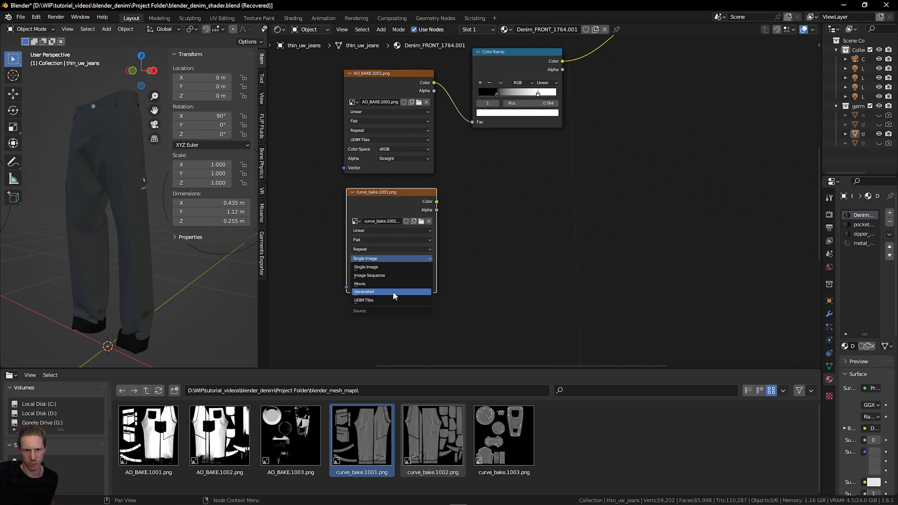
click(409, 259)
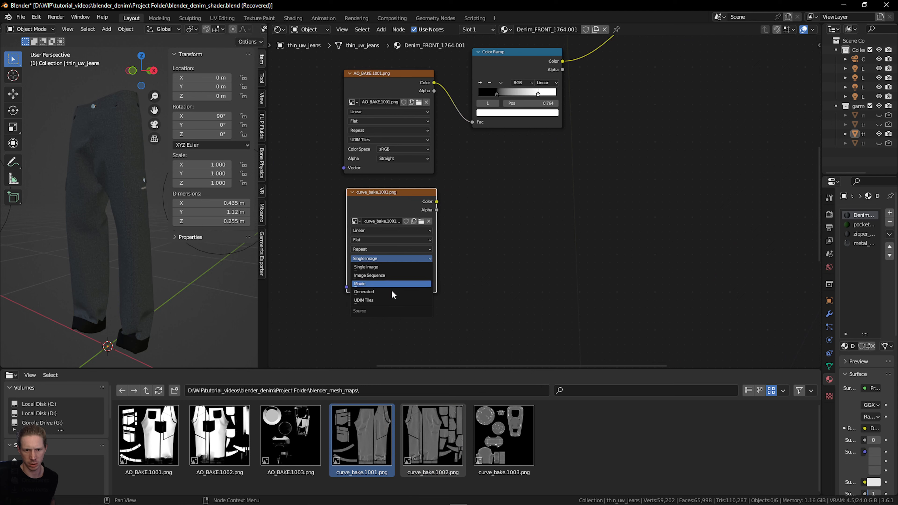
click(413, 301)
scroll(476, 236, down, 1)
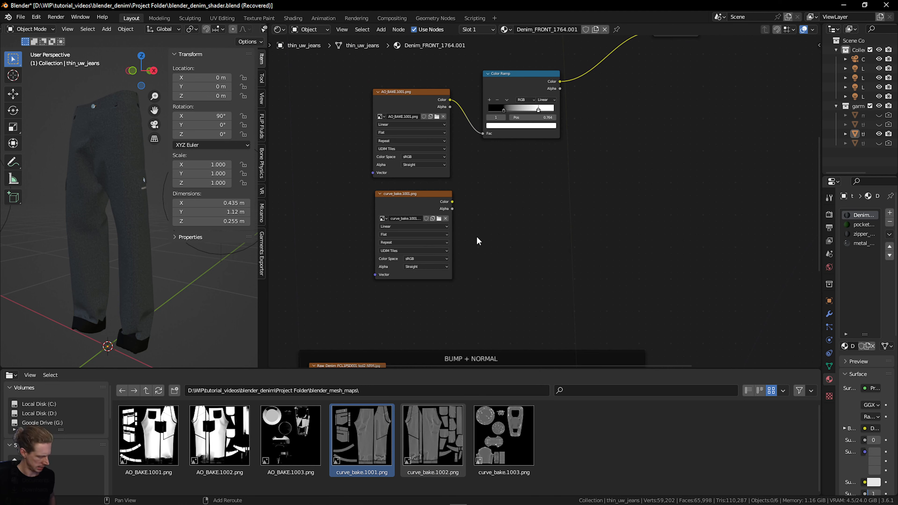
Add a Color Ramp beside the curvature texture and feed the texture's colour into its factor.
key(shift+a)
click(476, 237)
text(ramp)
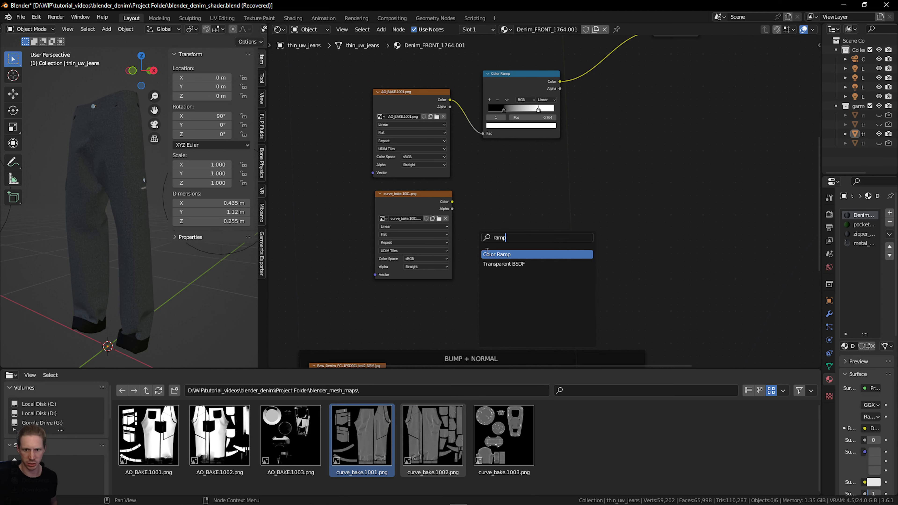
key(Return)
drag(453, 202, 499, 244)
Duplicate the Darken node into the link before the Principled BSDF and connect the curvature Color Ramp to its B input.
scroll(579, 232, down, 1)
middle_drag(579, 232, 563, 258)
scroll(563, 258, down, 1)
click(597, 82)
drag(605, 84, 602, 85)
key(shift+d)
click(681, 81)
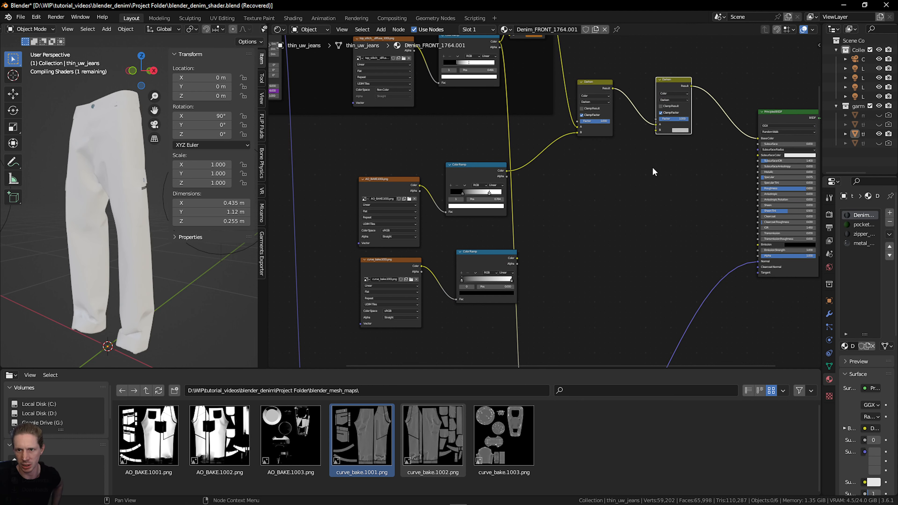
drag(680, 79, 672, 141)
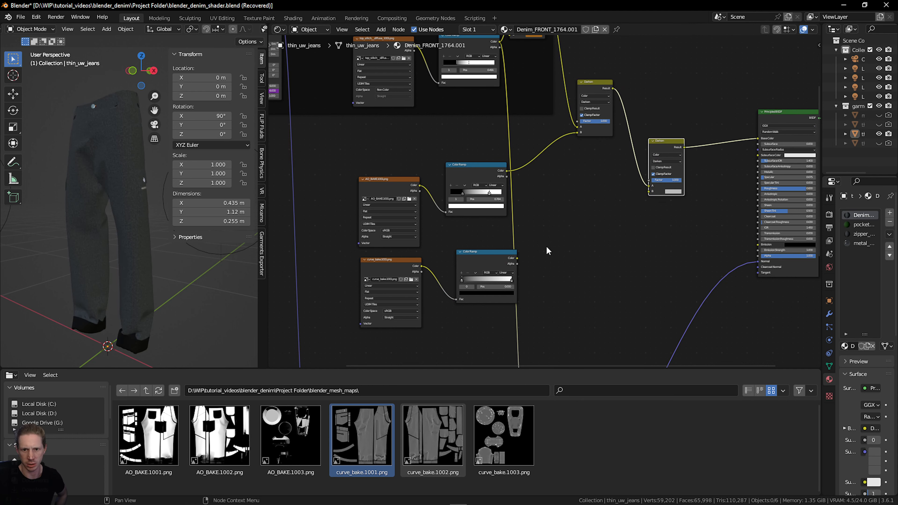
drag(517, 258, 656, 190)
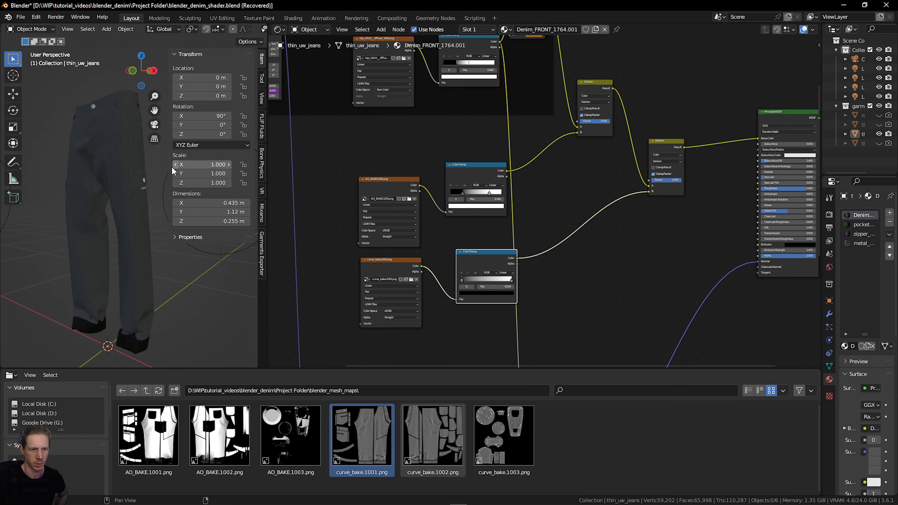
Vary the second Darken node's factor to judge the curvature's effect on the jeans, leaving it at 1.000.
scroll(135, 167, up, 4)
scroll(132, 161, down, 3)
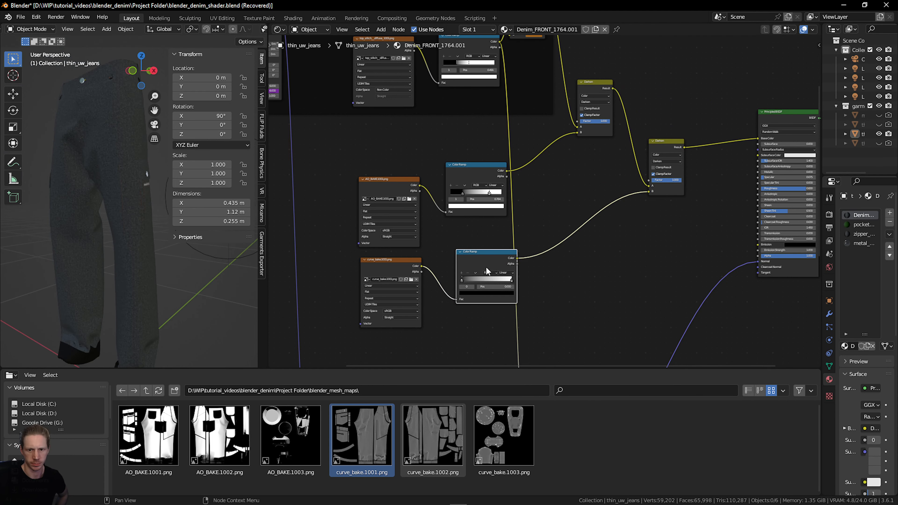
scroll(487, 271, up, 1)
scroll(654, 180, up, 2)
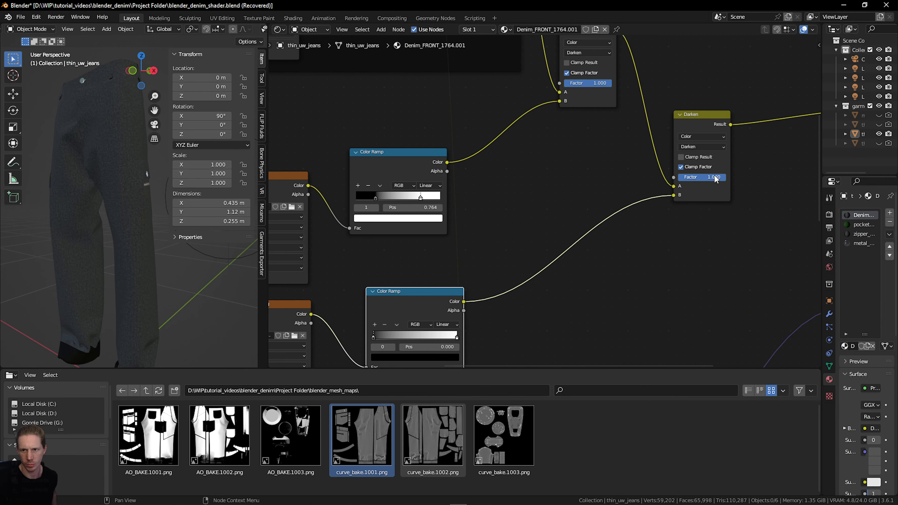
drag(679, 177, 726, 177)
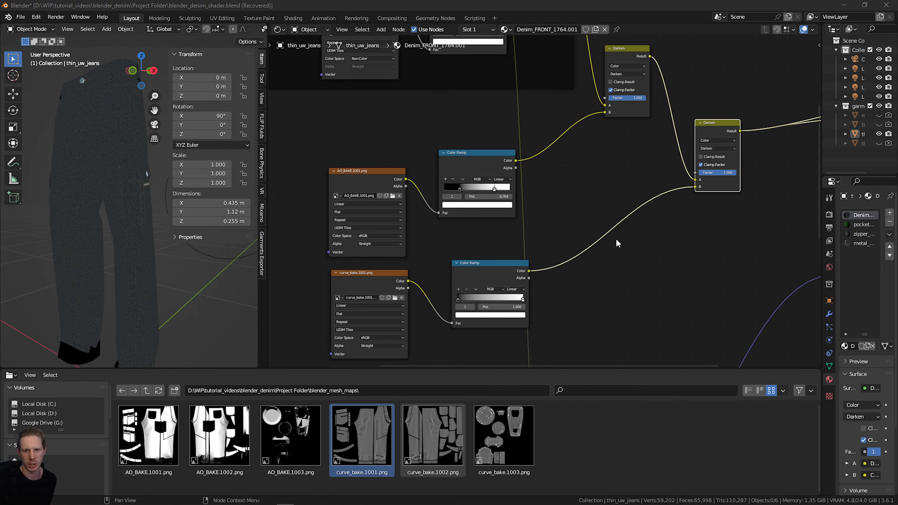
Set the blending mode of the AO mix node to Multiply.
middle_drag(629, 249, 635, 250)
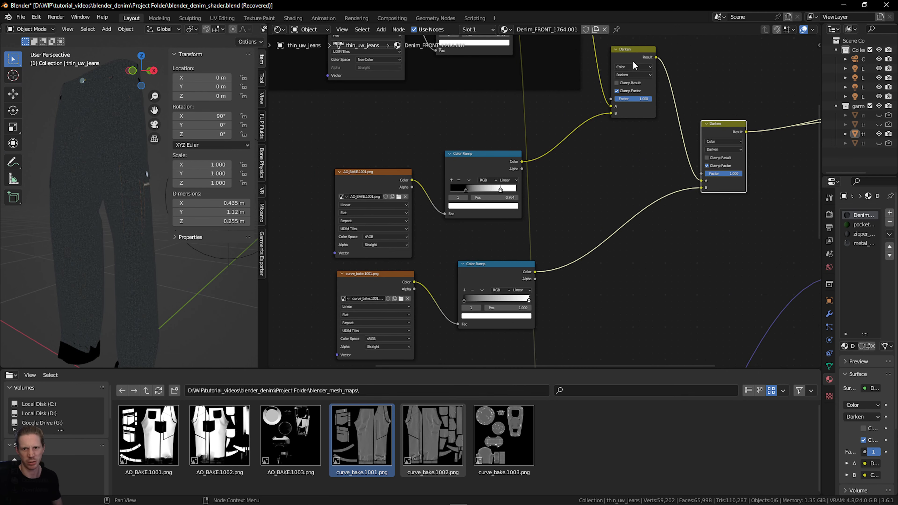
scroll(712, 201, up, 2)
scroll(672, 186, down, 2)
middle_drag(630, 173, 633, 191)
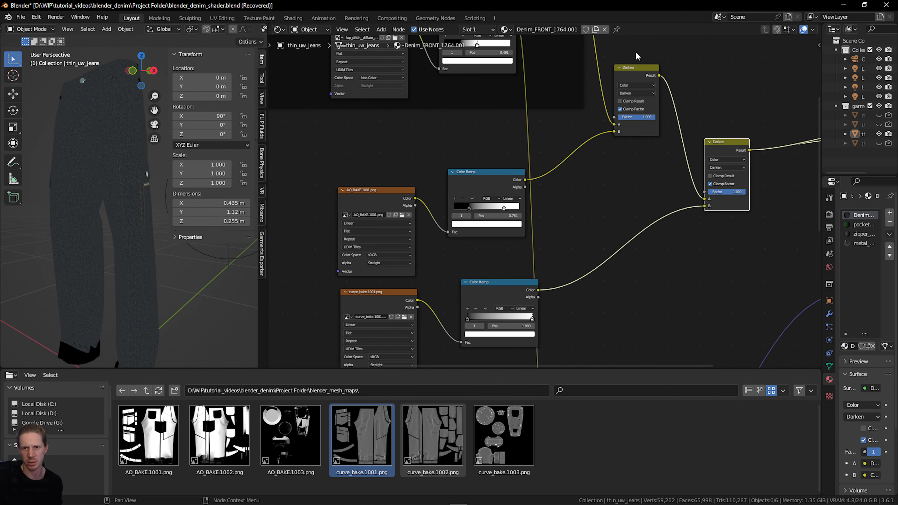
click(641, 72)
mouse_move(640, 71)
mouse_down()
mouse_move(638, 81)
mouse_move(645, 70)
mouse_up()
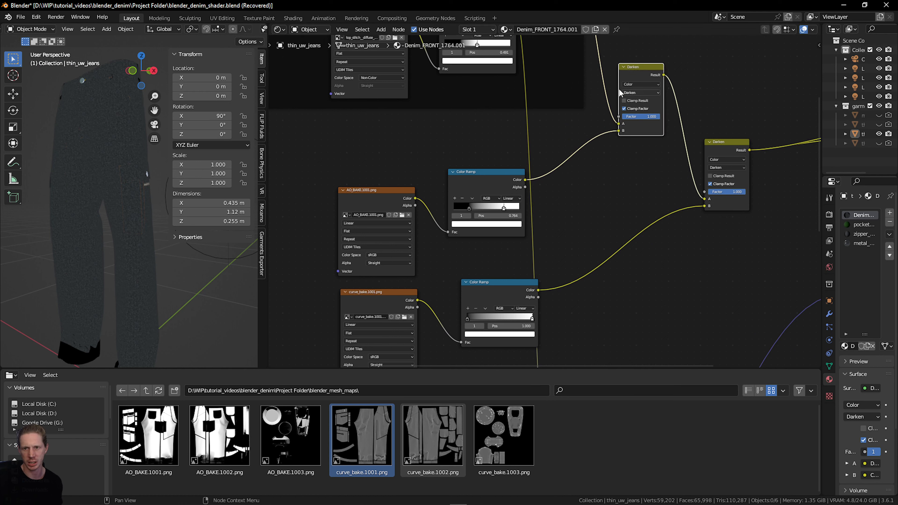
click(638, 93)
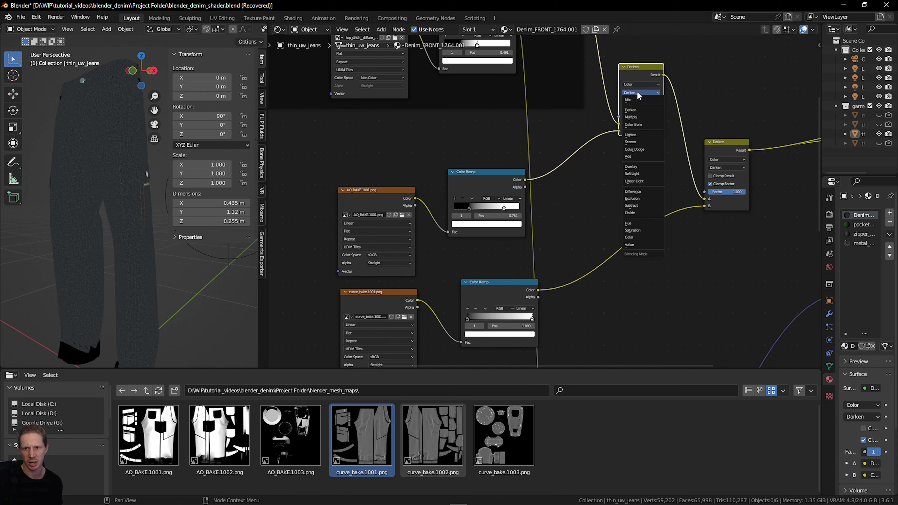
click(640, 117)
Compare Darken with Multiply on the AO mix node from several angles, keeping Multiply at factor 1.000.
drag(144, 73, 31, 67)
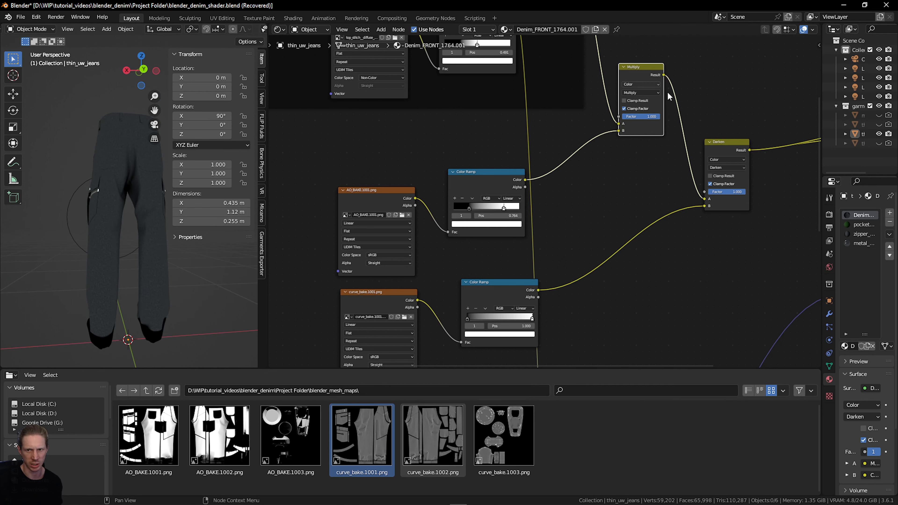
click(650, 94)
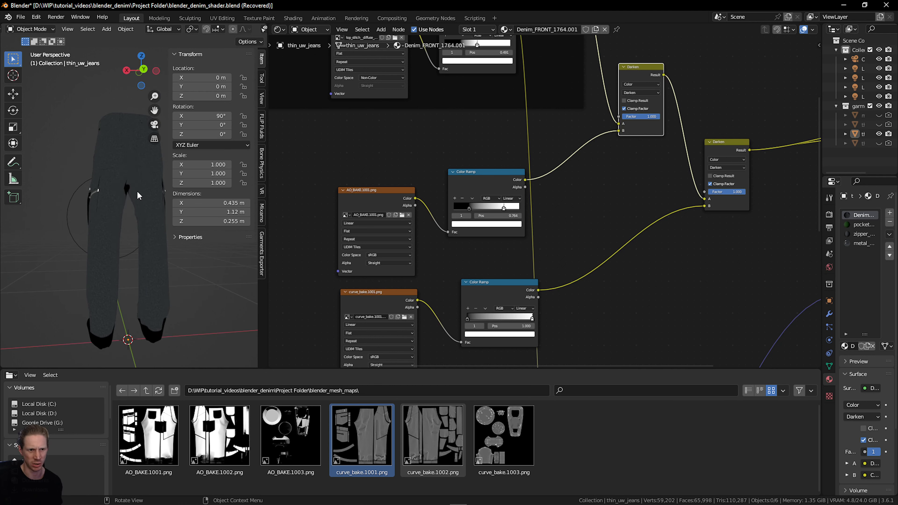
click(641, 92)
click(637, 101)
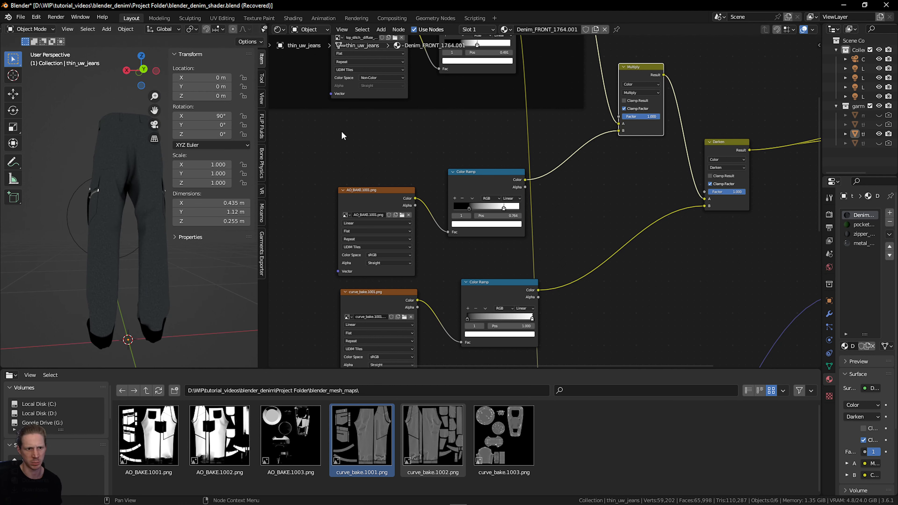
drag(145, 80, 10, 80)
mouse_move(653, 118)
mouse_down()
mouse_move(640, 117)
mouse_move(660, 117)
mouse_move(622, 118)
mouse_move(660, 117)
mouse_up()
scroll(162, 94, down, 1)
scroll(162, 93, down, 1)
middle_drag(156, 85, 141, 111)
scroll(623, 207, up, 2)
Set the blending mode of the curvature mix node to Screen, keeping its data type as Color.
middle_drag(626, 206, 533, 192)
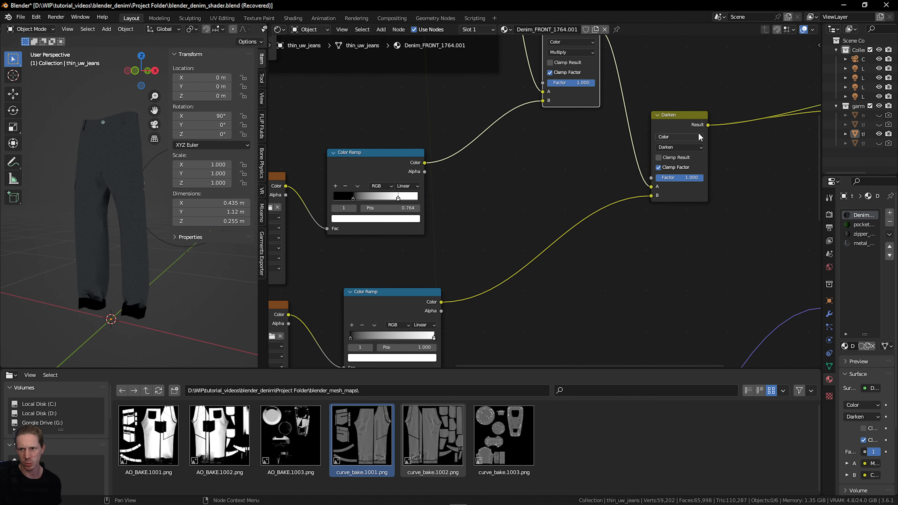
mouse_move(692, 127)
mouse_down()
mouse_move(695, 138)
mouse_move(686, 134)
mouse_up()
middle_drag(710, 166, 679, 161)
scroll(677, 174, down, 1)
scroll(664, 184, up, 2)
click(669, 136)
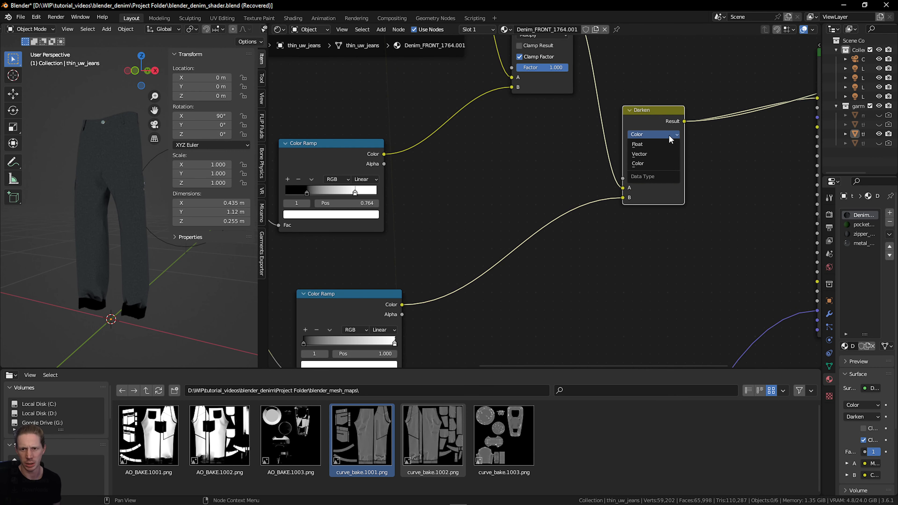
click(669, 135)
click(656, 145)
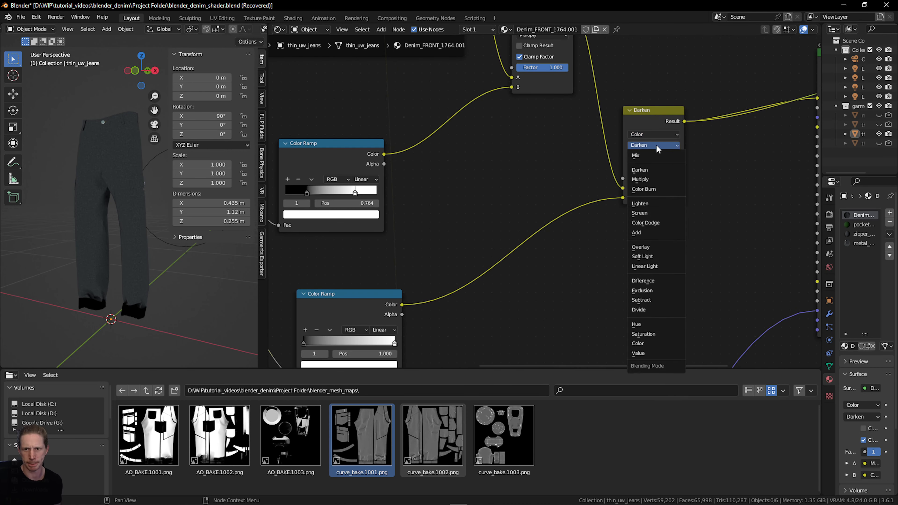
click(649, 213)
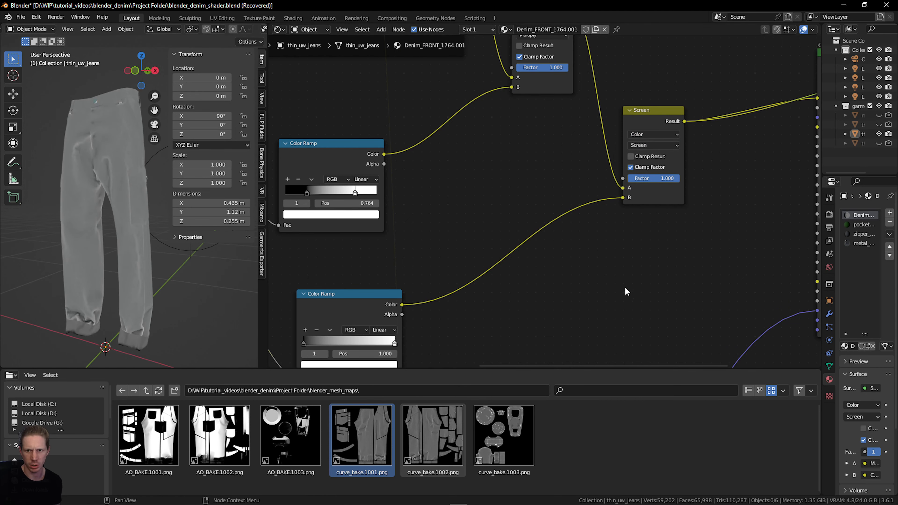
Move the curvature Color Ramp's black stop to 0.118 and check the worn edges on the jeans.
middle_drag(626, 290, 706, 214)
scroll(123, 187, up, 6)
mouse_move(729, 137)
mouse_down()
mouse_move(686, 134)
mouse_move(734, 133)
mouse_up()
scroll(105, 159, down, 3)
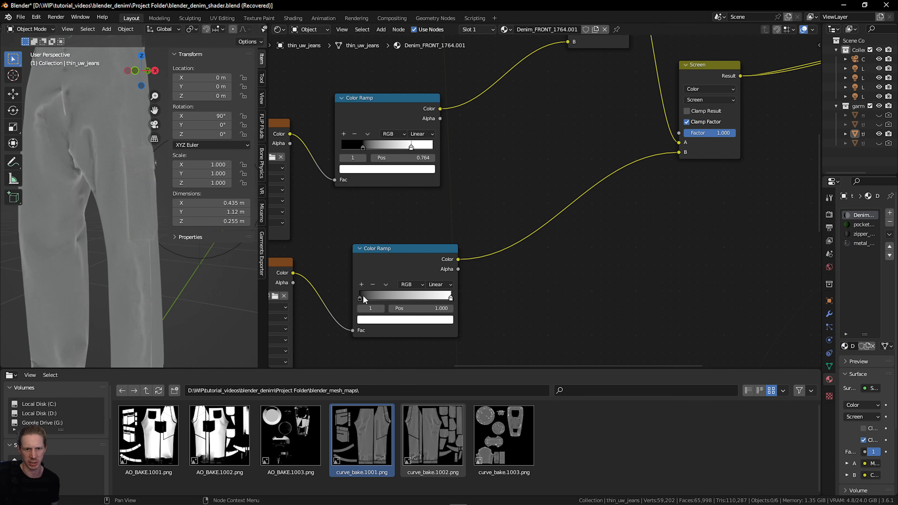
middle_drag(406, 297, 436, 287)
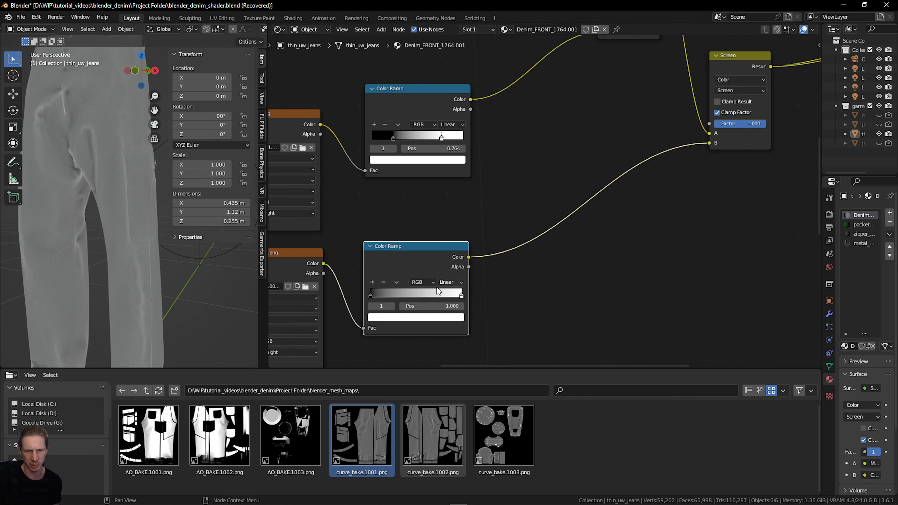
drag(372, 297, 381, 295)
scroll(114, 158, down, 3)
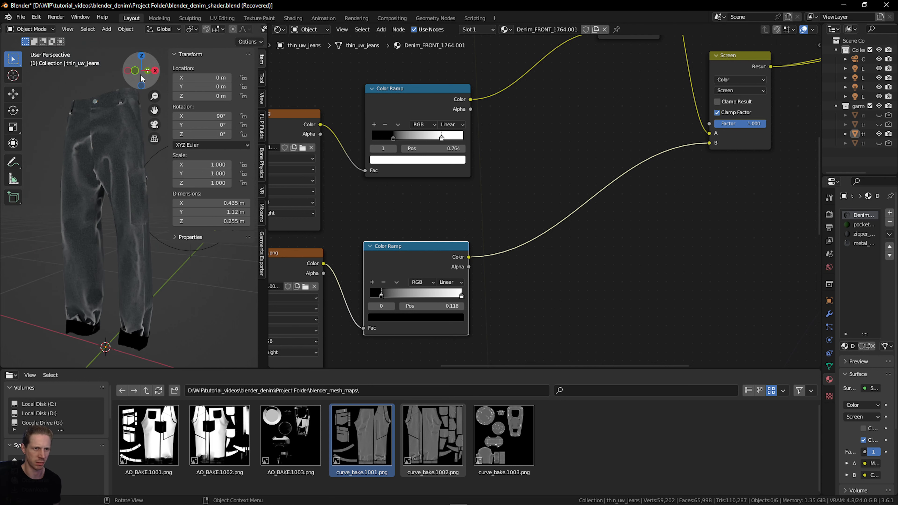
drag(141, 75, 131, 76)
scroll(458, 310, up, 2)
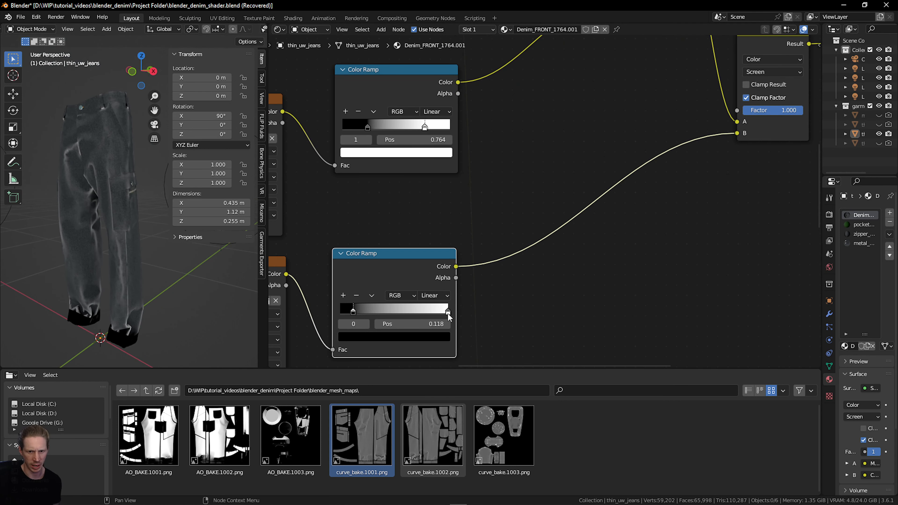
Move the curvature Color Ramp's white stop to 0.845 and check the highlights on the jeans.
mouse_move(448, 313)
mouse_down()
mouse_move(416, 307)
mouse_move(440, 308)
mouse_up()
mouse_move(141, 71)
mouse_down()
mouse_move(212, 71)
mouse_move(142, 71)
mouse_up()
scroll(399, 327, up, 1)
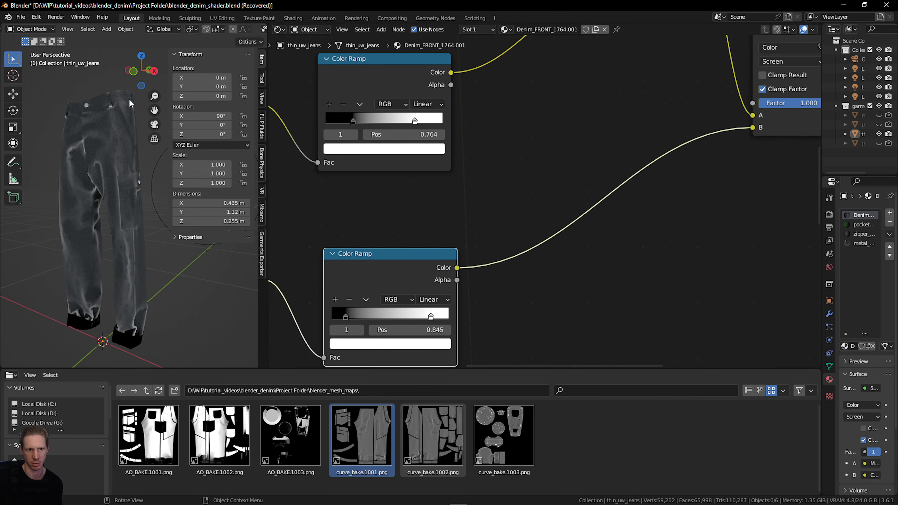
scroll(396, 306, up, 2)
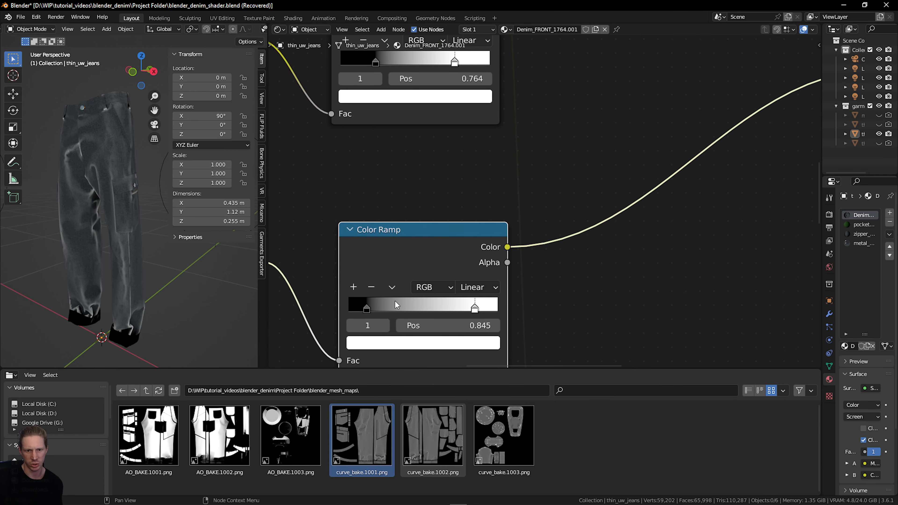
Recolour the curvature Color Ramp's black stop to a very dark navy blue.
click(368, 309)
click(388, 348)
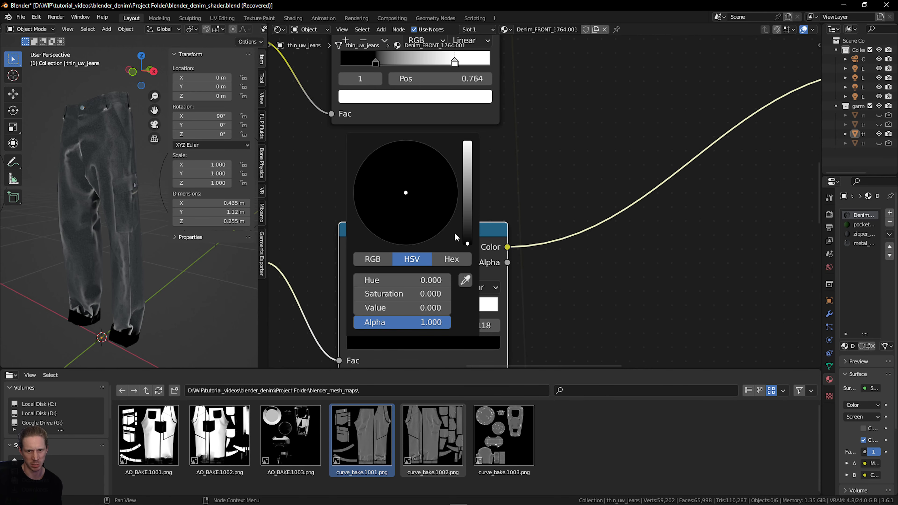
drag(468, 245, 467, 236)
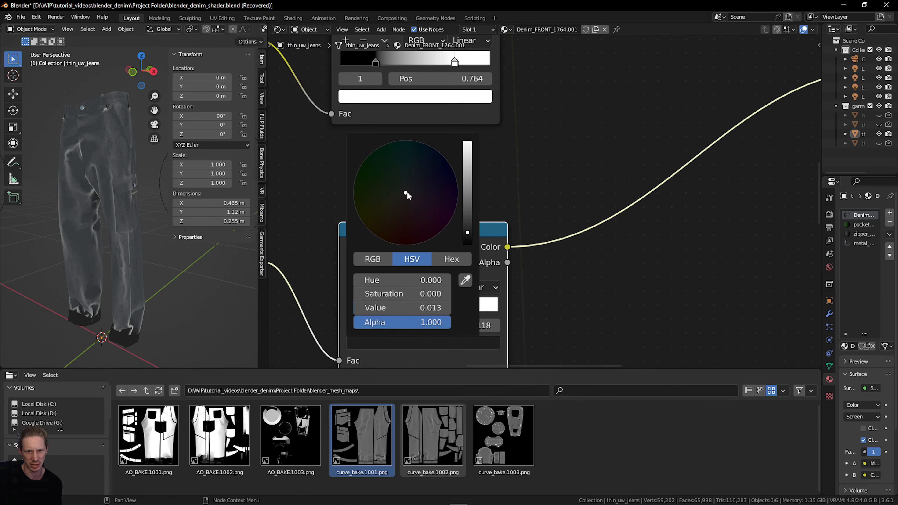
drag(407, 194, 468, 153)
click(513, 198)
Recolour the curvature Color Ramp's white stop to a pale lavender blue with a value of about 0.730.
click(476, 307)
click(480, 343)
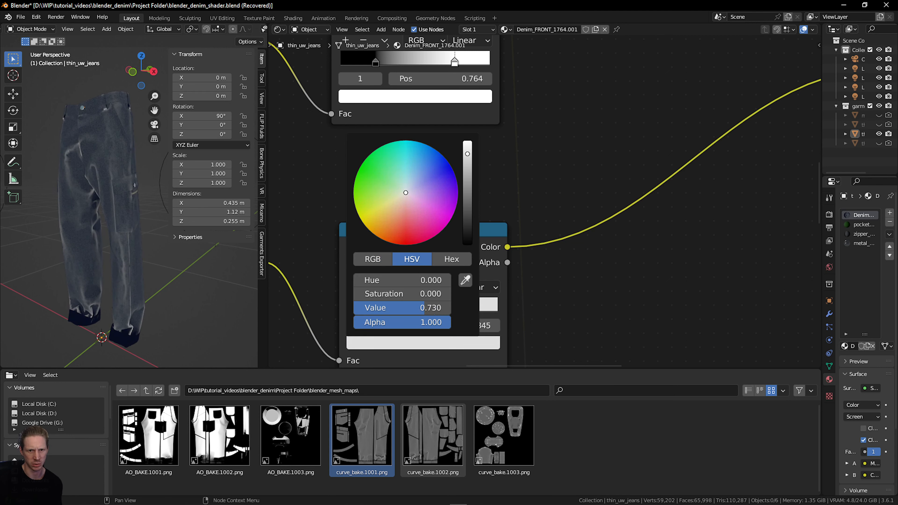
drag(407, 195, 412, 189)
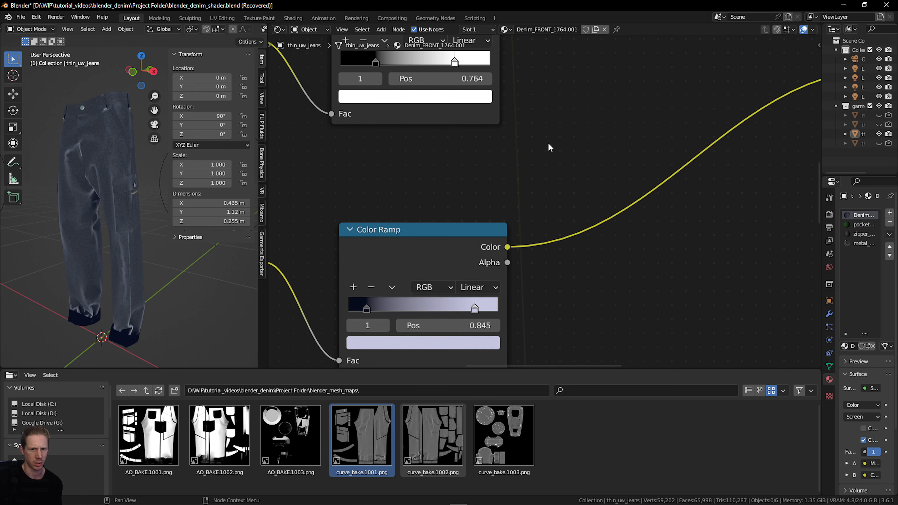
Move the curvature Color Ramp's pale stop to 0.505 and check the faded denim around the jeans.
drag(475, 310, 421, 316)
scroll(138, 192, down, 1)
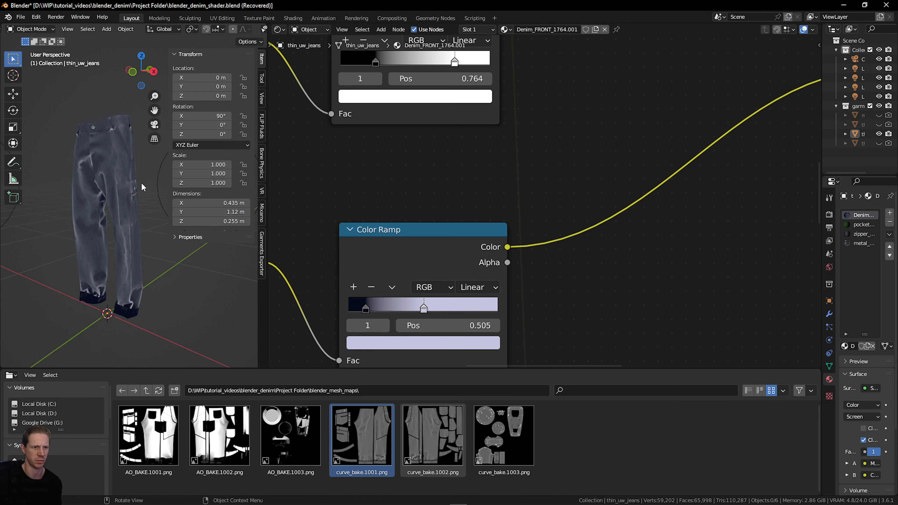
scroll(381, 211, down, 1)
mouse_move(137, 84)
mouse_down()
mouse_move(152, 83)
mouse_move(124, 84)
mouse_move(141, 84)
mouse_up()
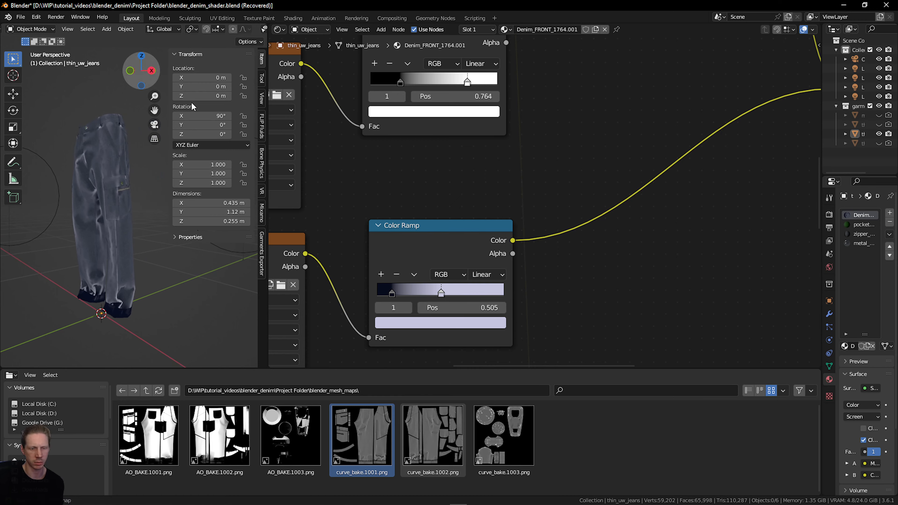
Lower the Screen node's factor to 0.358 to soften the curvature highlights on the jeans.
scroll(666, 194, down, 4)
middle_drag(666, 195, 562, 260)
scroll(563, 260, up, 3)
middle_drag(718, 186, 623, 277)
scroll(640, 258, up, 3)
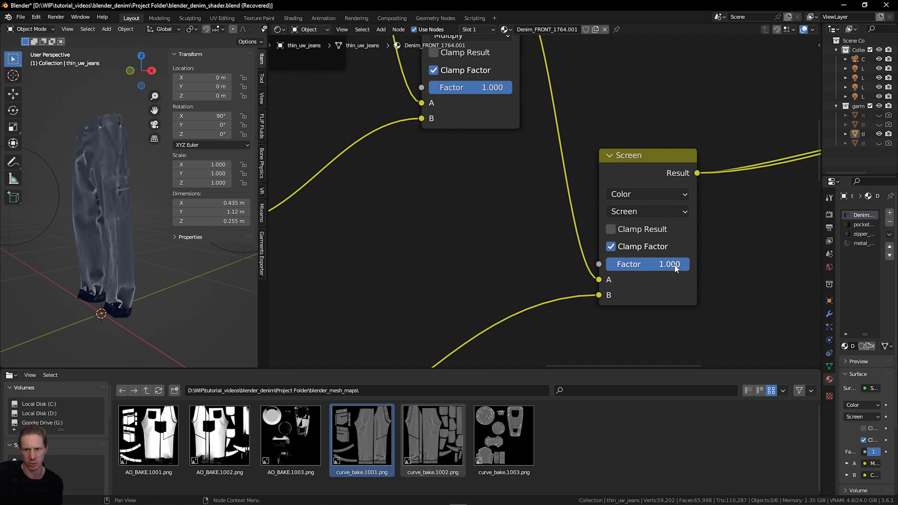
mouse_move(681, 265)
mouse_down()
mouse_move(606, 264)
mouse_move(636, 265)
mouse_up()
Reduce the Multiply node's factor to 0.867 to lighten the AO shadows.
middle_drag(468, 107, 539, 194)
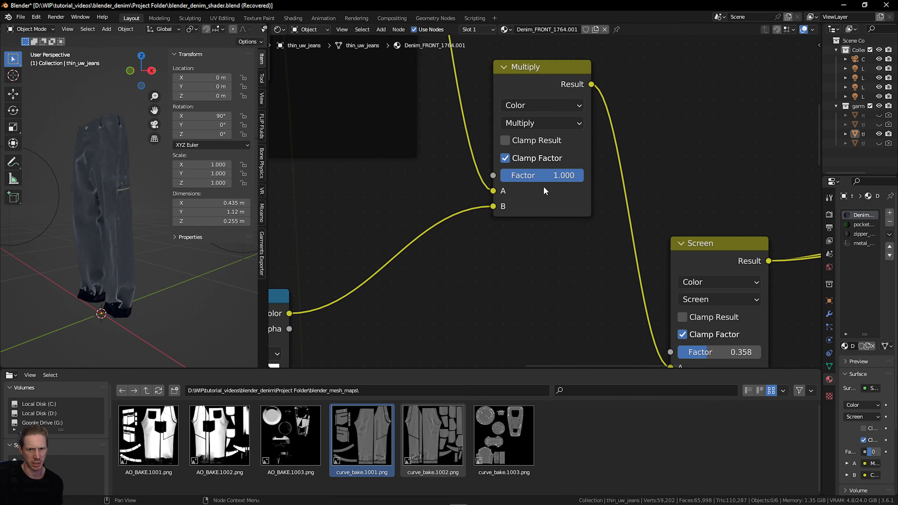
mouse_move(584, 176)
mouse_down()
mouse_move(507, 176)
mouse_move(579, 175)
mouse_up()
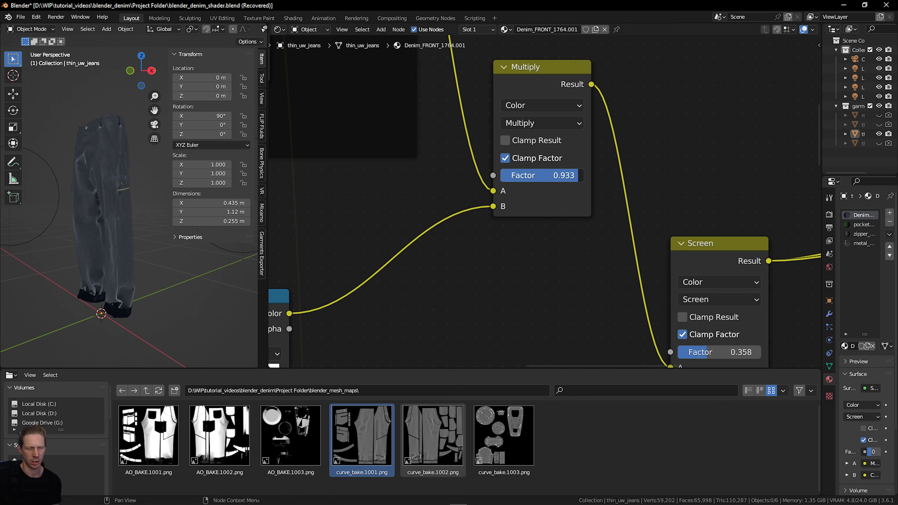
scroll(640, 297, down, 2)
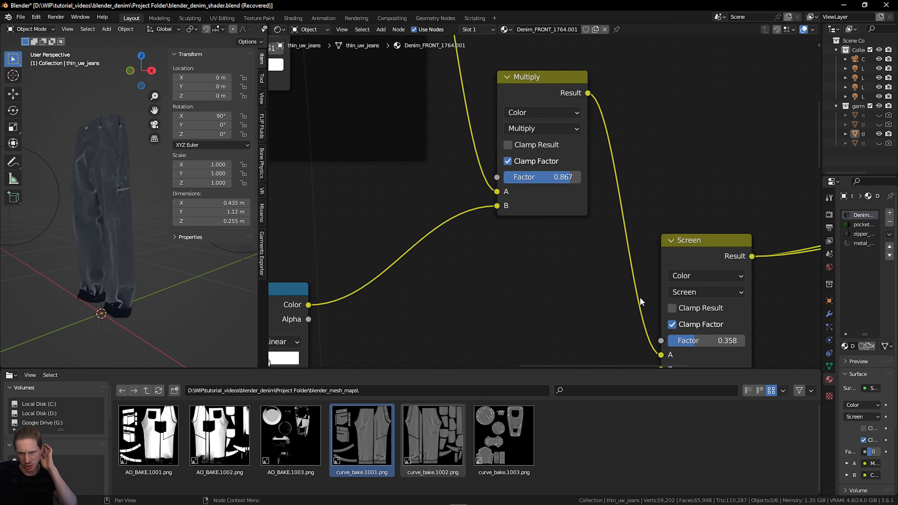
scroll(629, 282, down, 4)
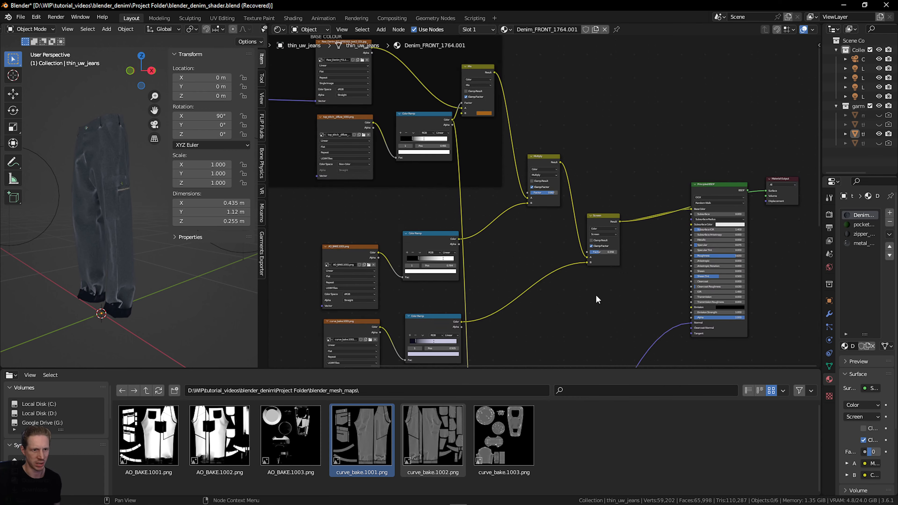
Move the AO and curvature image nodes, their Color Ramps and the Multiply and Screen nodes together into the BASE COLOUR frame.
scroll(561, 220, down, 1)
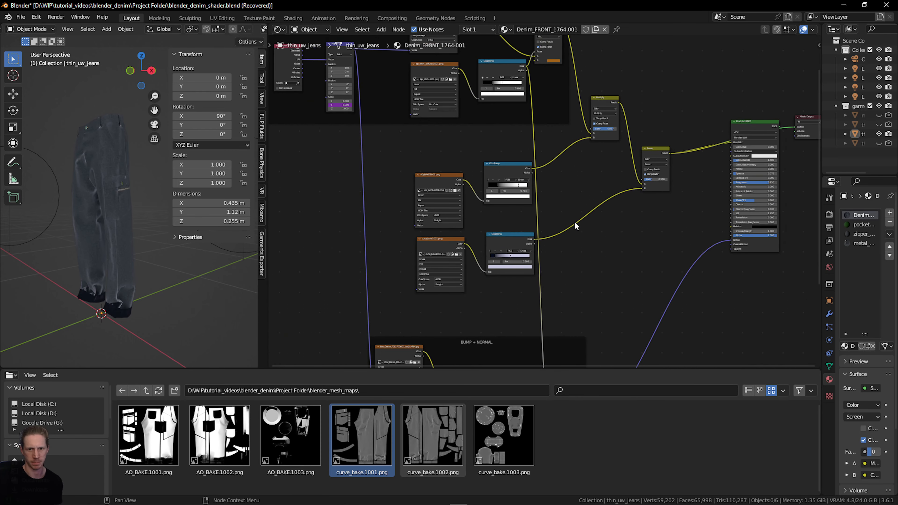
scroll(574, 221, down, 1)
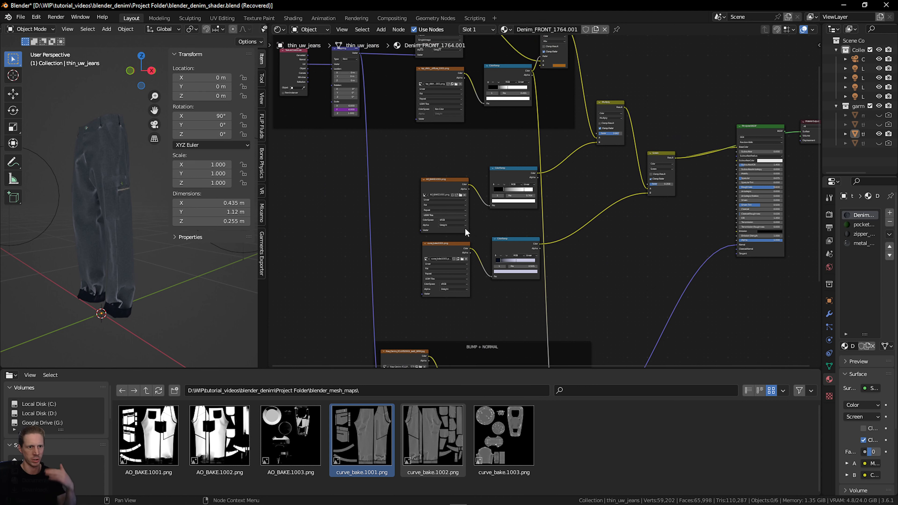
scroll(604, 303, down, 2)
scroll(604, 303, up, 2)
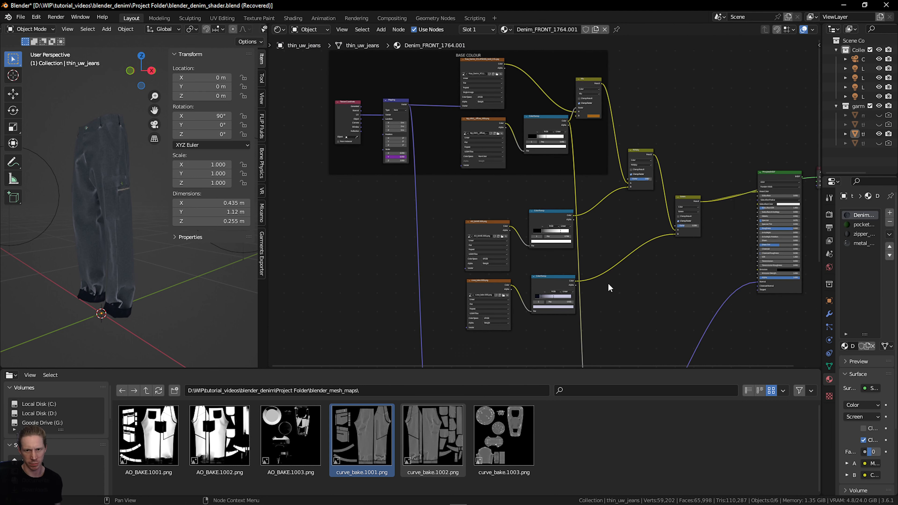
shift+click(555, 214)
shift+click(637, 153)
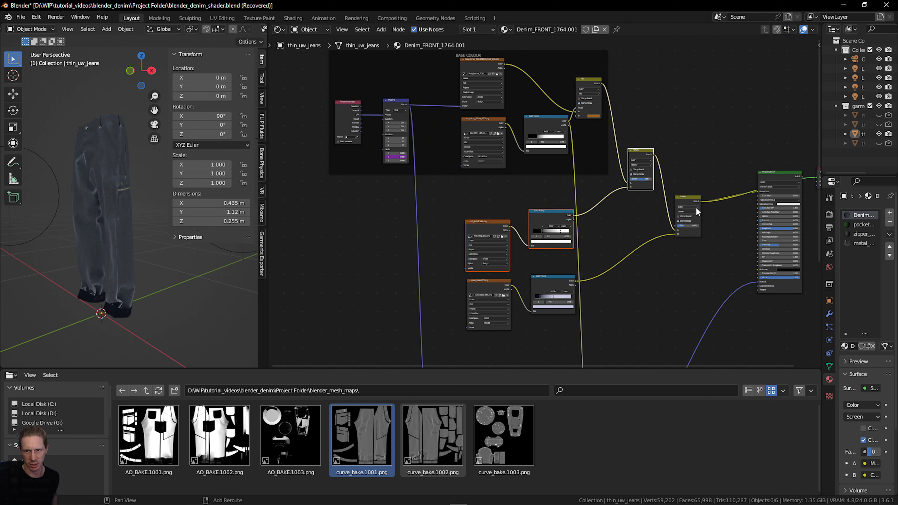
shift+click(696, 207)
shift+click(550, 275)
shift+click(504, 285)
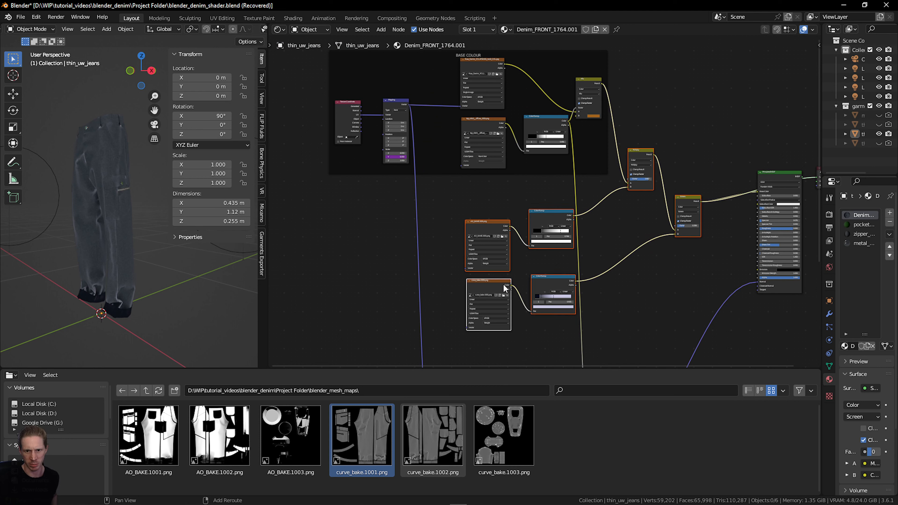
key(g)
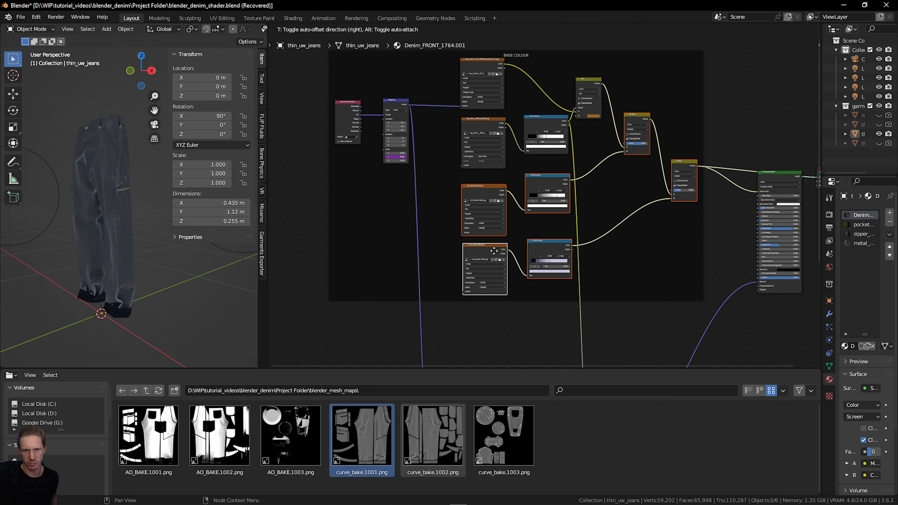
click(493, 250)
Link the Principled BSDF to the Material Output surface in place of the Screen preview, and inspect the jeans up close.
middle_drag(521, 183, 516, 222)
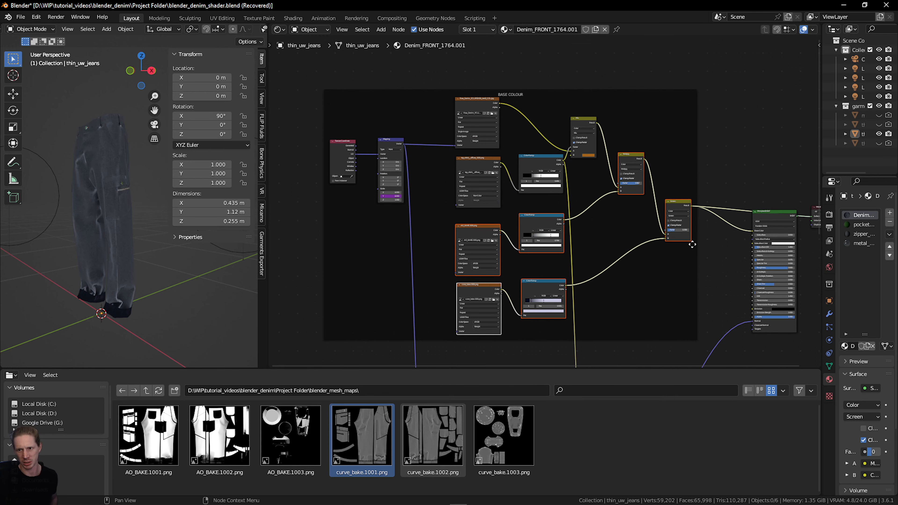
middle_drag(692, 244, 597, 233)
scroll(713, 209, up, 8)
middle_drag(737, 176, 568, 160)
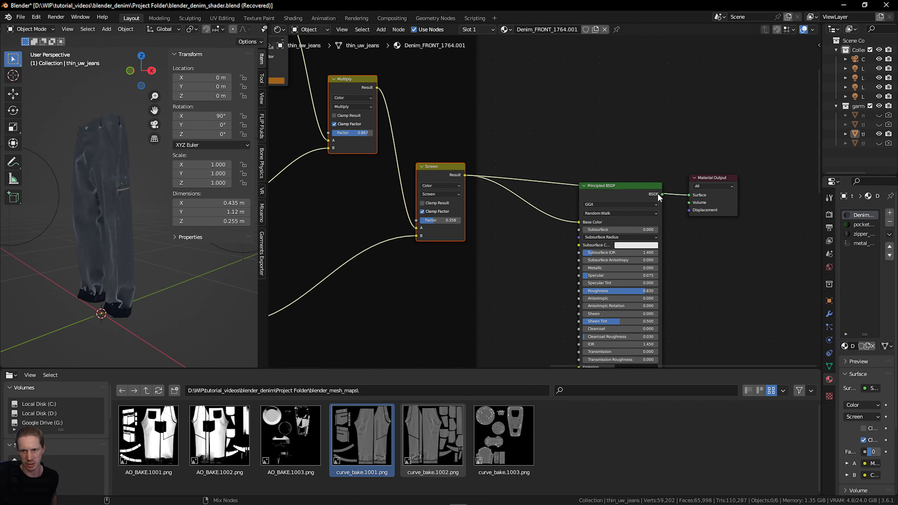
ctrl+shift+click(654, 198)
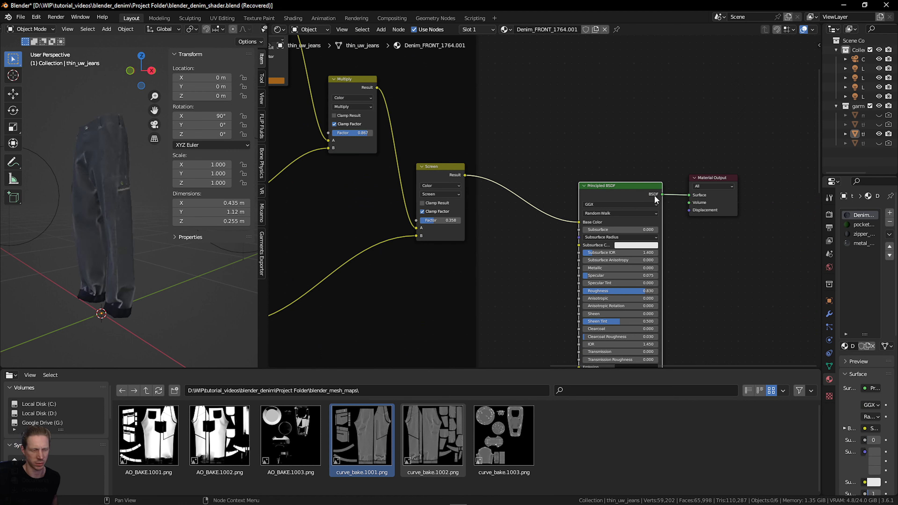
drag(144, 76, 156, 76)
scroll(122, 132, up, 5)
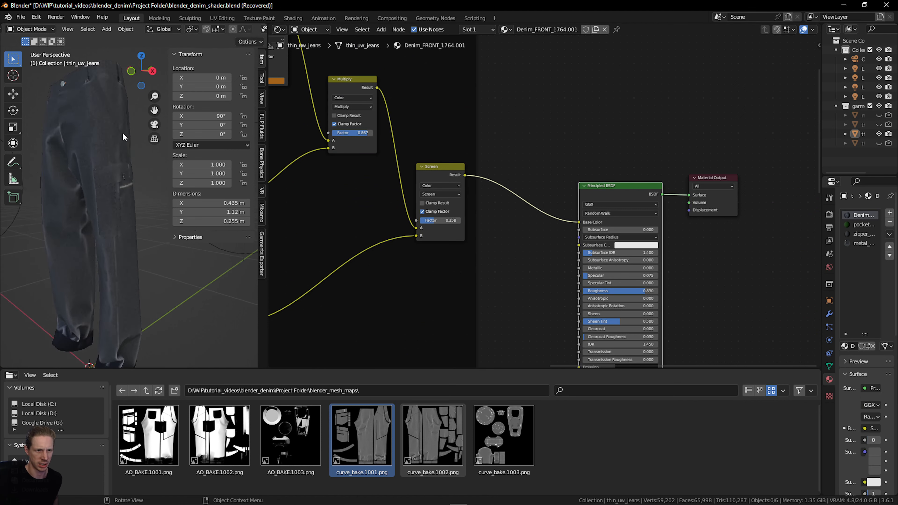
middle_drag(122, 168, 138, 182)
scroll(111, 118, down, 5)
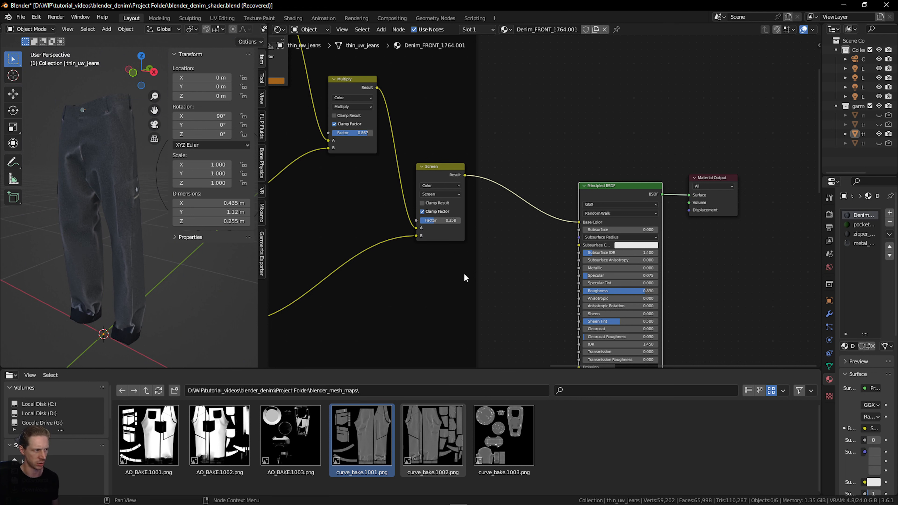
Move the Principled BSDF and Material Output nodes farther away from the BASE COLOUR frame to make room in the node tree.
scroll(495, 243, down, 7)
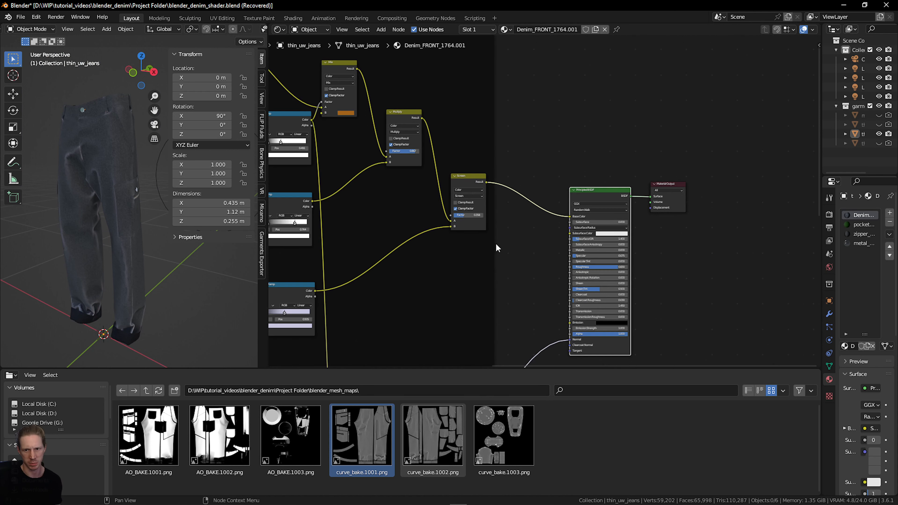
middle_drag(561, 246, 674, 218)
middle_drag(595, 236, 633, 258)
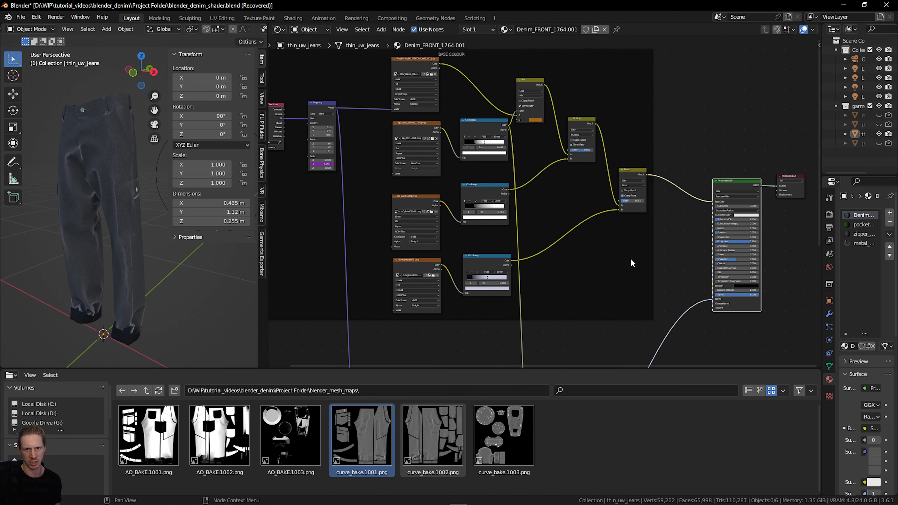
scroll(631, 260, down, 3)
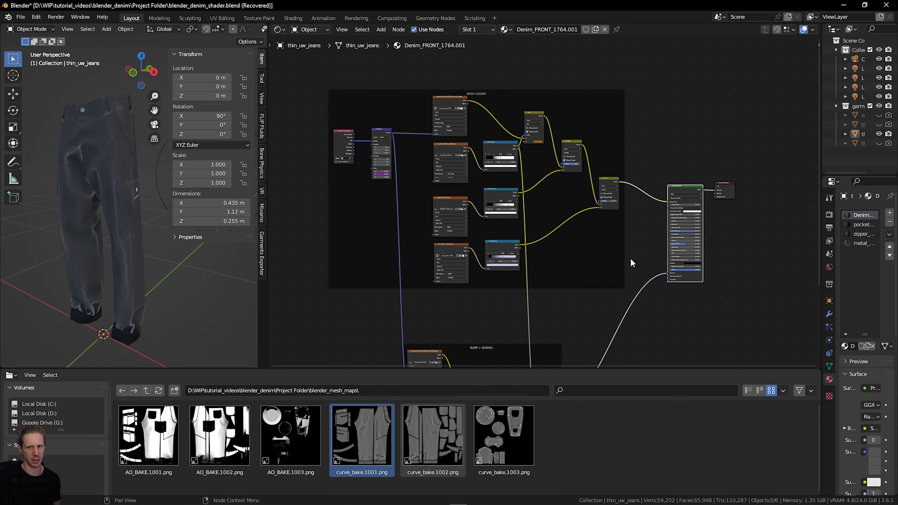
drag(686, 194, 754, 193)
drag(660, 192, 709, 192)
middle_drag(561, 194, 556, 151)
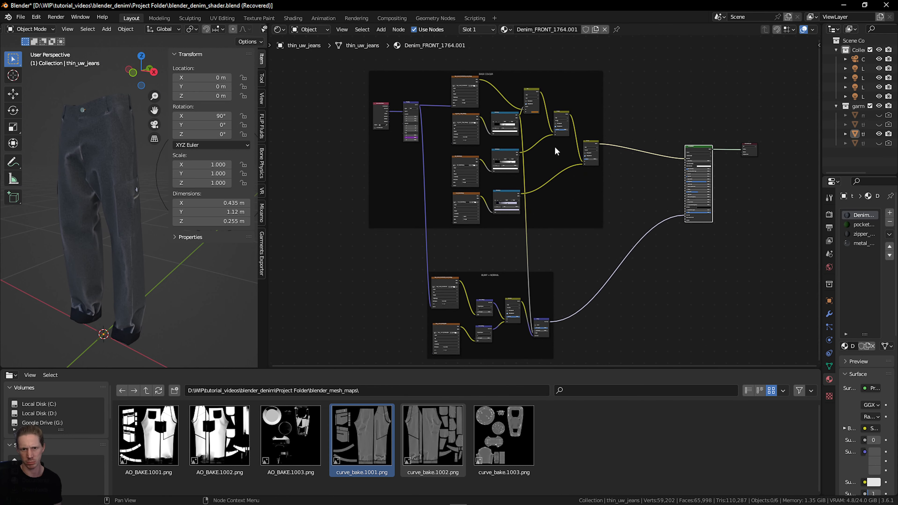